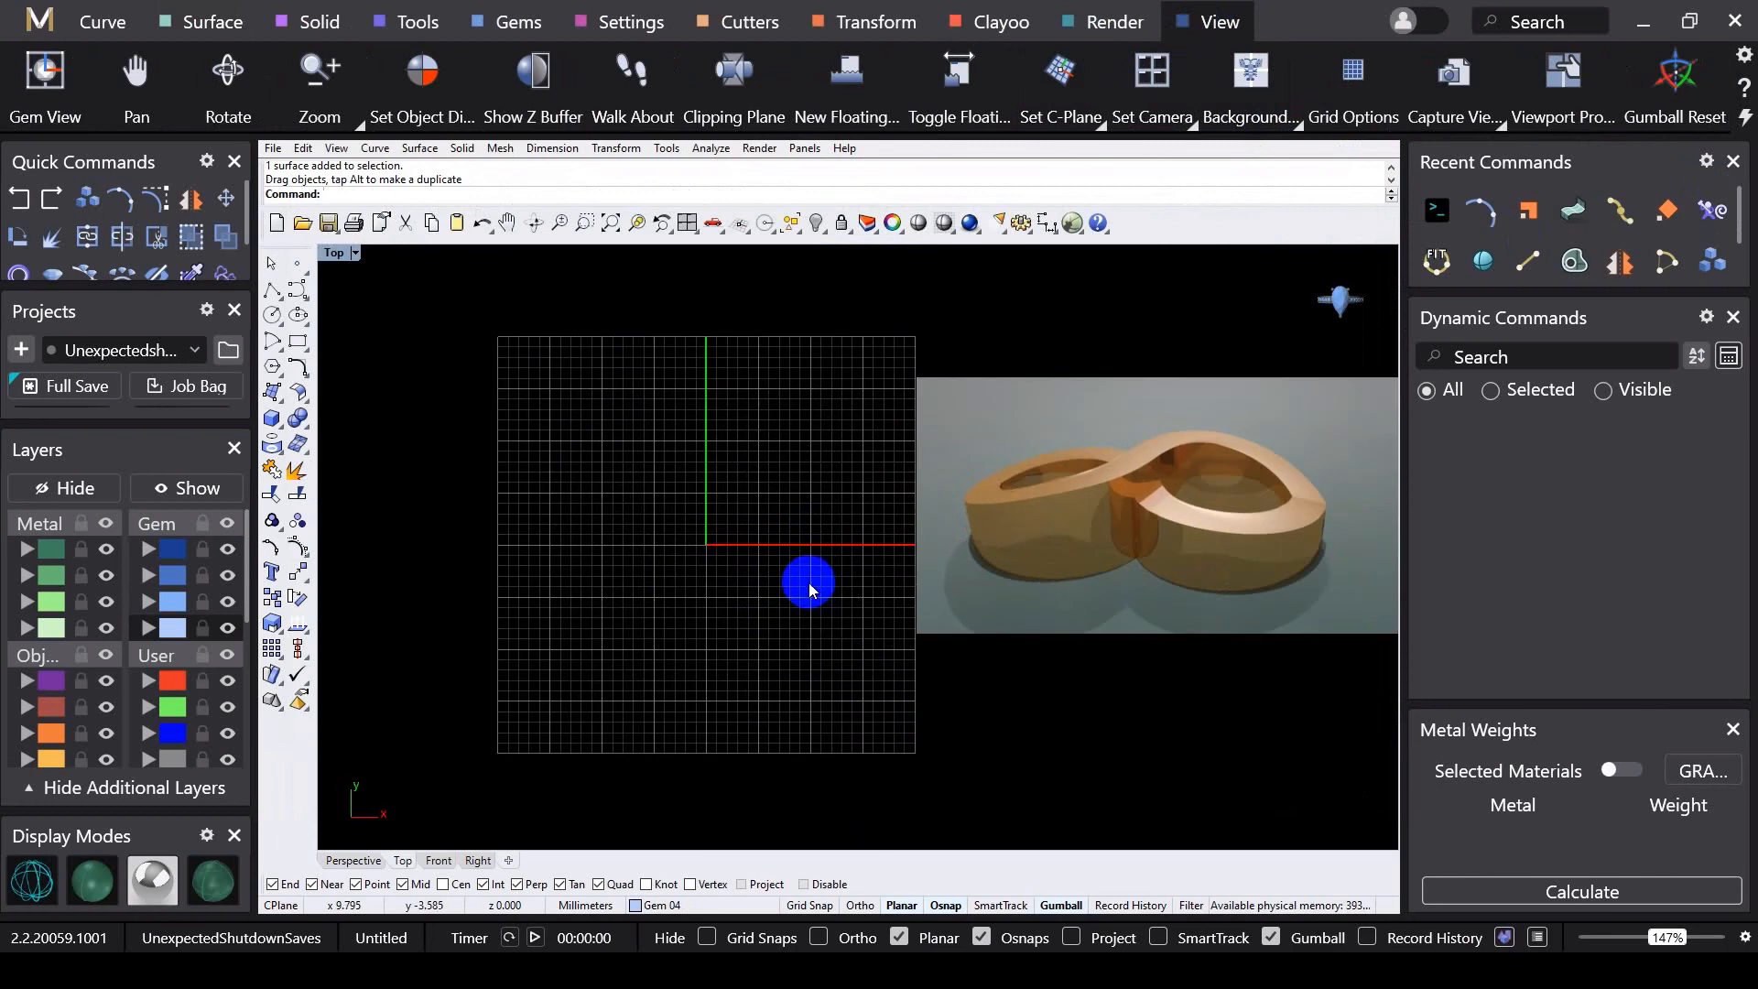
# Step: Draw a semicircular arc about 10 mm wide, starting at the origin and bulging below the negative X axis
pyautogui.scroll(5, 1133, 520)
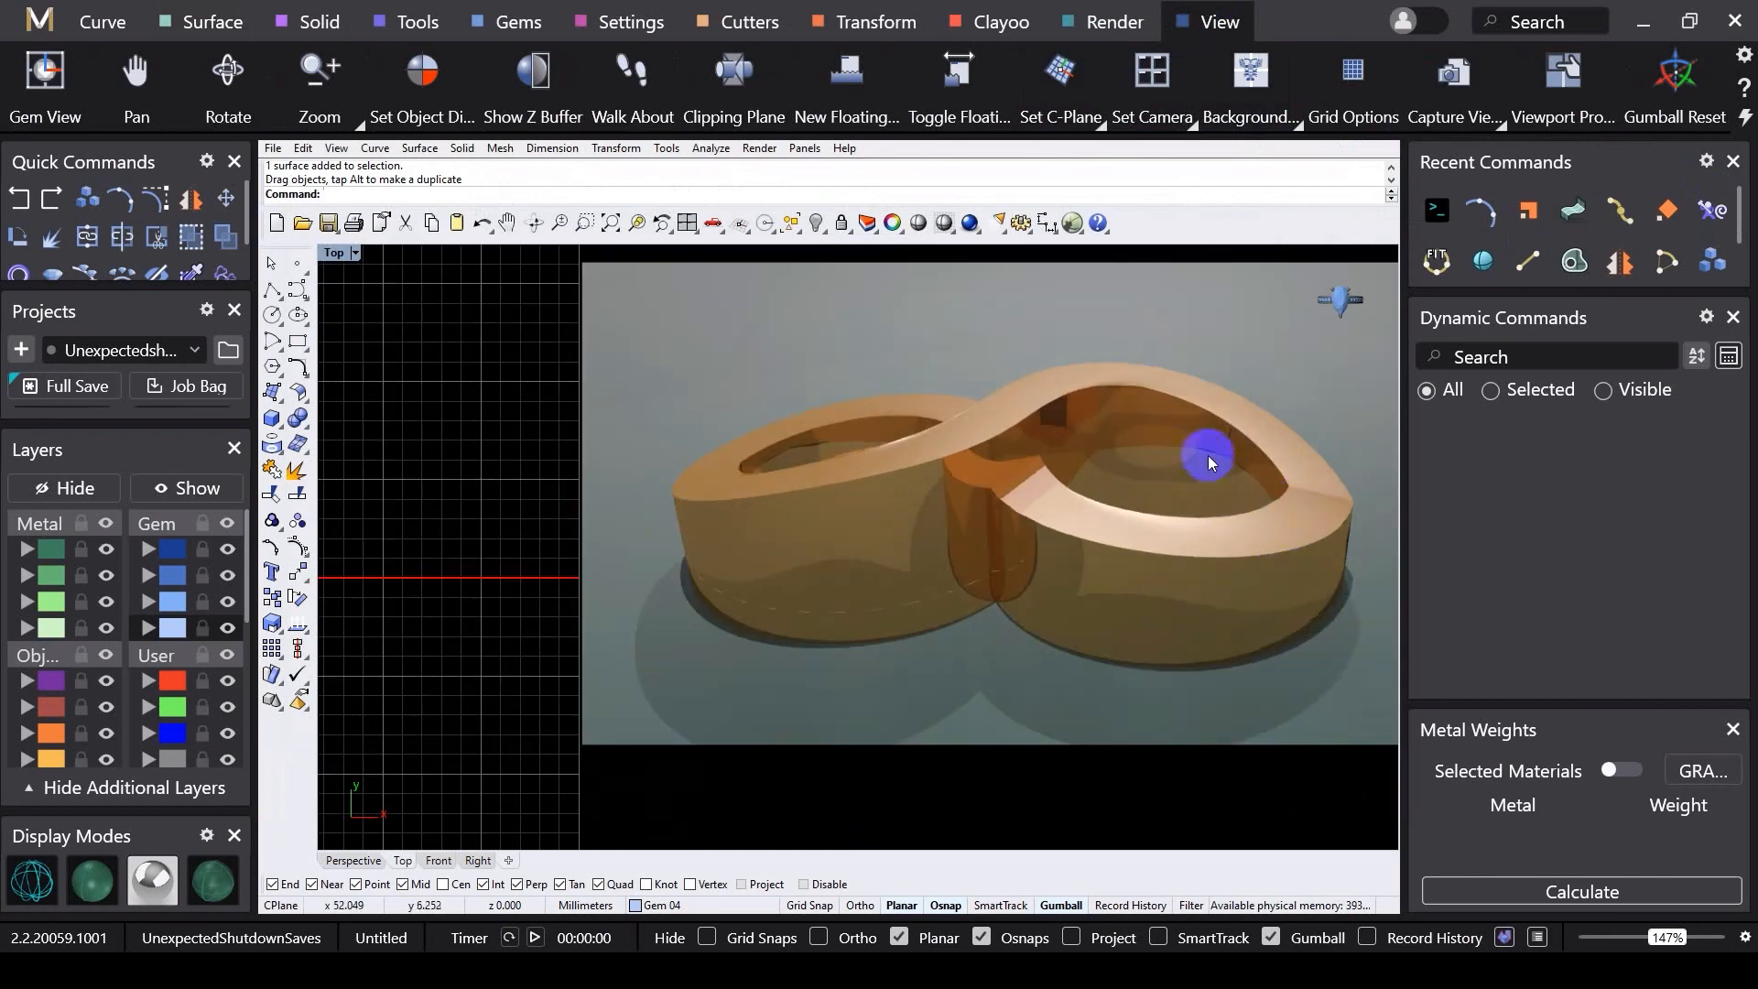
pyautogui.scroll(-5, 1134, 481)
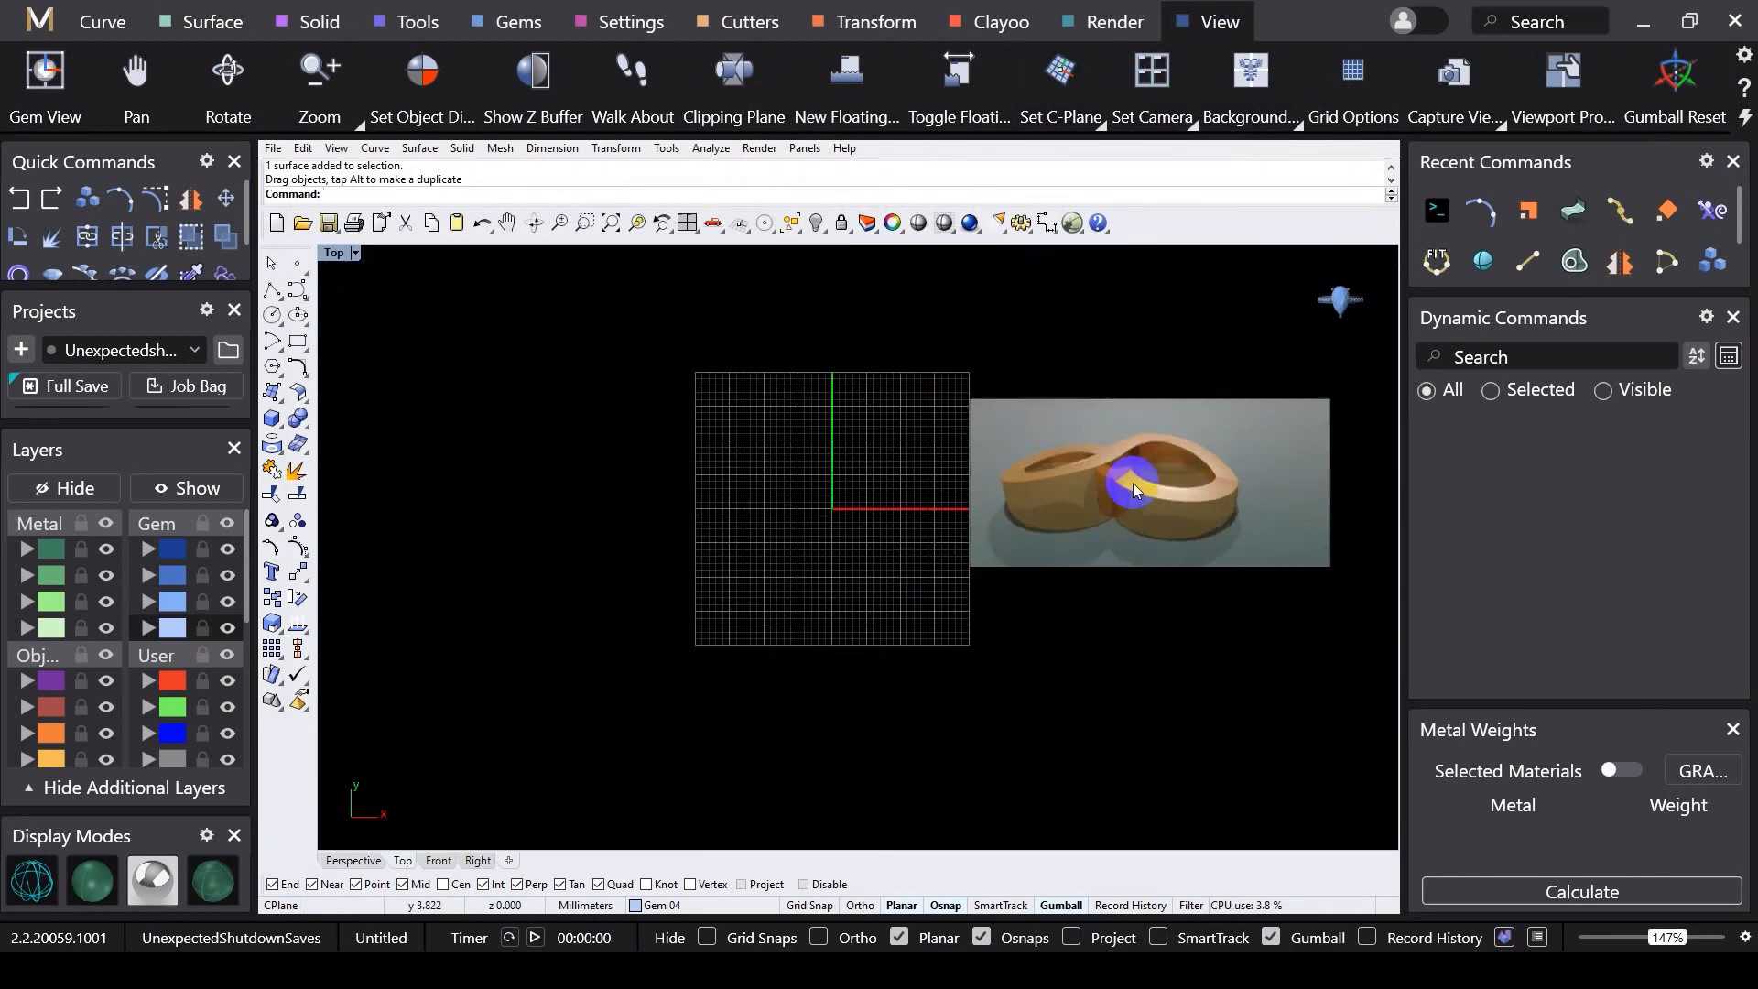
pyautogui.scroll(4, 914, 522)
pyautogui.scroll(2, 846, 541)
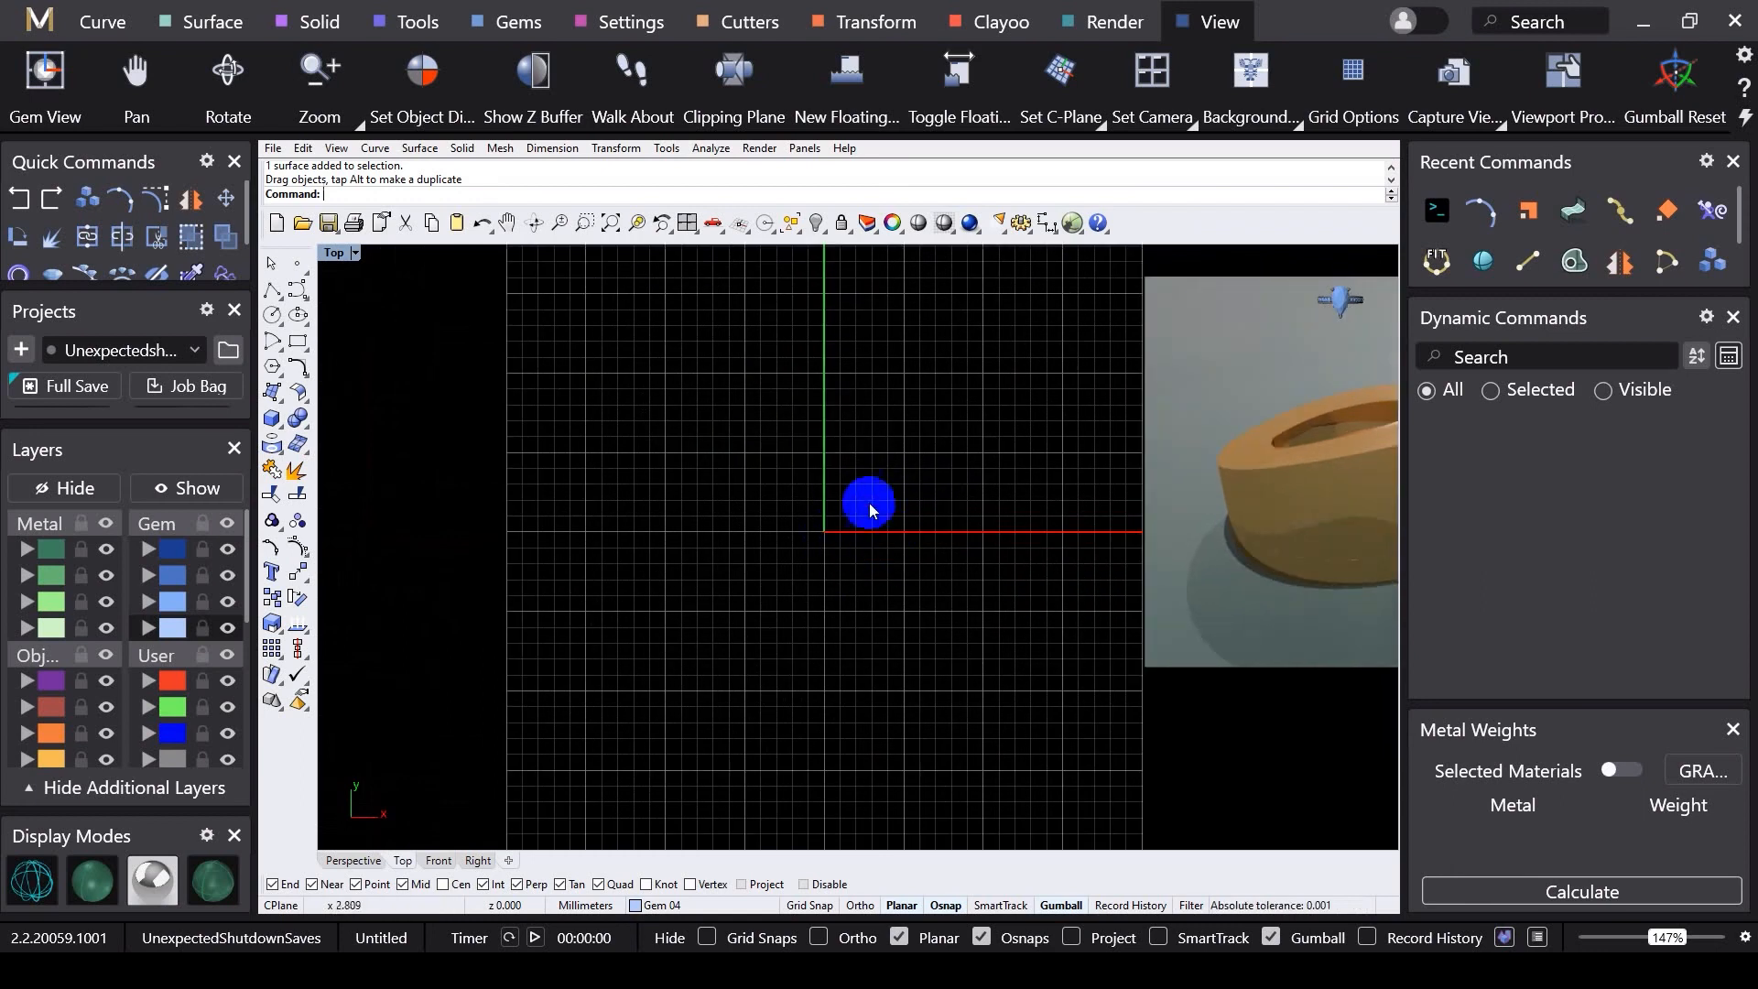
pyautogui.moveTo(839, 490); pyautogui.dragTo(801, 490, button='right')
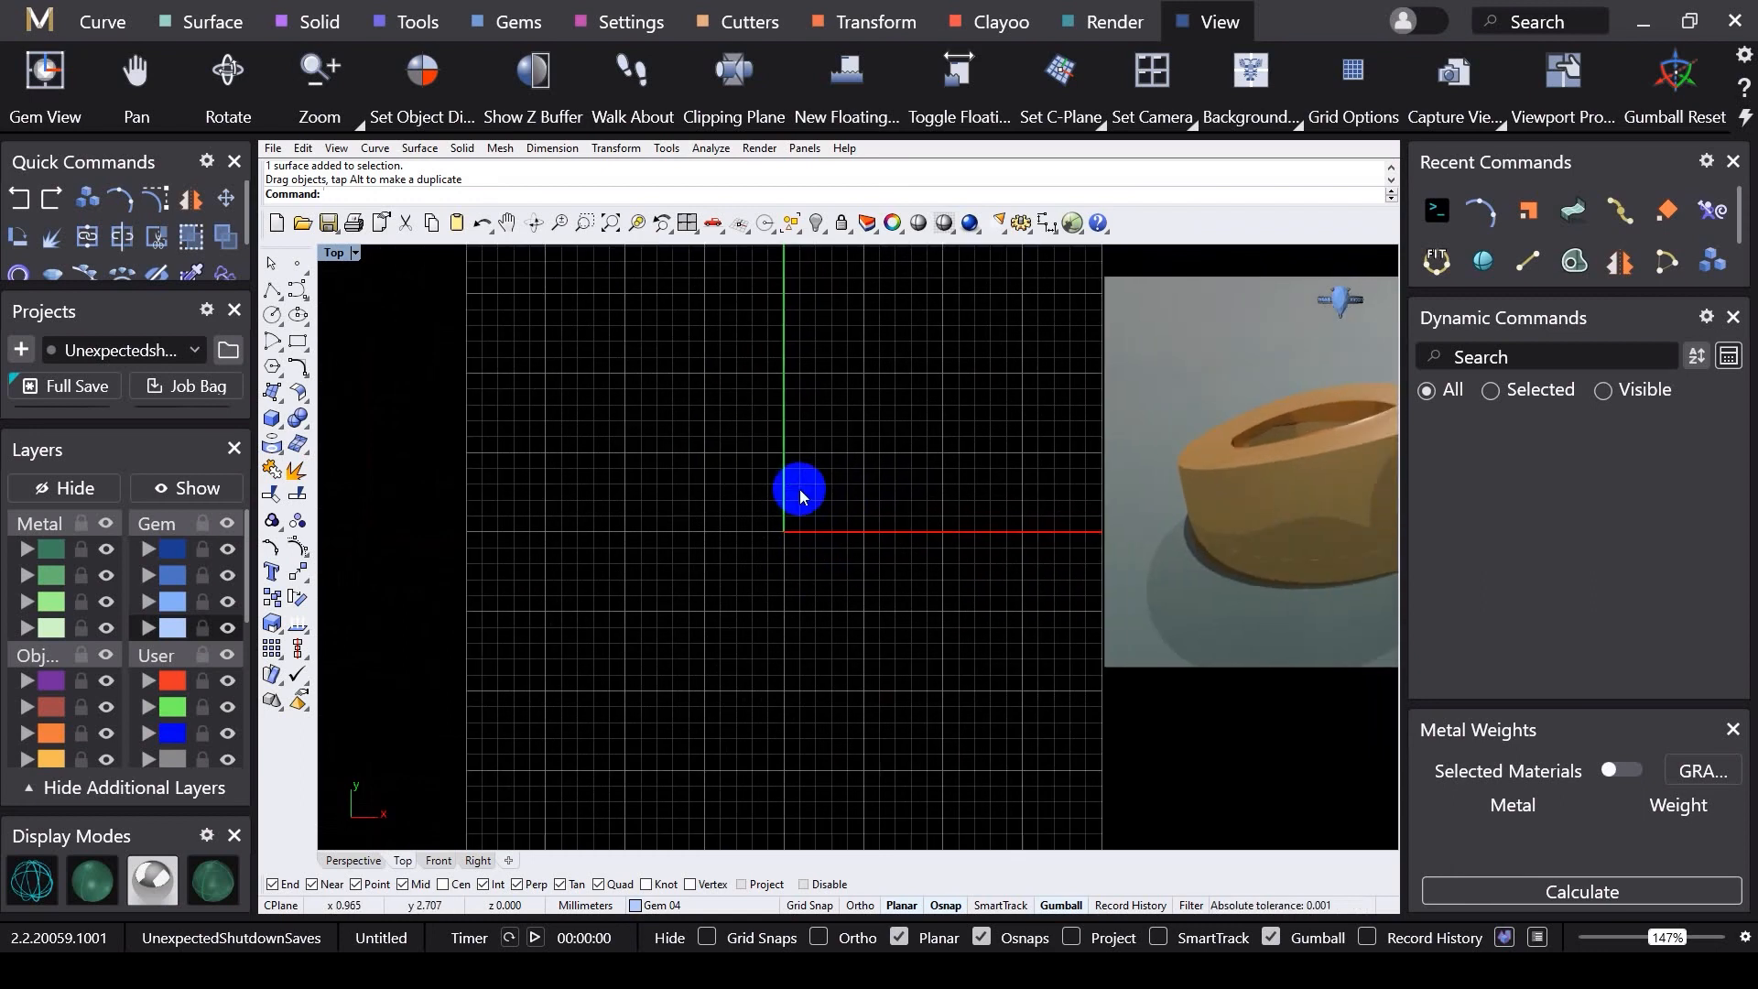
pyautogui.click(101, 20)
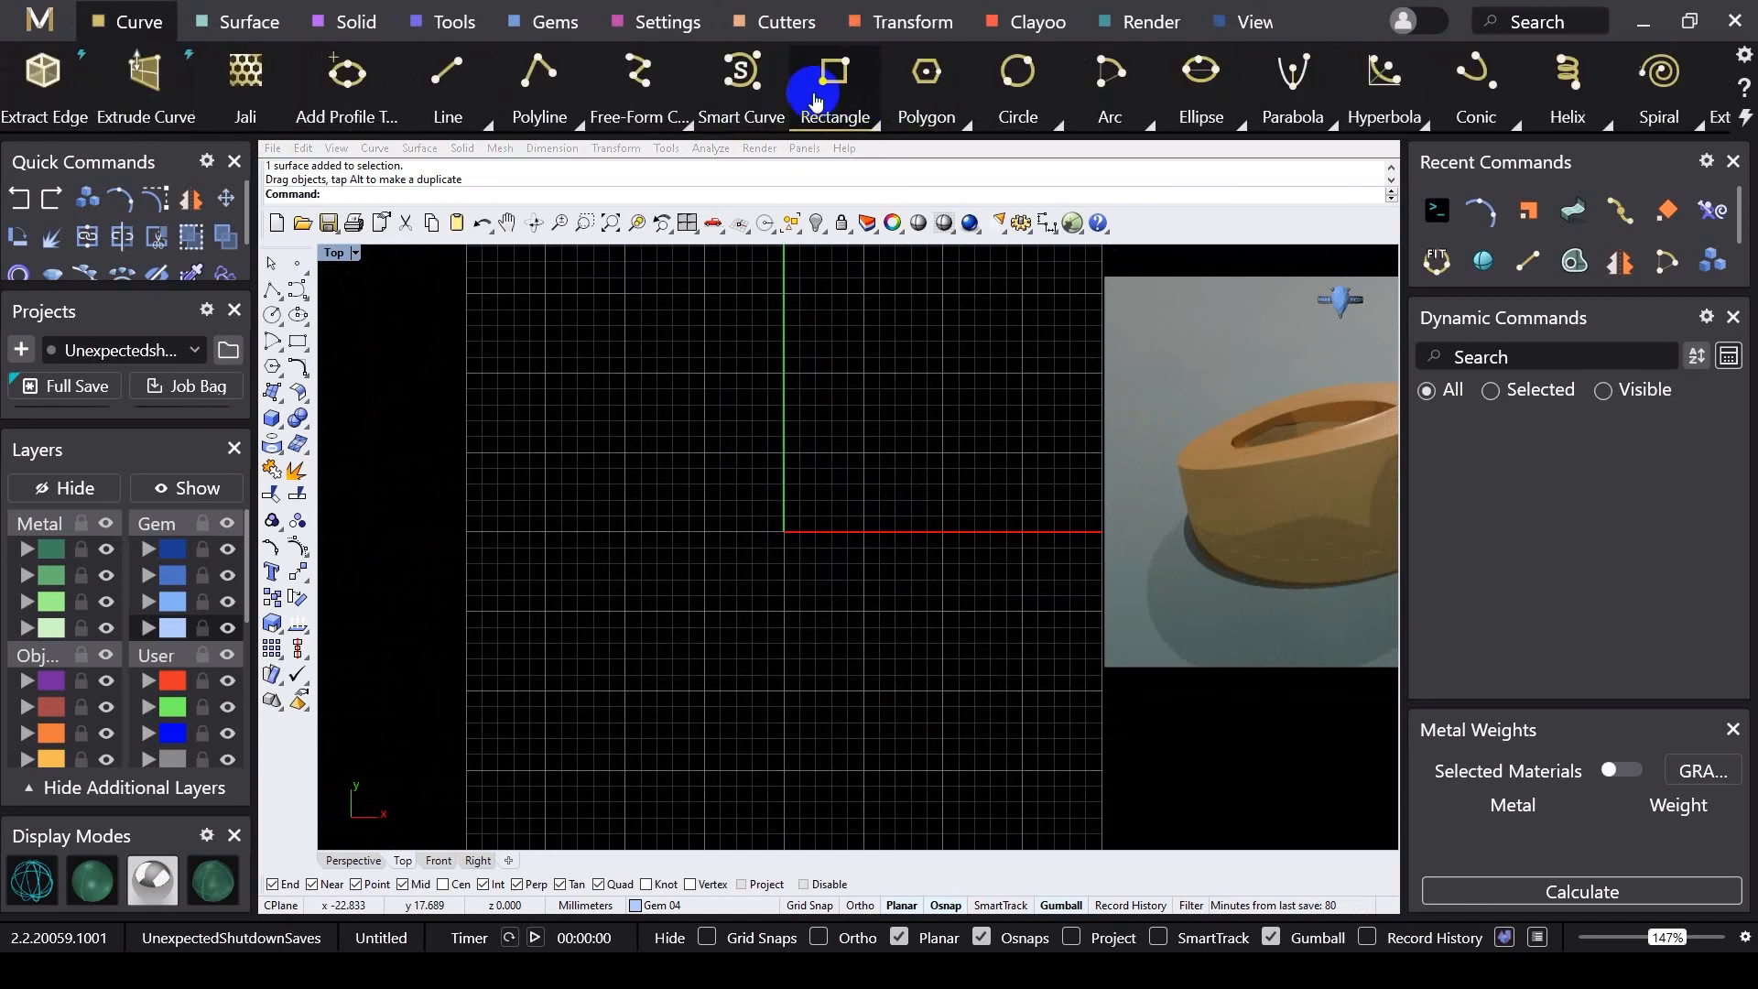
pyautogui.click(1148, 123)
pyautogui.click(1379, 170)
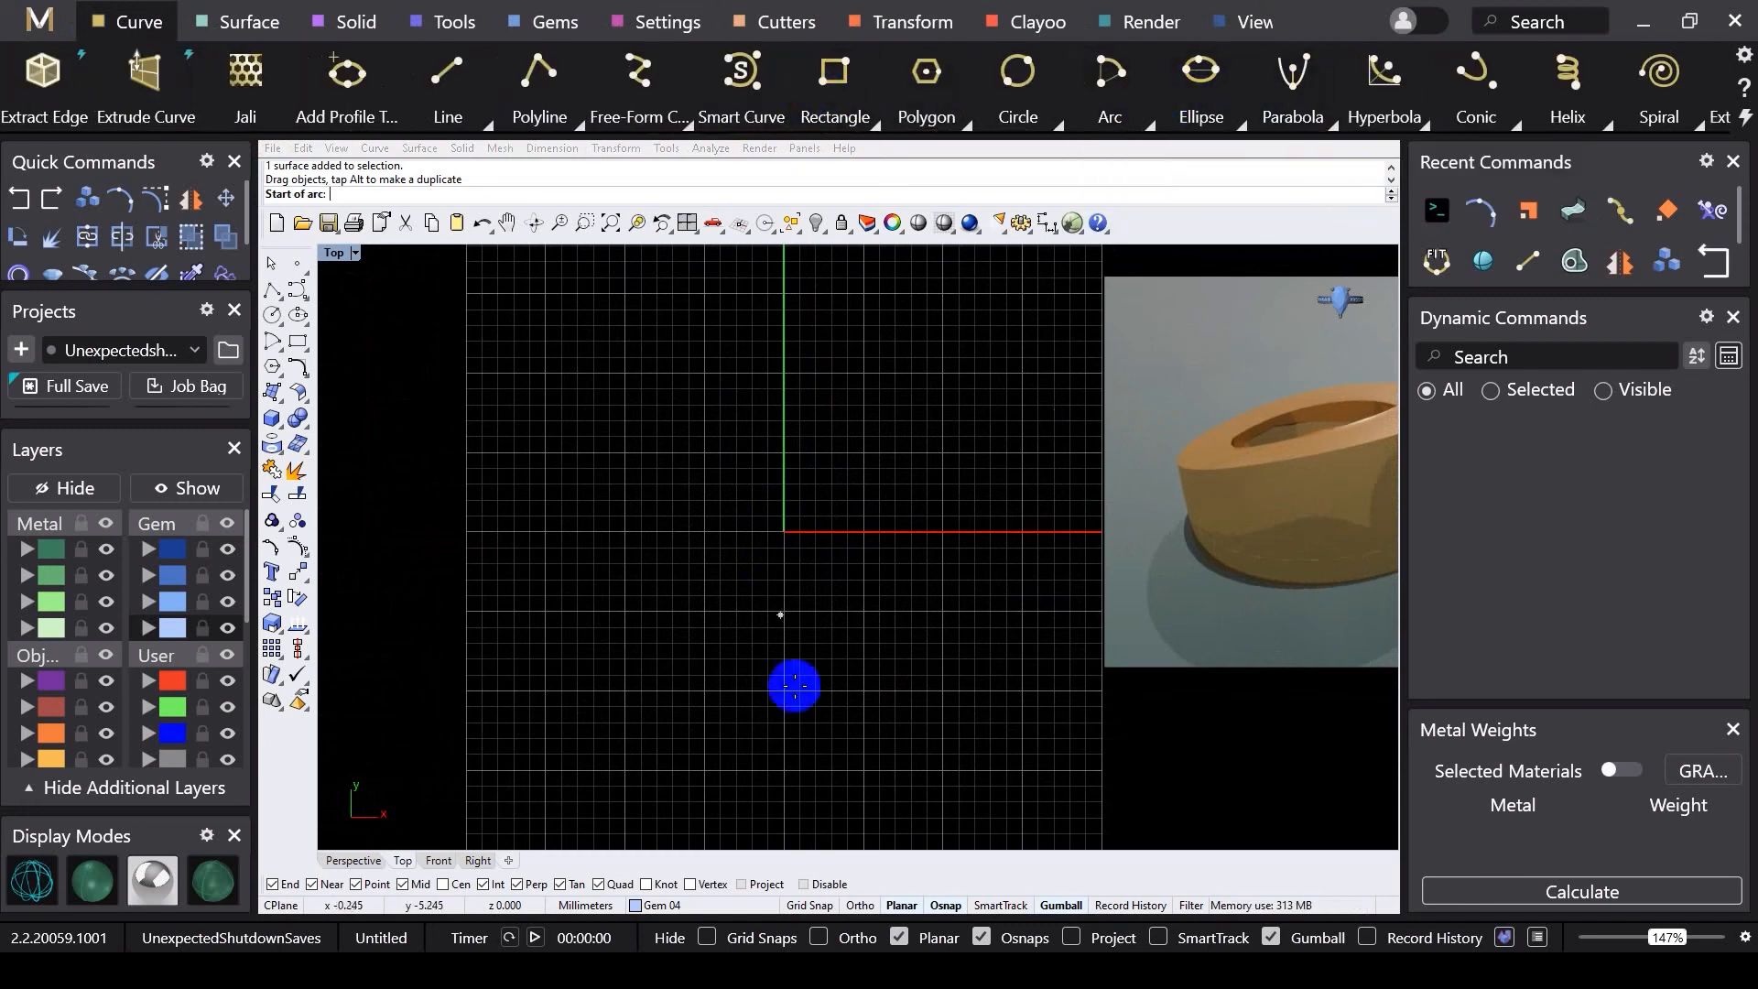
pyautogui.click(783, 532)
pyautogui.click(626, 531)
pyautogui.click(809, 905)
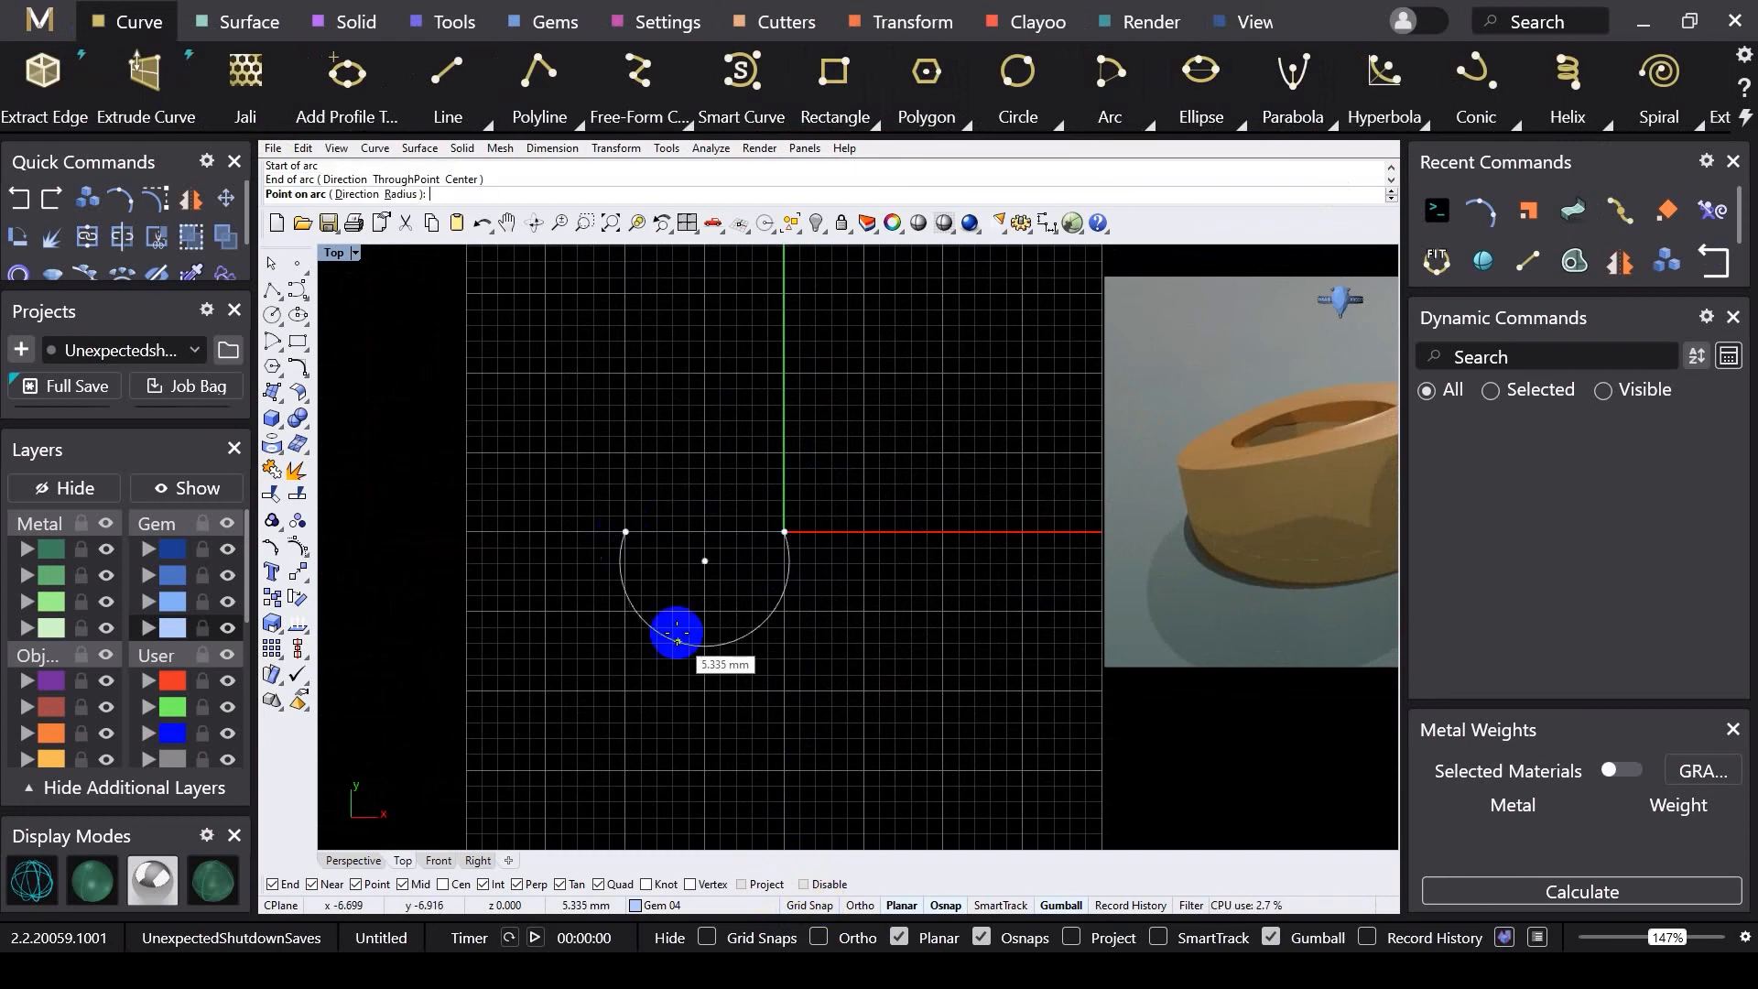
pyautogui.scroll(2, 696, 605)
pyautogui.click(699, 599)
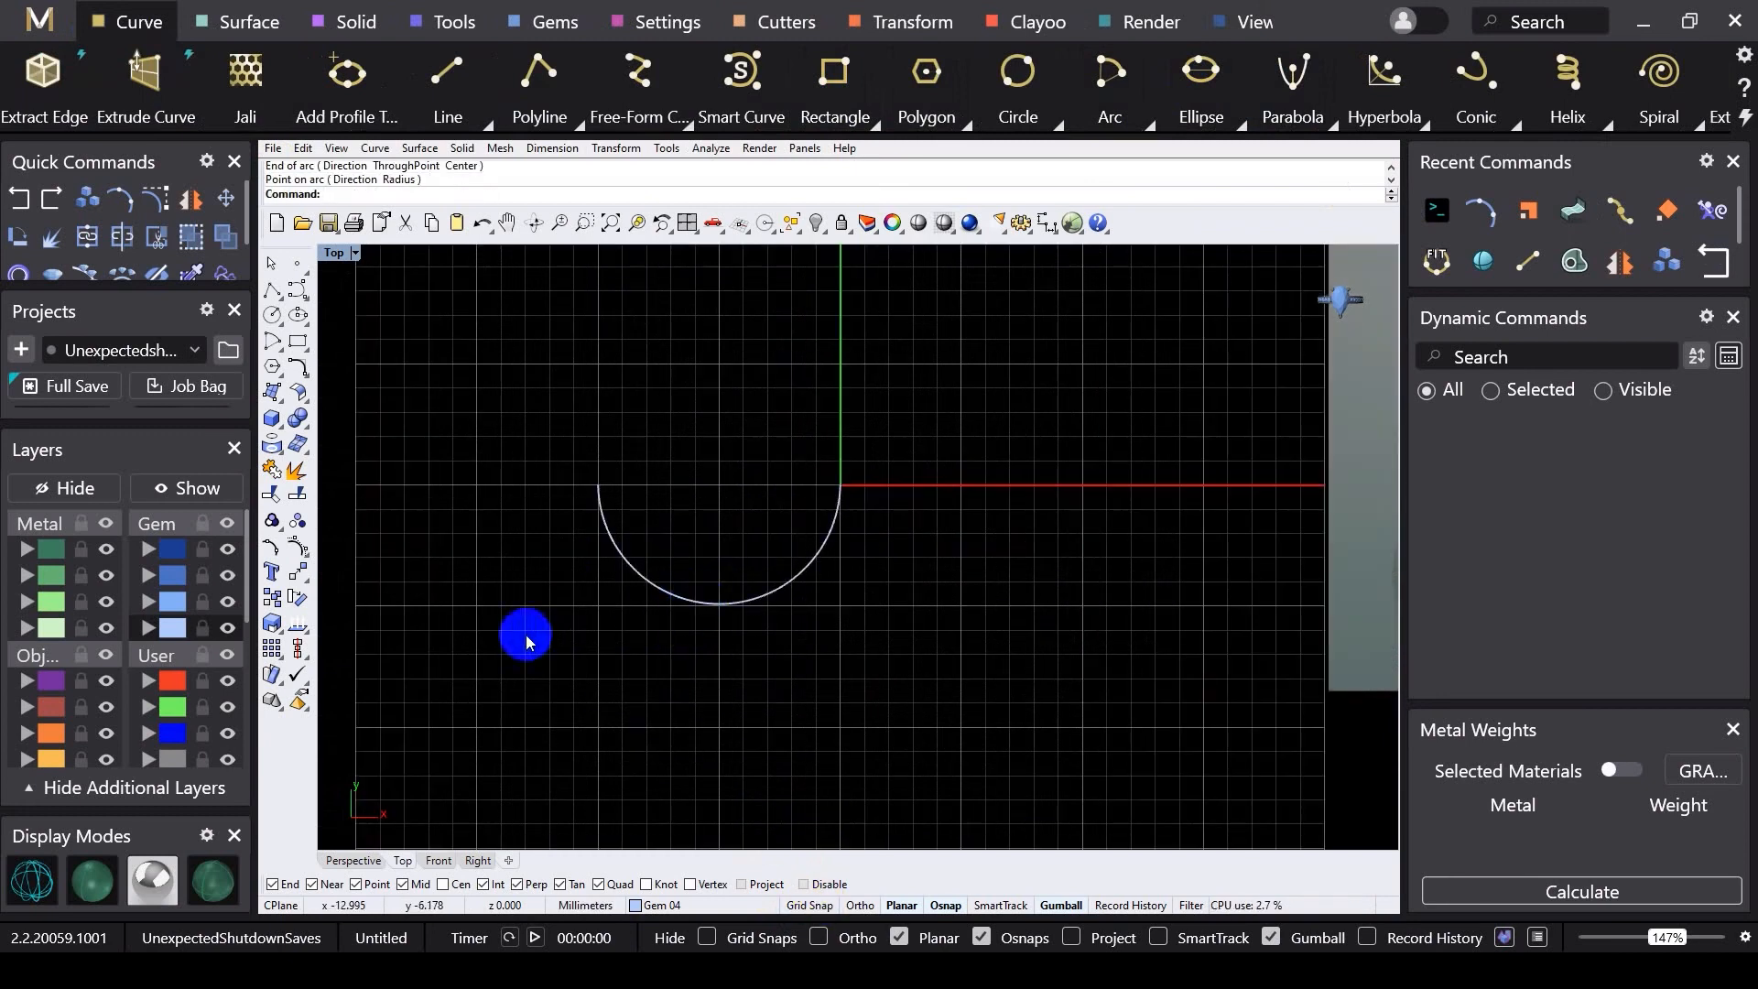
# Step: Rotate a copy of the arc 180 degrees about the origin to form an S shape
pyautogui.click(32, 233)
pyautogui.click(790, 597)
pyautogui.press('Return')
pyautogui.click(843, 488)
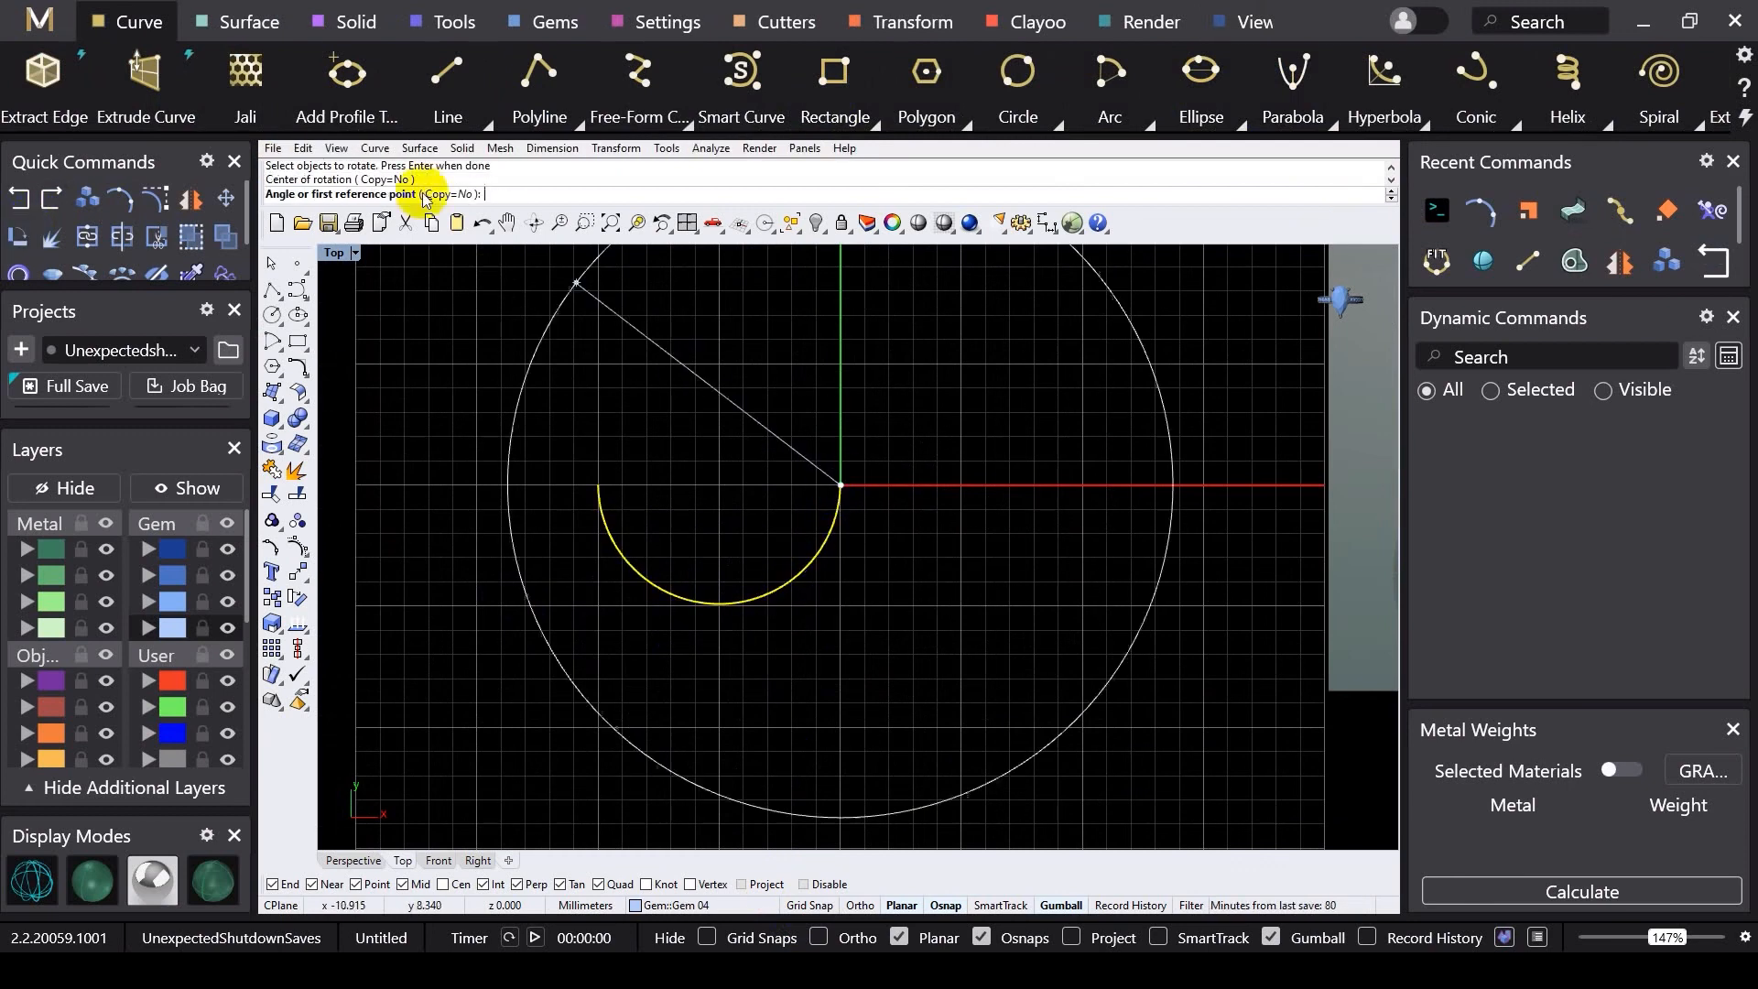
pyautogui.click(440, 198)
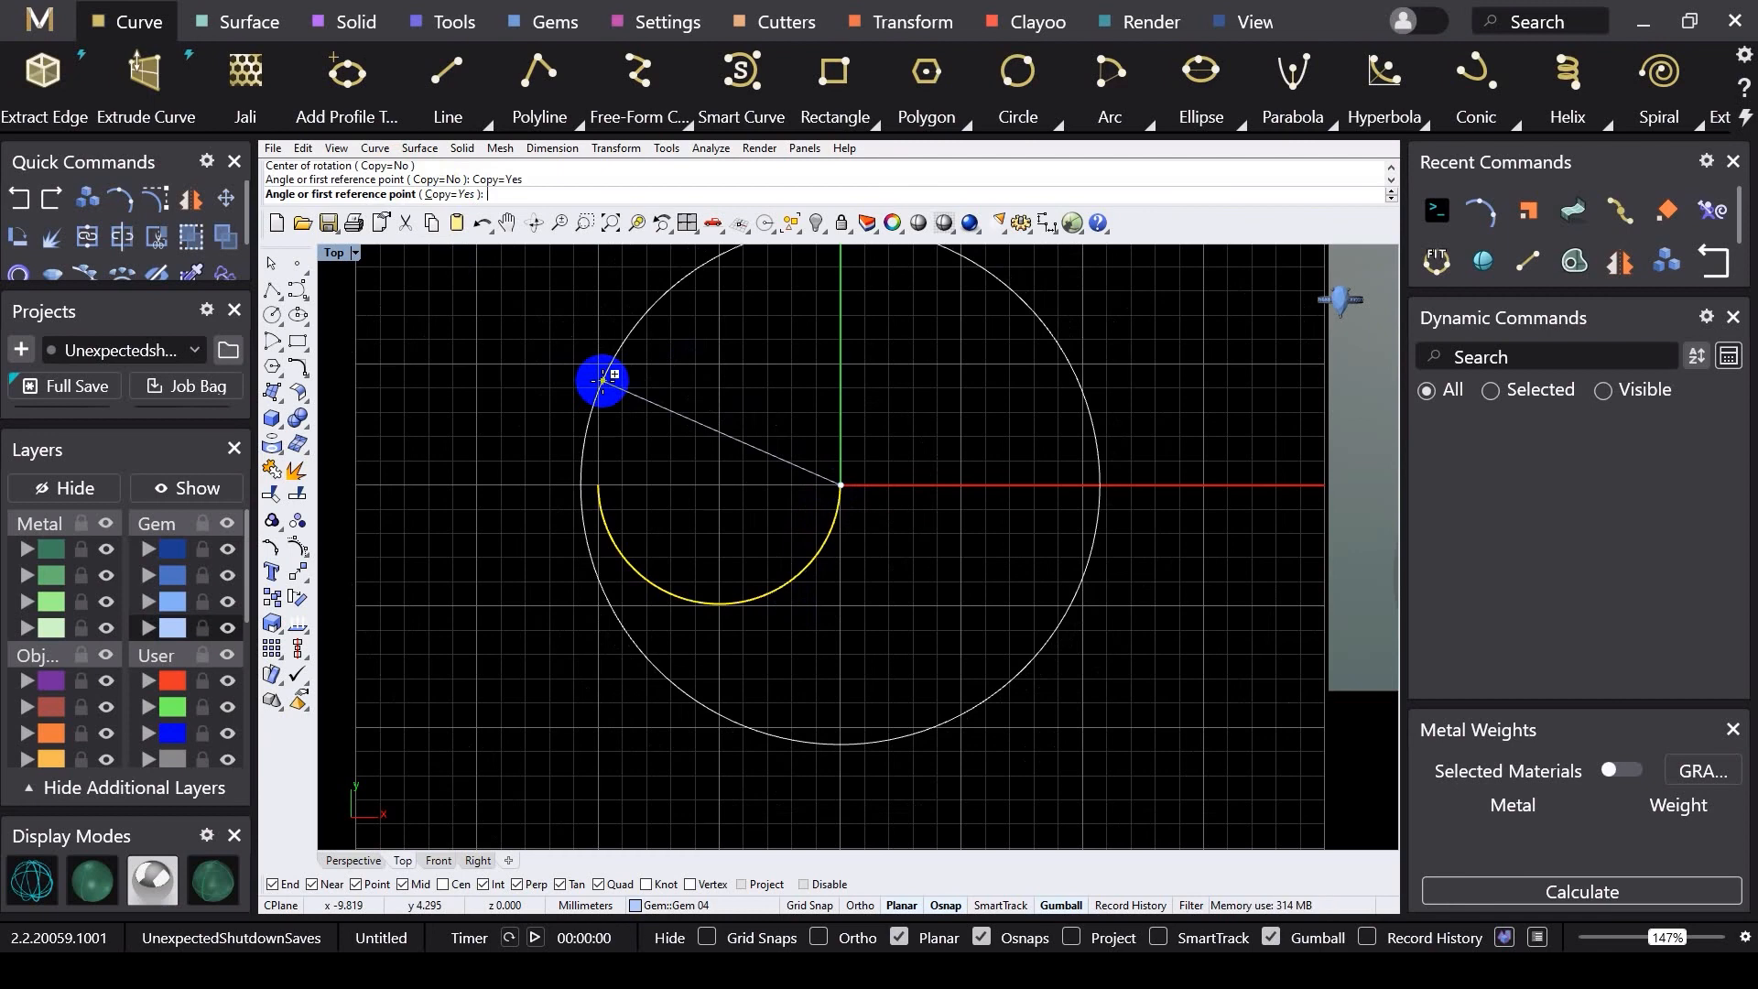
pyautogui.write('180')
pyautogui.press('Return')
pyautogui.press('Return')
pyautogui.click(630, 573)
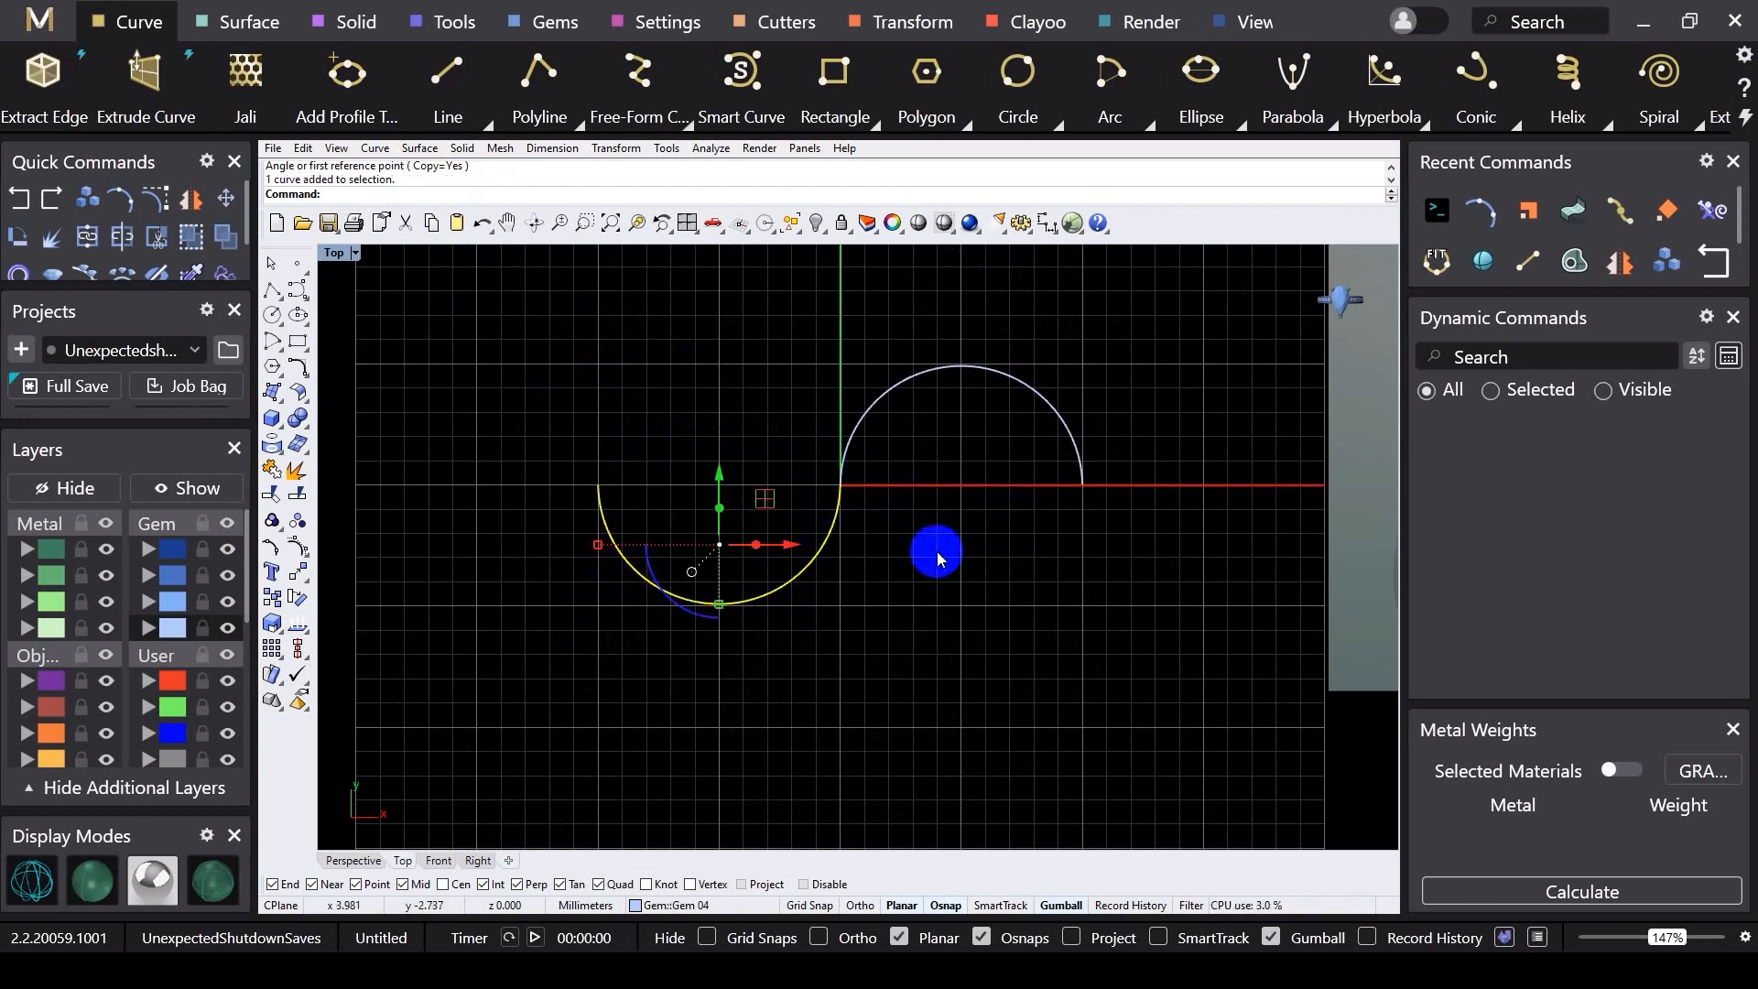
pyautogui.click(625, 403)
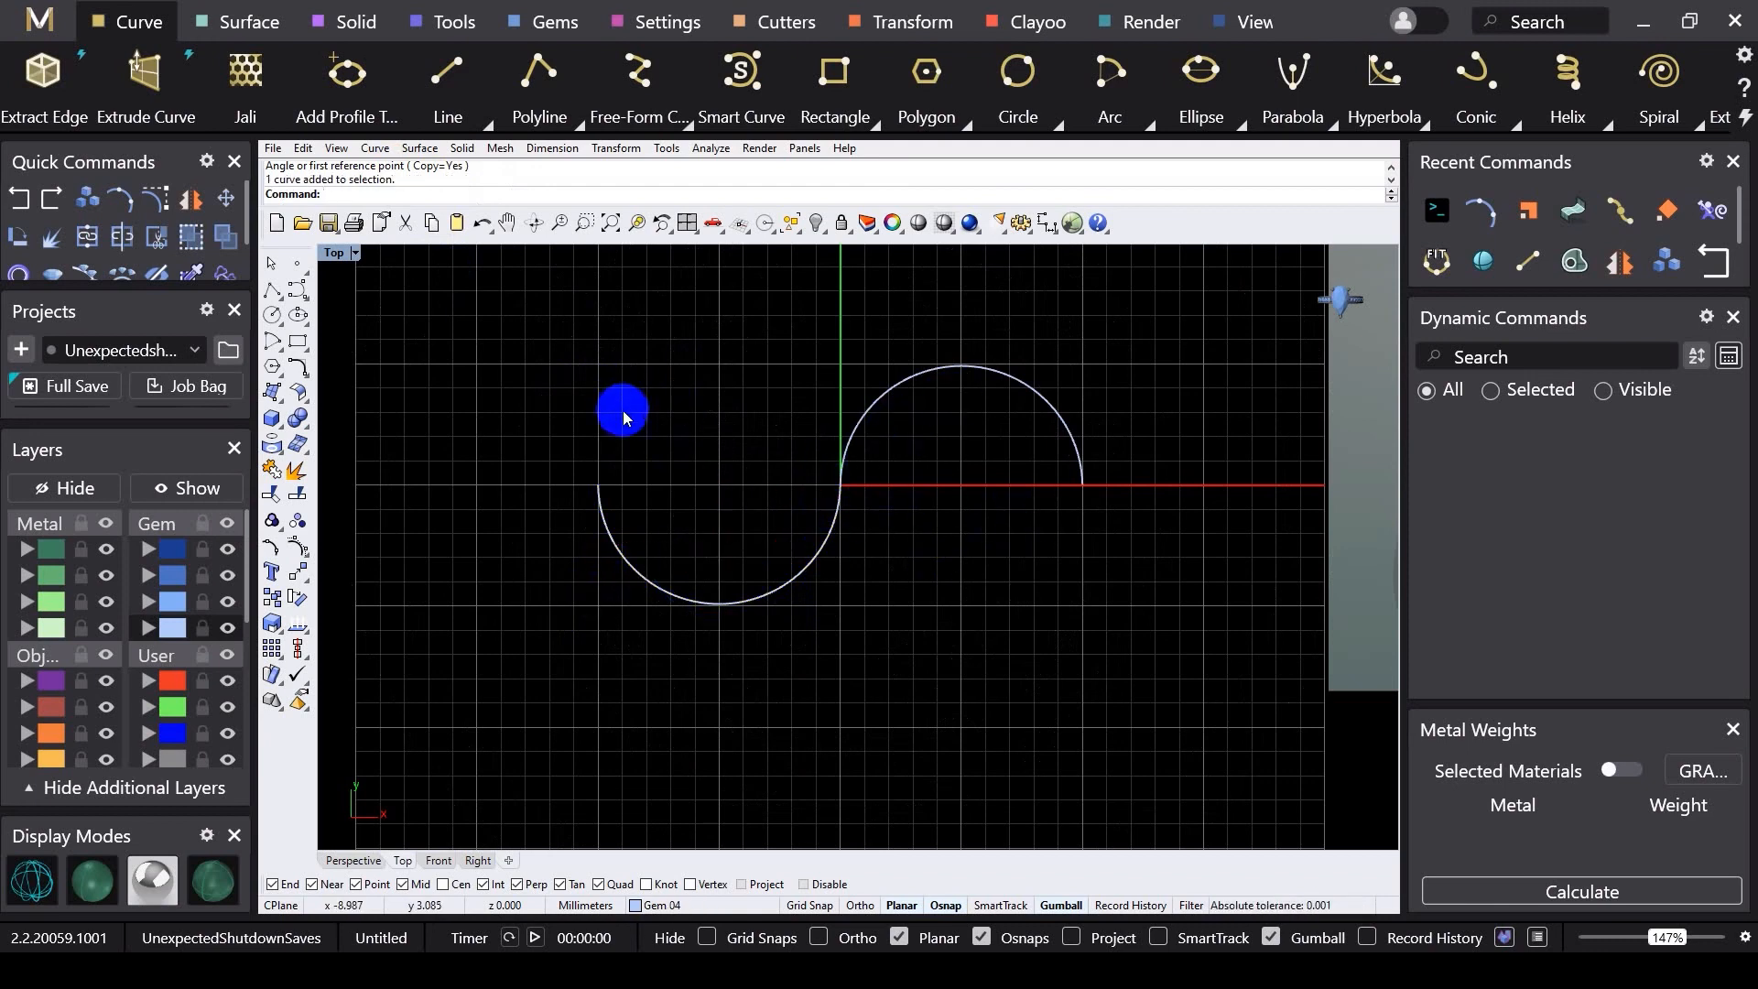
# Step: Join the two semicircular arcs into a single open curve at the origin
pyautogui.click(88, 236)
pyautogui.click(816, 555)
pyautogui.click(845, 456)
pyautogui.press('Return')
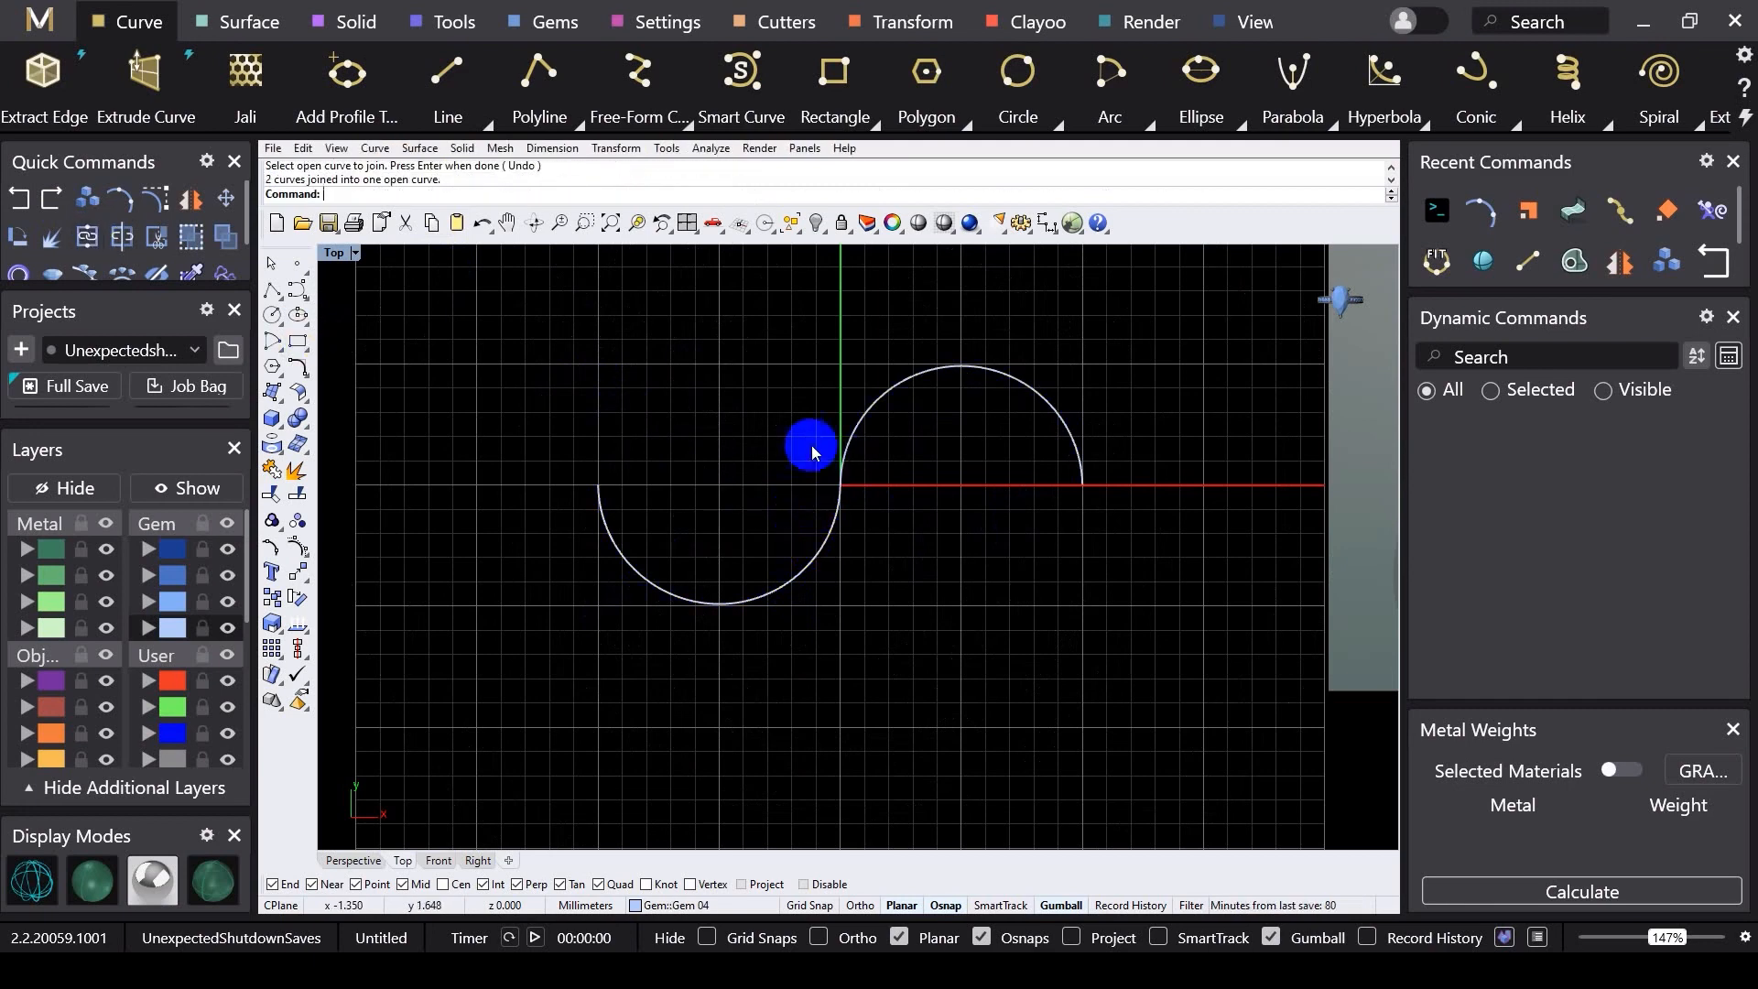
# Step: Rebuild the joined S-curve as a smooth degree 3 curve, deleting the input curve
pyautogui.click(455, 20)
pyautogui.click(1505, 78)
pyautogui.click(875, 413)
pyautogui.rightClick(893, 430)
pyautogui.click(1237, 339)
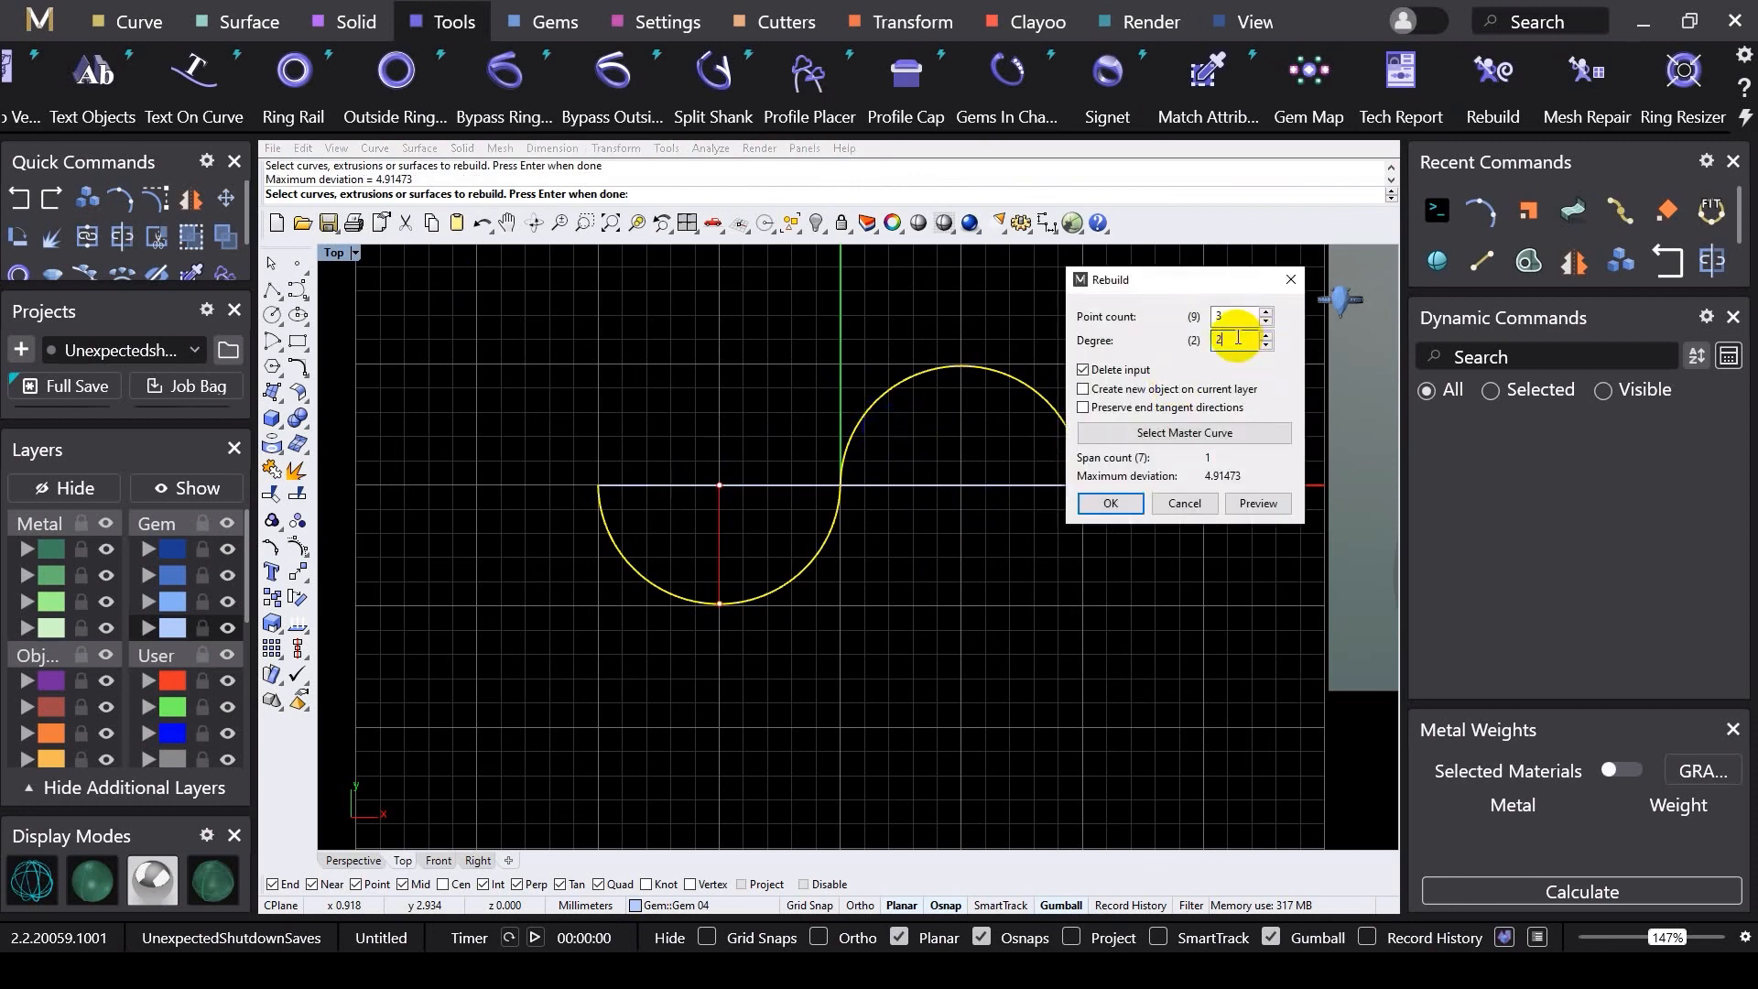
pyautogui.click(1221, 315)
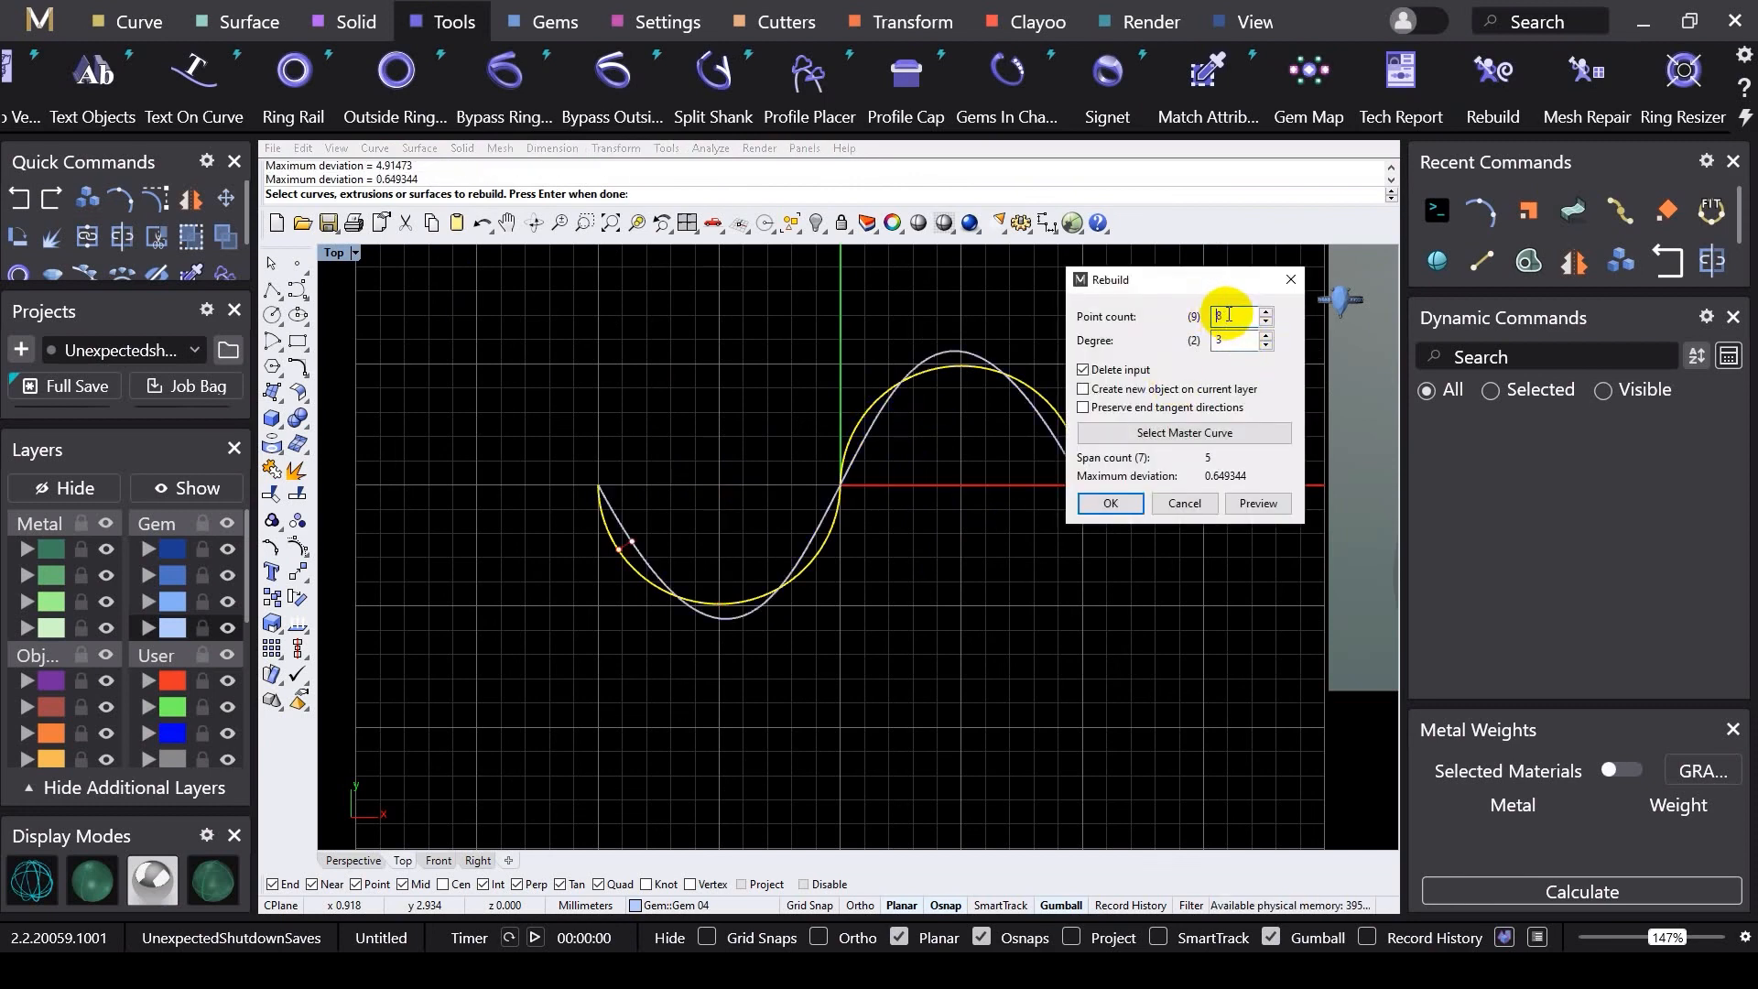
pyautogui.click(1106, 502)
# Step: Mirror a copy of the rebuilt S-curve across the X axis to complete the figure-eight
pyautogui.scroll(-4, 562, 502)
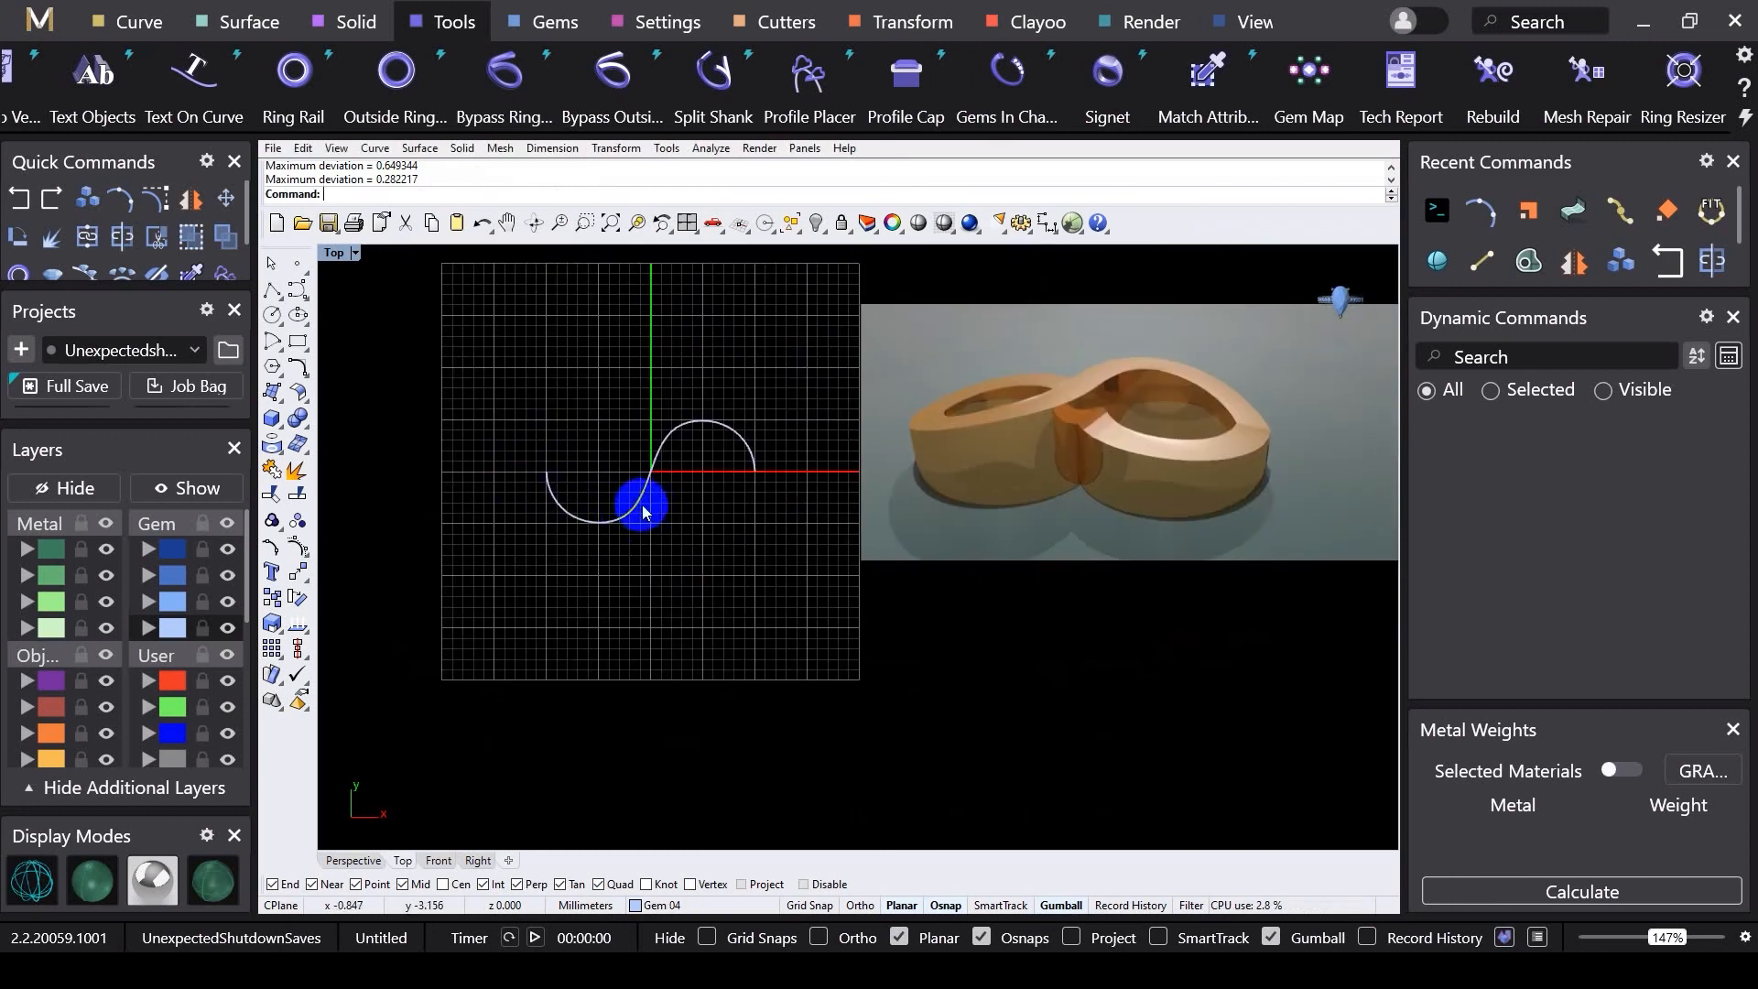
pyautogui.moveTo(630, 502); pyautogui.dragTo(667, 541, button='right')
pyautogui.scroll(4, 572, 464)
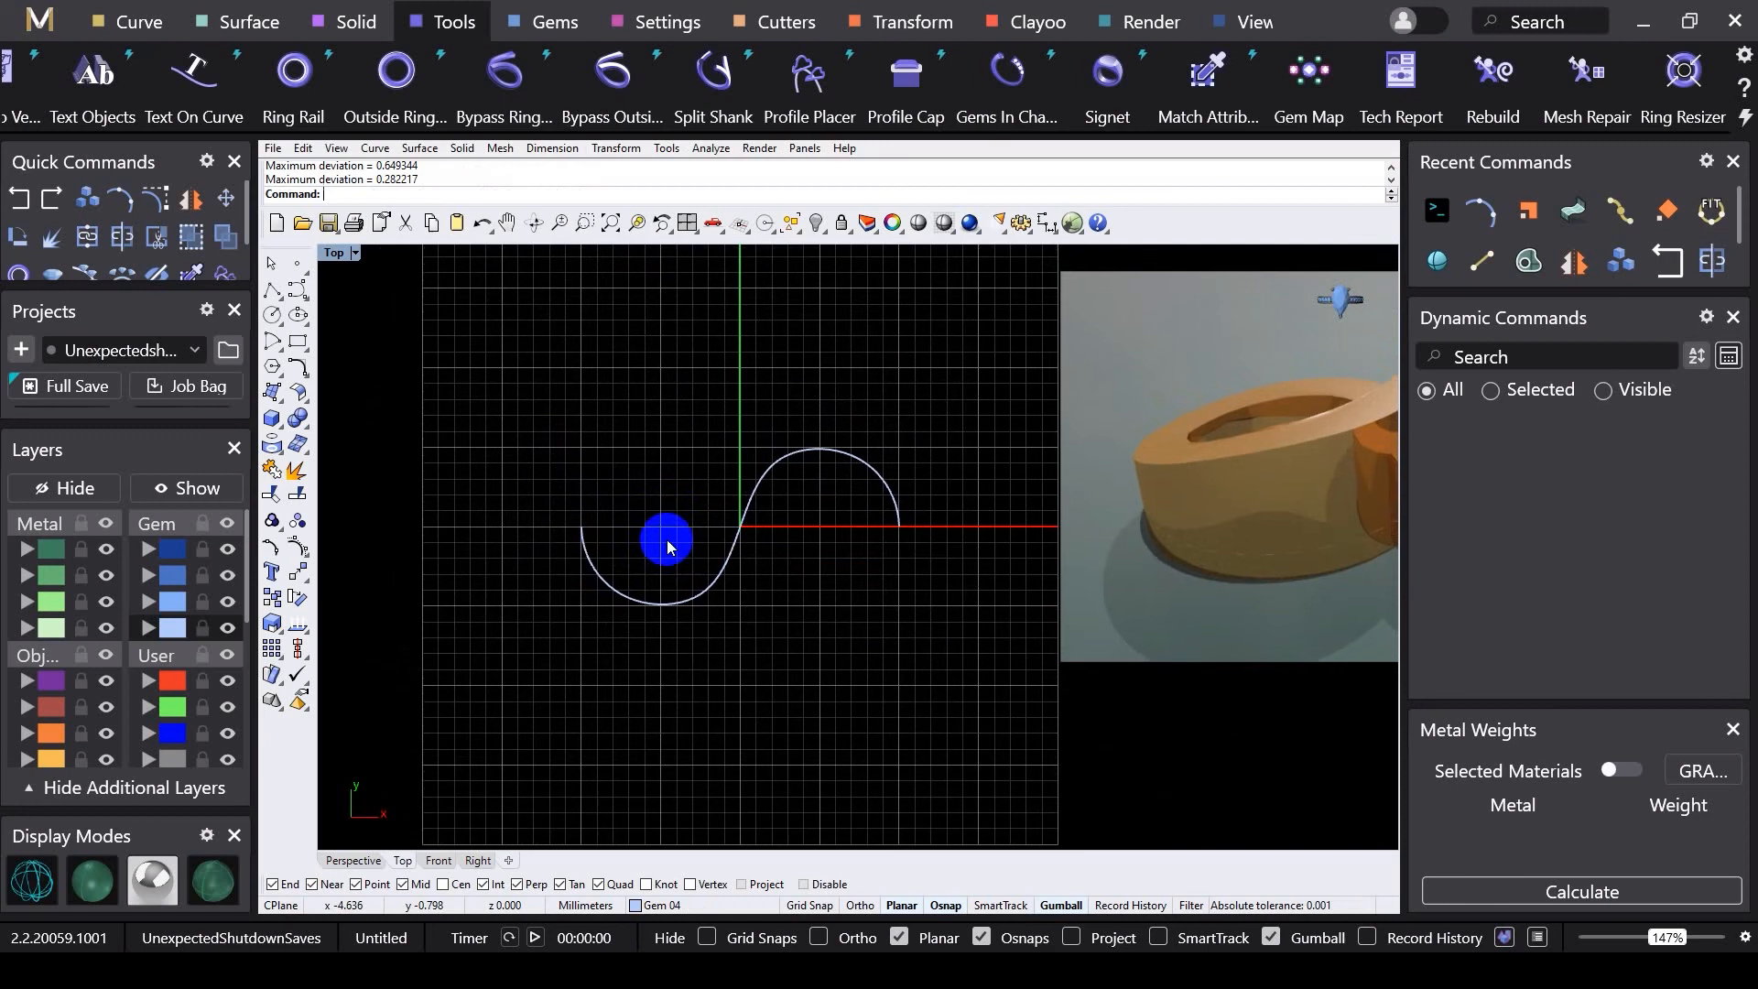
pyautogui.click(191, 198)
pyautogui.click(772, 503)
pyautogui.press('Return')
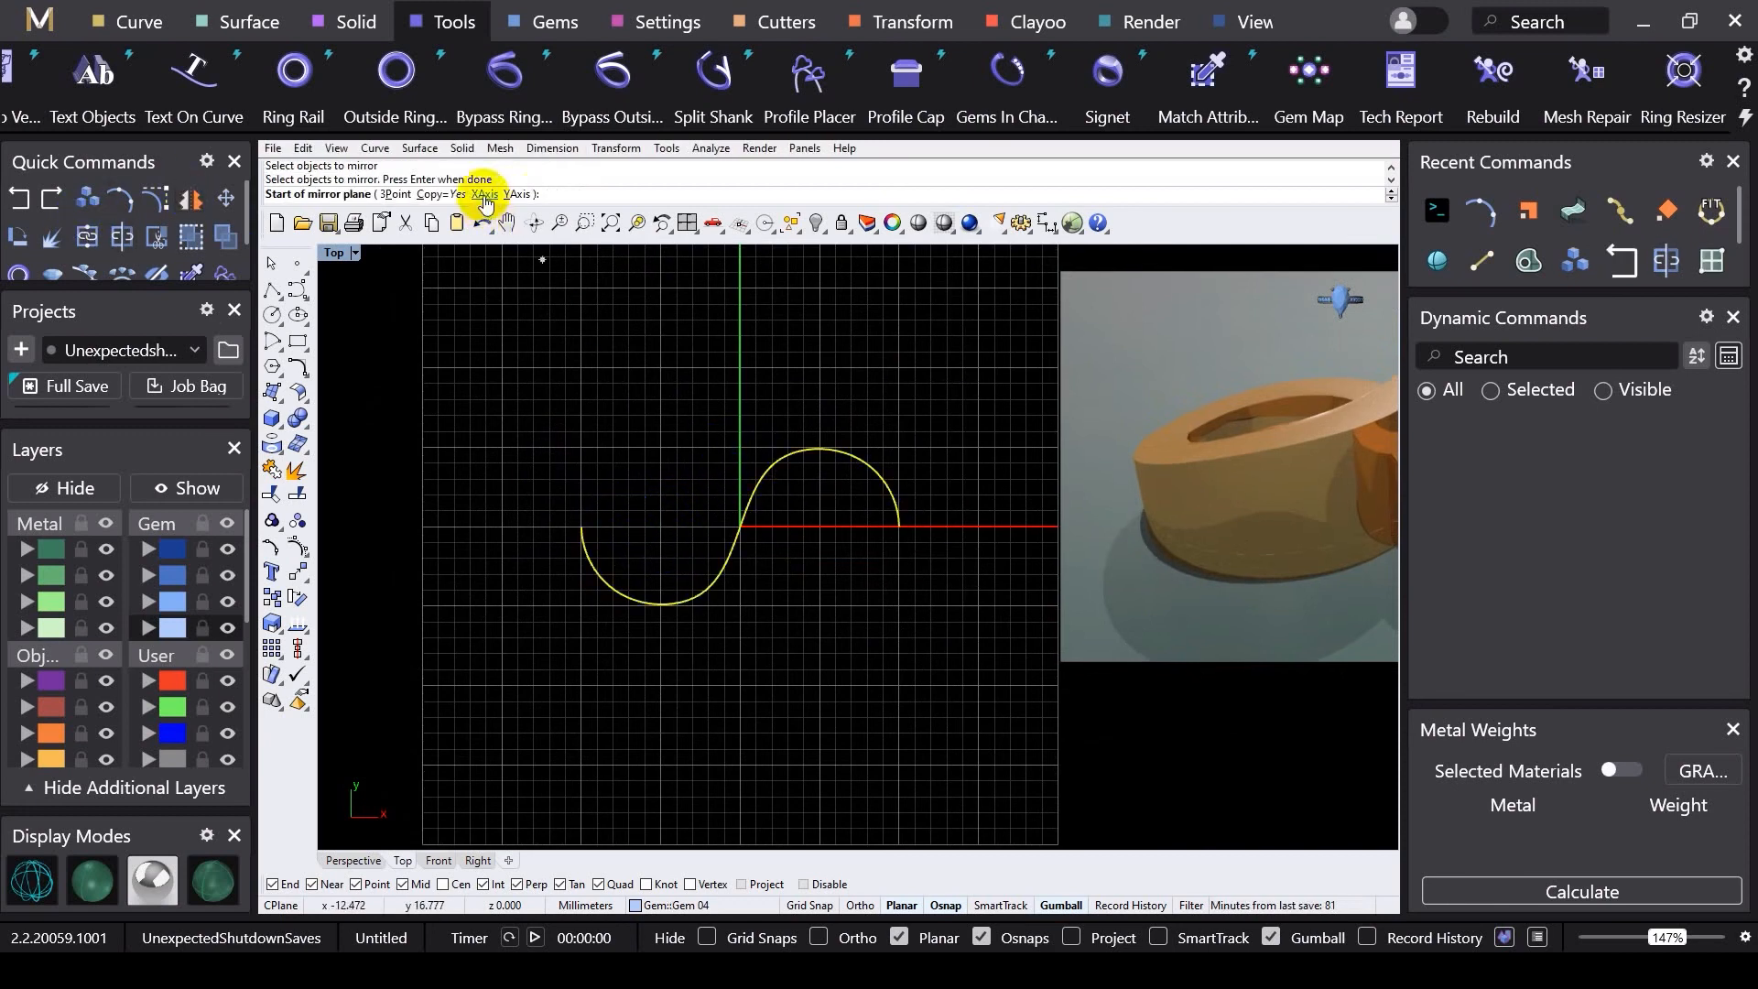
pyautogui.click(484, 194)
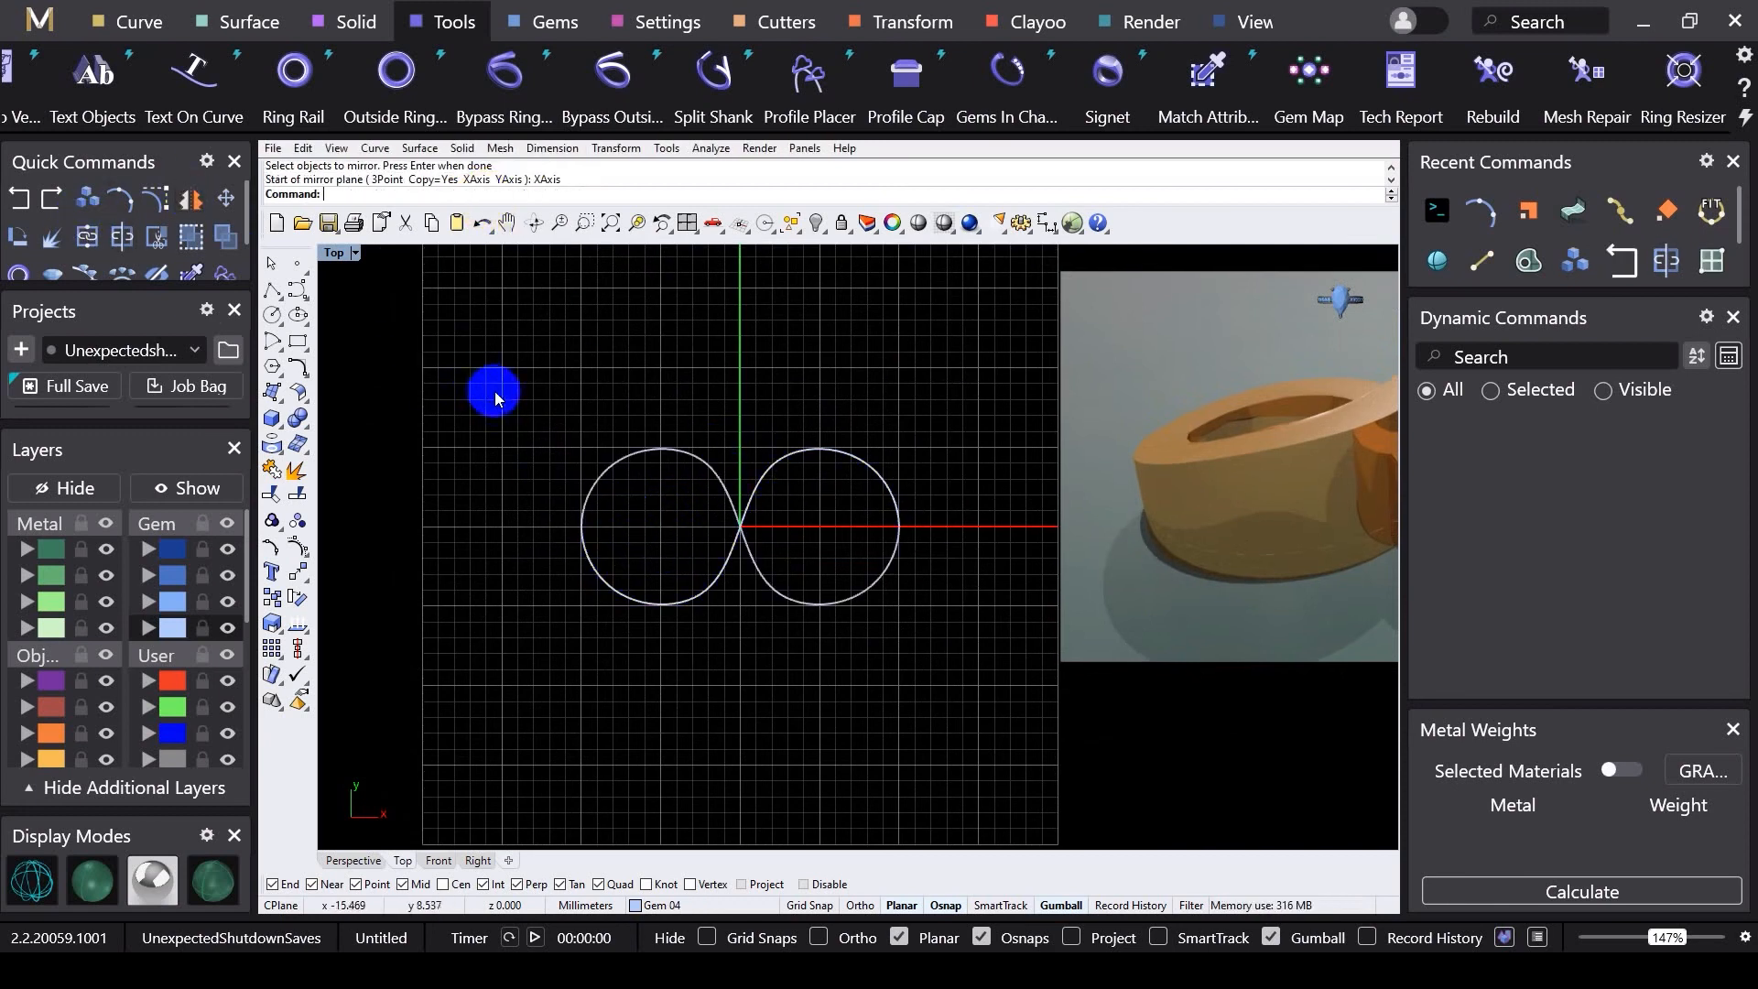
# Step: Try to offset the original S-curve through a point about 1.76 mm inside its upper loop
pyautogui.click(142, 23)
pyautogui.scroll(-9, 1356, 79)
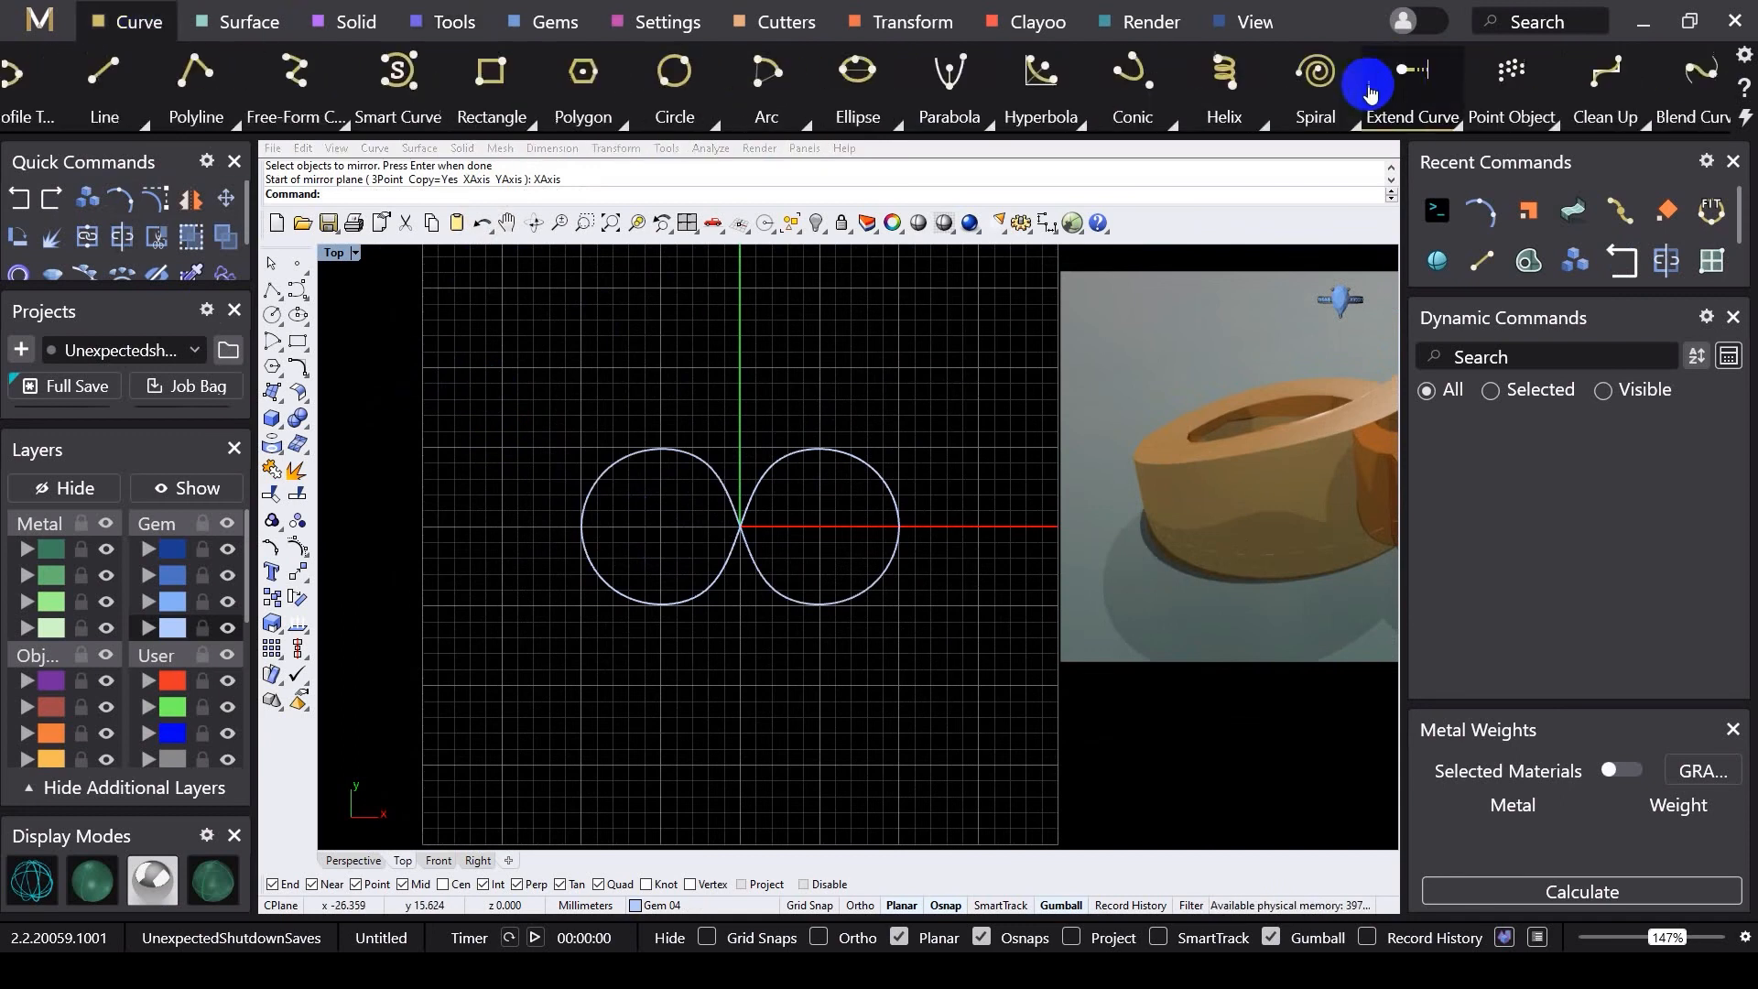
pyautogui.click(1248, 73)
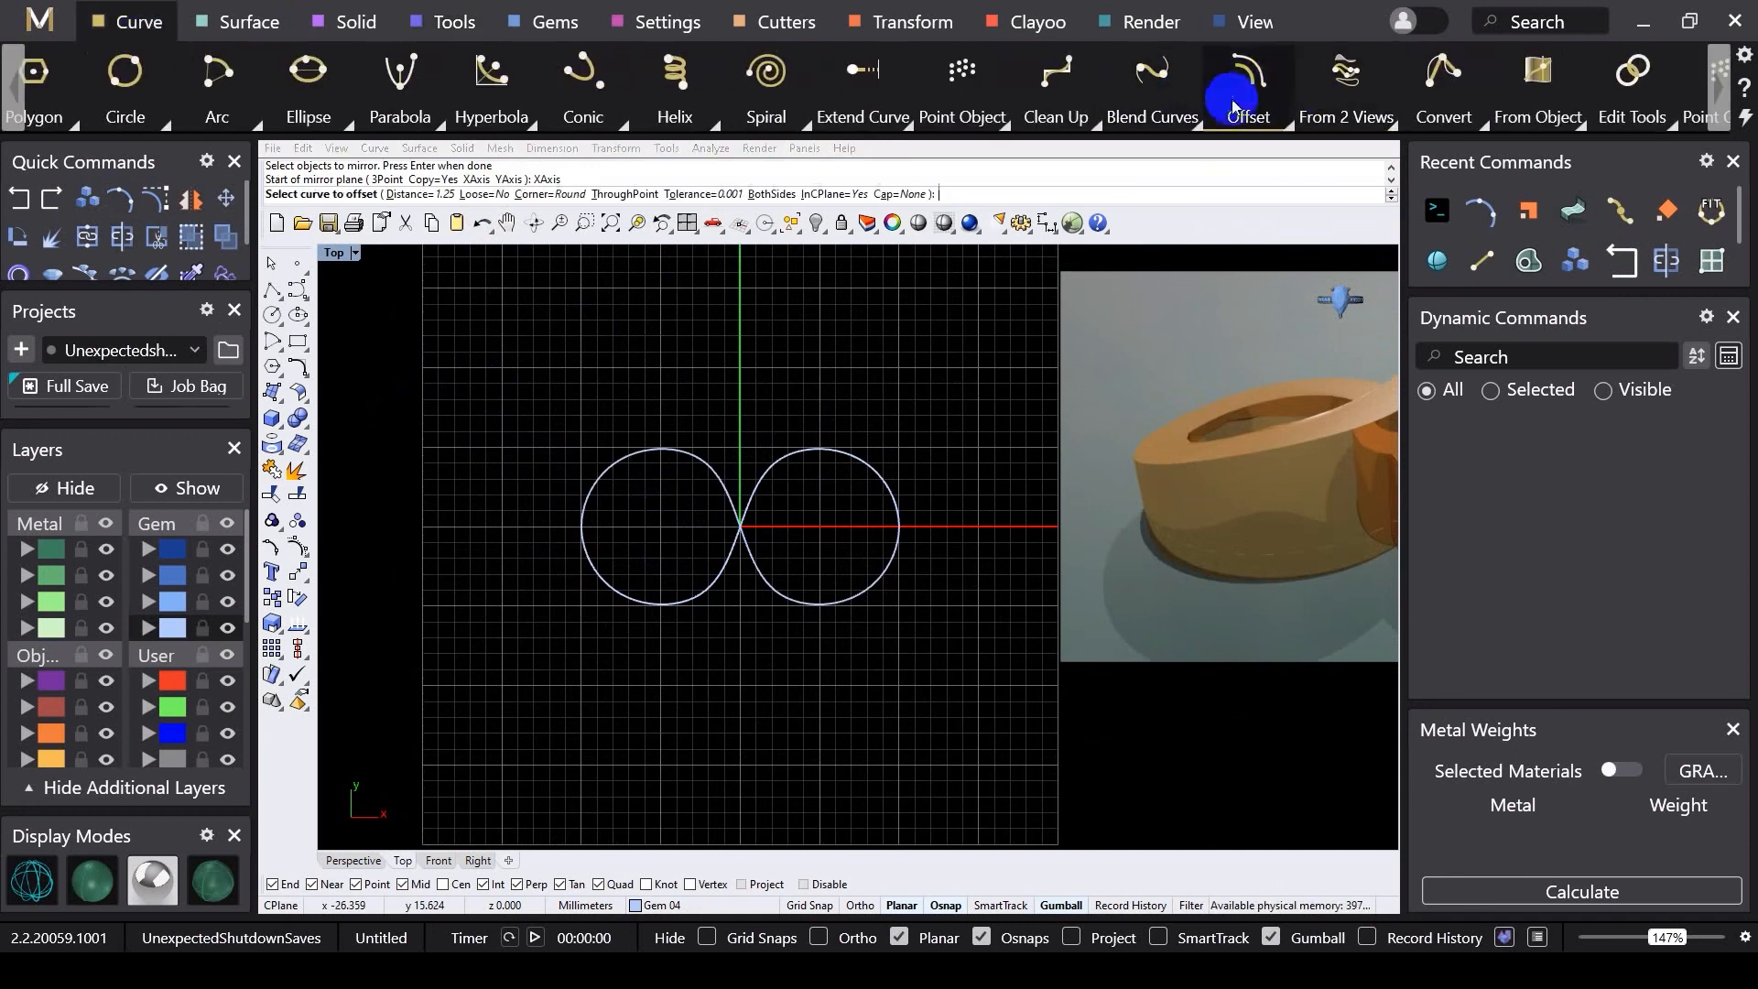
pyautogui.click(820, 451)
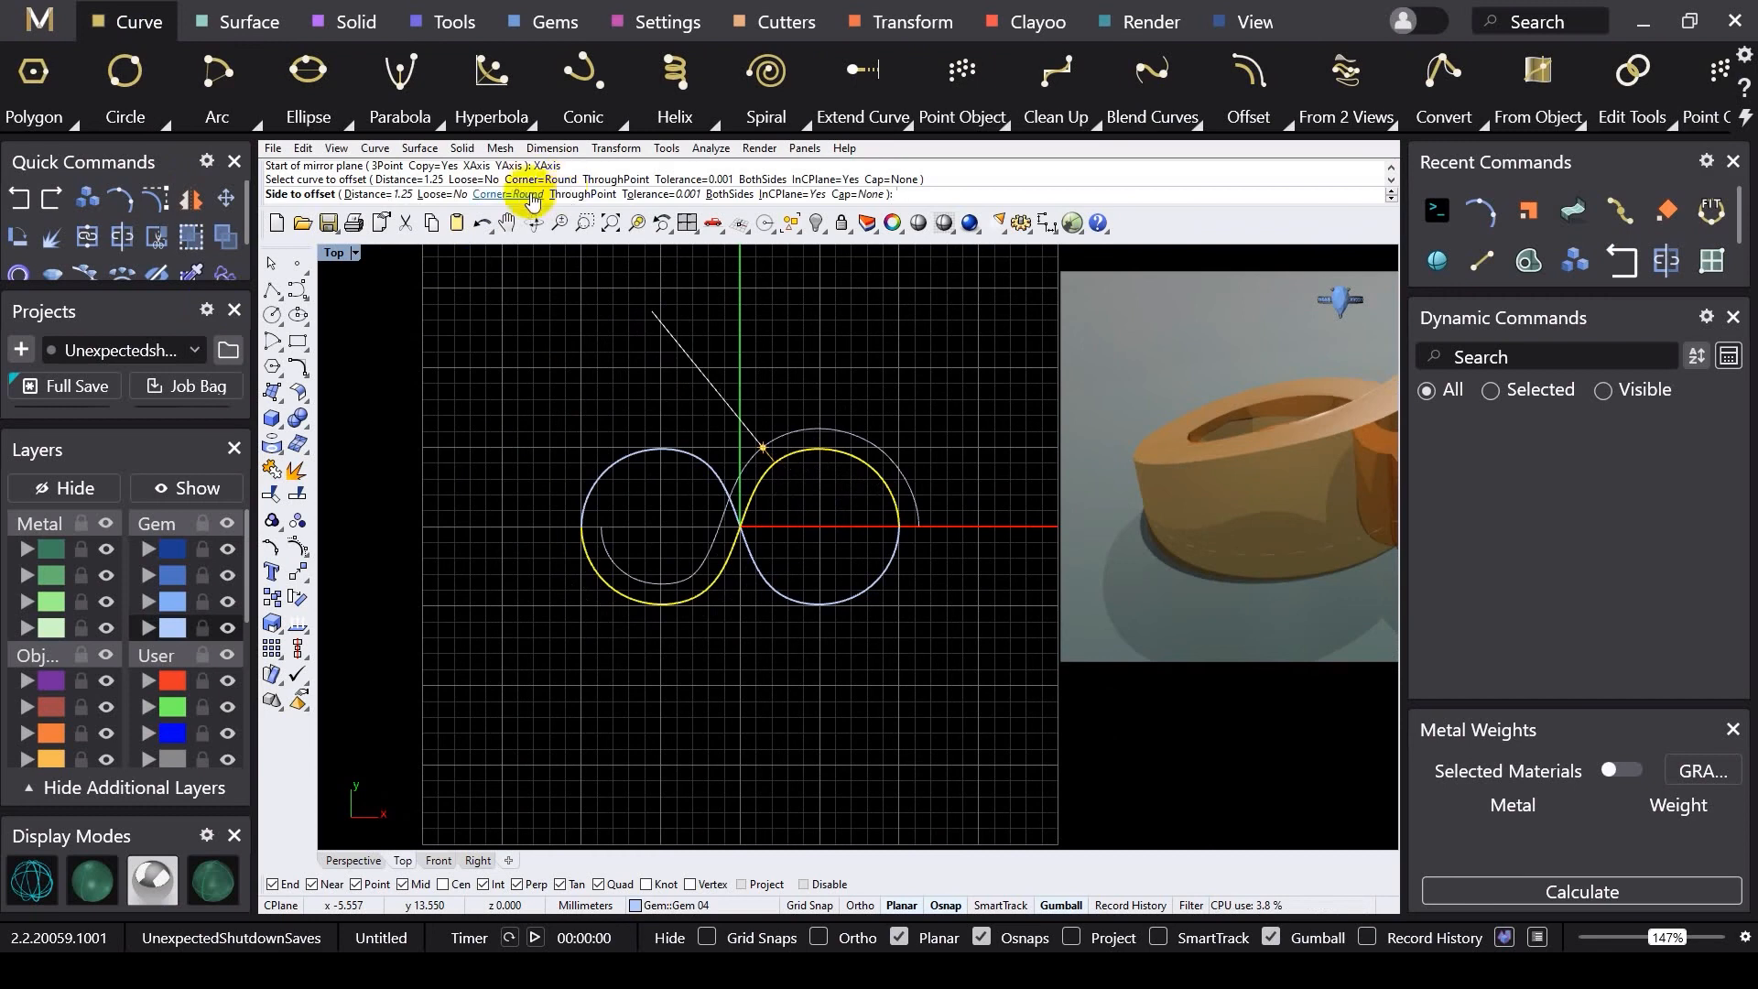
pyautogui.click(586, 197)
pyautogui.scroll(3, 824, 494)
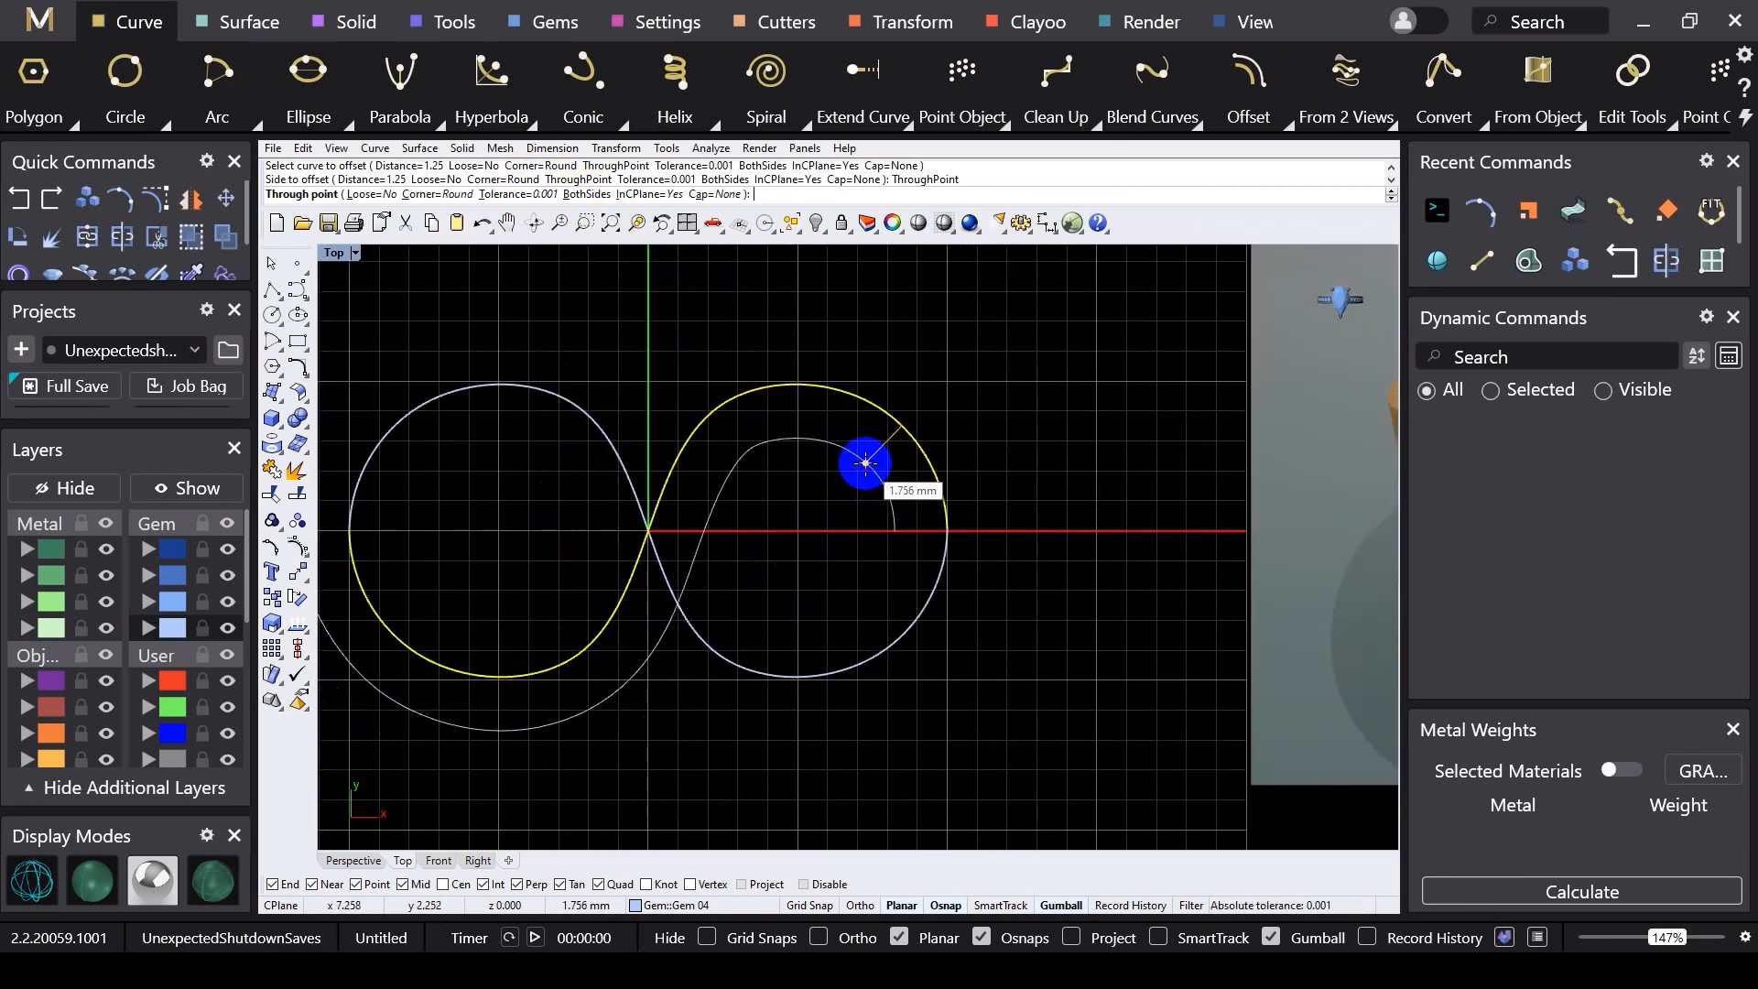
pyautogui.click(863, 461)
# Step: Try to offset the mirrored S-curve by the same distance toward the inside of its lower loop
pyautogui.press('Return')
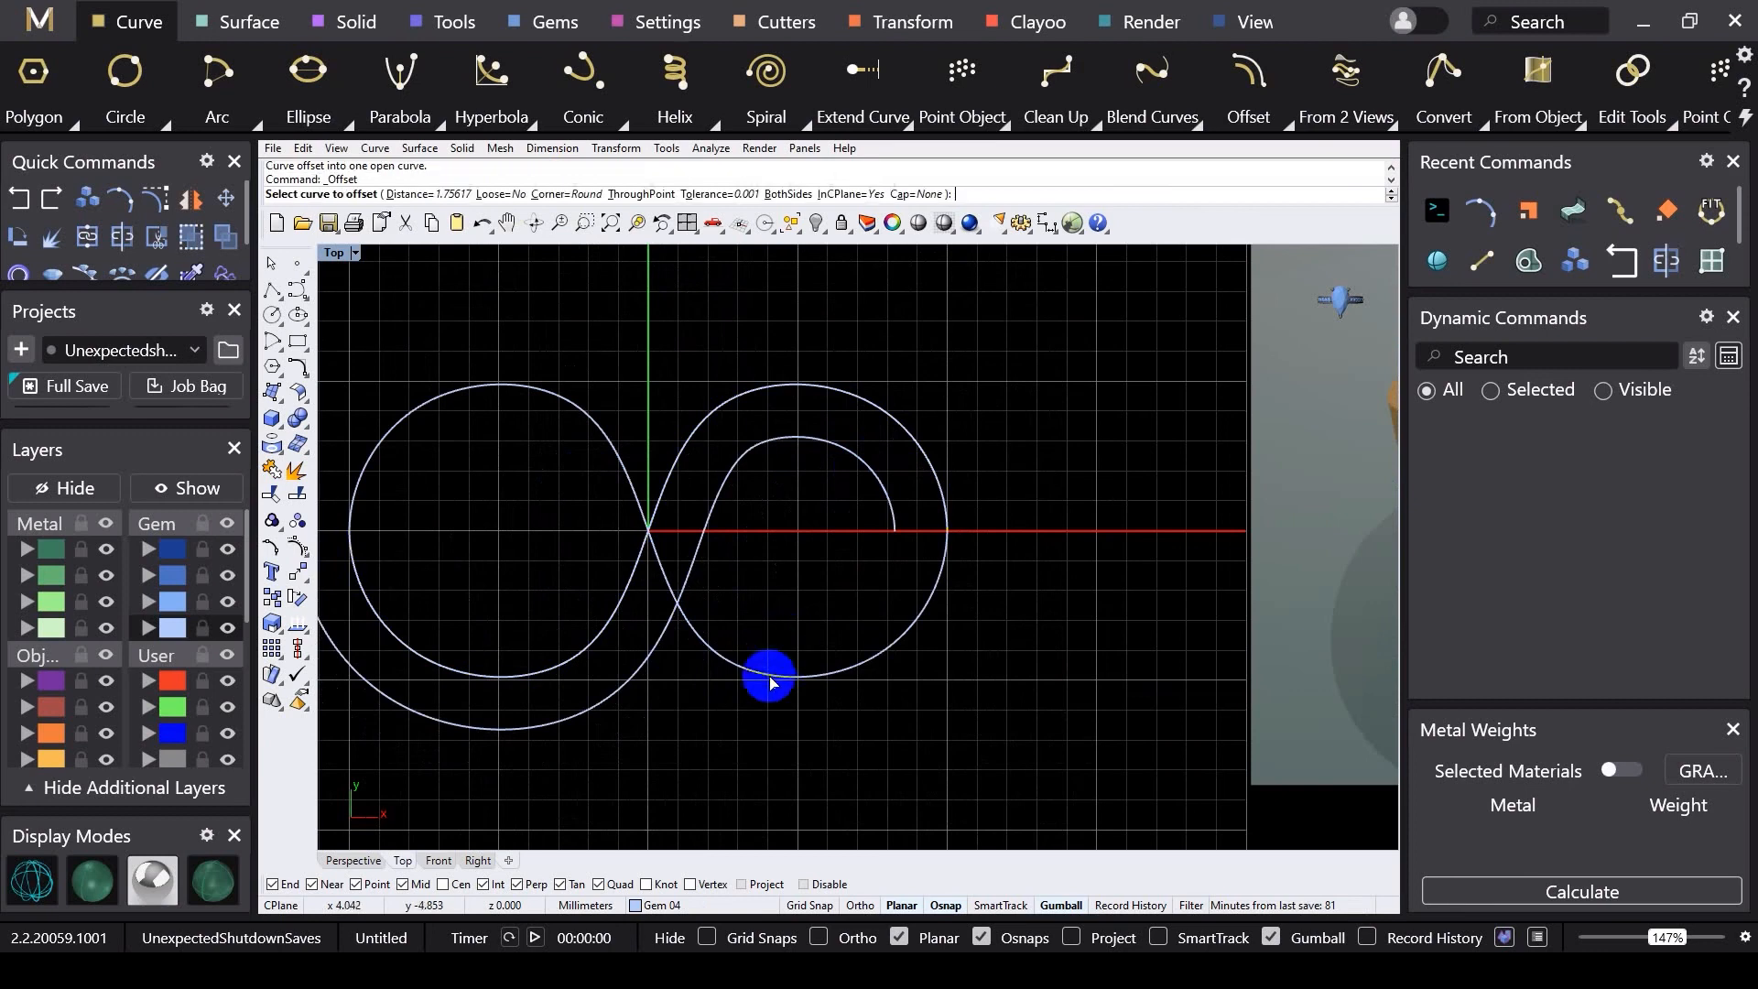
pyautogui.click(772, 675)
pyautogui.click(793, 586)
pyautogui.scroll(-5, 774, 549)
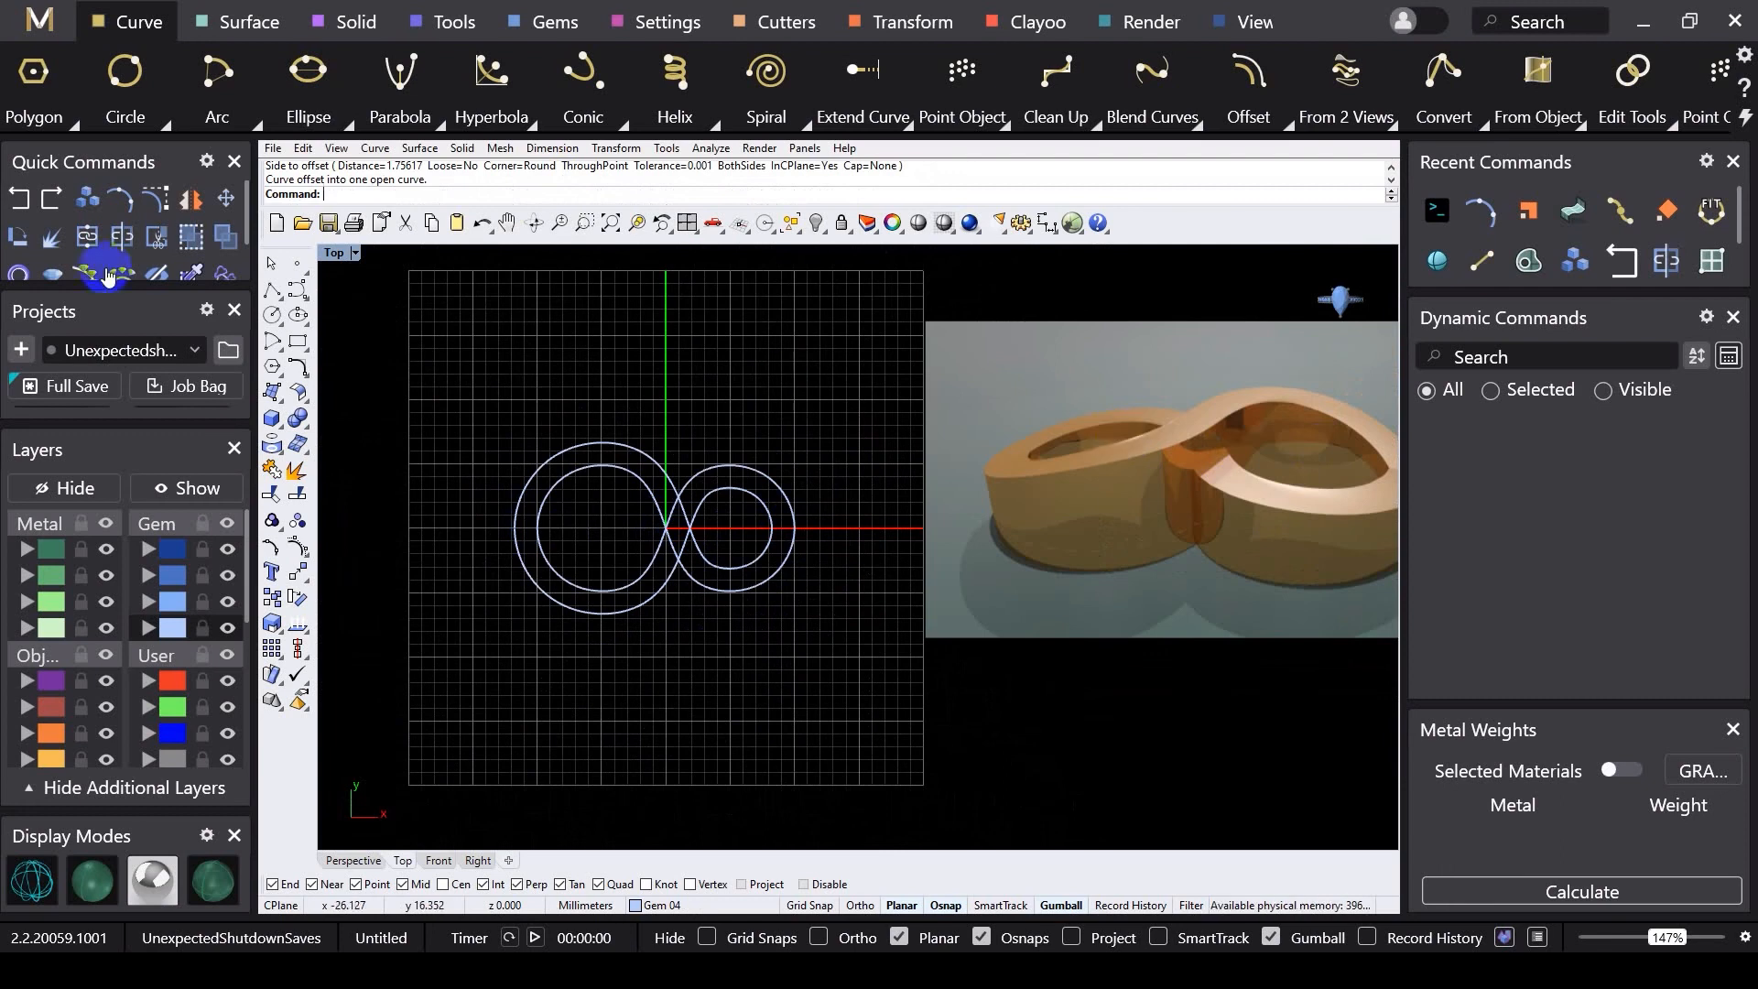
# Step: Try to offset the mirrored S-curve toward the inside of its other loop, and undo both single-sided offsets
pyautogui.scroll(3, 726, 491)
pyautogui.press('Return')
pyautogui.click(531, 459)
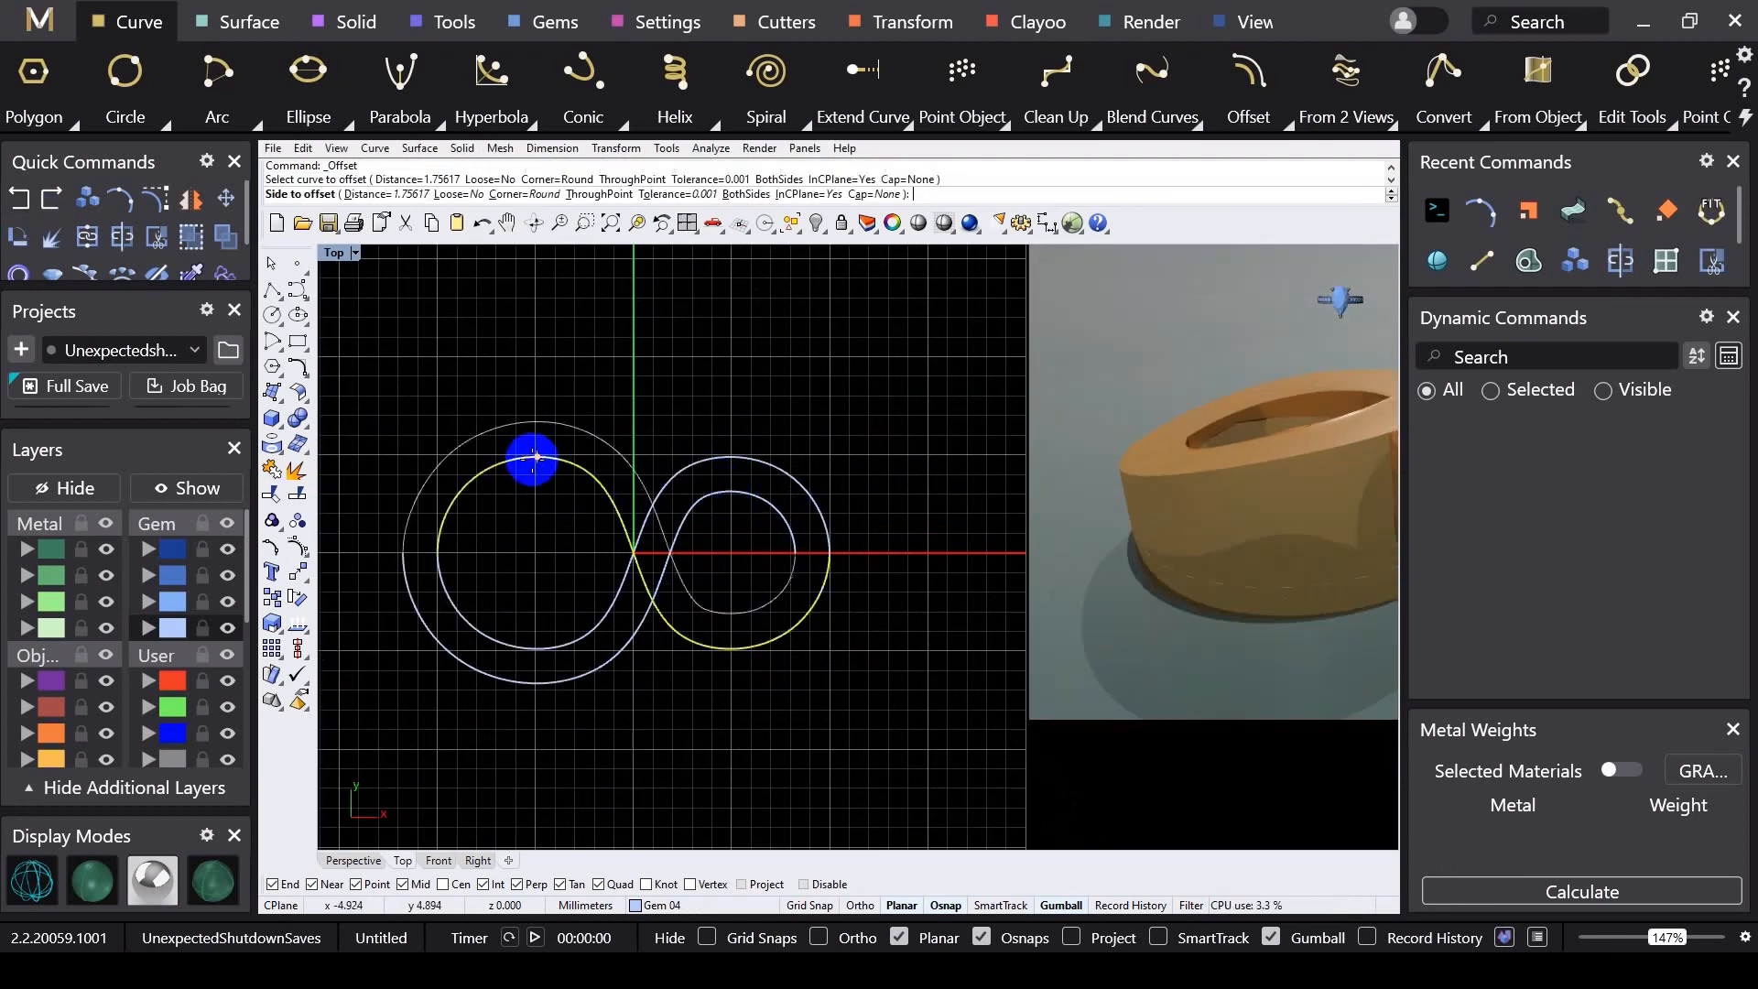
pyautogui.click(531, 513)
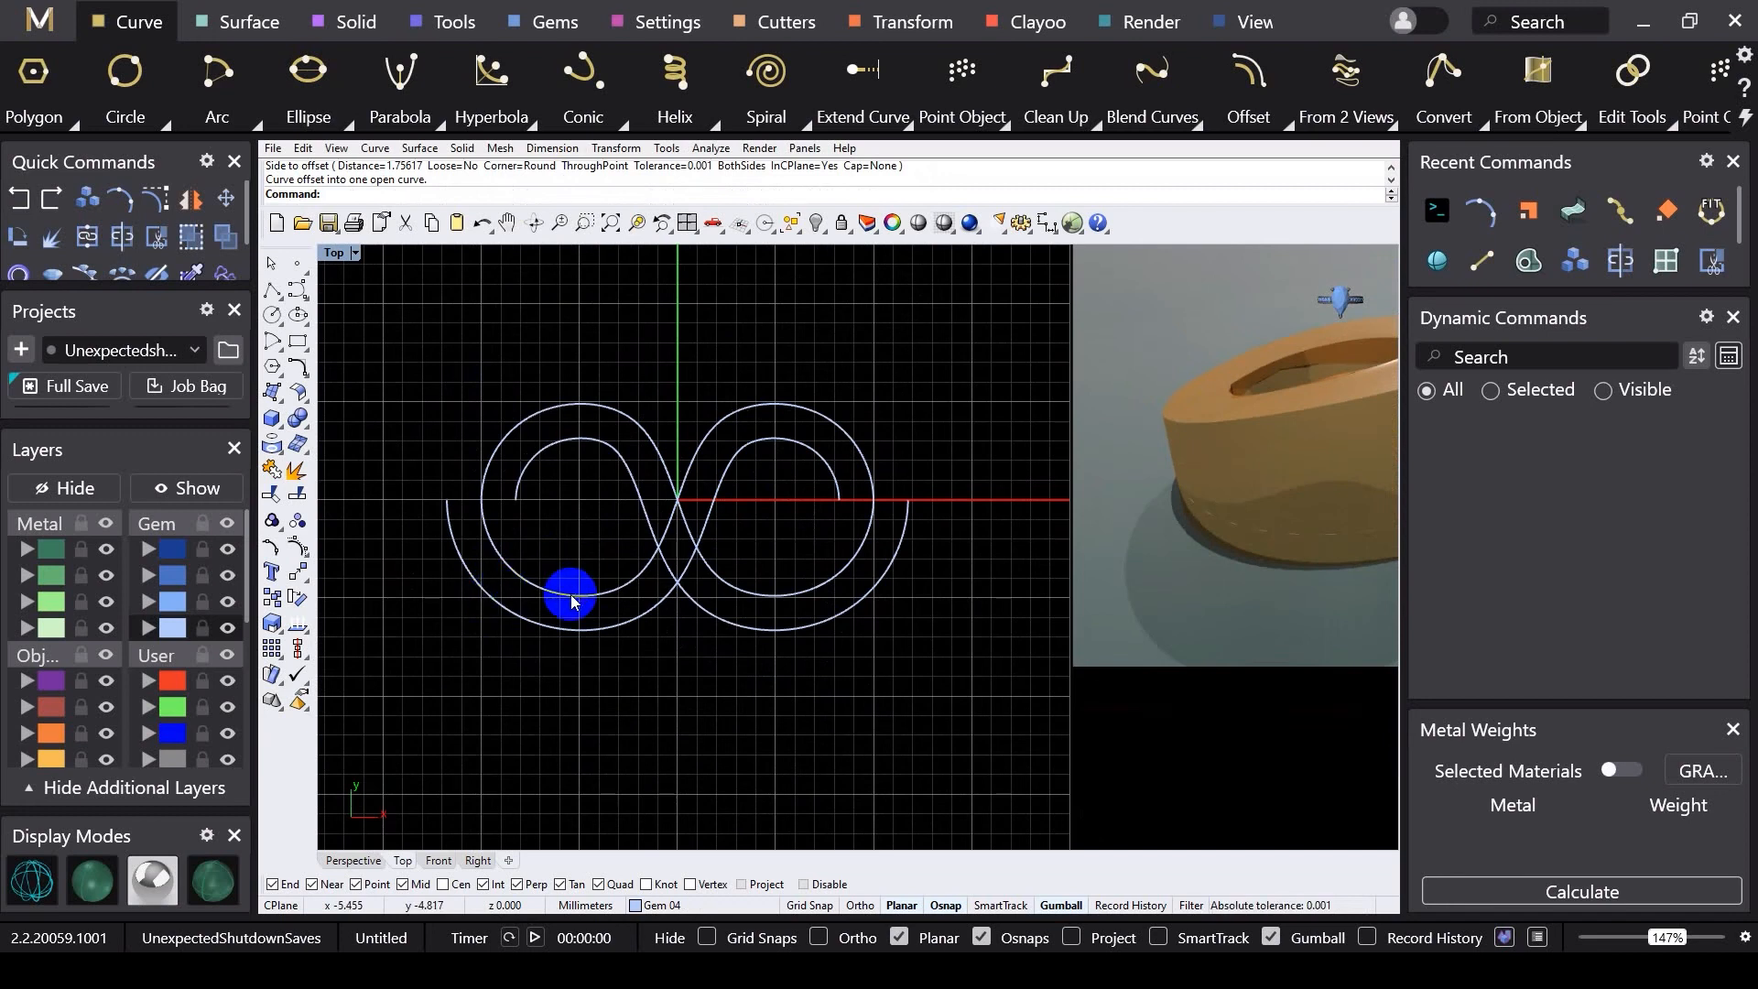
pyautogui.click(18, 198)
pyautogui.click(18, 198)
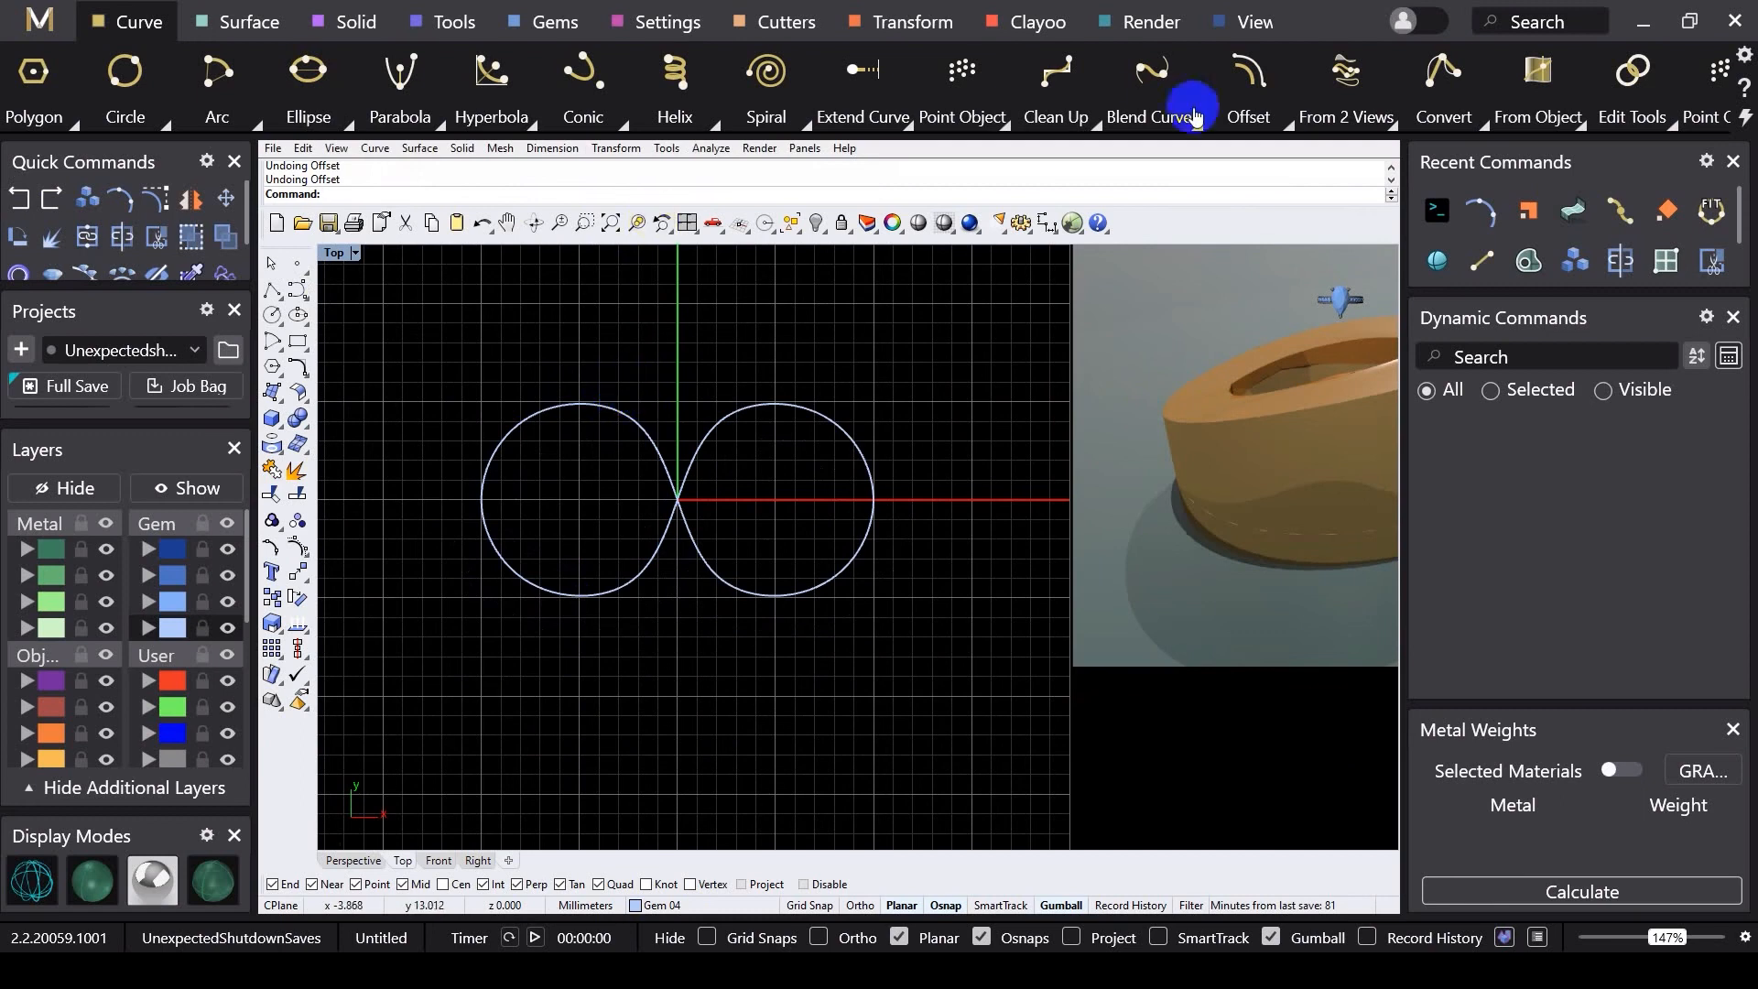
# Step: Offset the original S-curve to both sides through a point about 1.28 mm away
pyautogui.click(1248, 71)
pyautogui.click(759, 406)
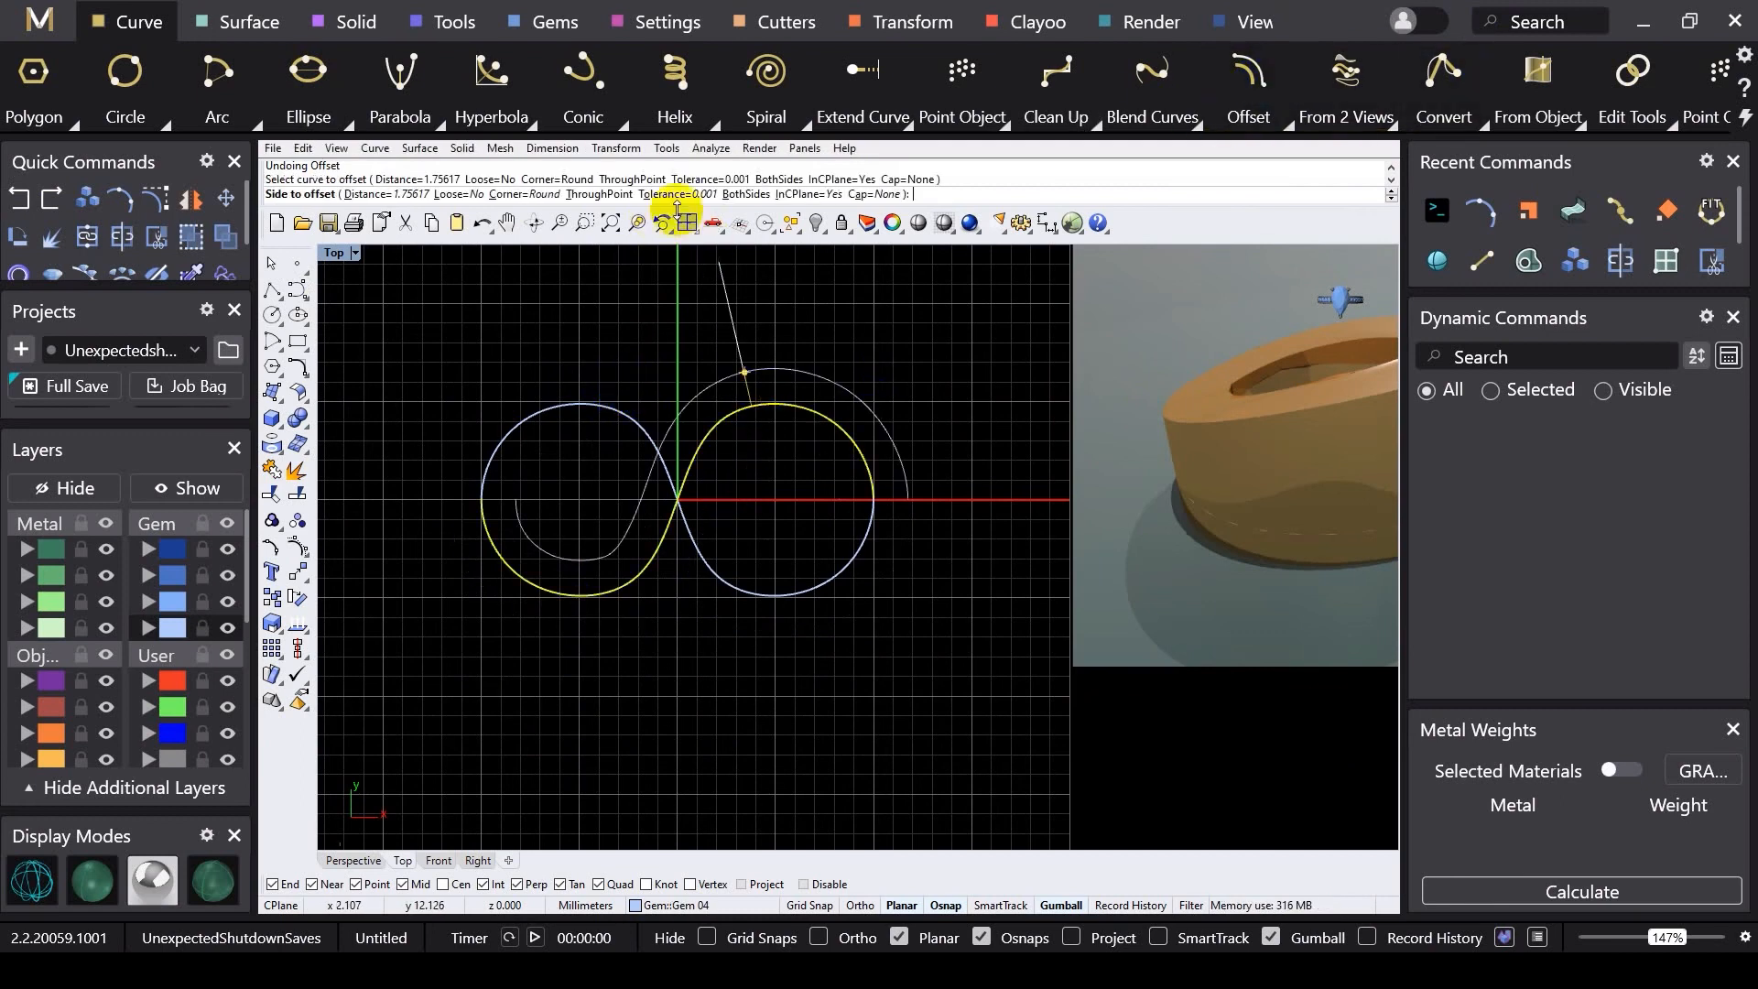
pyautogui.click(768, 189)
pyautogui.click(600, 194)
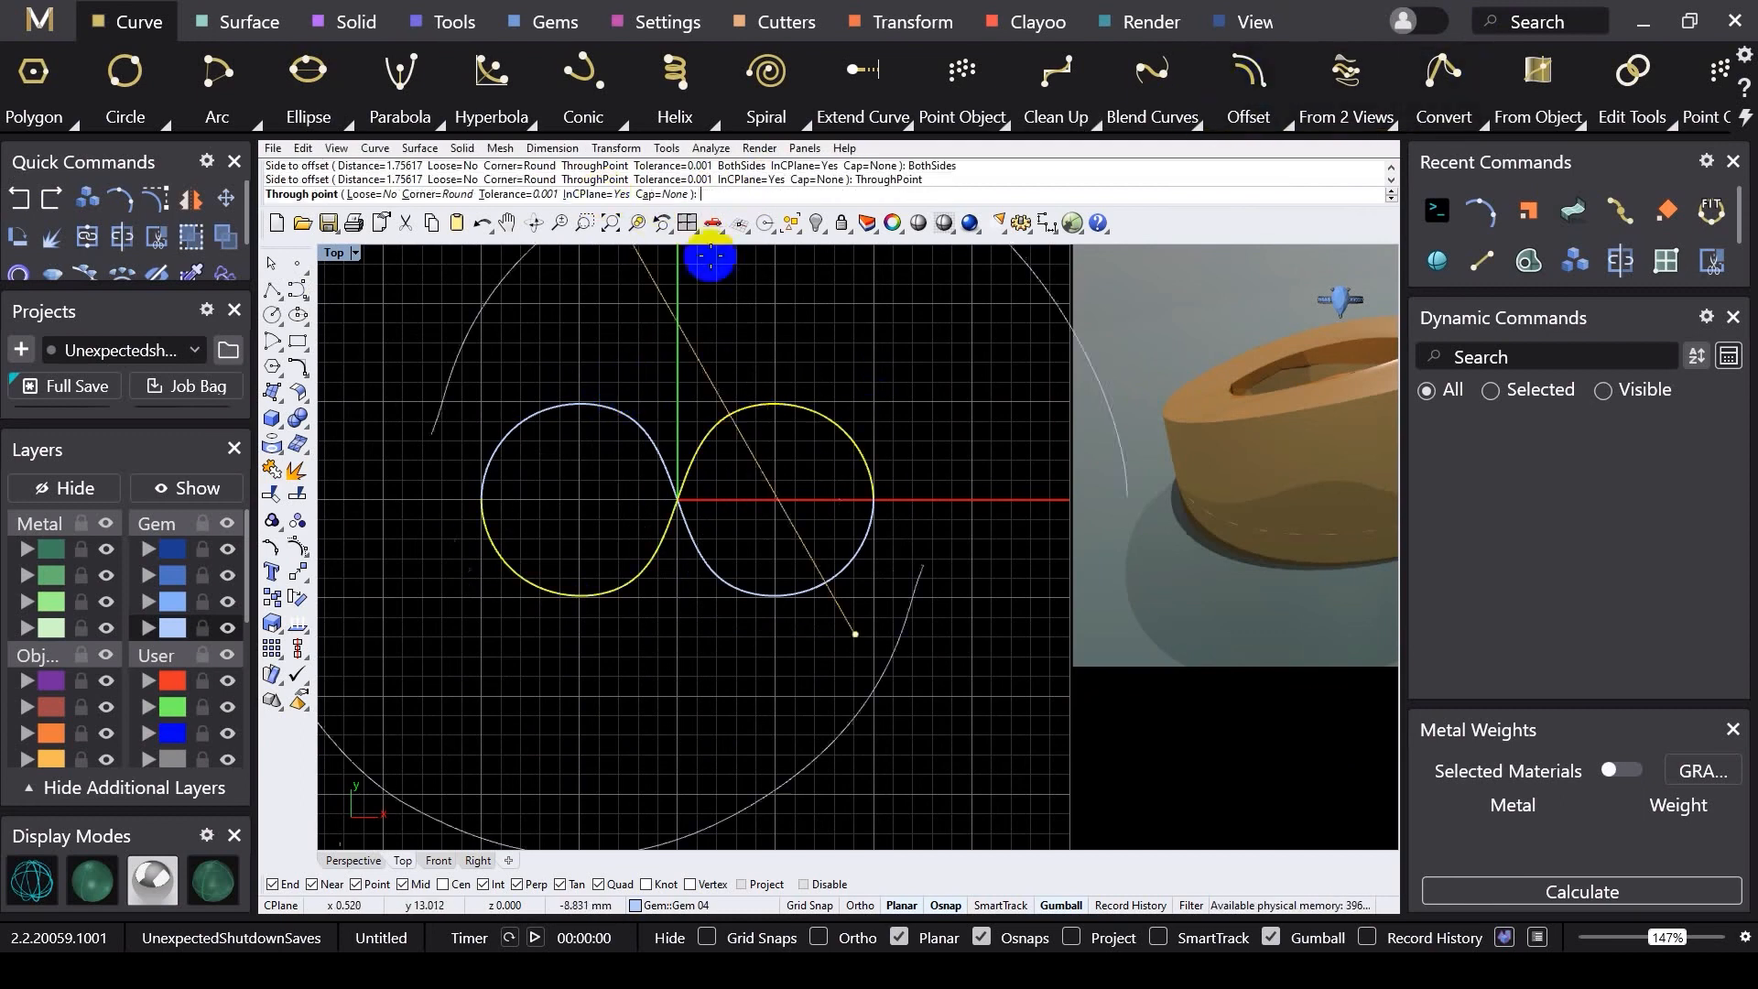
pyautogui.scroll(2, 899, 396)
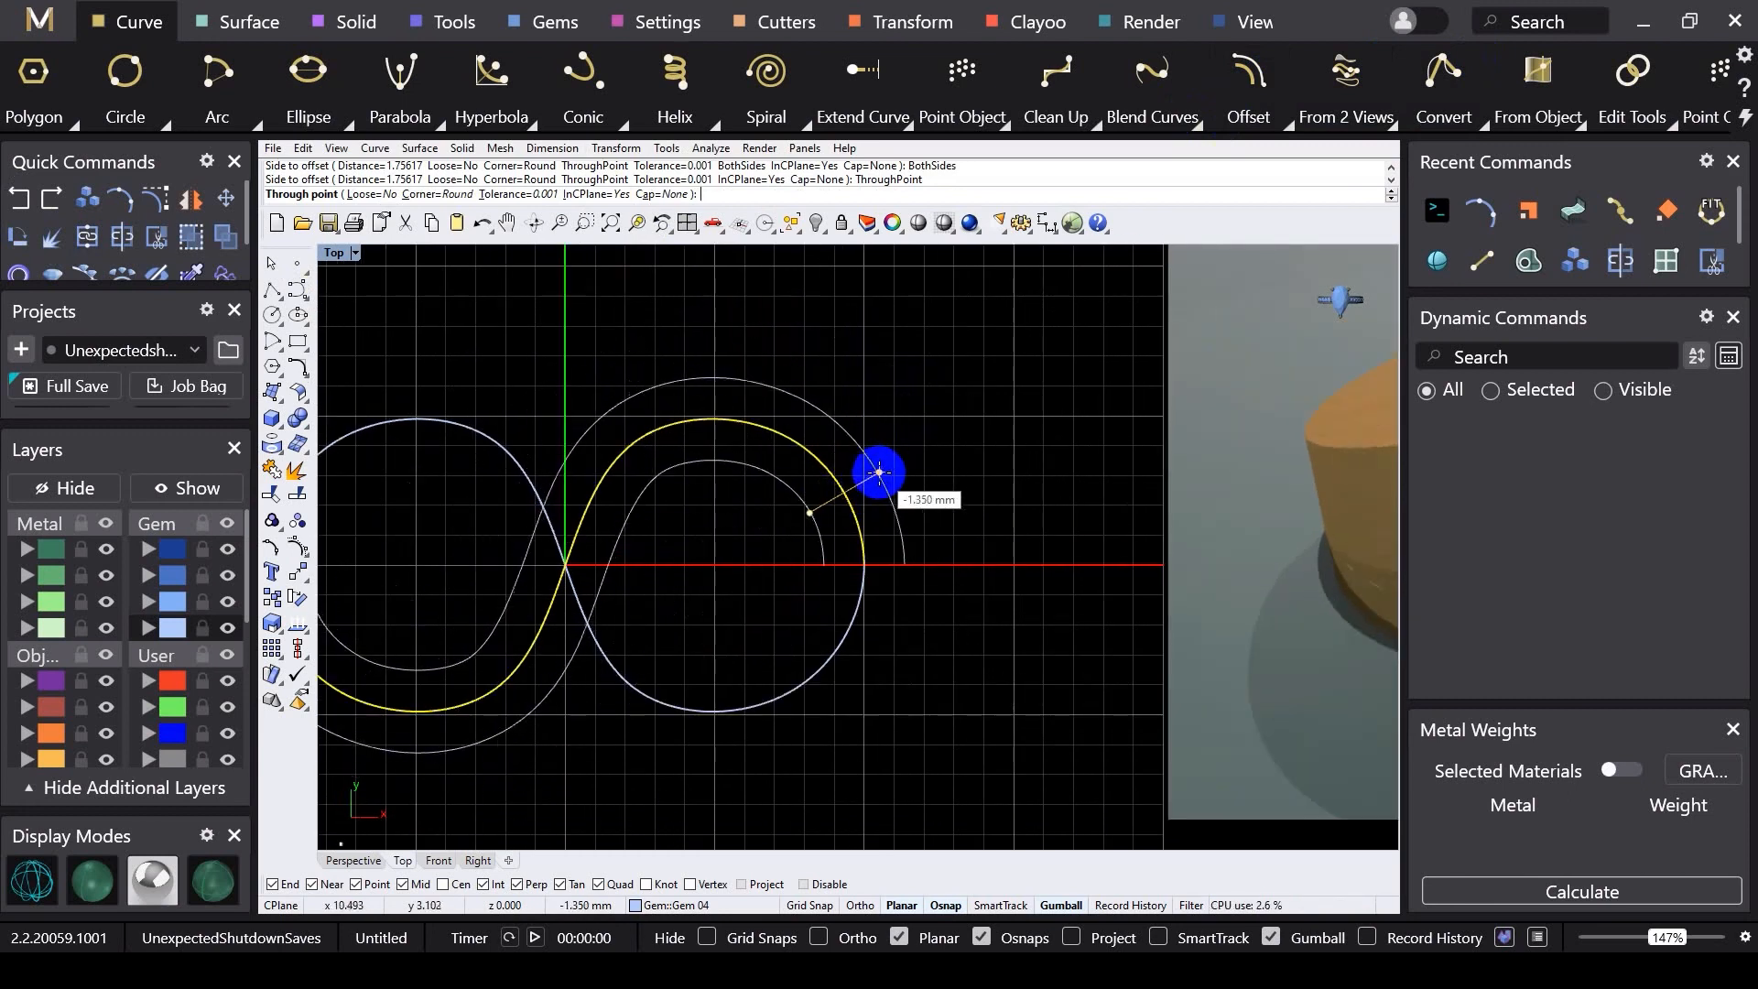
pyautogui.click(878, 473)
# Step: Offset the mirrored S-curve to both sides at the same distance of about 1.28 mm
pyautogui.rightClick(828, 623)
pyautogui.click(845, 628)
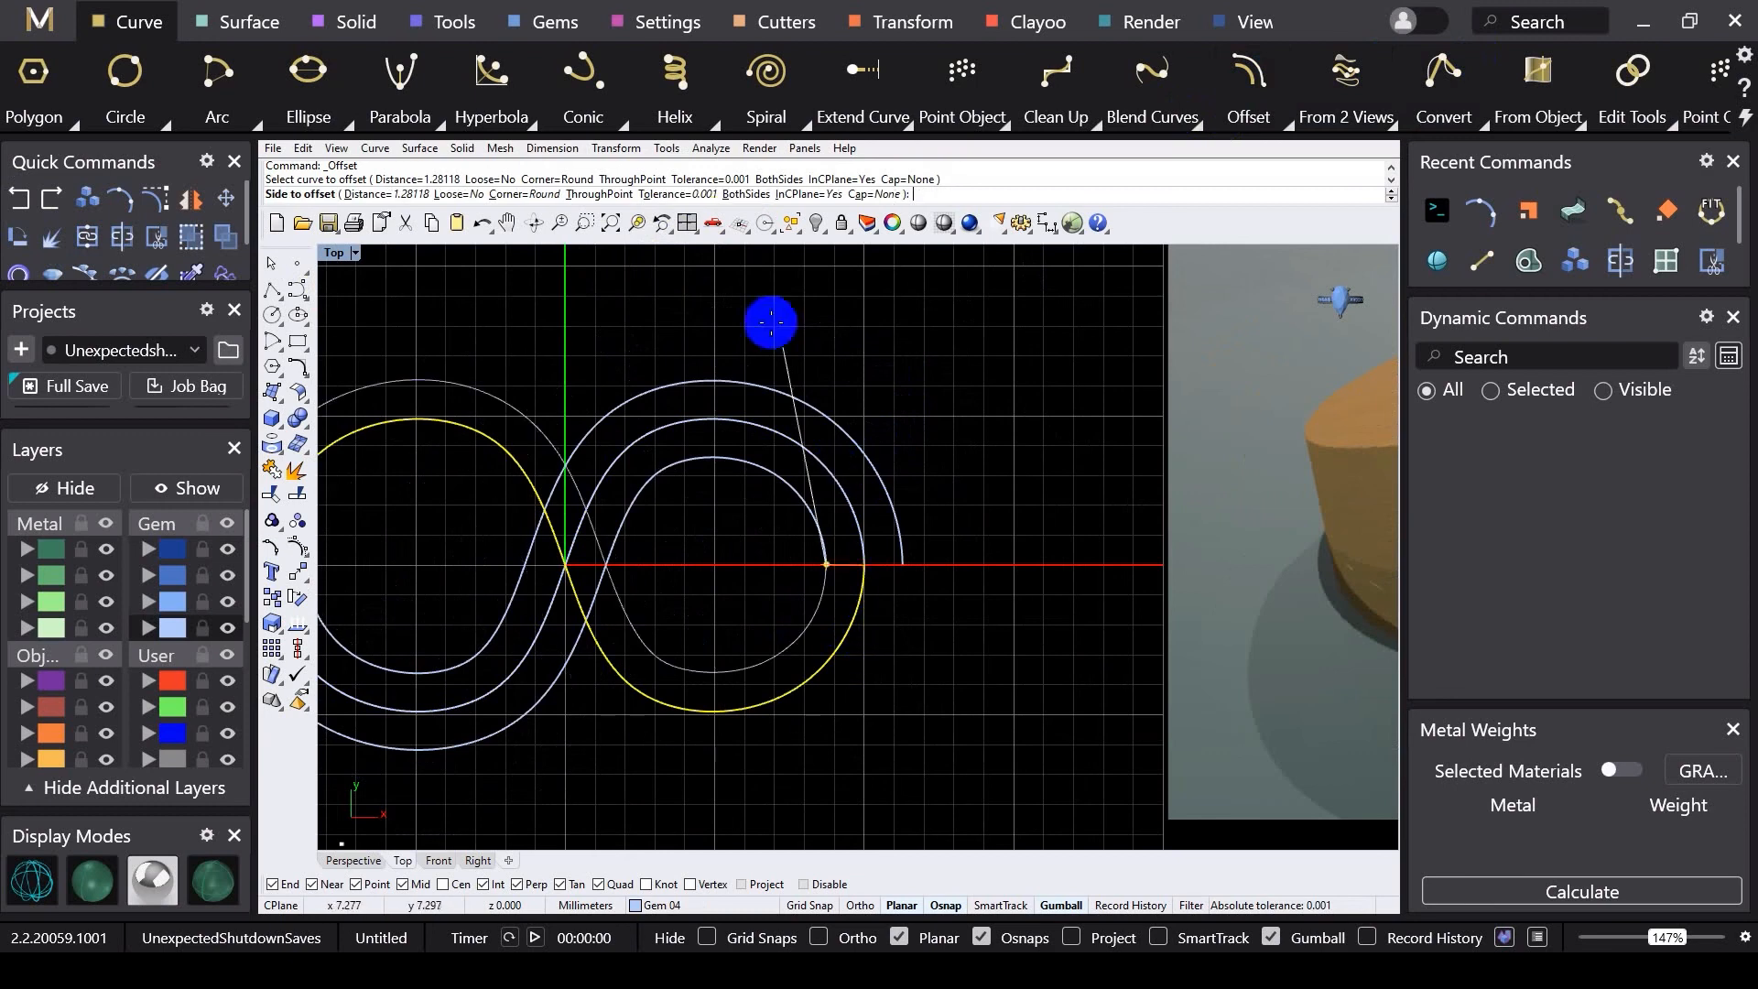
pyautogui.click(744, 198)
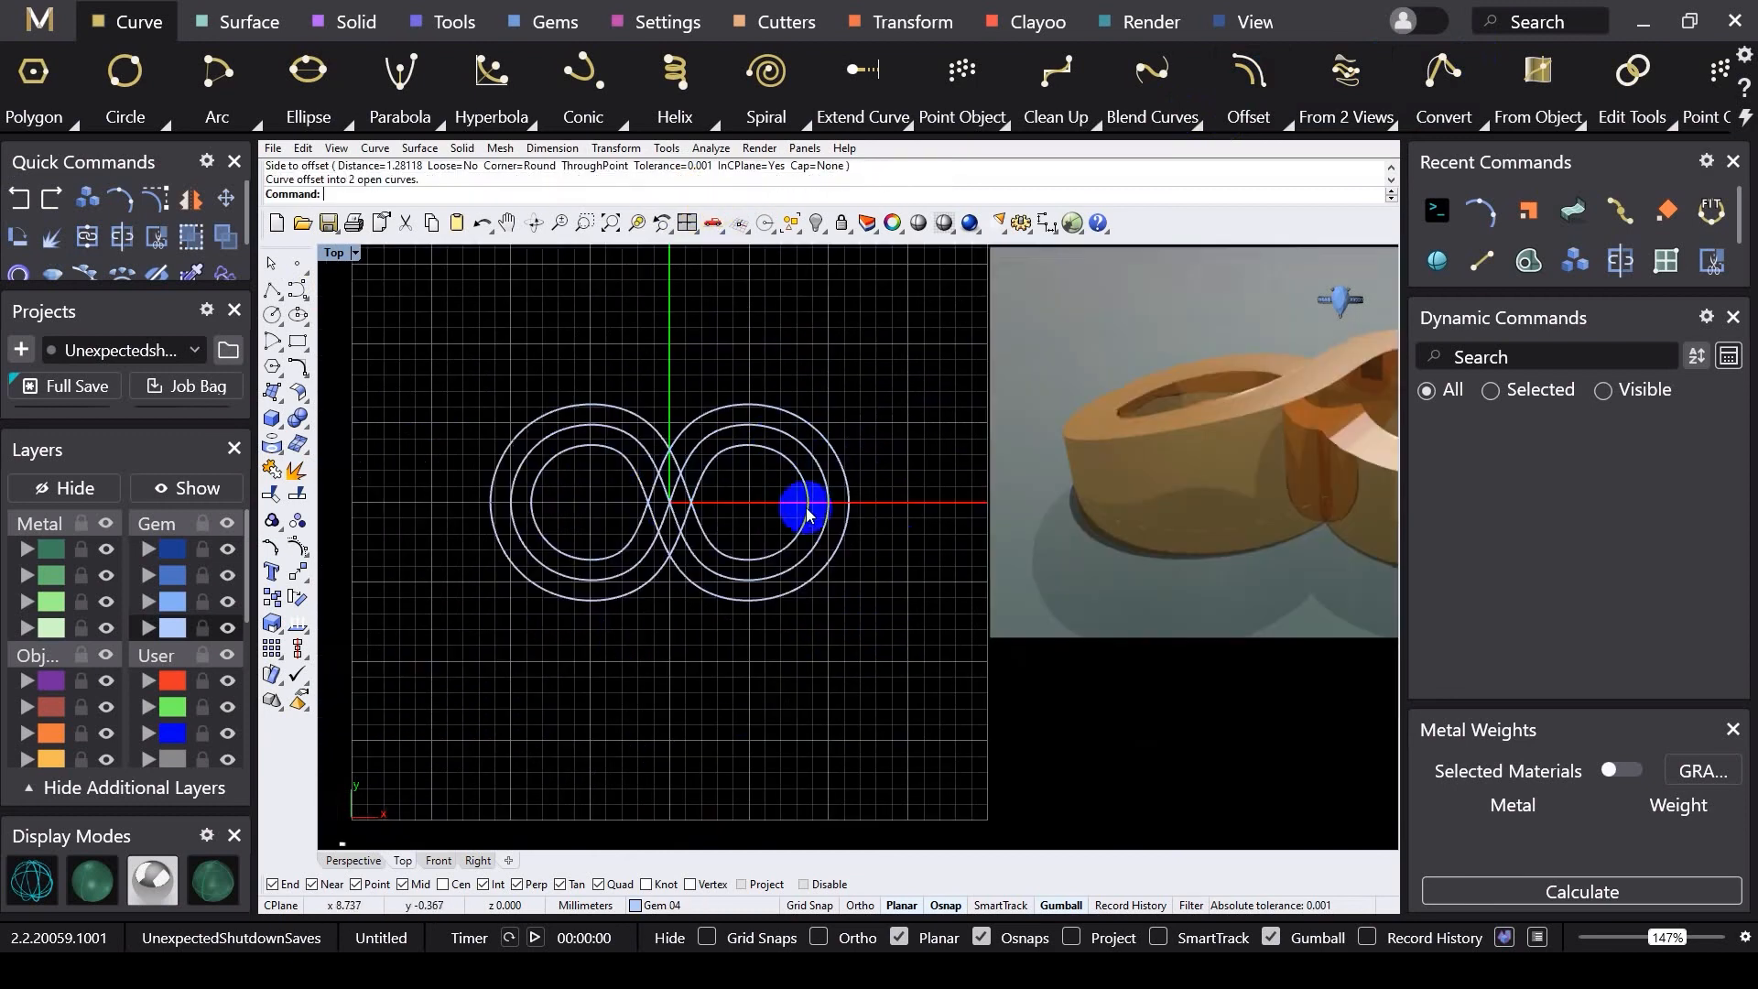
# Step: Delete the two middle S-curves, keeping only their offsets, and restore the four-viewport layout
pyautogui.click(757, 562)
pyautogui.press('Delete')
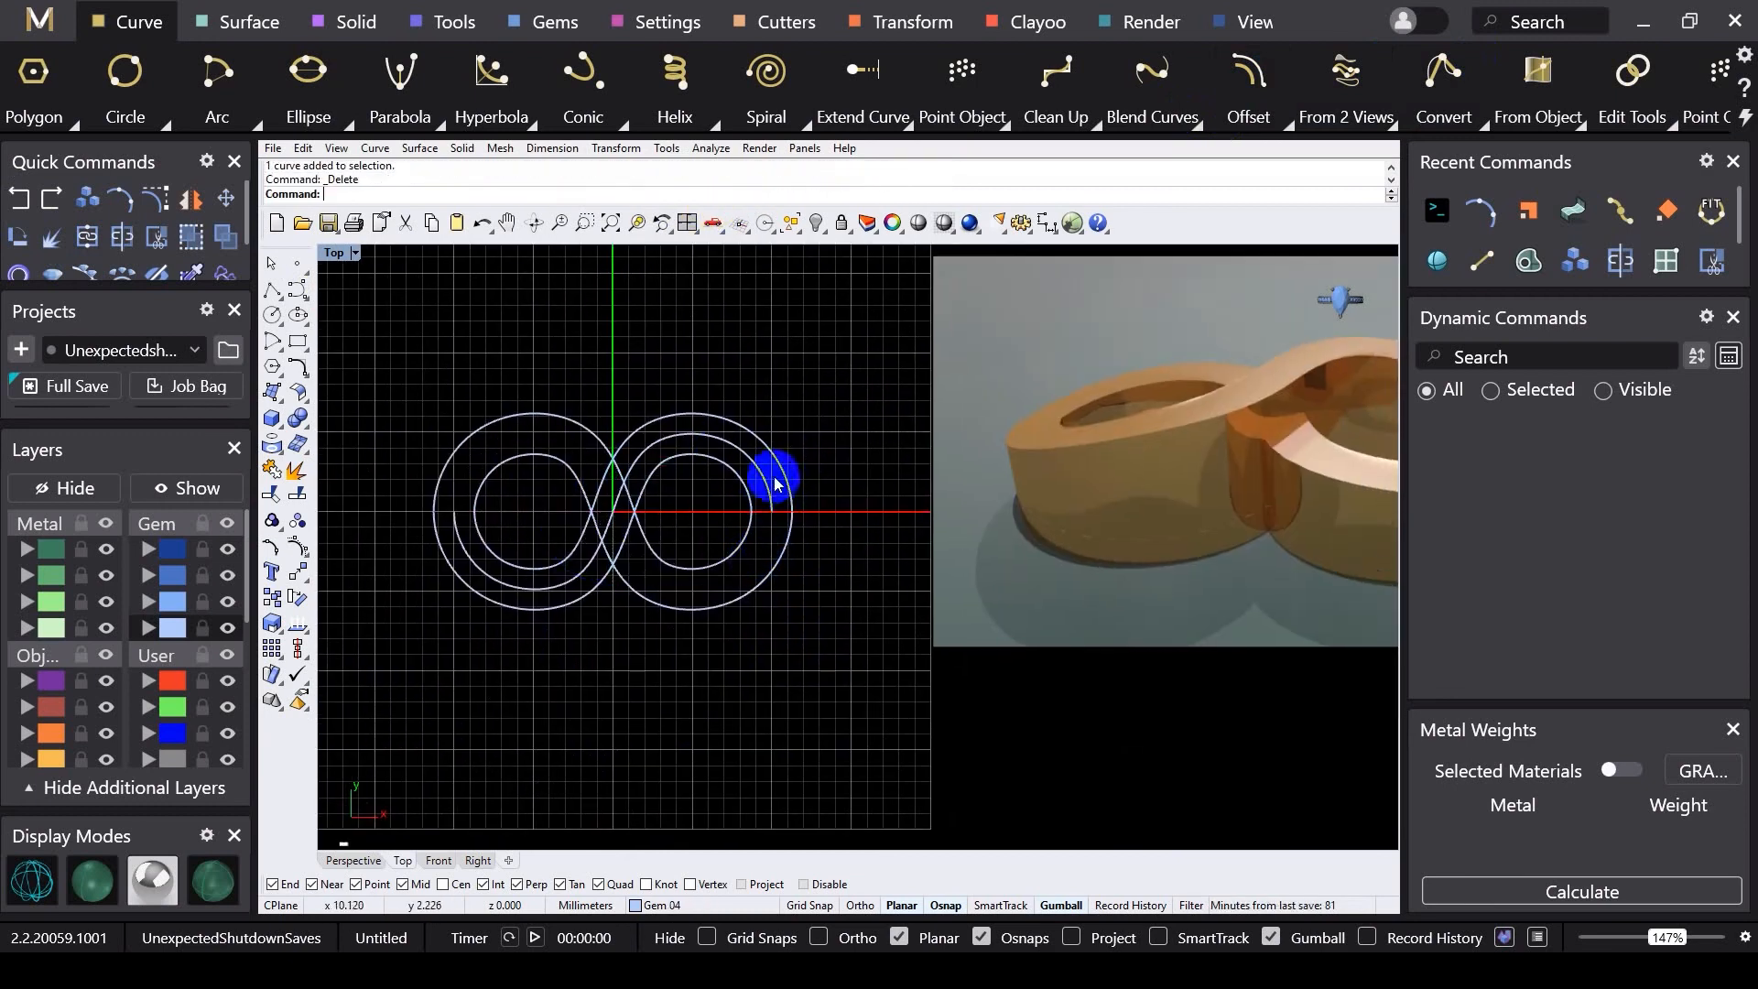
pyautogui.doubleClick(336, 263)
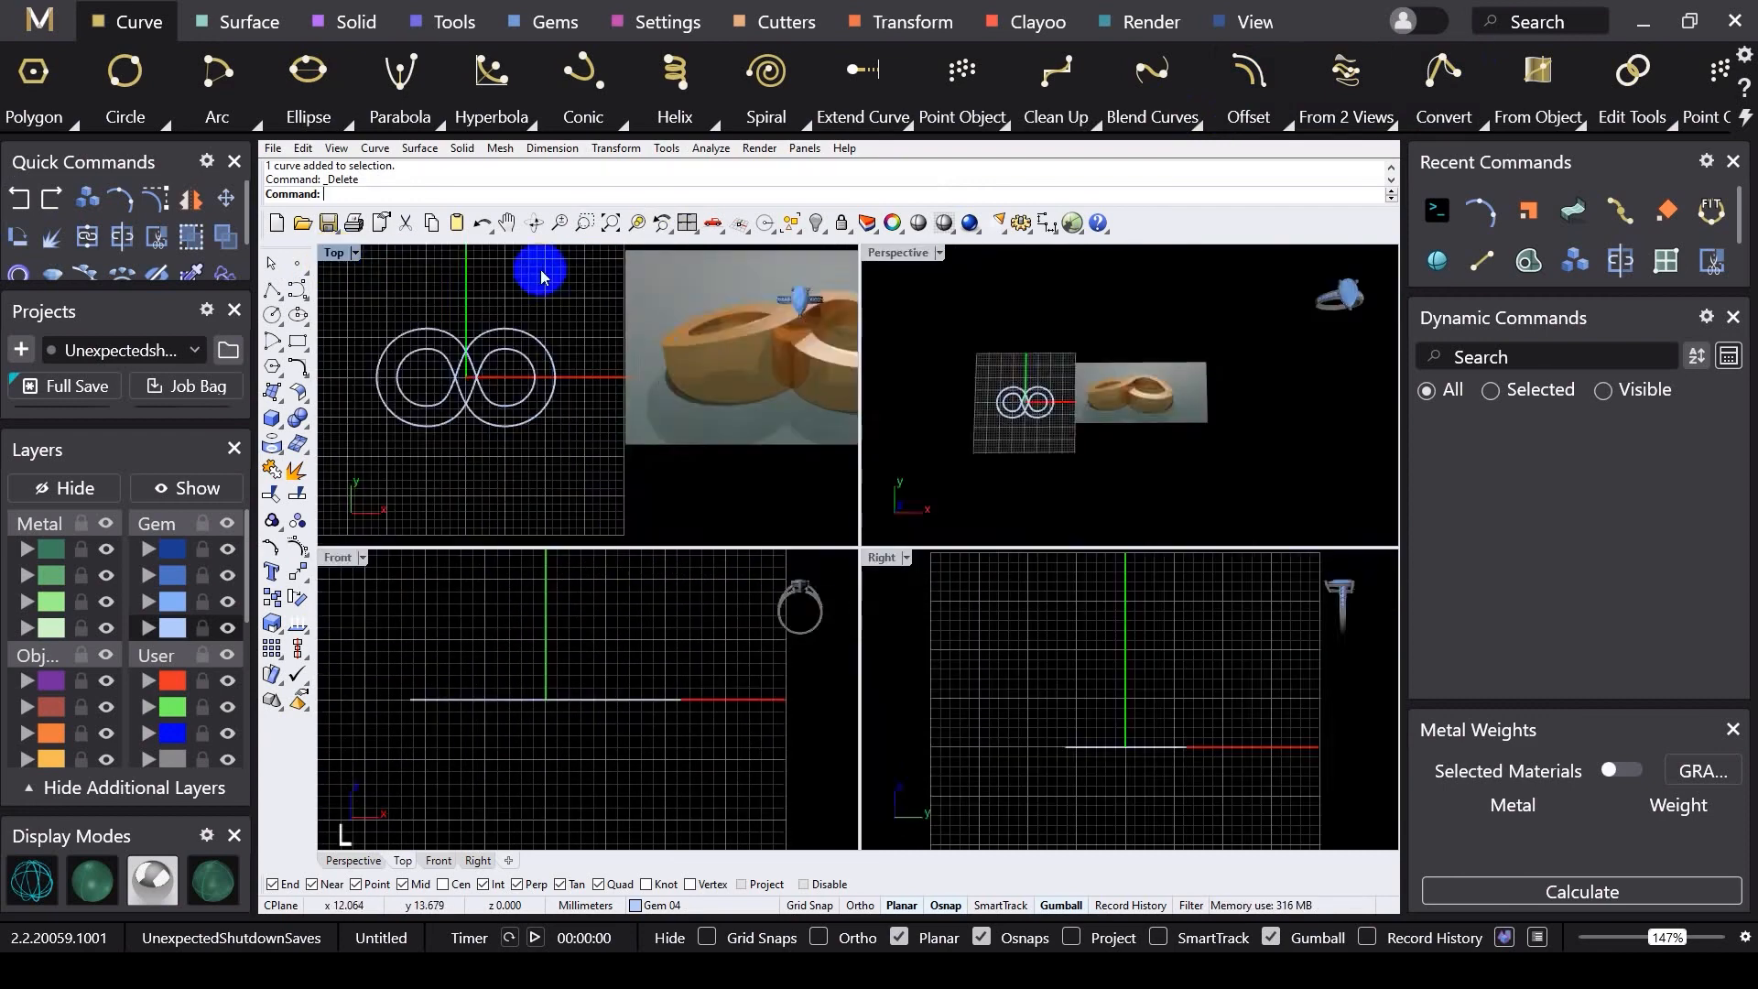
pyautogui.doubleClick(910, 251)
pyautogui.moveTo(696, 488); pyautogui.dragTo(659, 443, button='right')
pyautogui.scroll(12, 749, 443)
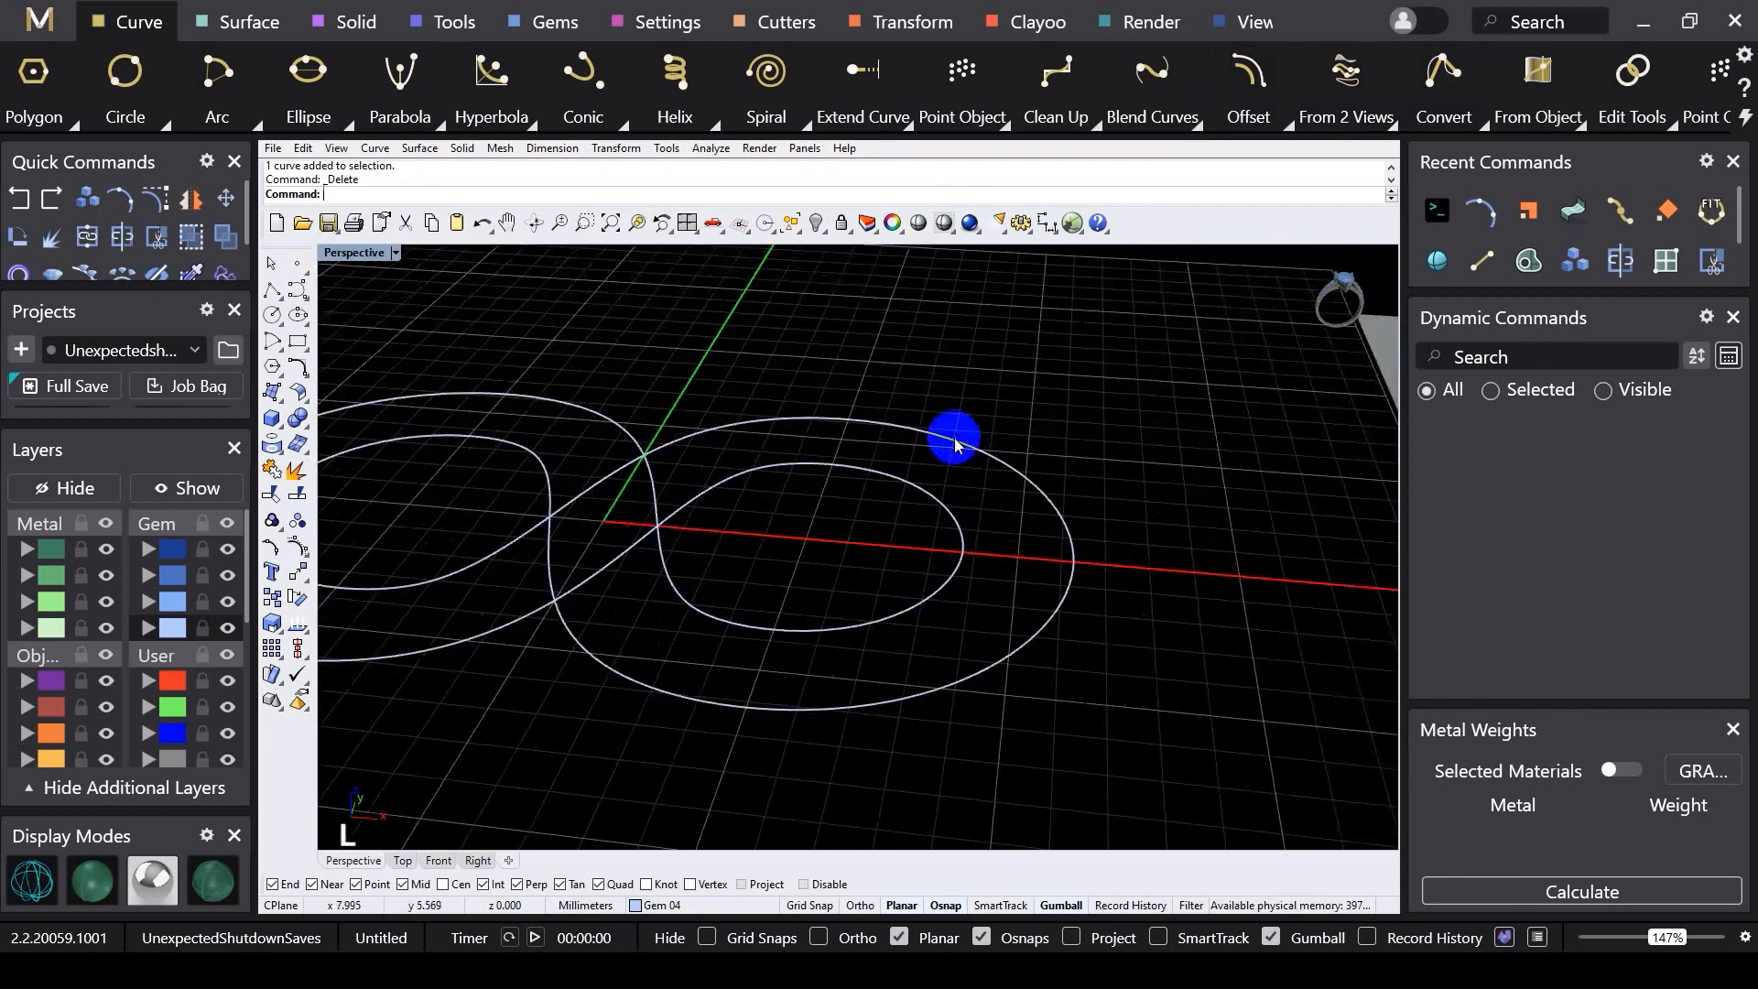
pyautogui.scroll(-6, 785, 487)
pyautogui.scroll(6, 294, 63)
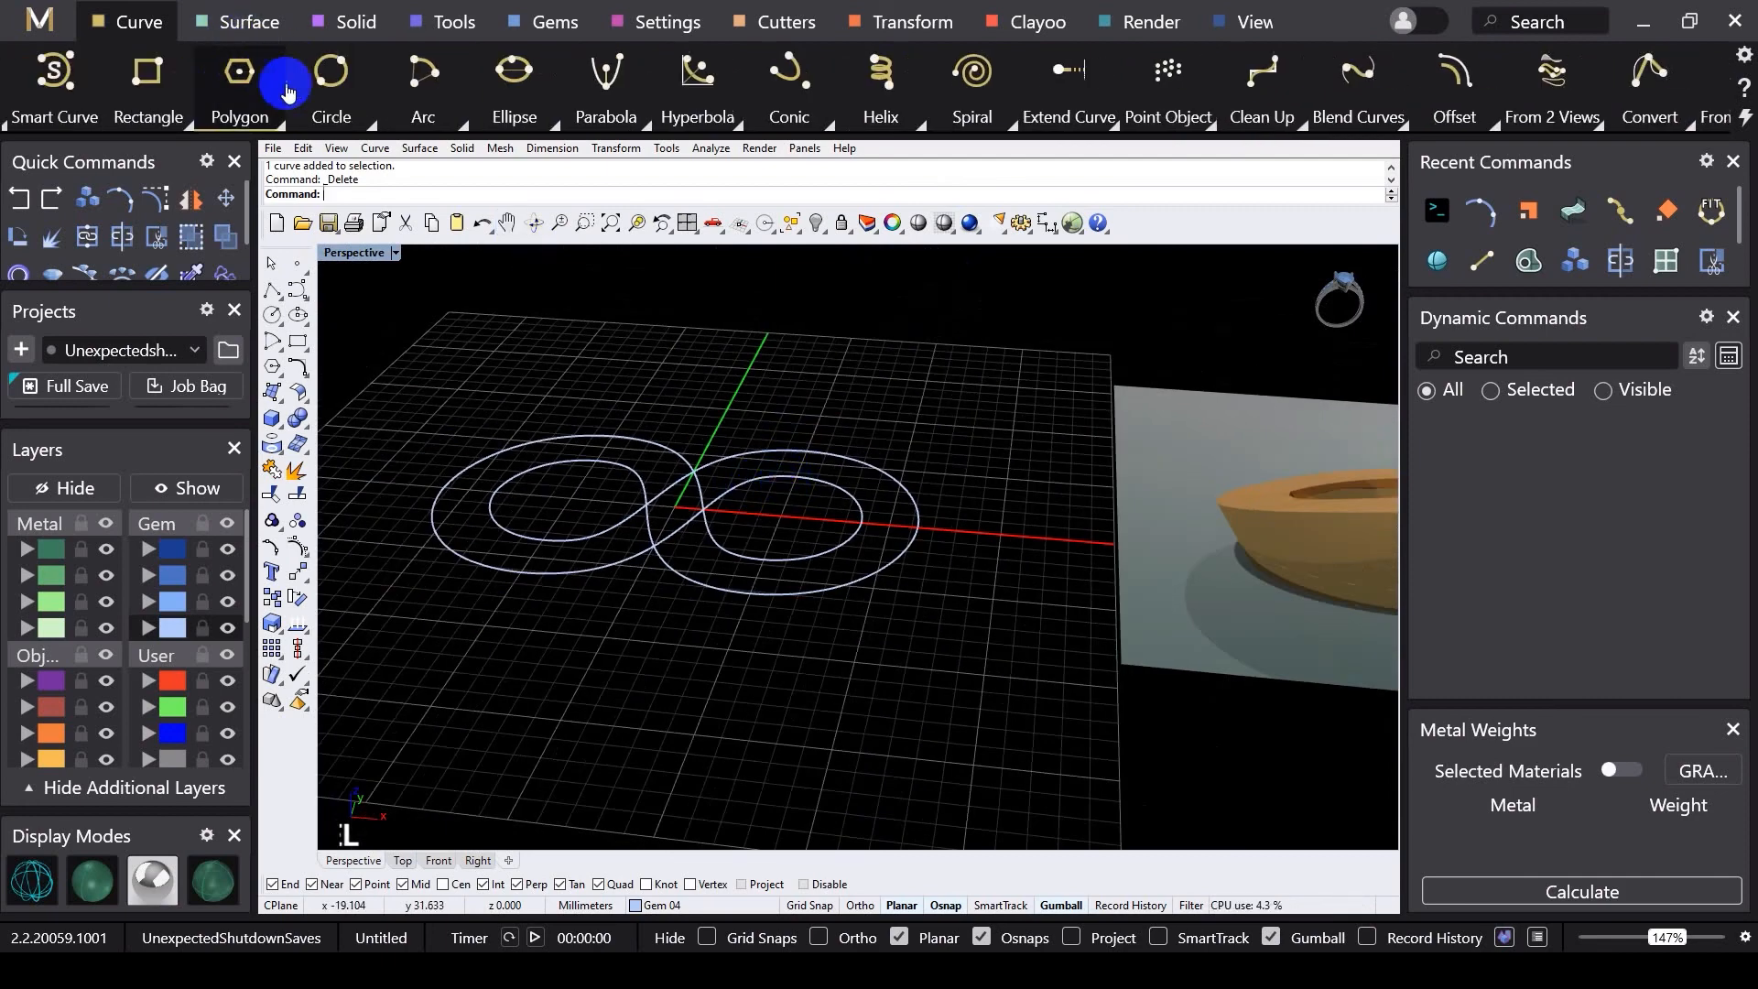
pyautogui.click(394, 125)
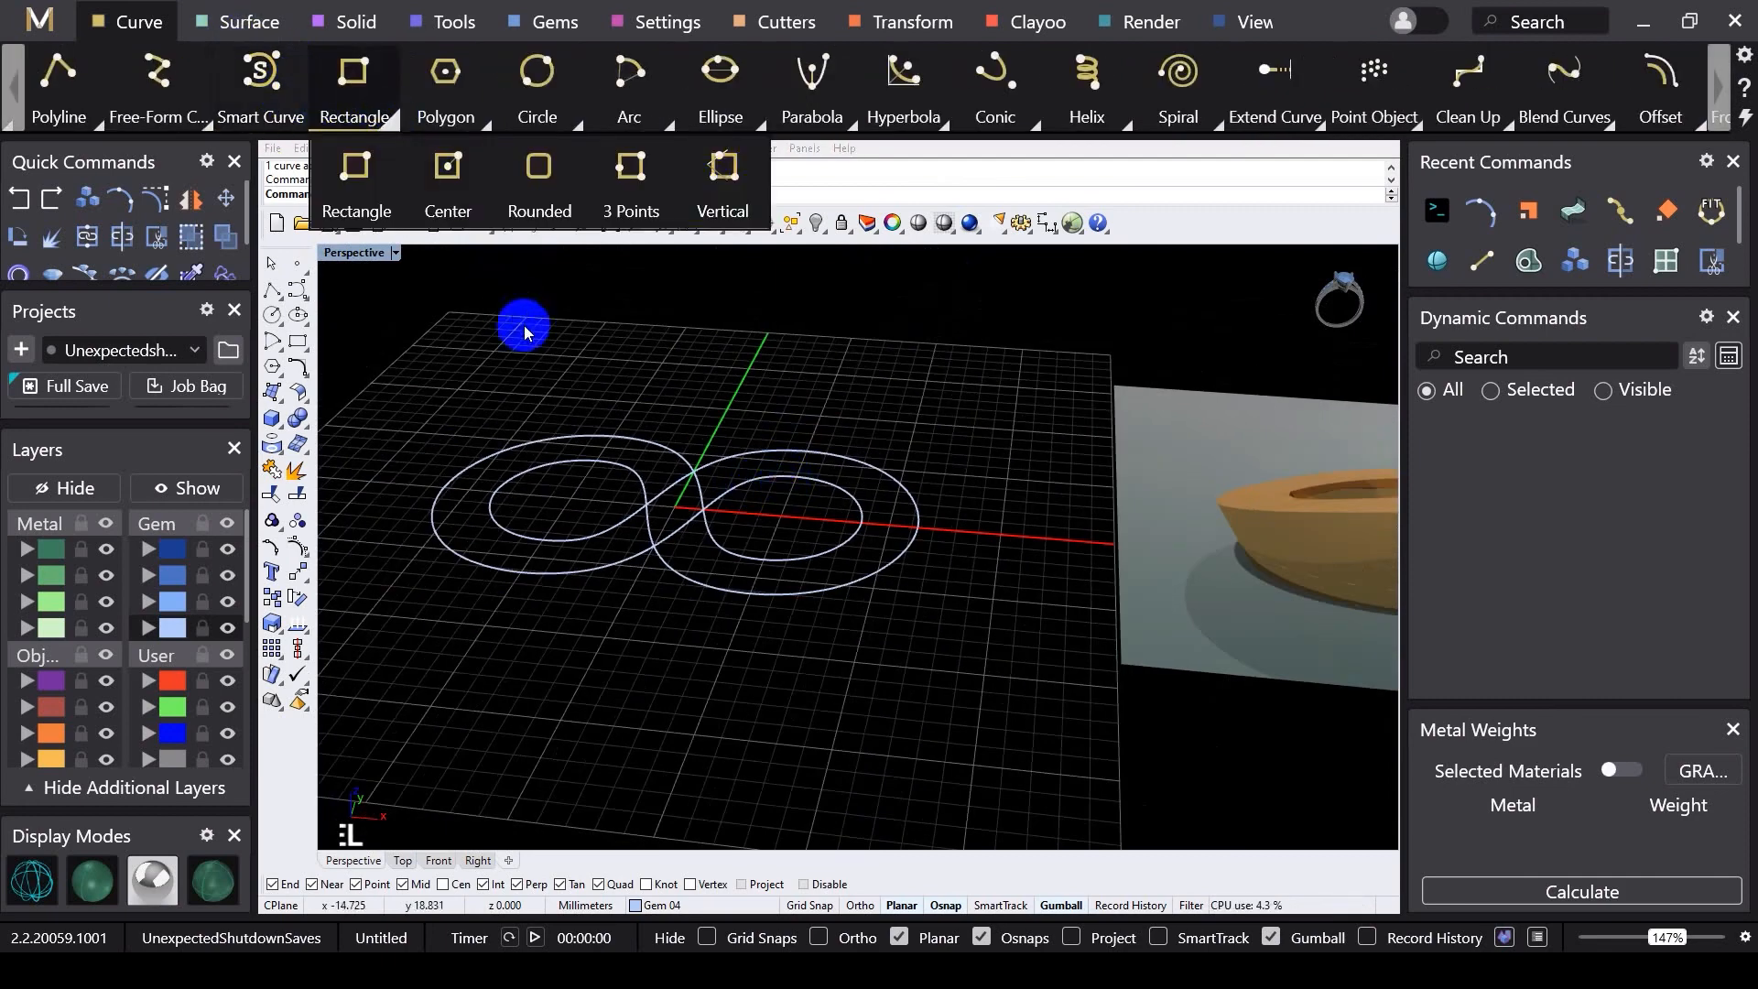
pyautogui.click(718, 188)
pyautogui.scroll(4, 919, 524)
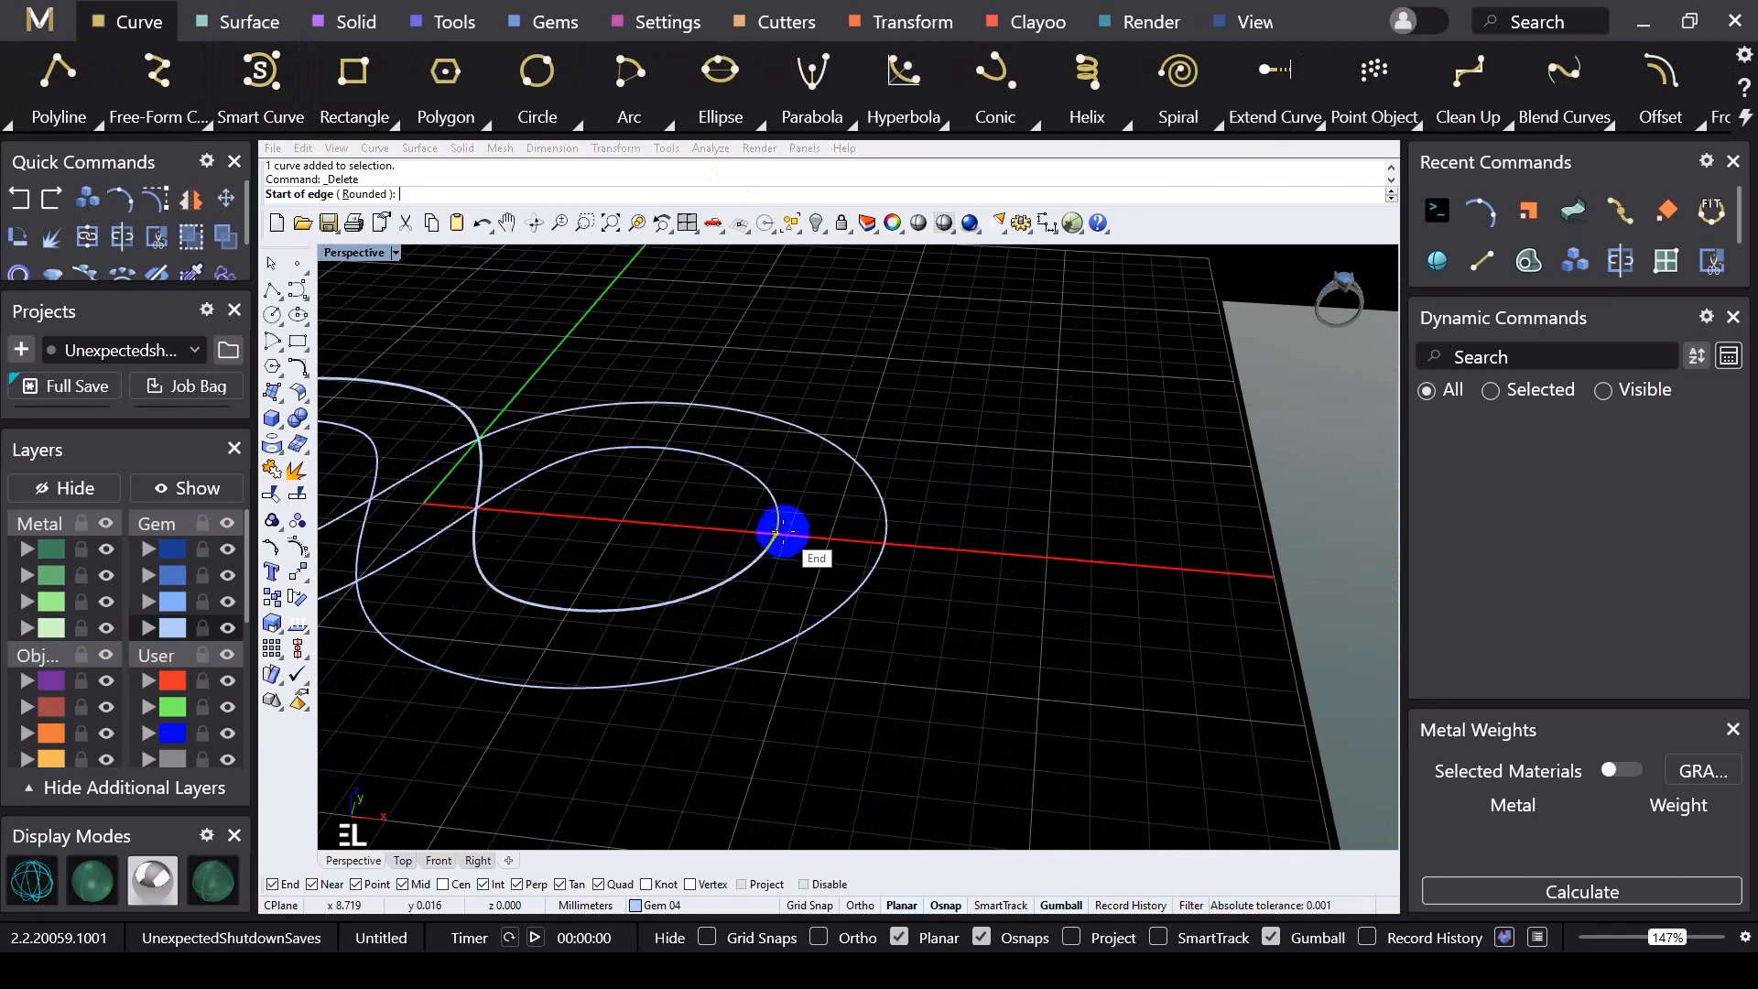
pyautogui.scroll(5, 776, 535)
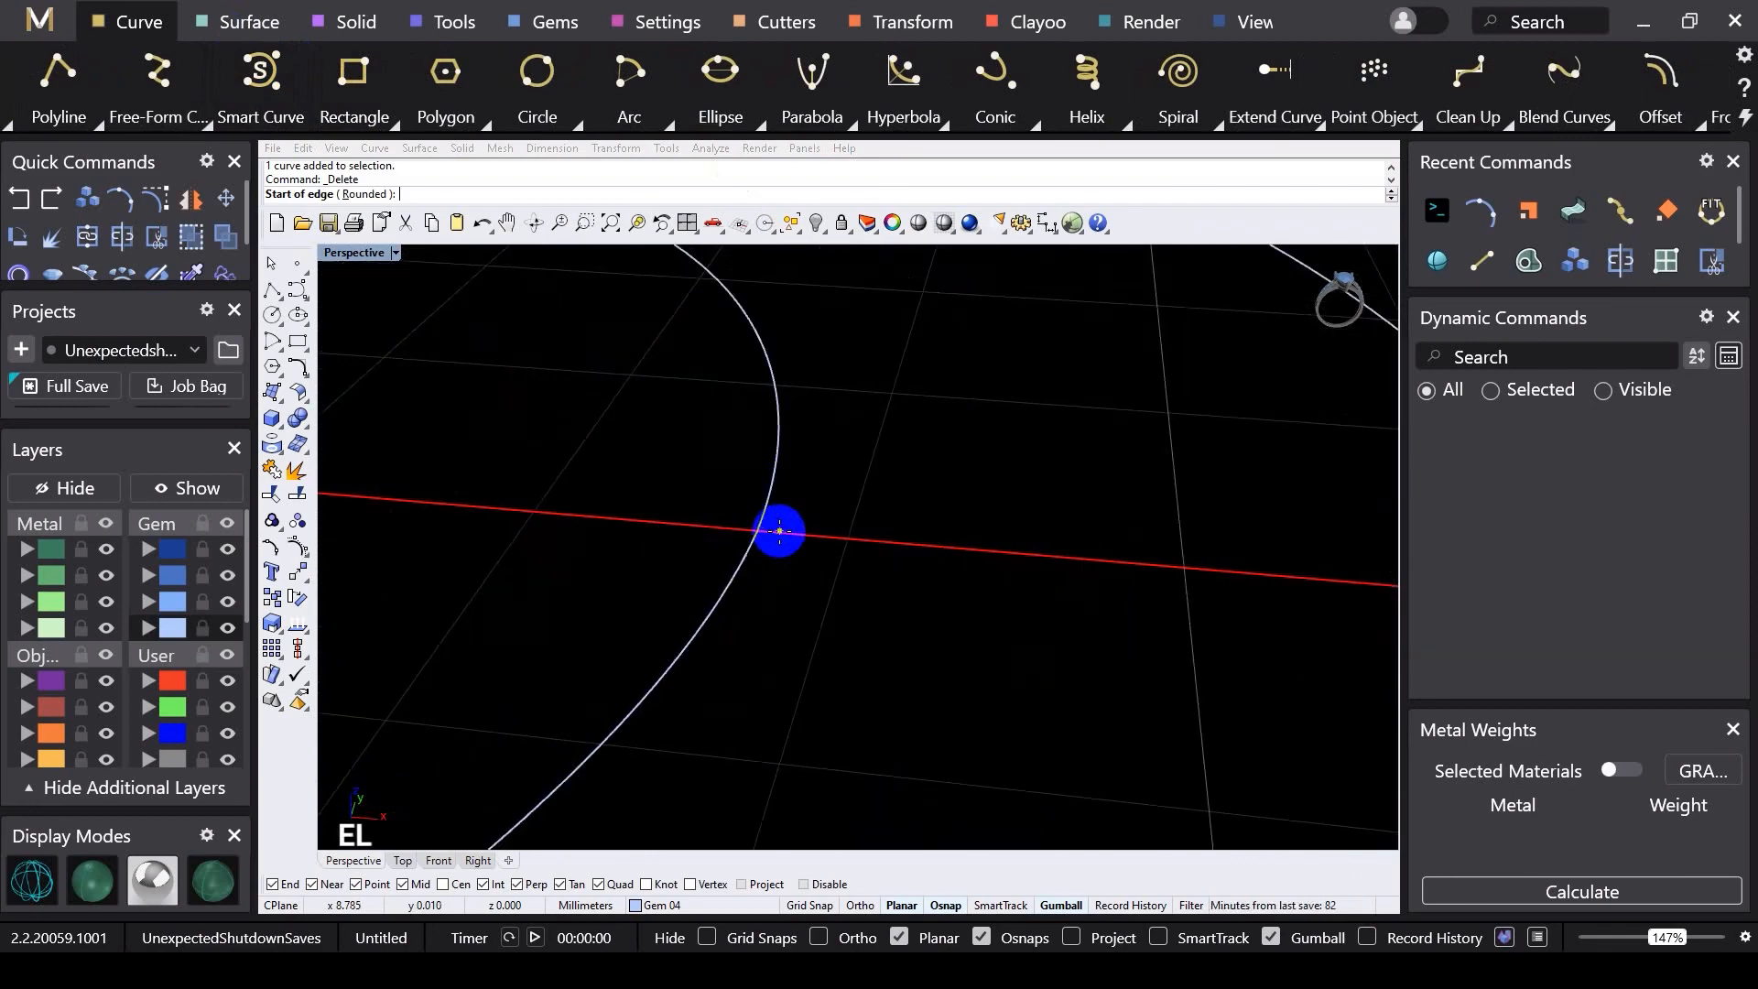
pyautogui.moveTo(1003, 533); pyautogui.dragTo(1013, 566, button='right')
pyautogui.press('Escape')
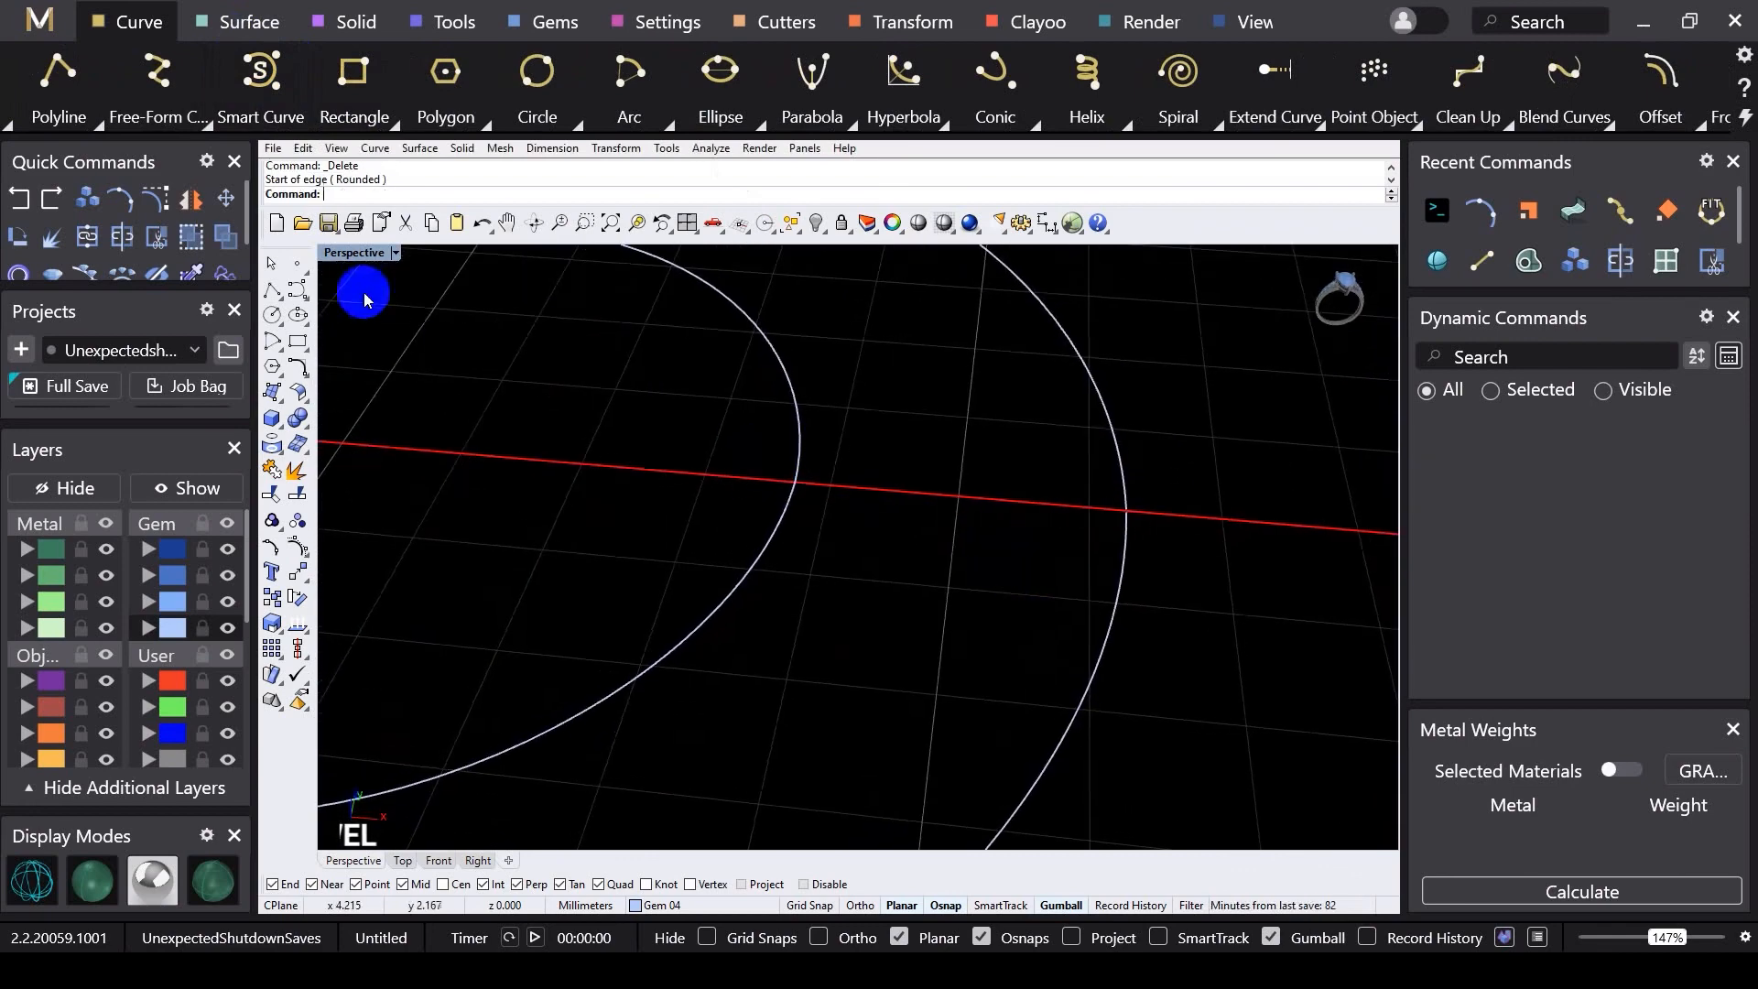
# Step: Examine in the Top view whether the inner and outer curve ends meet where the right loop crosses the X axis
pyautogui.doubleClick(348, 261)
pyautogui.doubleClick(336, 253)
pyautogui.scroll(6, 800, 513)
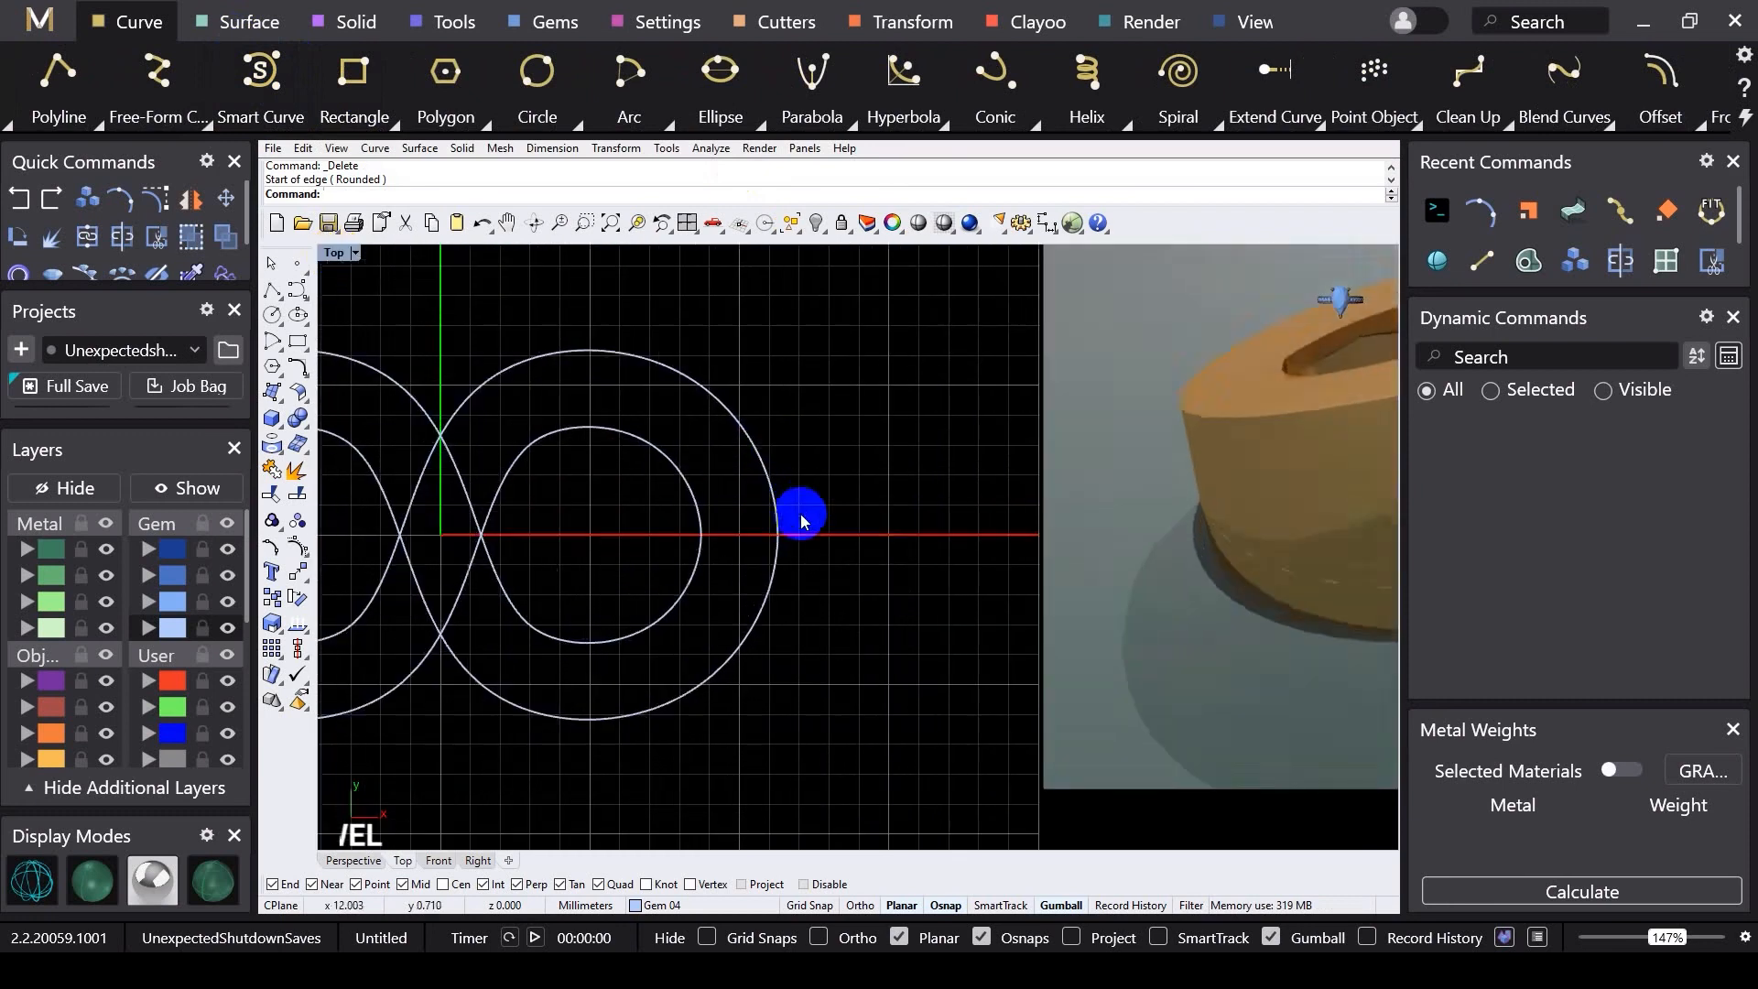
pyautogui.scroll(4, 762, 550)
pyautogui.scroll(-1, 962, 544)
pyautogui.scroll(-2, 961, 544)
pyautogui.scroll(3, 686, 549)
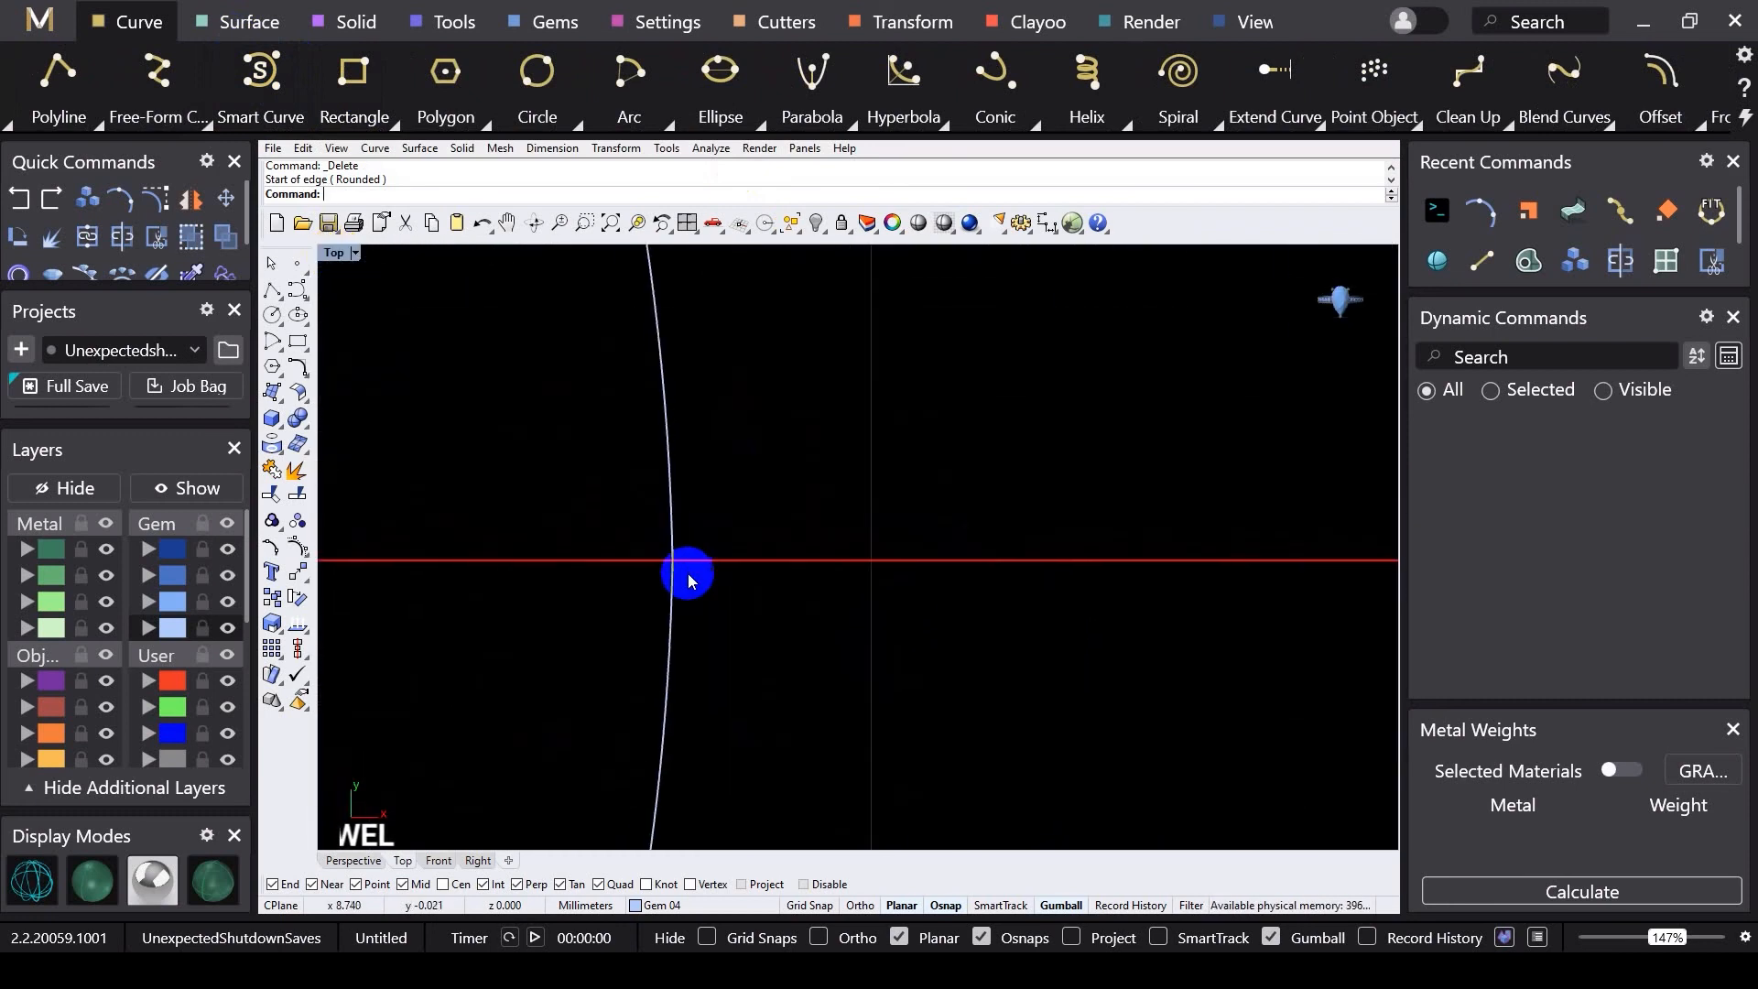
pyautogui.click(665, 656)
pyautogui.click(668, 503)
pyautogui.scroll(-2, 797, 543)
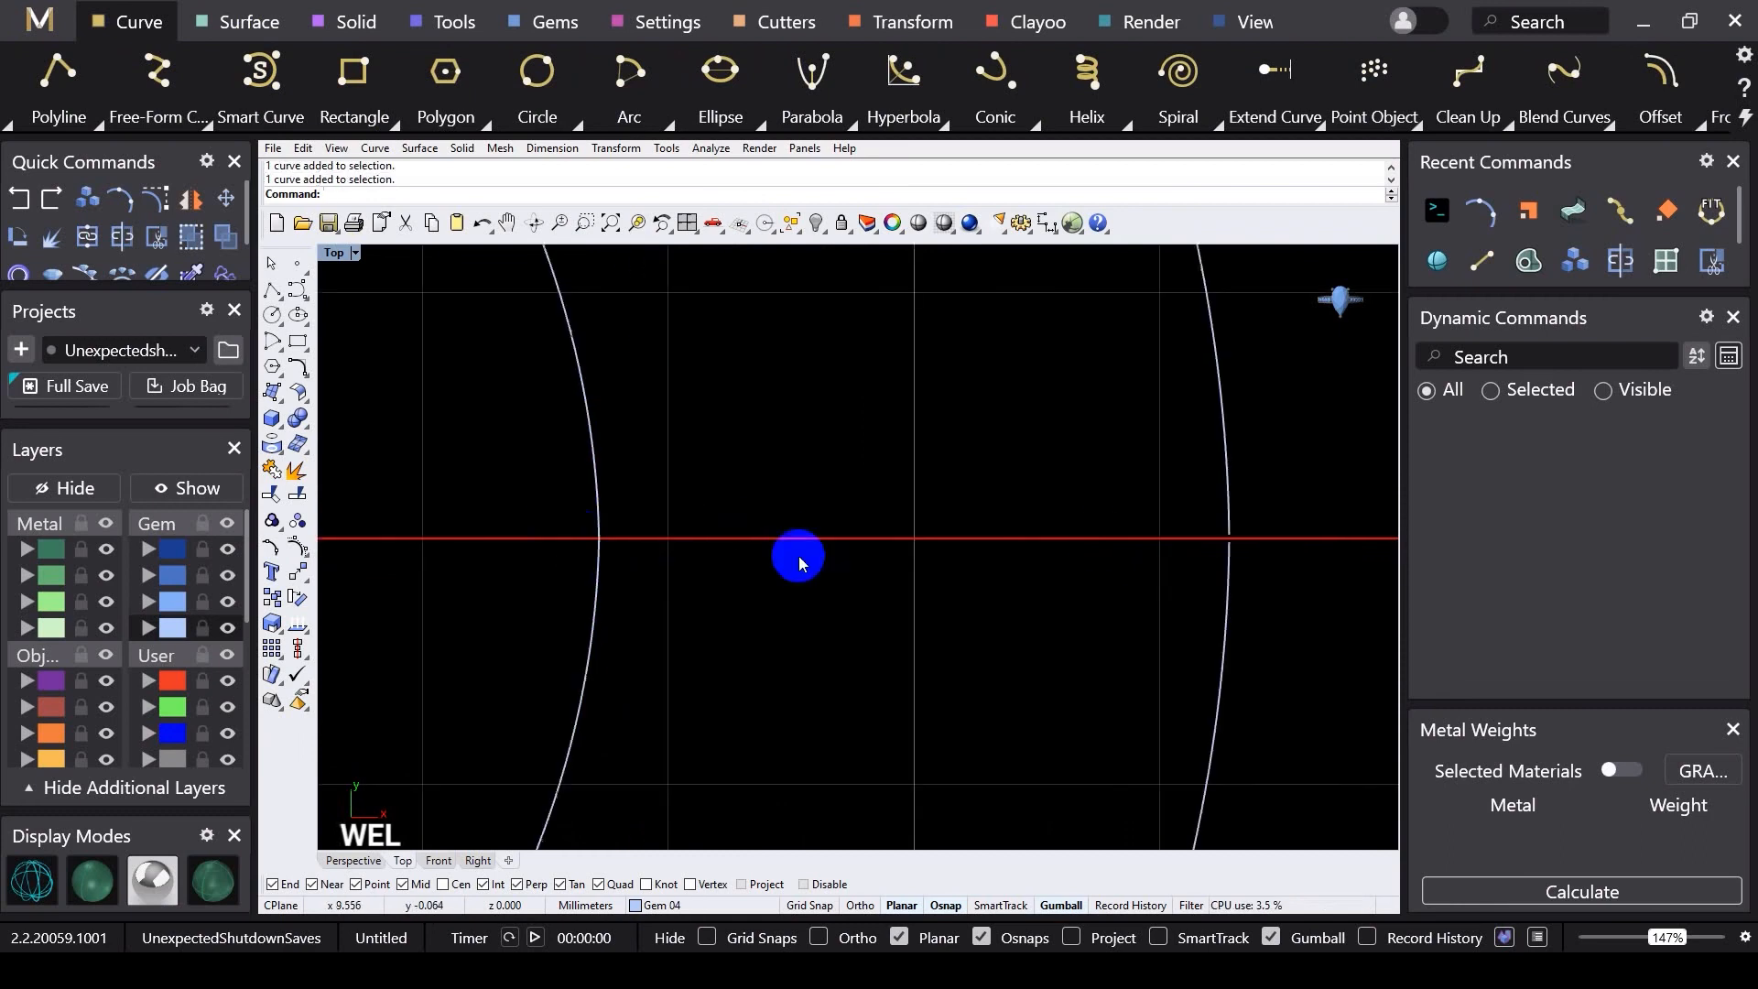
pyautogui.scroll(2, 841, 533)
pyautogui.scroll(3, 841, 533)
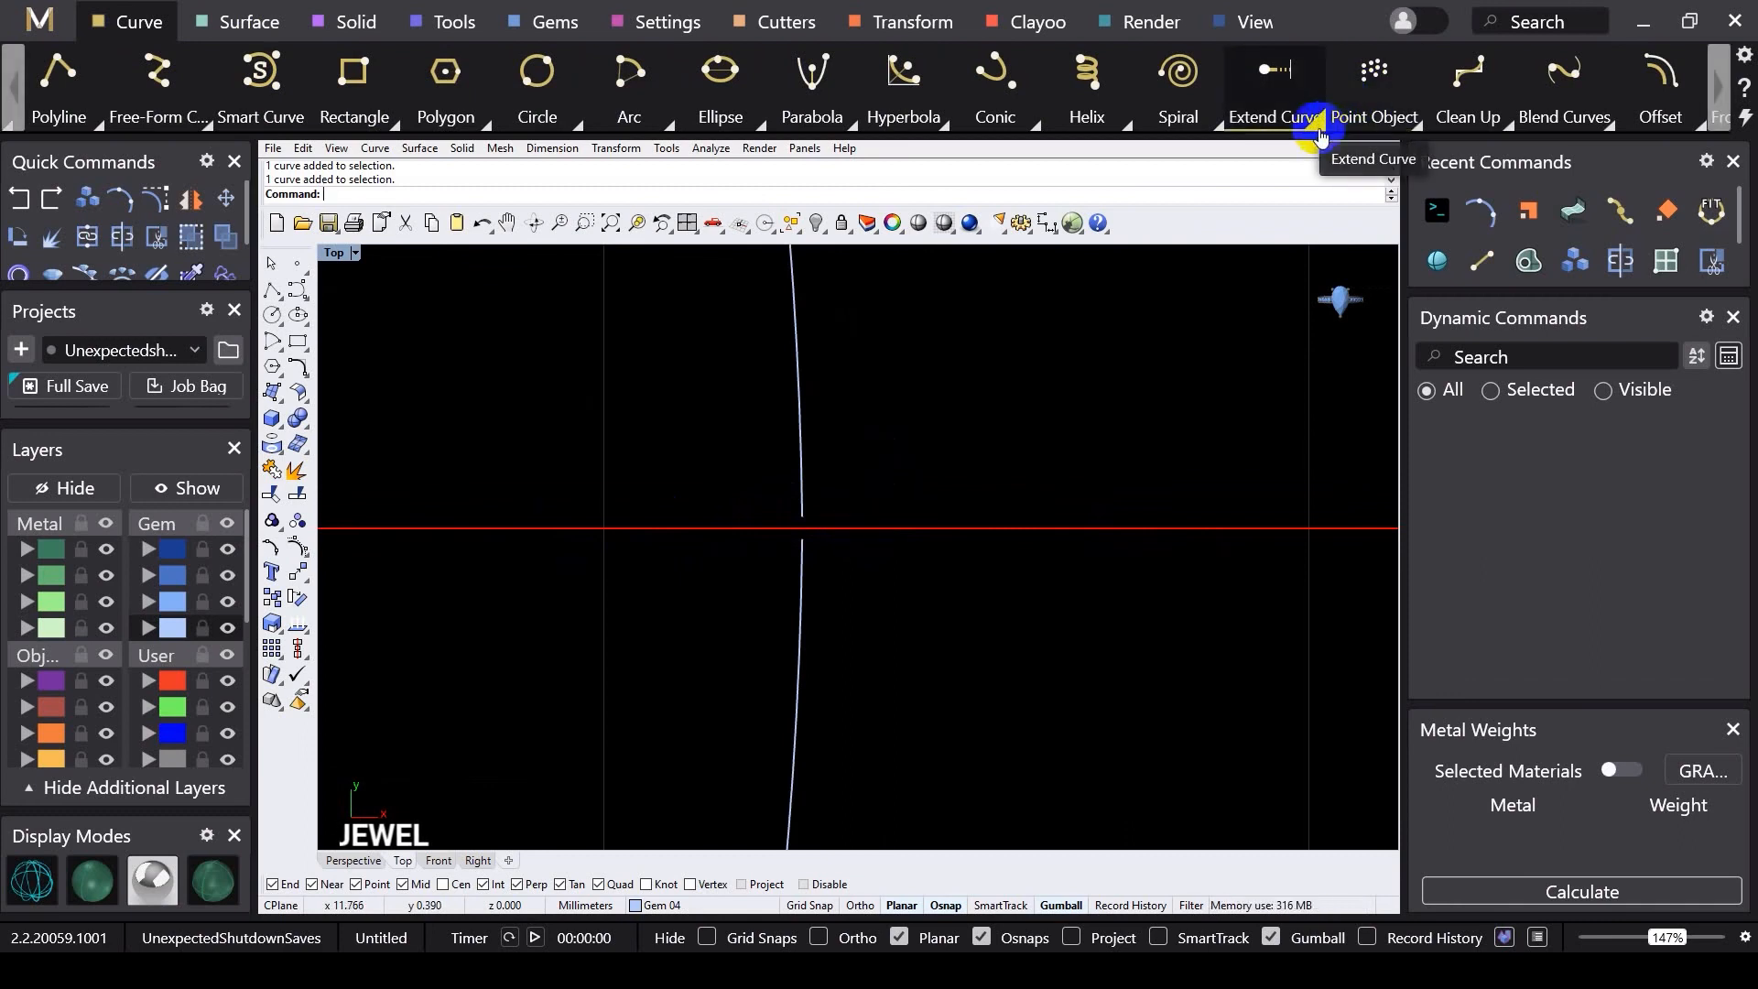
# Step: Close the gap between the outer curve ends of the right loop at the X axis with a fillet of radius 0
pyautogui.scroll(-3, 1053, 69)
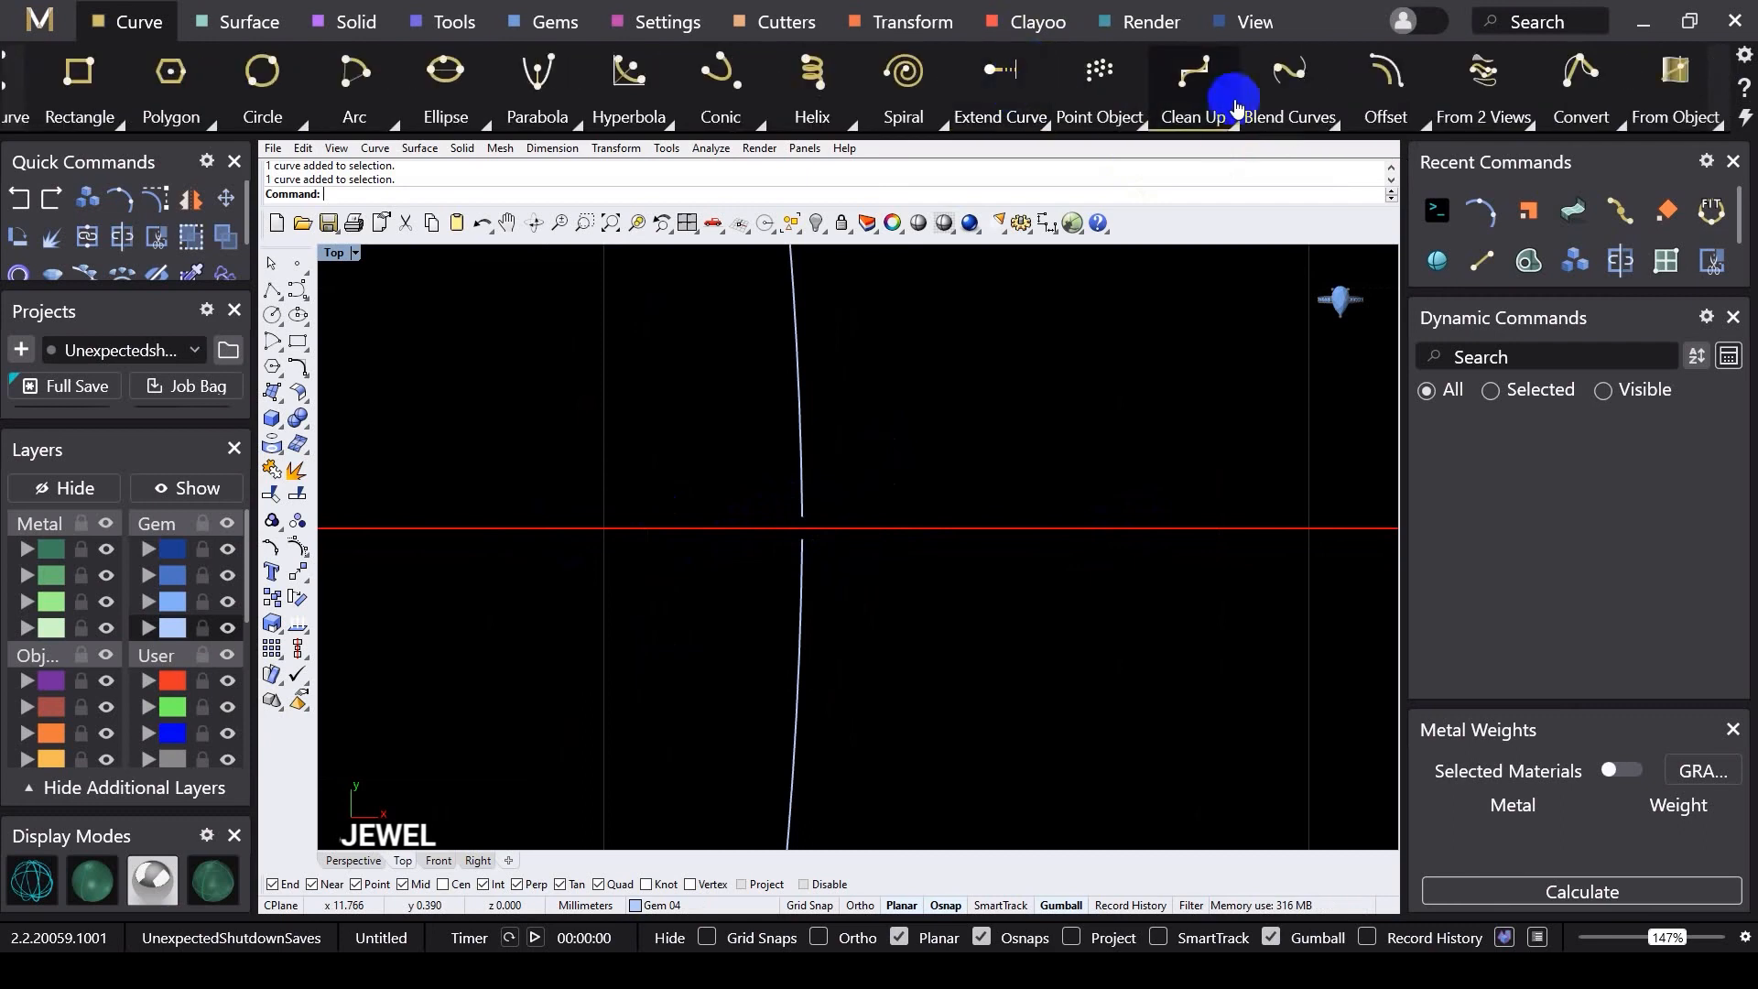
pyautogui.click(1234, 128)
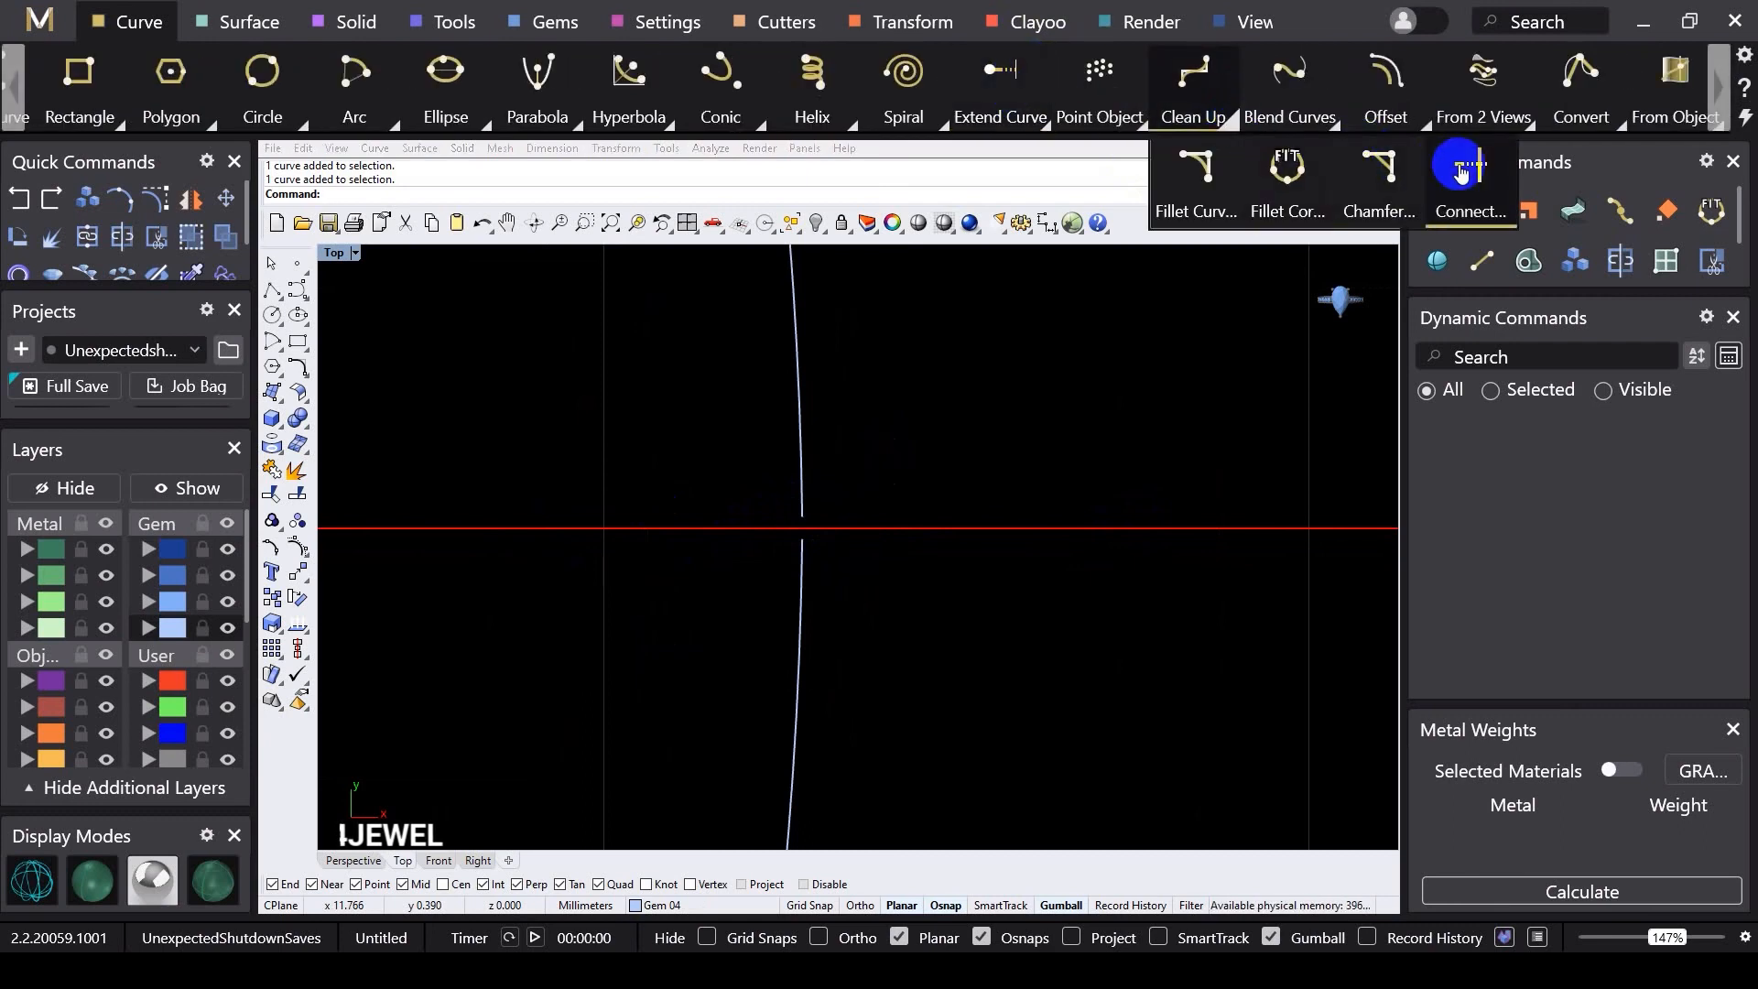
pyautogui.click(1189, 174)
pyautogui.click(417, 194)
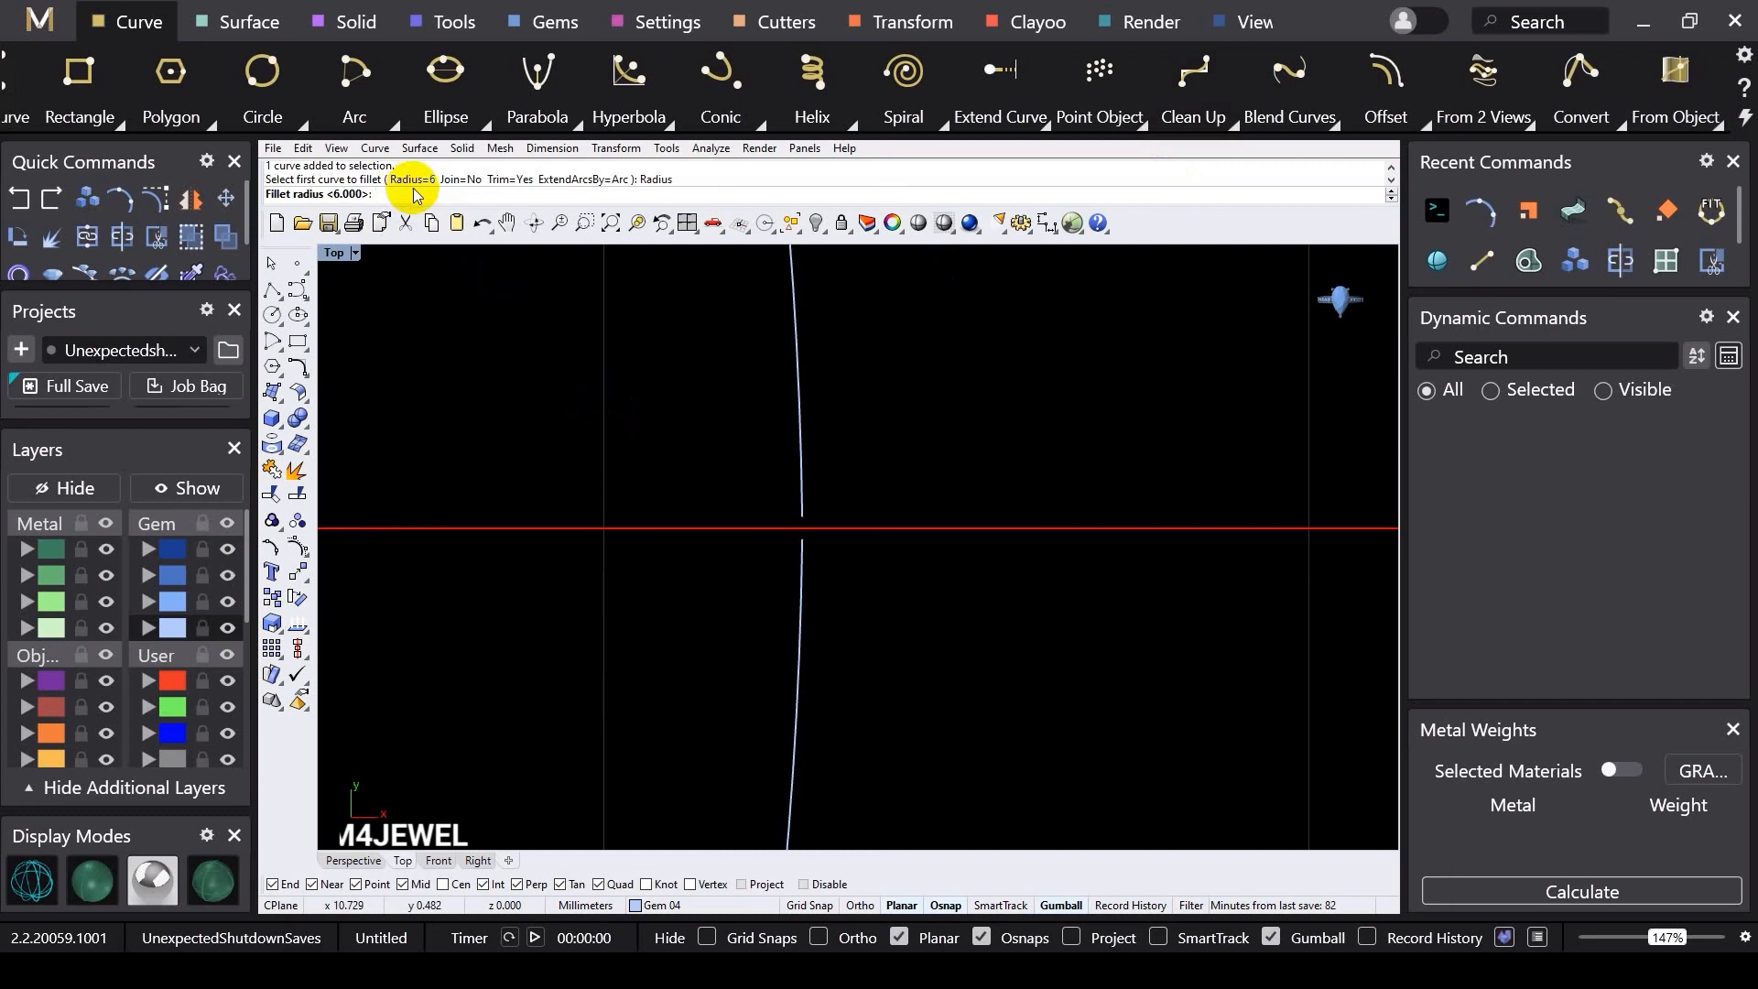
pyautogui.write('0')
pyautogui.press('Return')
pyautogui.click(799, 483)
pyautogui.click(802, 560)
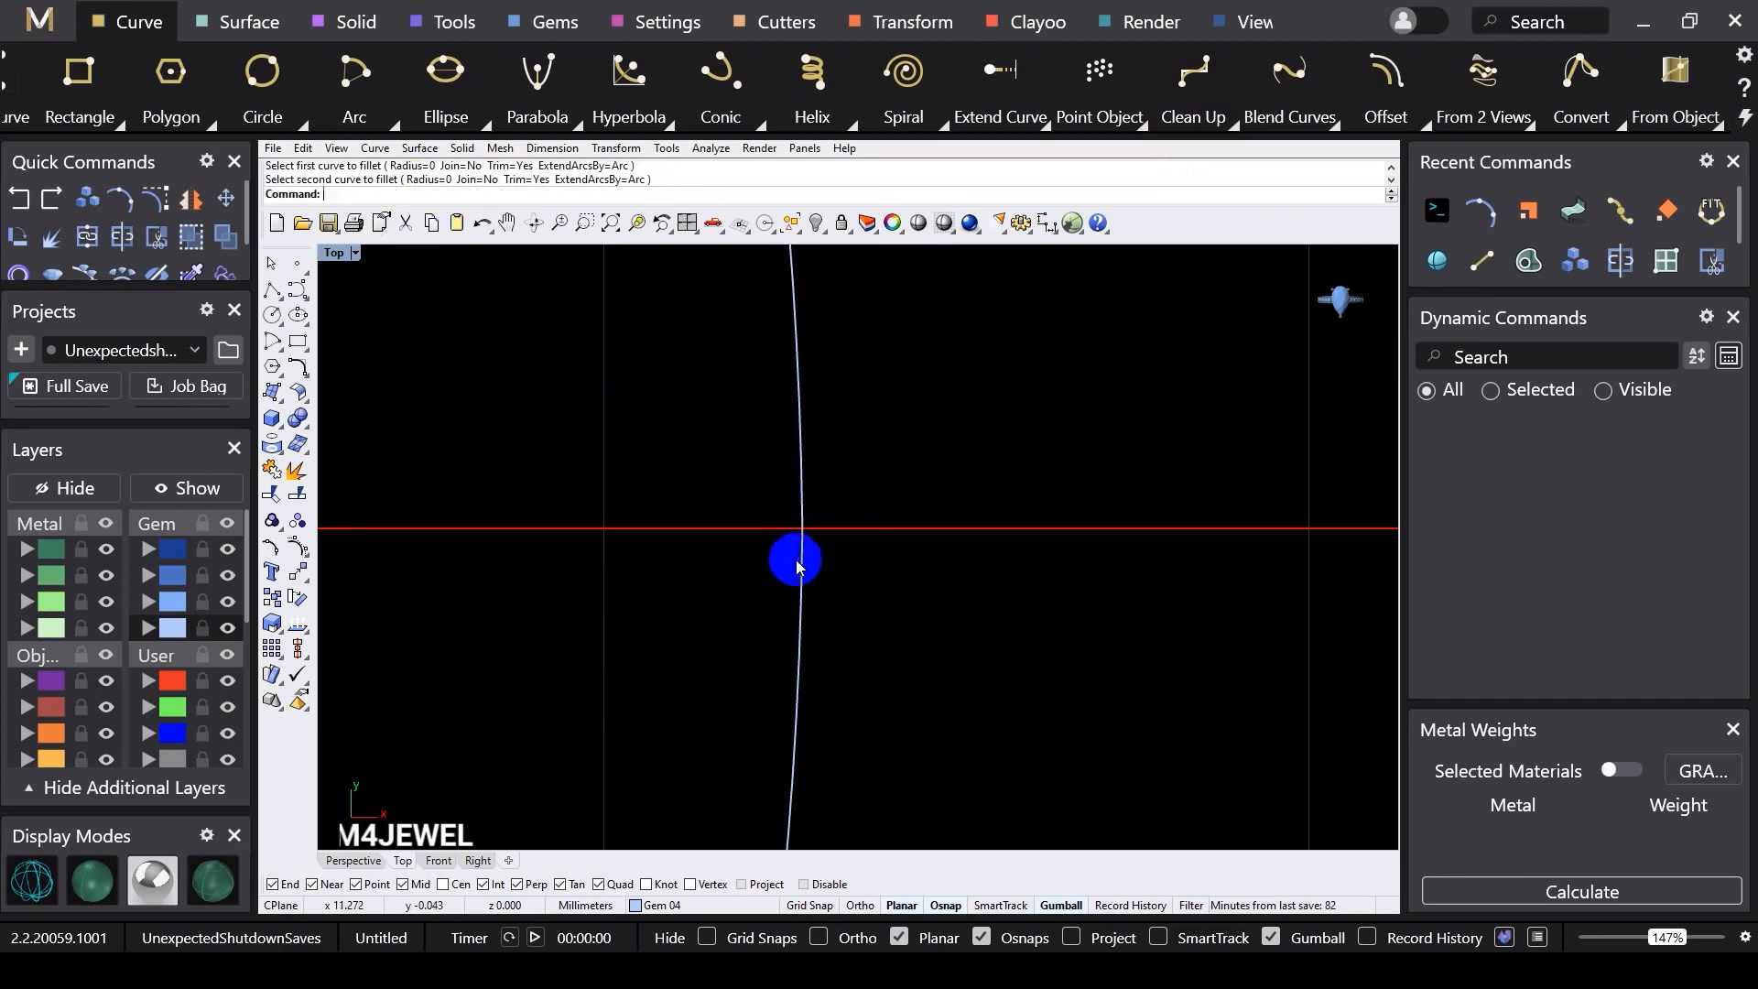
# Step: Fillet the two inner curve ends of the right loop at the X axis with radius 0
pyautogui.scroll(-2, 925, 504)
pyautogui.scroll(-2, 925, 499)
pyautogui.moveTo(381, 466); pyautogui.dragTo(635, 486, button='right')
pyautogui.rightClick(636, 485)
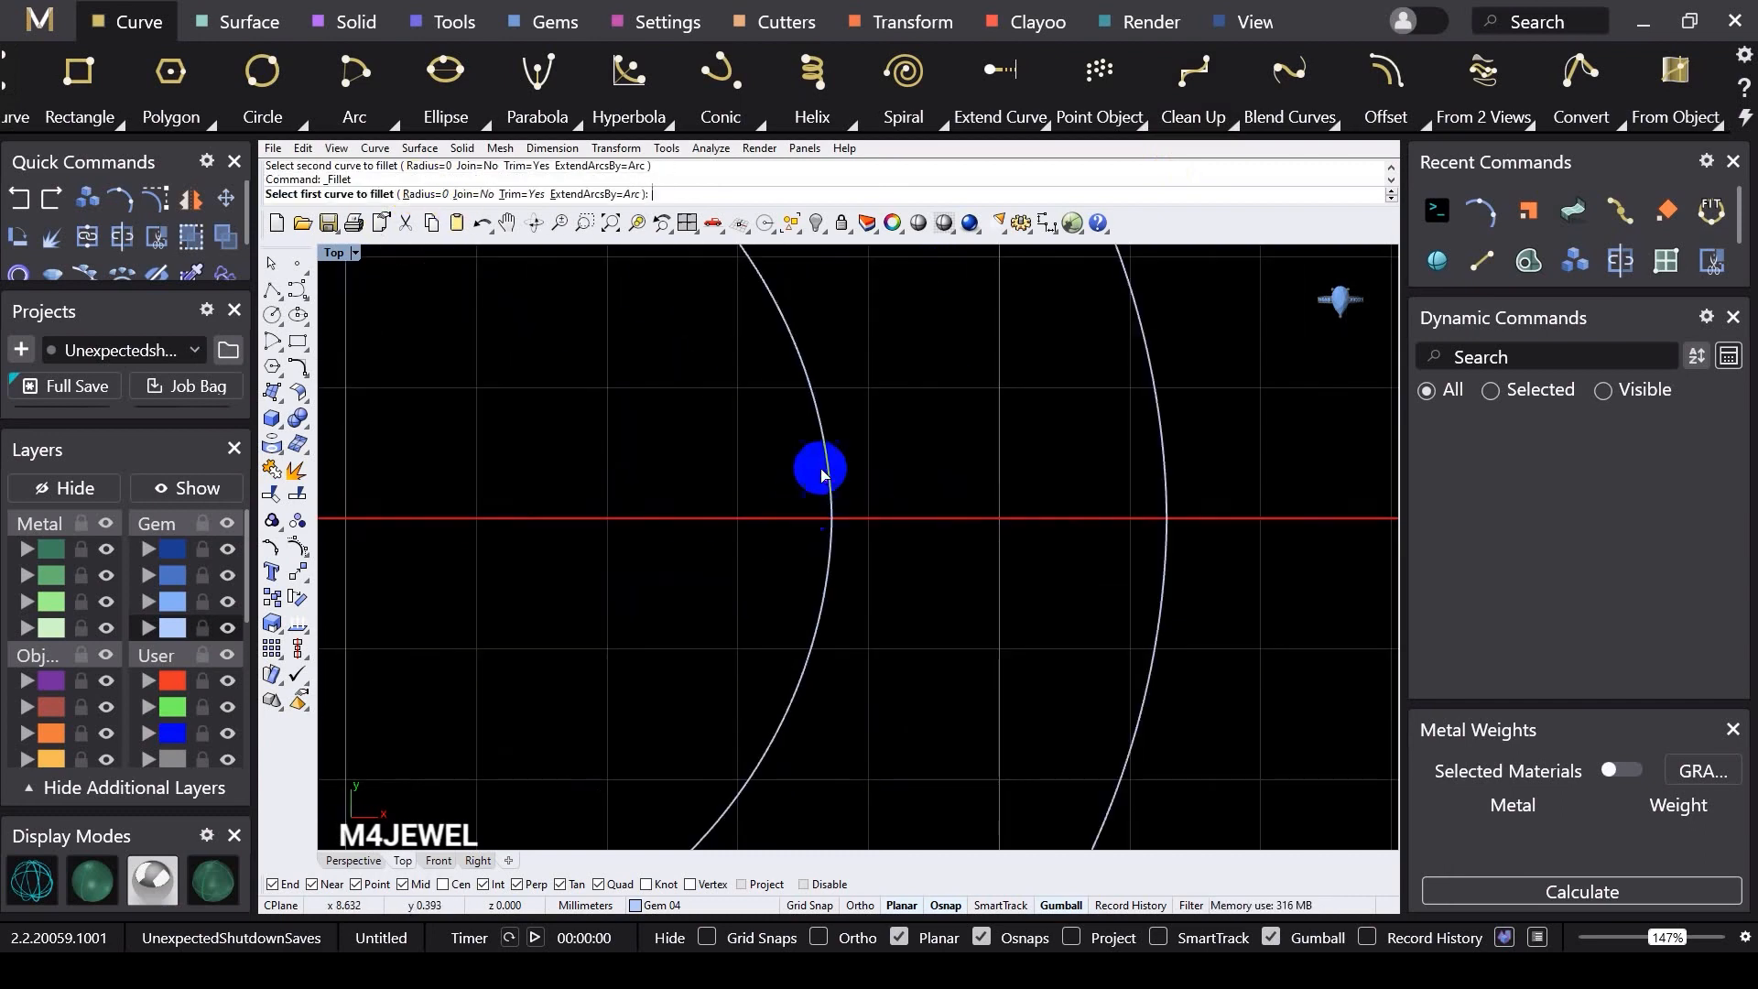
pyautogui.click(825, 460)
pyautogui.click(833, 551)
pyautogui.moveTo(790, 478); pyautogui.dragTo(893, 567)
pyautogui.click(831, 555)
pyautogui.scroll(12, 833, 510)
pyautogui.click(832, 498)
pyautogui.press('Escape')
# Step: Fillet the two inner curve ends at the far side of the left loop with radius 0
pyautogui.scroll(-20, 1009, 504)
pyautogui.scroll(16, 816, 482)
pyautogui.click(882, 532)
pyautogui.rightClick(882, 532)
pyautogui.click(877, 540)
pyautogui.click(871, 459)
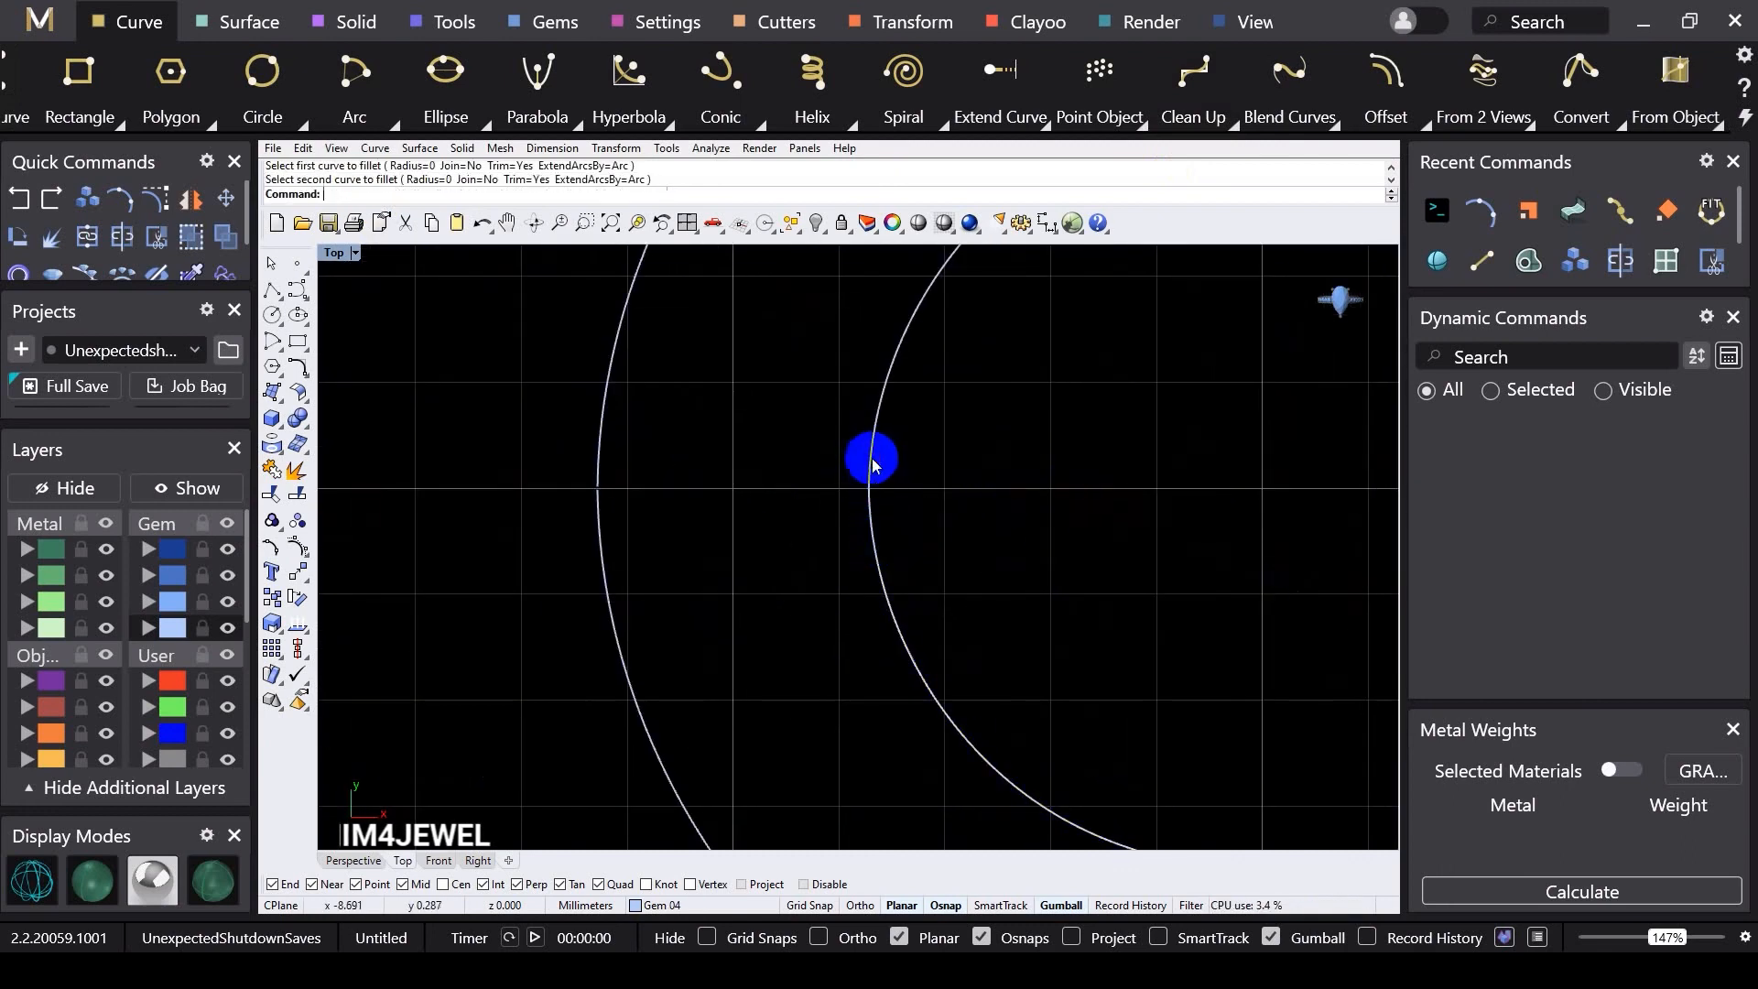
# Step: Fillet the two outer curve ends at the far side of the left loop with radius 0
pyautogui.rightClick(697, 474)
pyautogui.rightClick(595, 504)
pyautogui.click(596, 505)
pyautogui.click(557, 494)
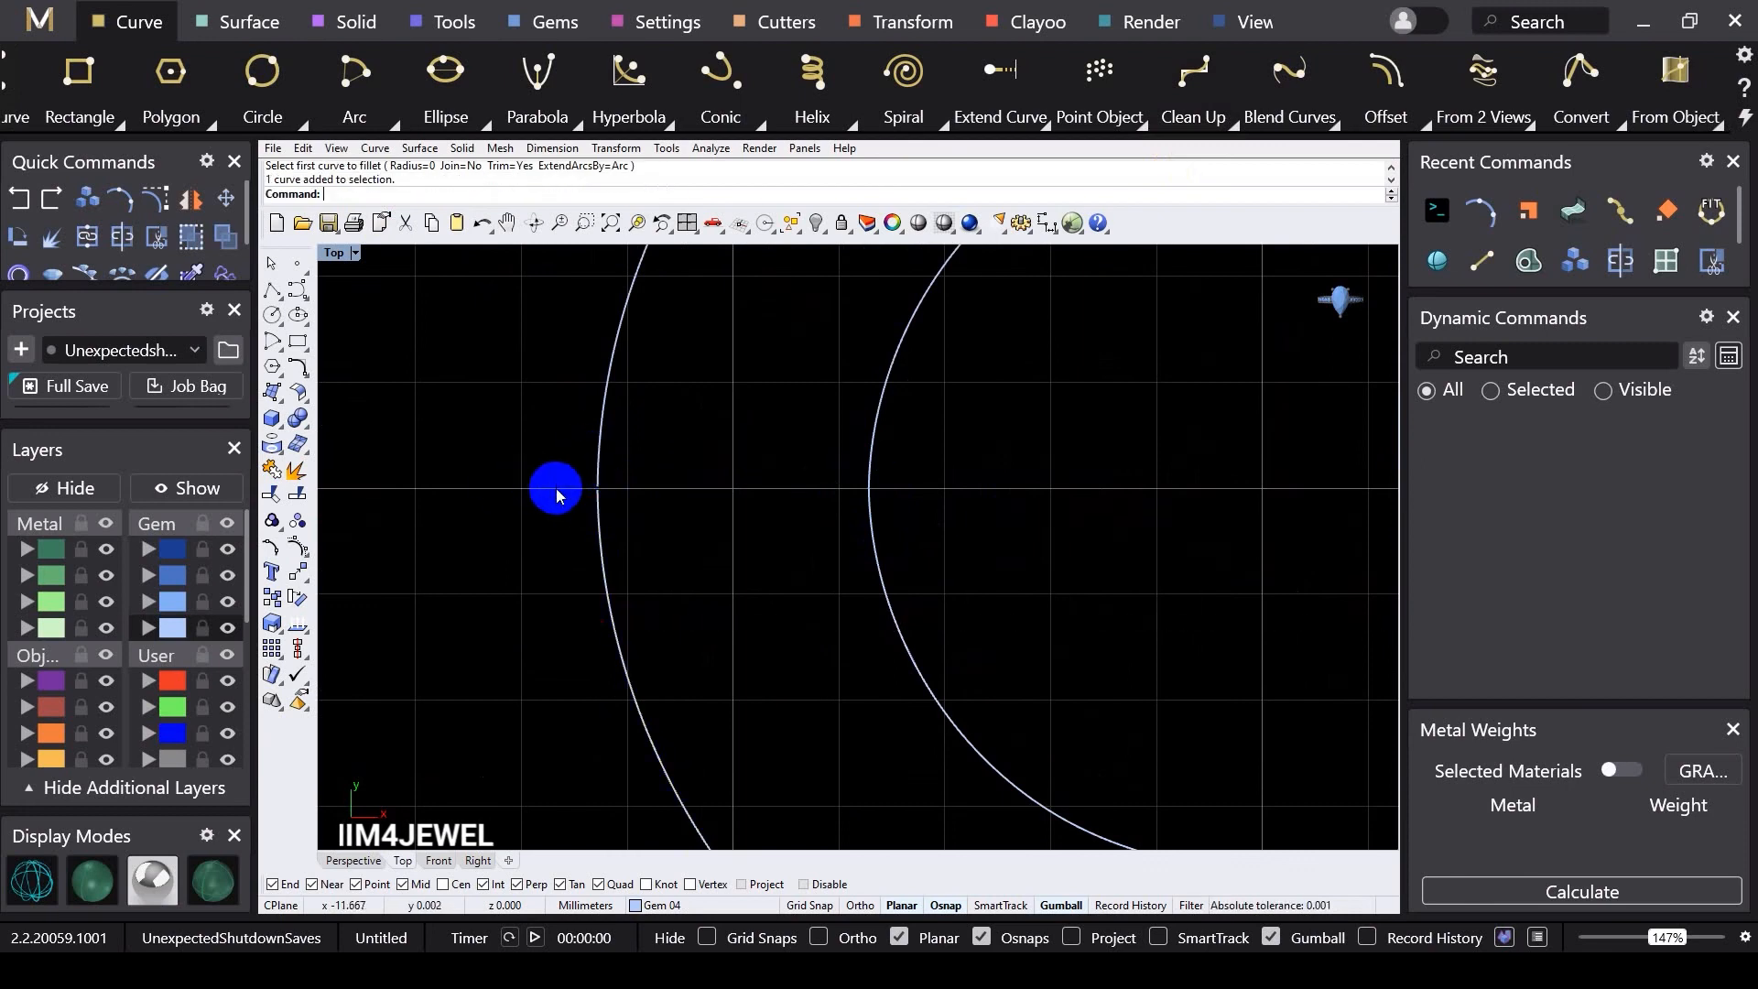
pyautogui.rightClick(546, 493)
pyautogui.click(598, 515)
pyautogui.click(597, 468)
pyautogui.scroll(-18, 445, 474)
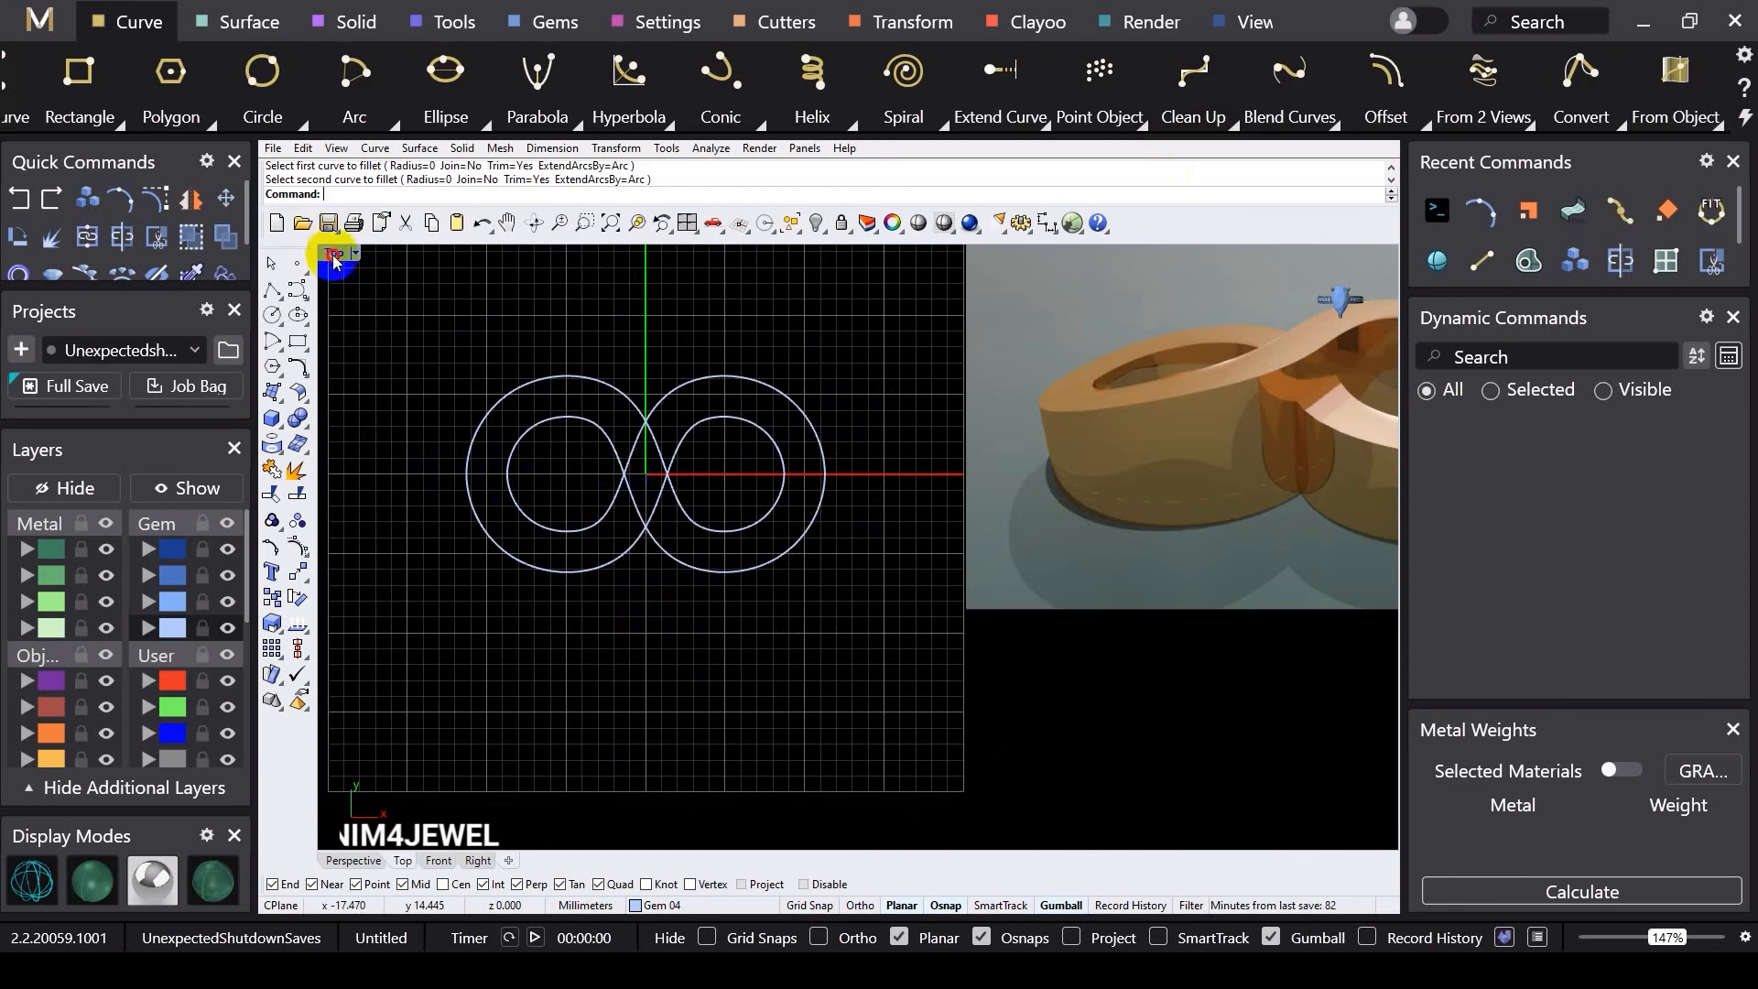
# Step: Draw a vertical rectangle about 2.7 mm high from the inner to the outer curve at the right loop's X-axis crossing
pyautogui.doubleClick(333, 255)
pyautogui.doubleClick(905, 255)
pyautogui.scroll(-5, 899, 365)
pyautogui.scroll(3, 899, 365)
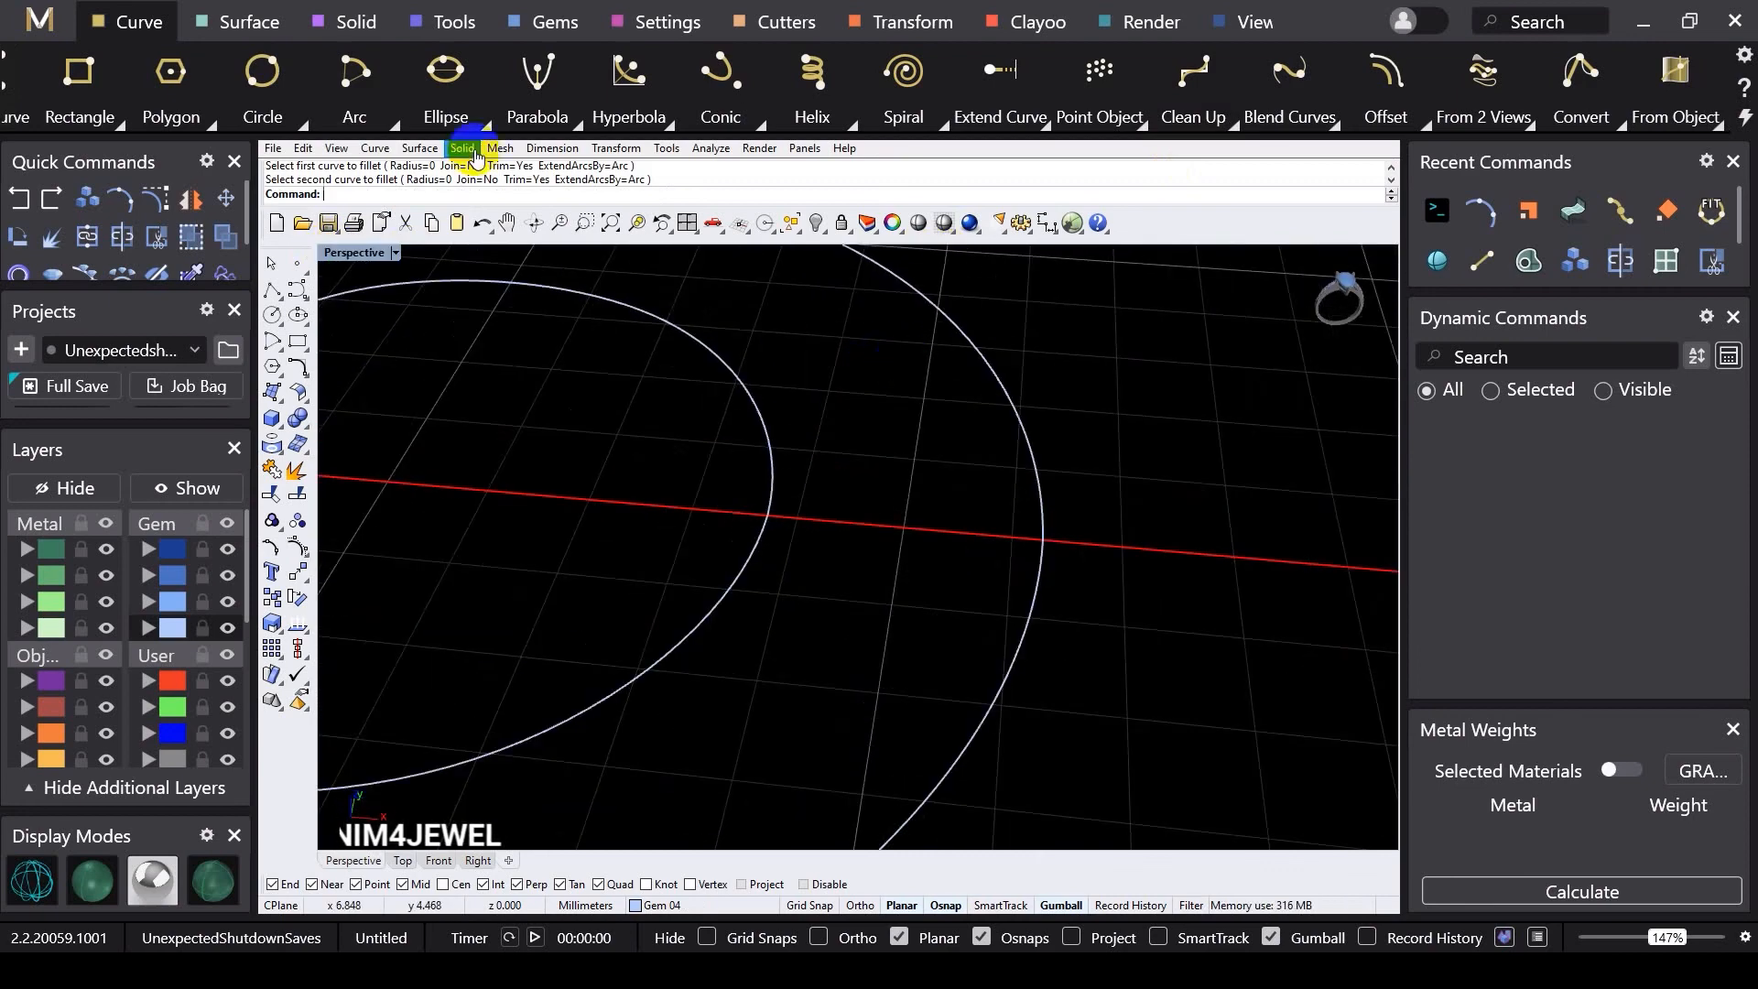
pyautogui.click(114, 118)
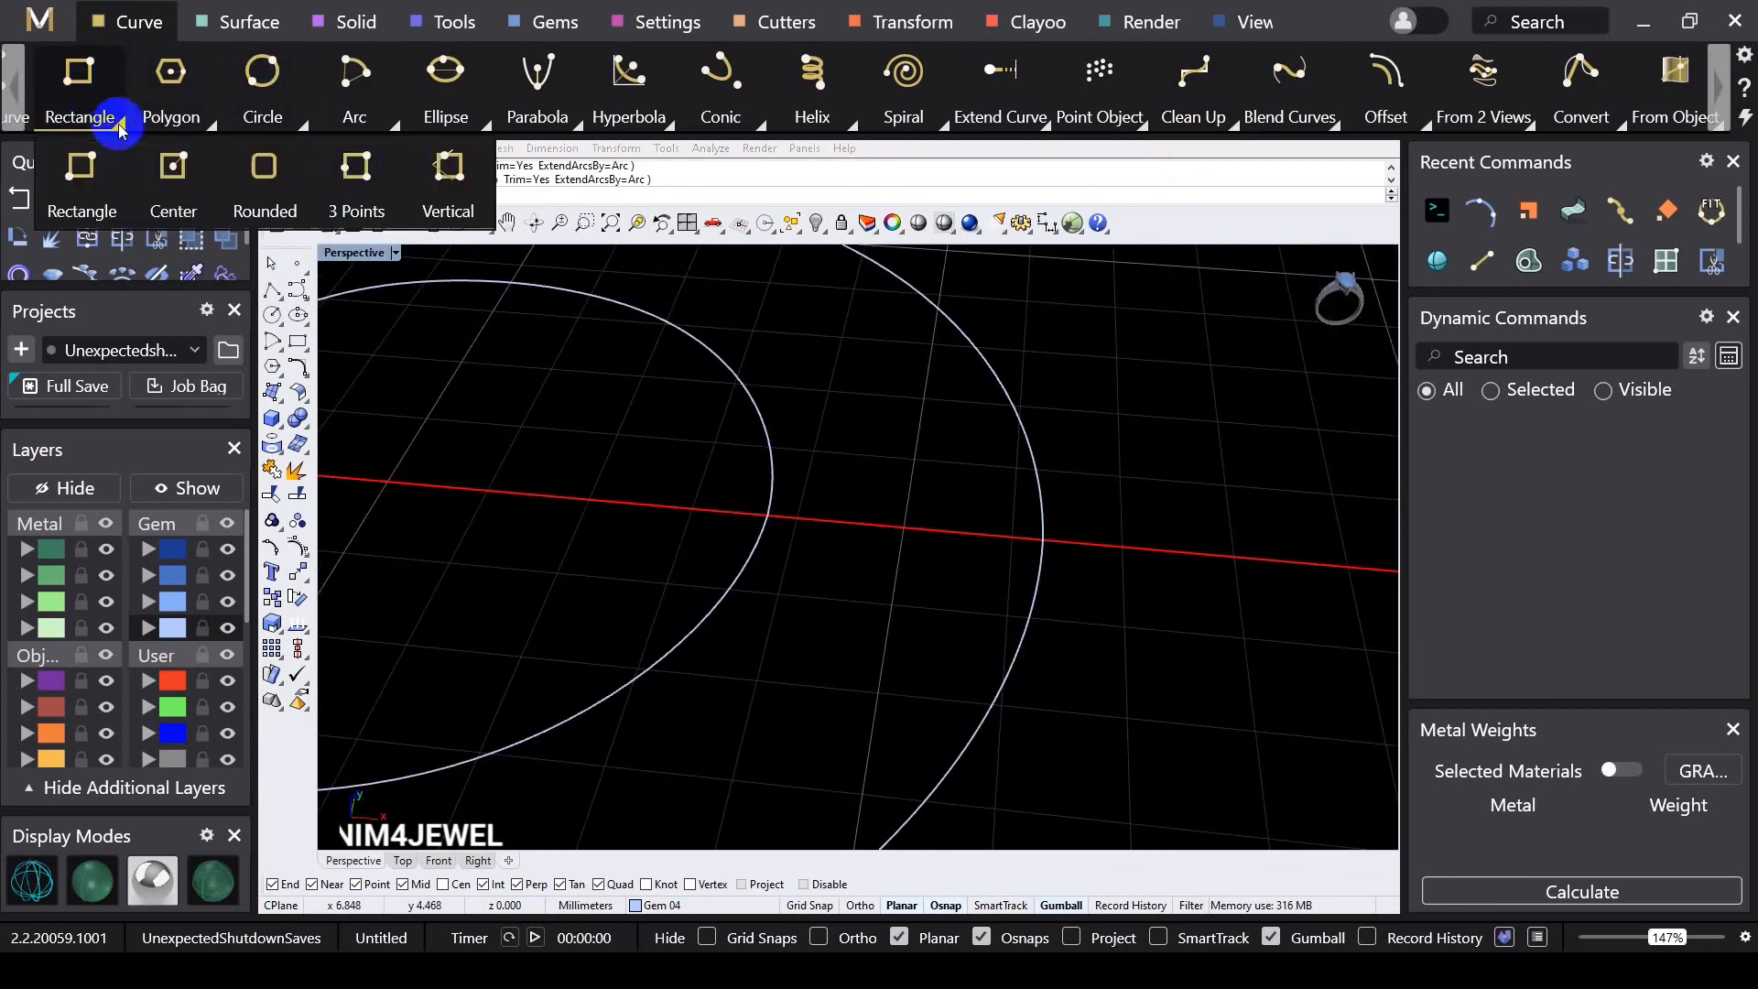
pyautogui.click(409, 170)
pyautogui.click(766, 515)
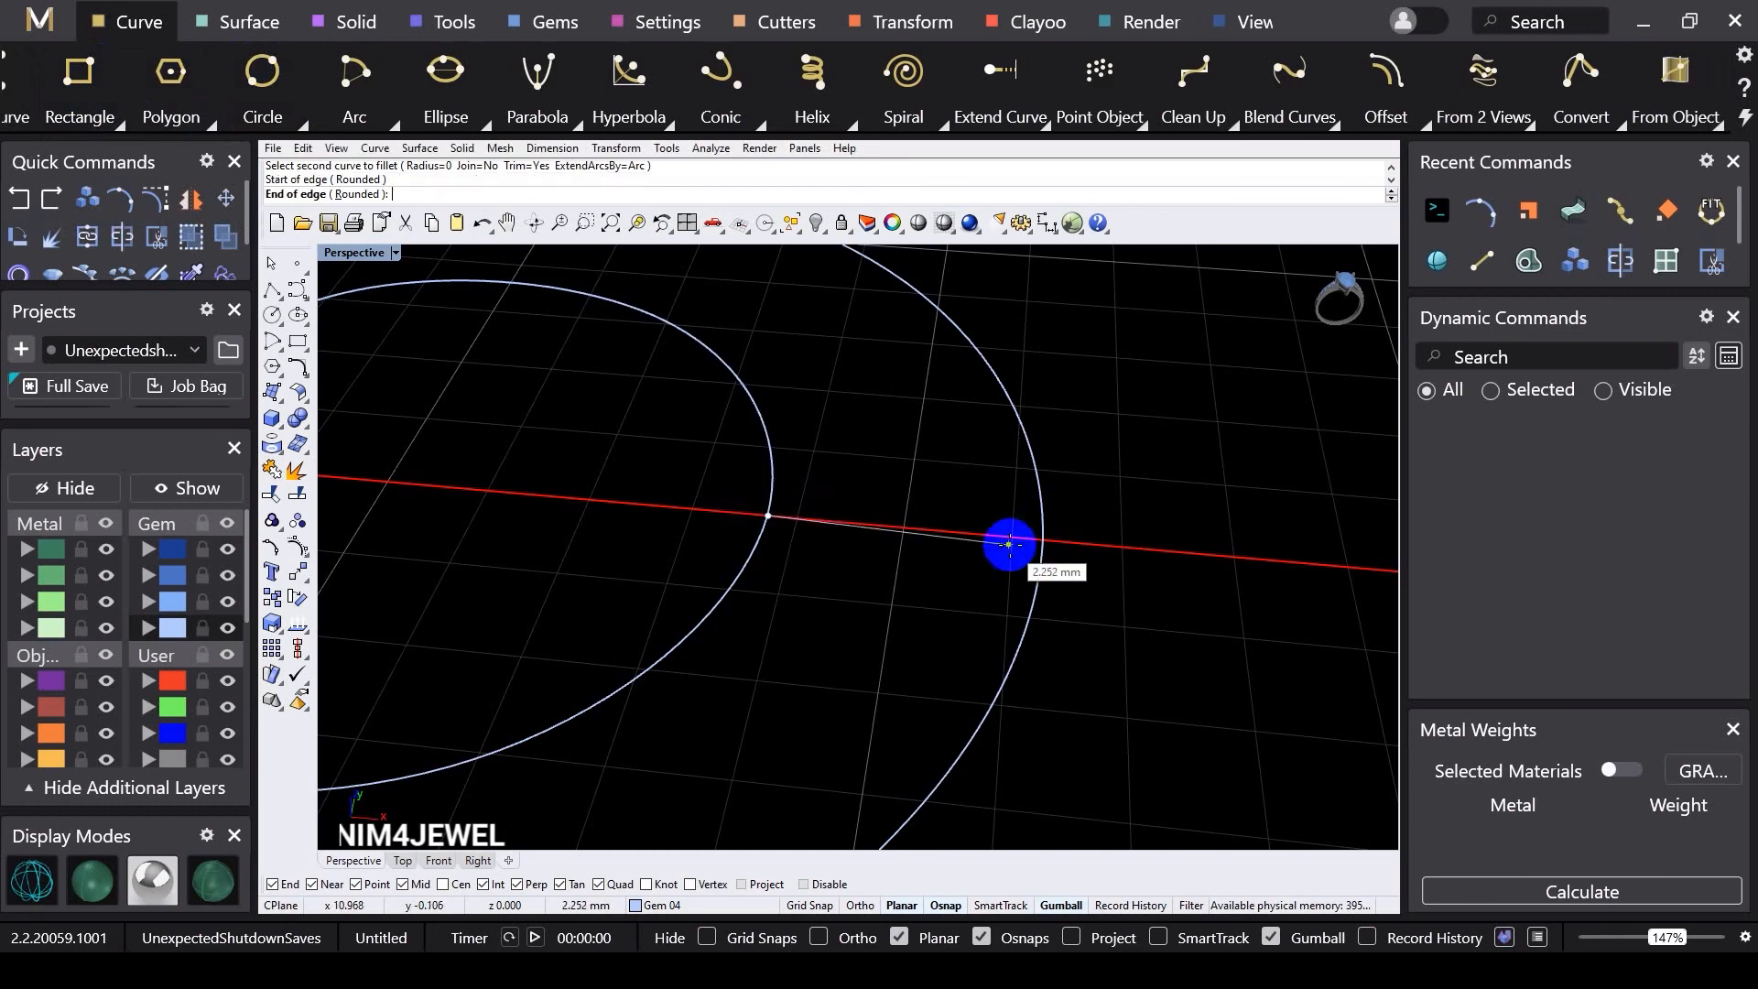
pyautogui.click(1042, 538)
pyautogui.moveTo(1040, 536); pyautogui.dragTo(1145, 394, button='right')
pyautogui.scroll(-3, 1144, 394)
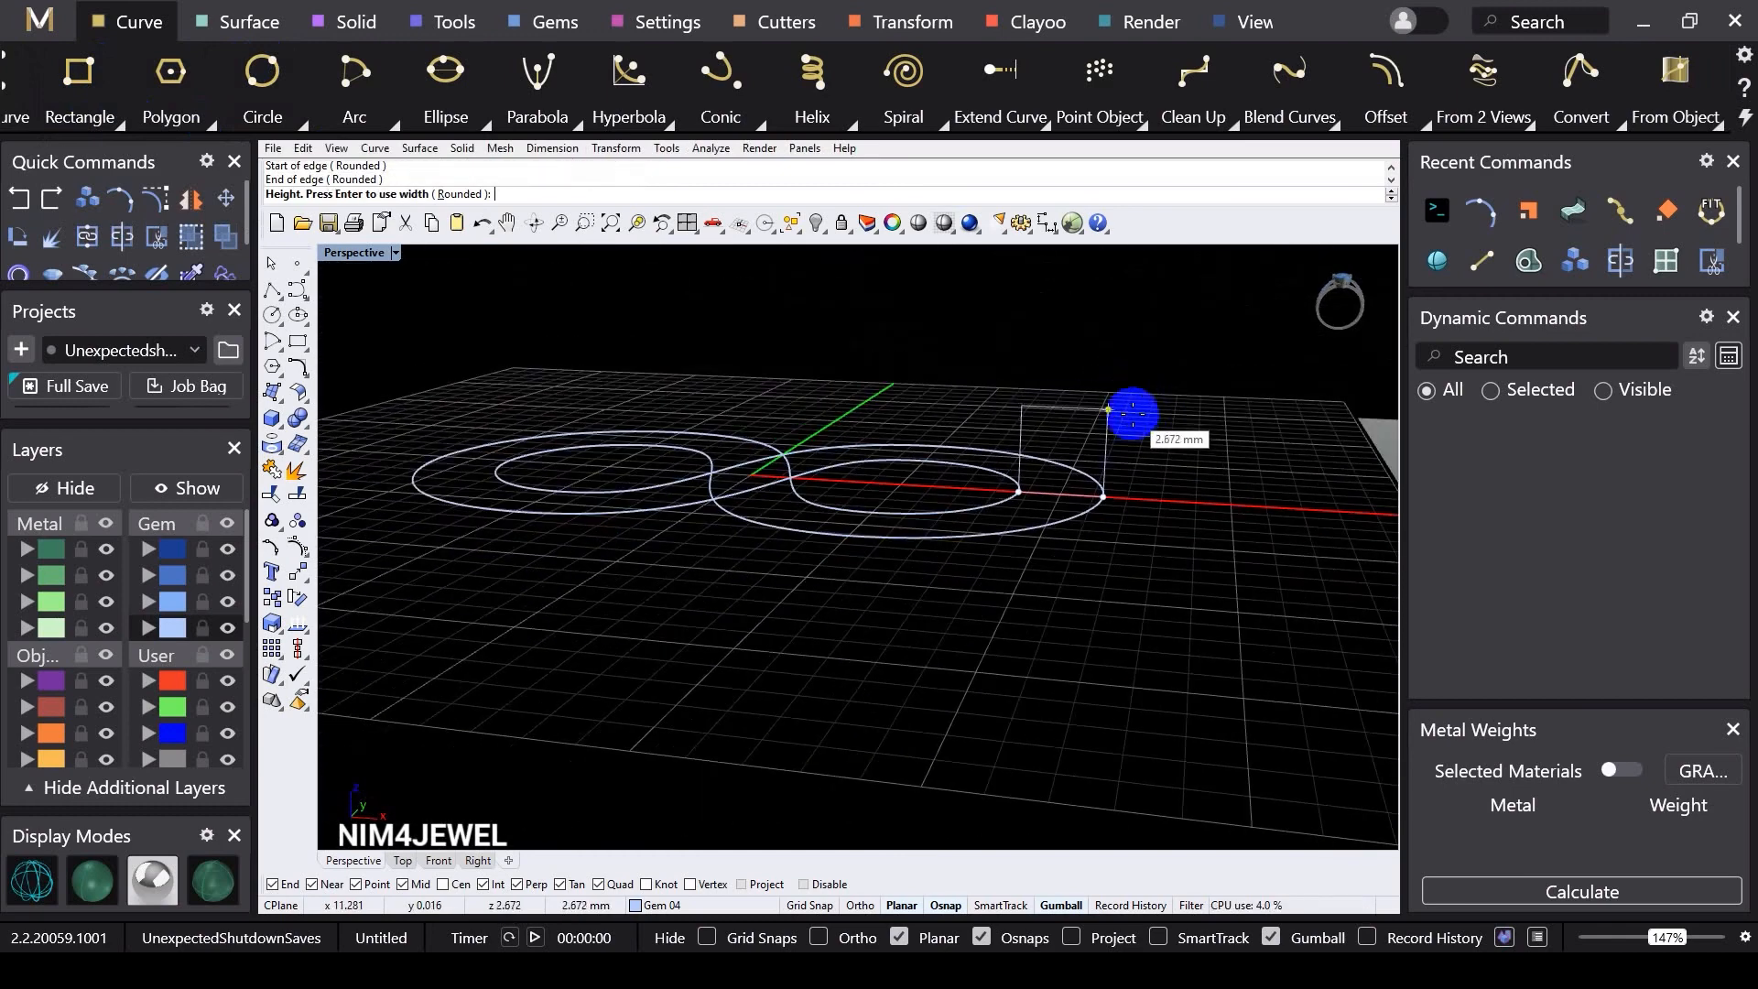
pyautogui.click(1140, 424)
pyautogui.moveTo(1139, 422); pyautogui.dragTo(986, 585, button='right')
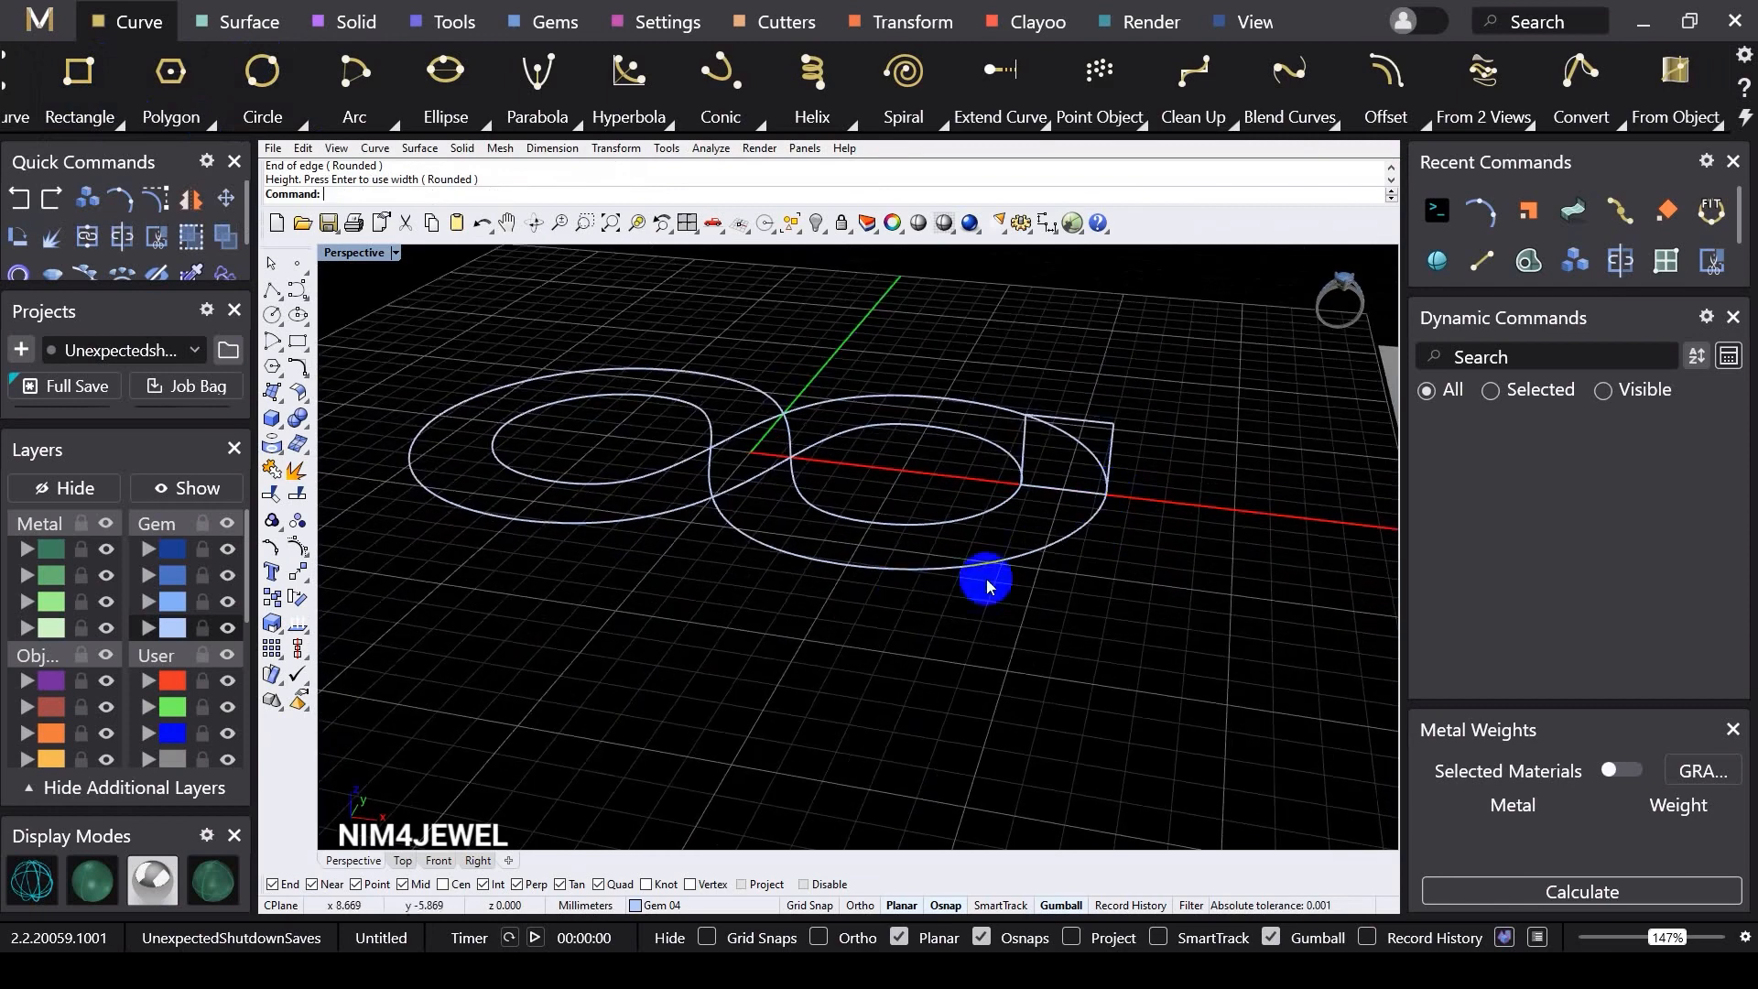
# Step: Mirror a copy of the vertical rectangle across the Y axis onto the left loop
pyautogui.click(191, 199)
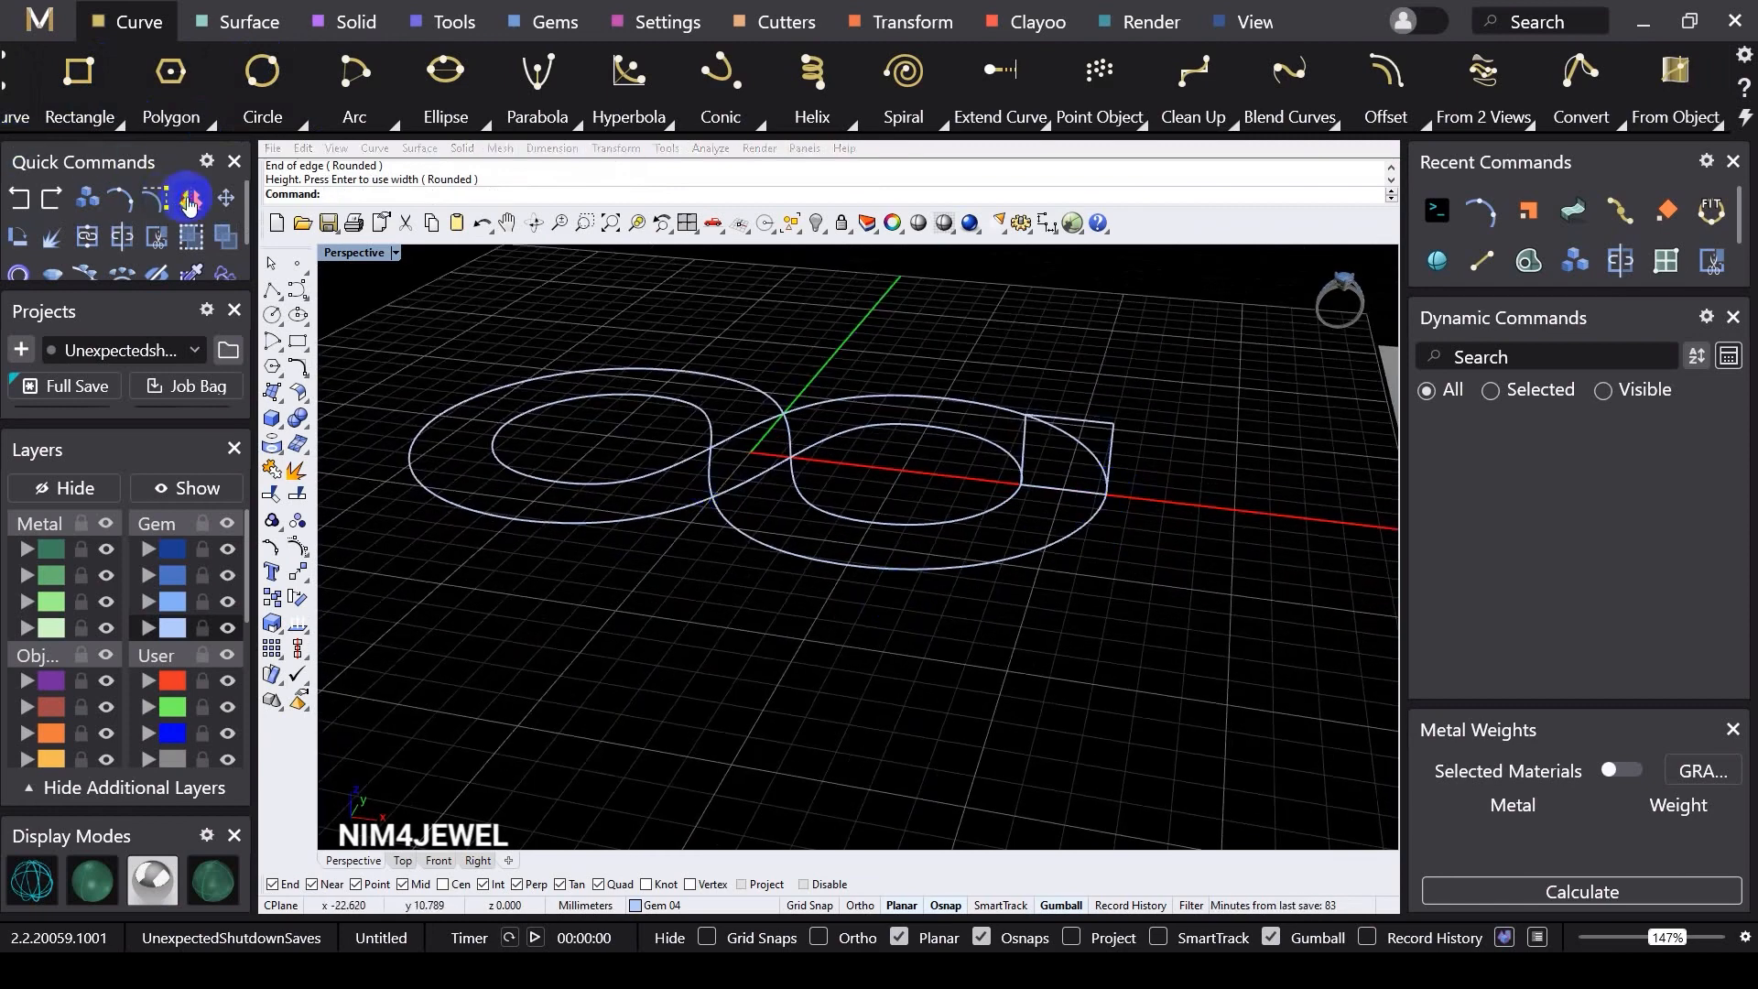
pyautogui.click(1095, 424)
pyautogui.press('Return')
pyautogui.click(509, 194)
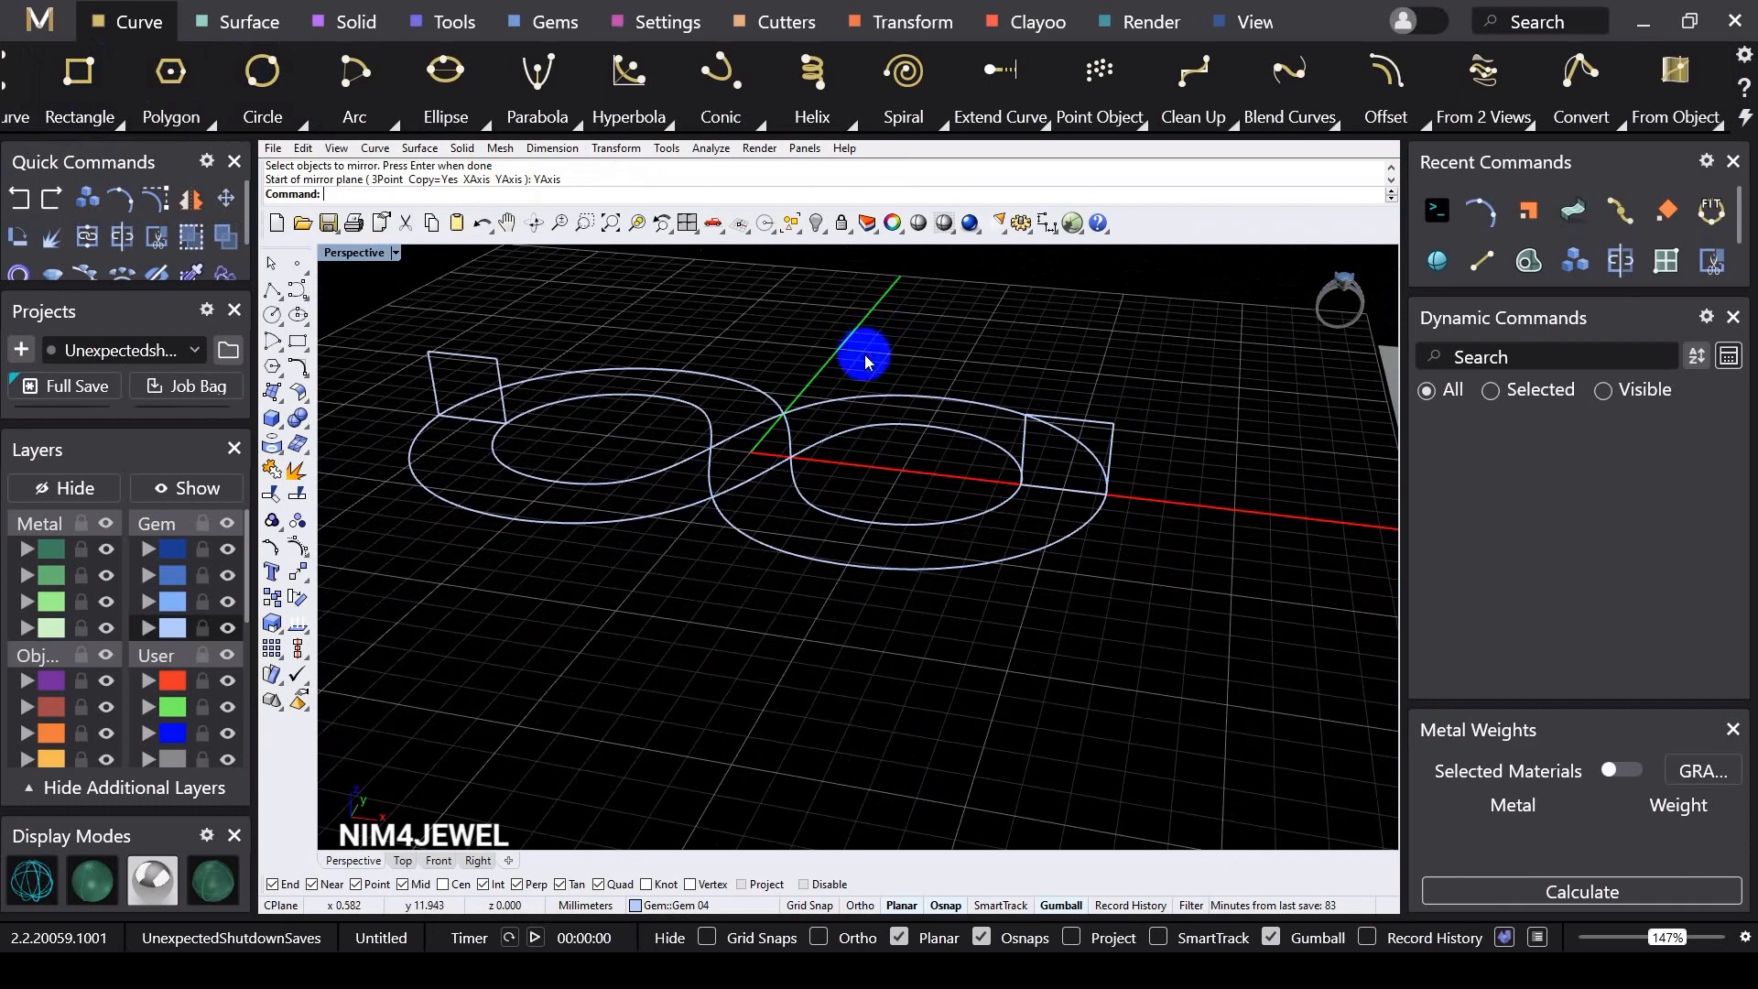
pyautogui.scroll(1, 829, 419)
# Step: Start orienting a copy of the right loop's vertical rectangle, using its inner and outer base corners as reference points
pyautogui.click(872, 20)
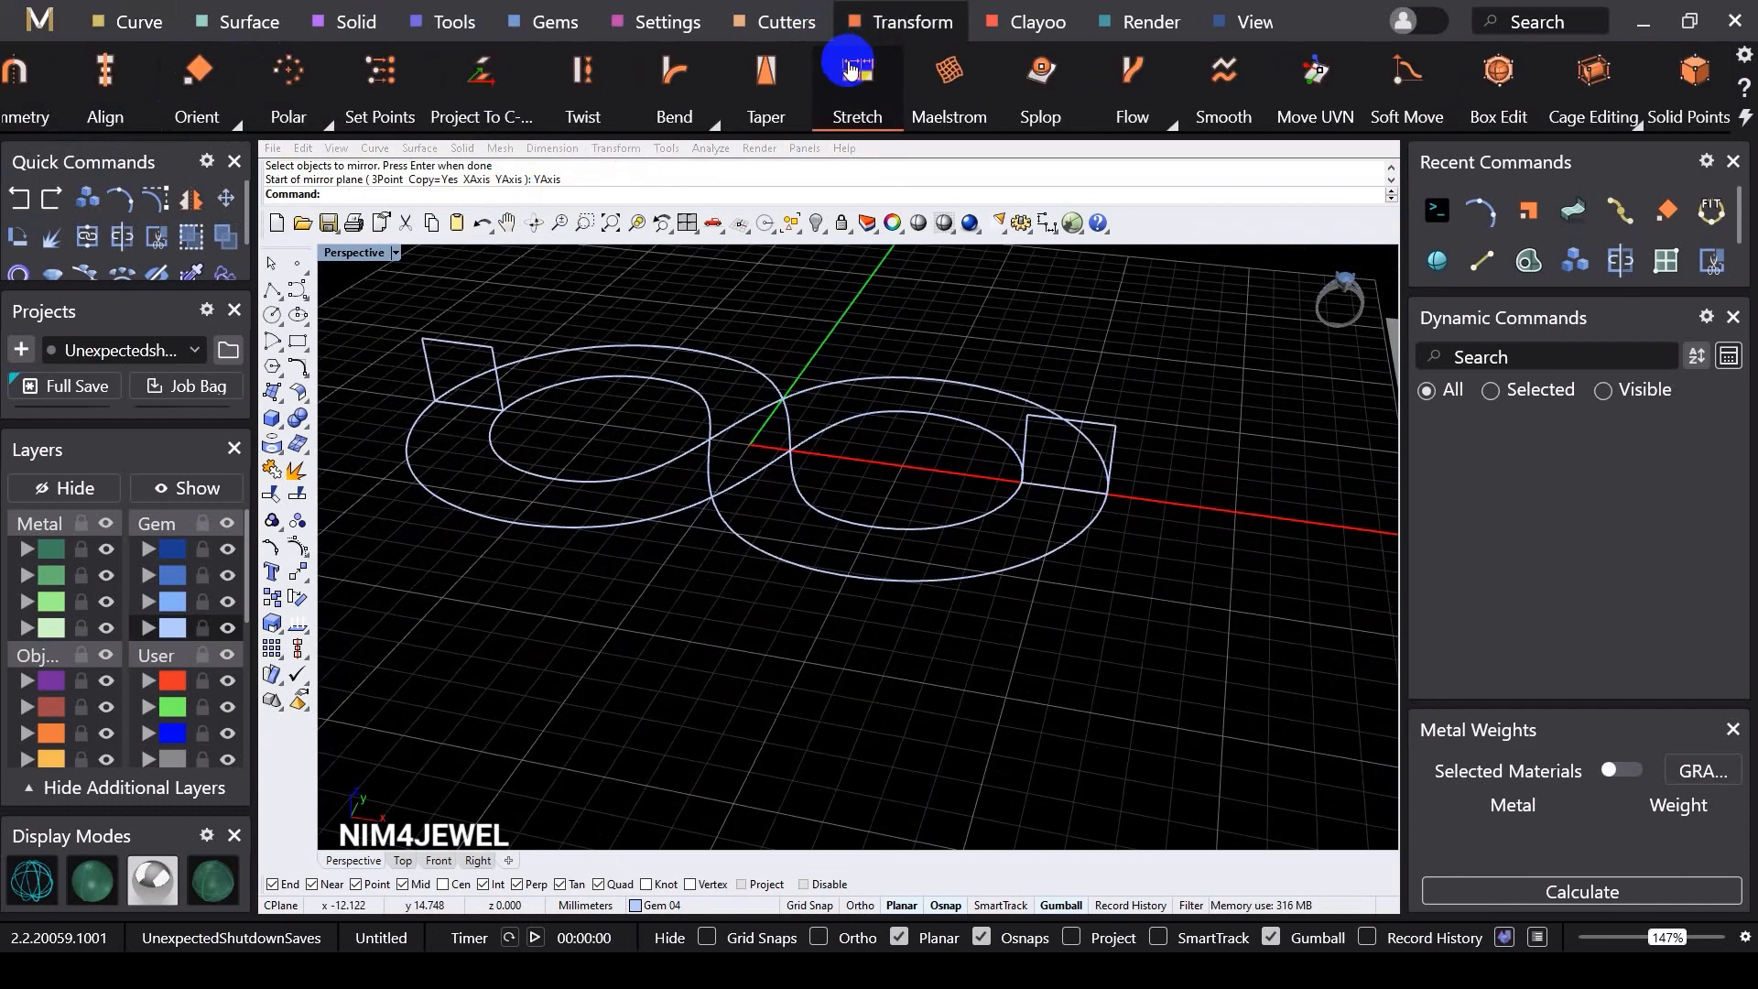
pyautogui.click(182, 71)
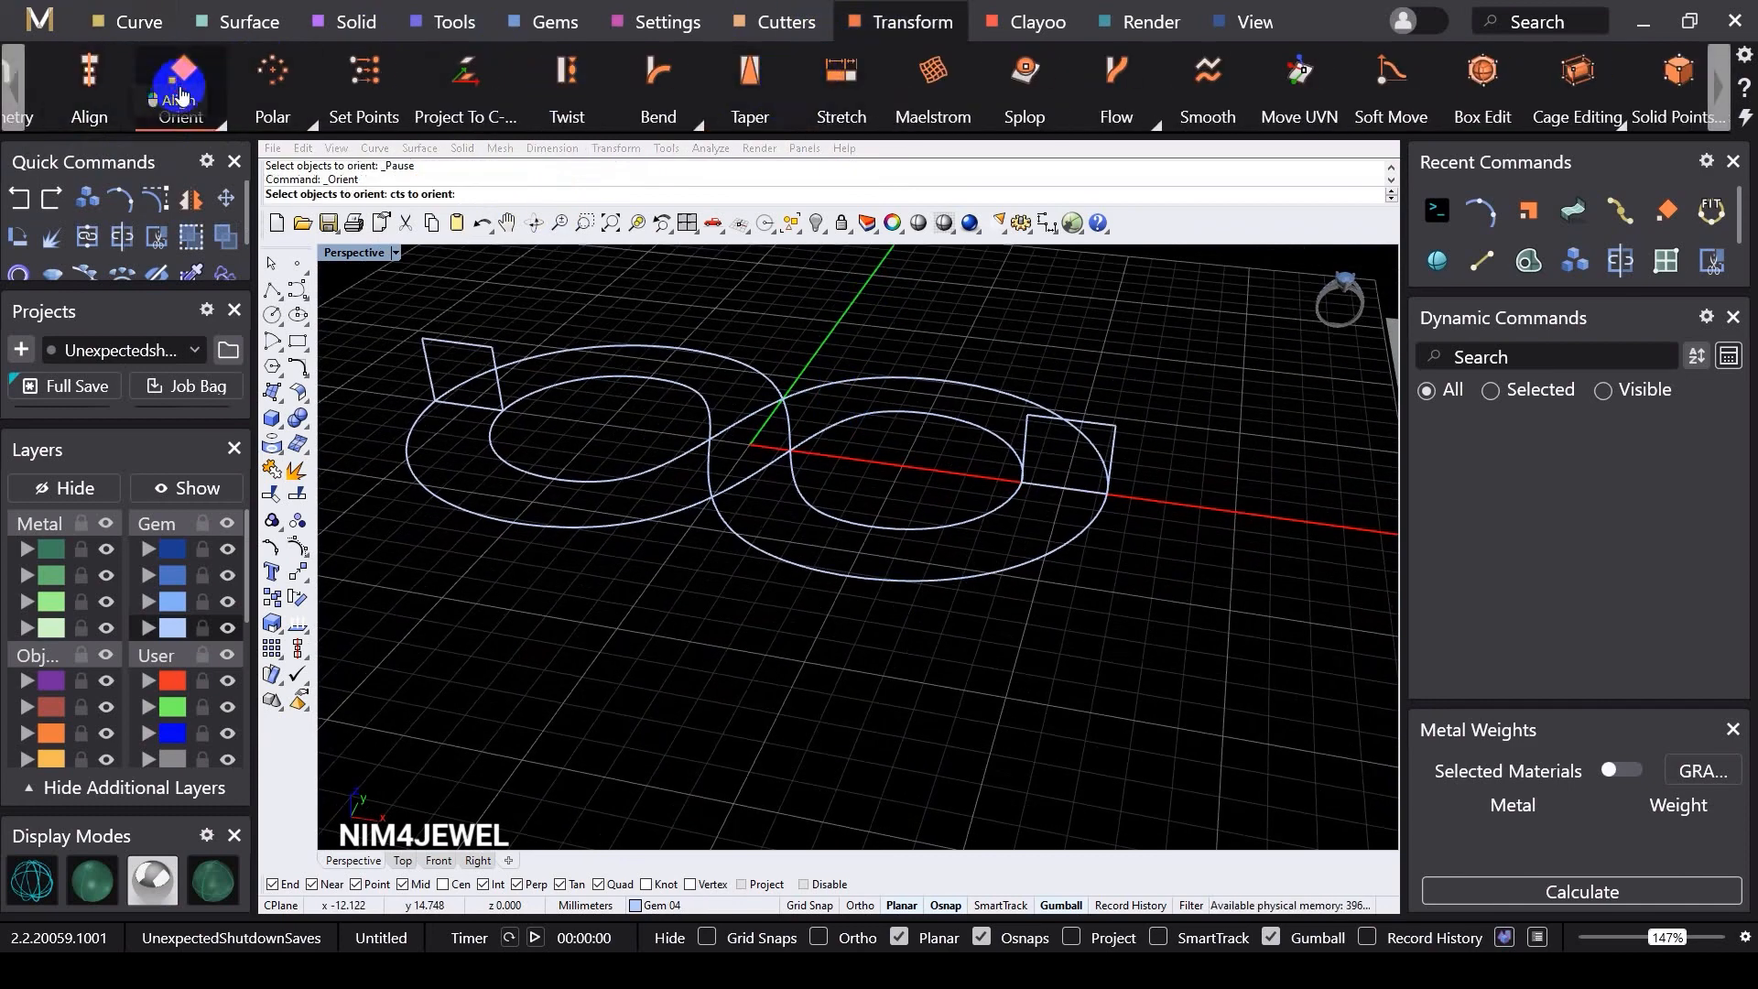
pyautogui.scroll(1, 1096, 429)
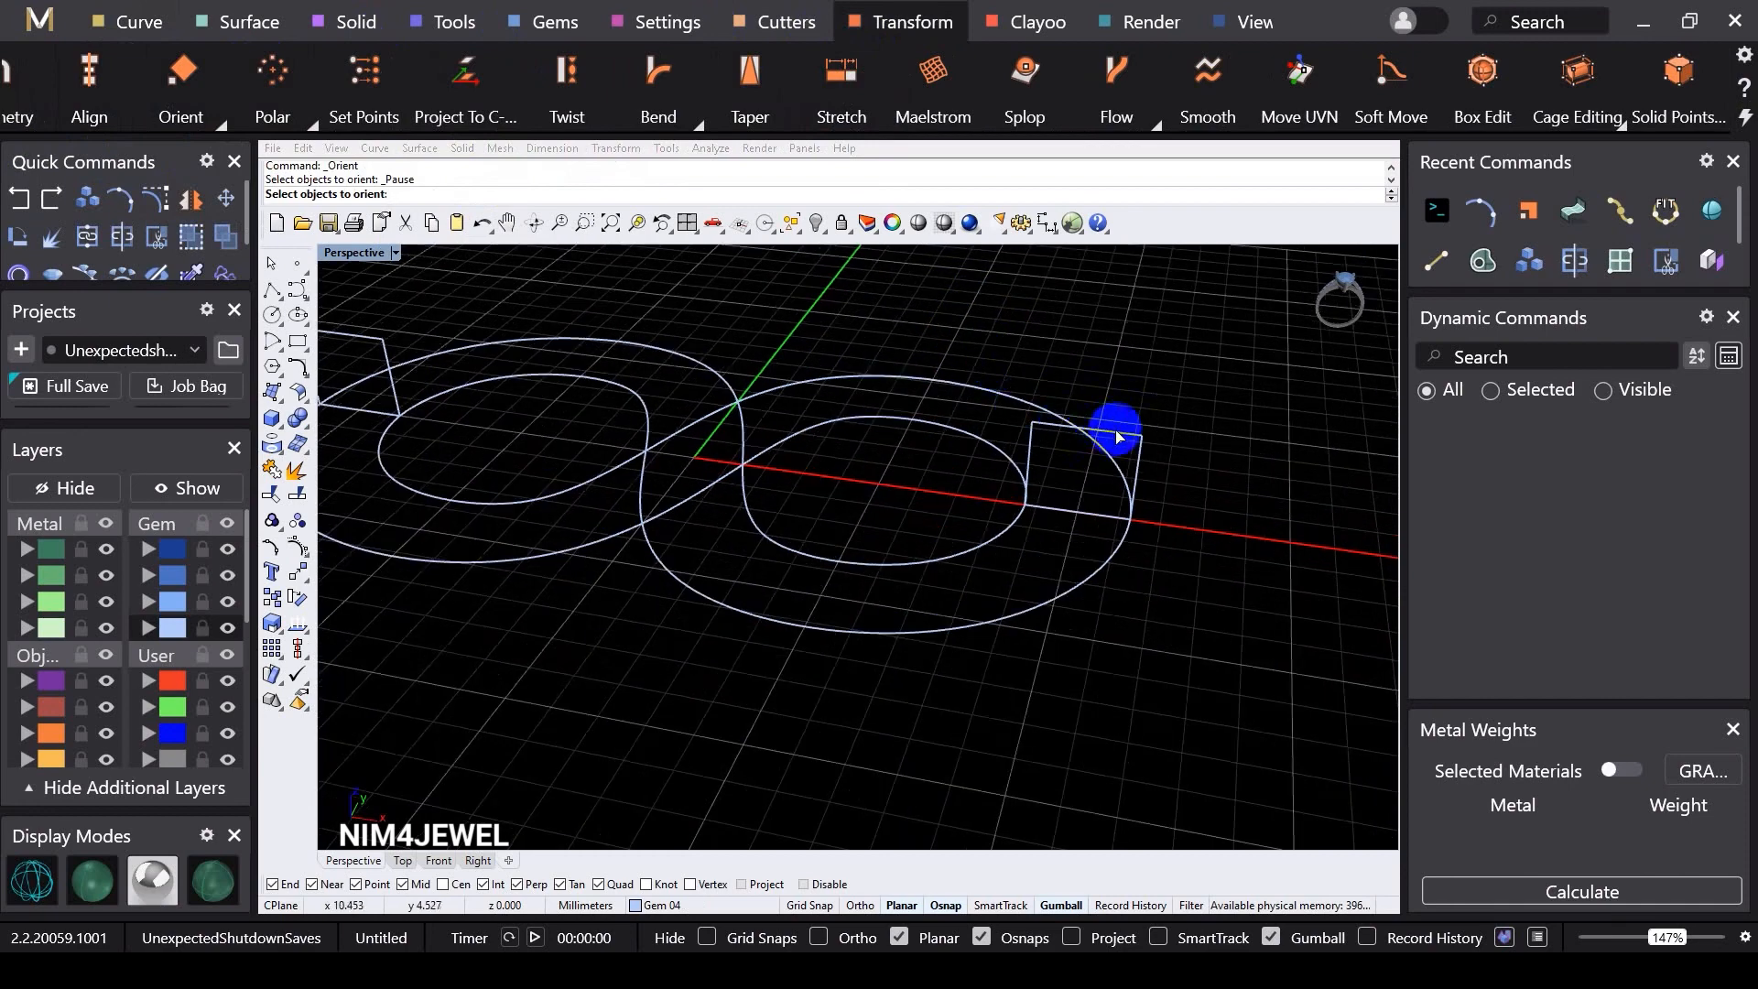
pyautogui.click(1117, 437)
pyautogui.press('Return')
pyautogui.scroll(4, 970, 569)
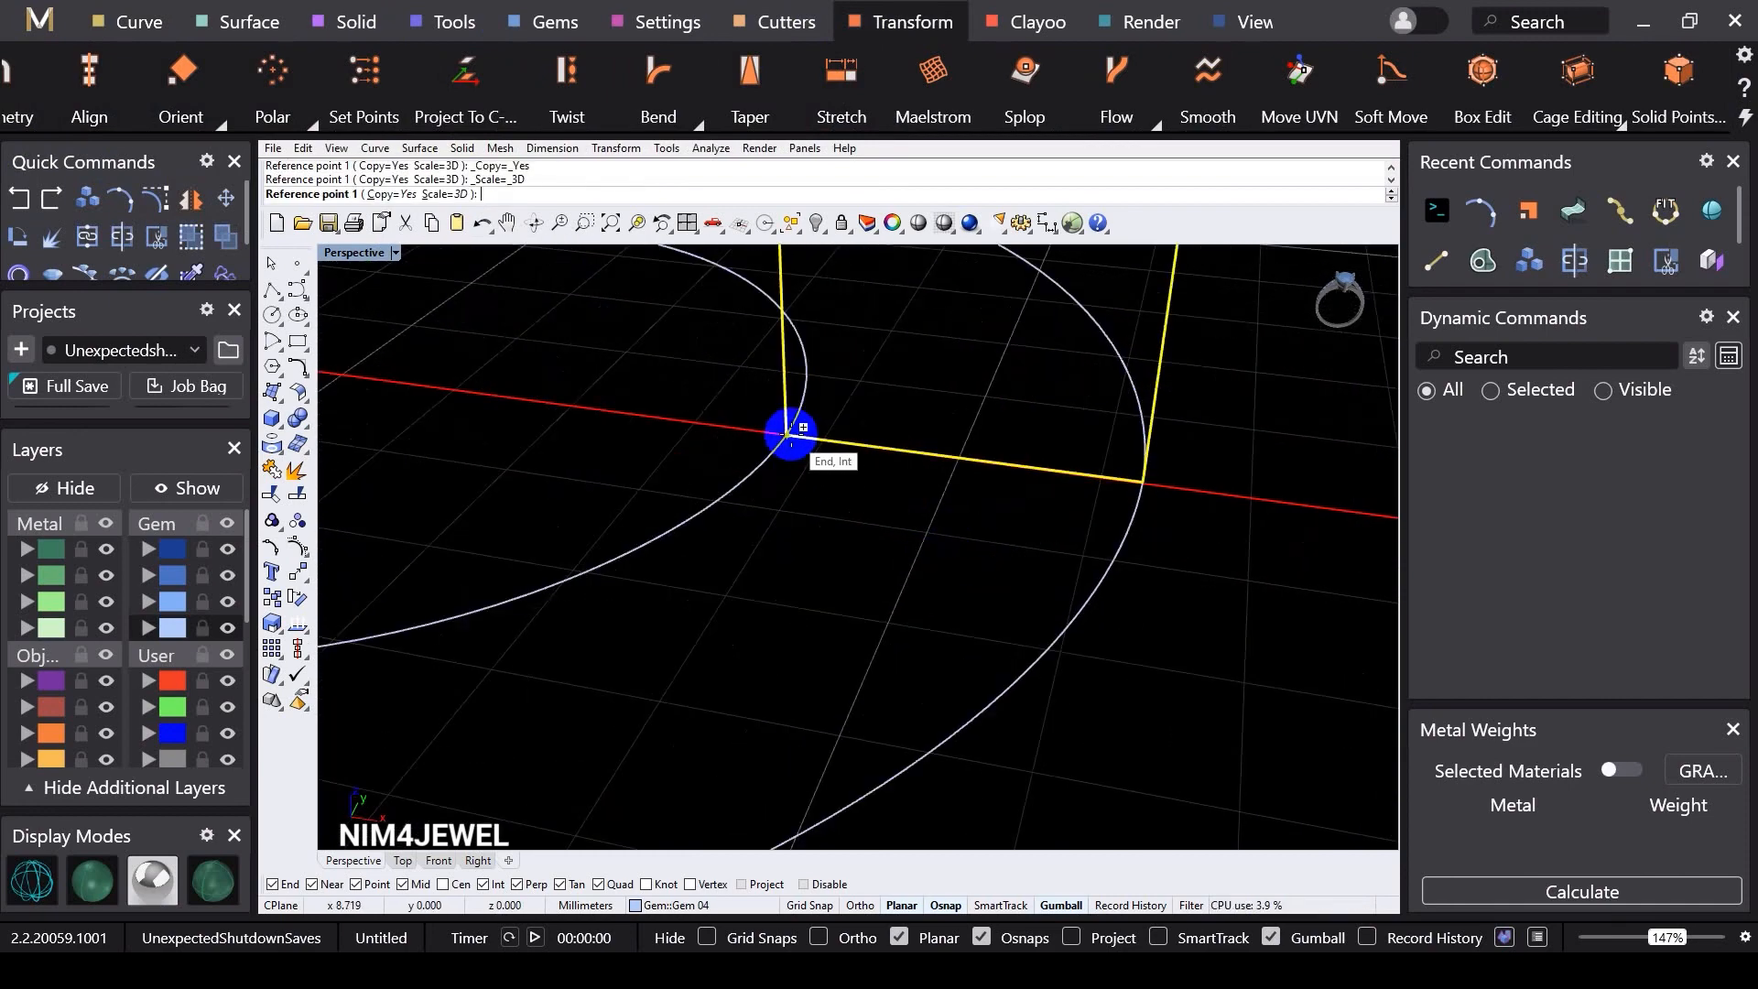
pyautogui.click(794, 431)
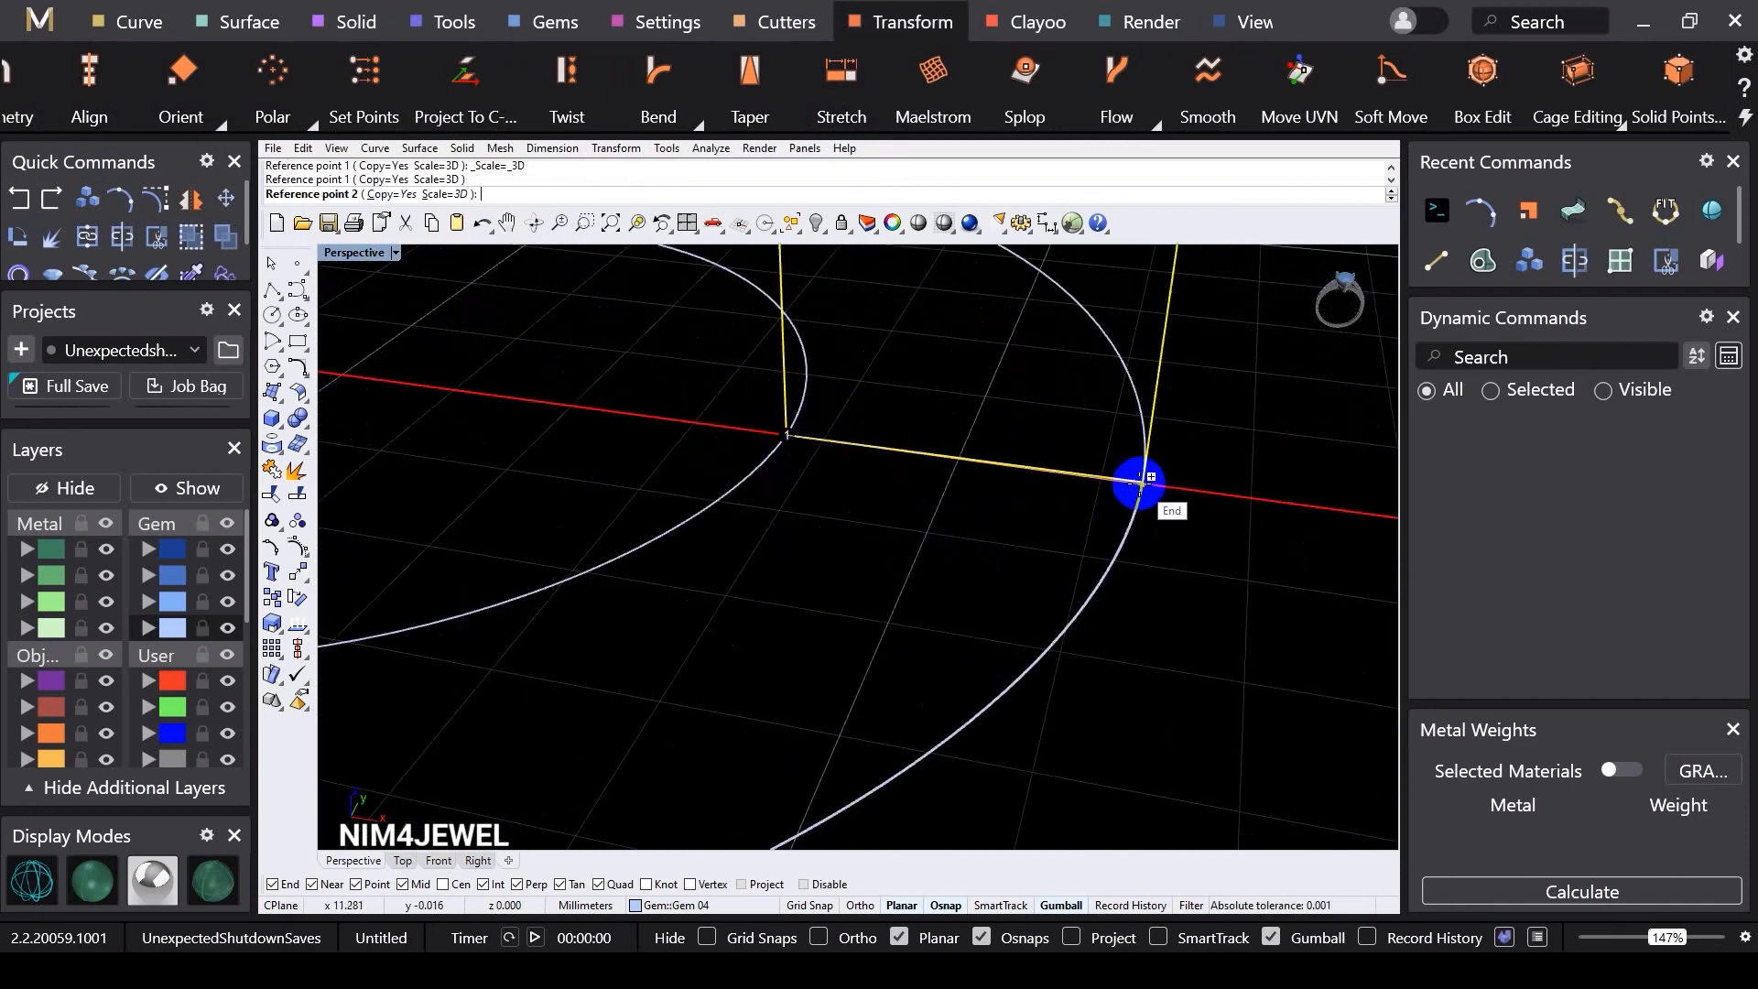
pyautogui.click(1142, 479)
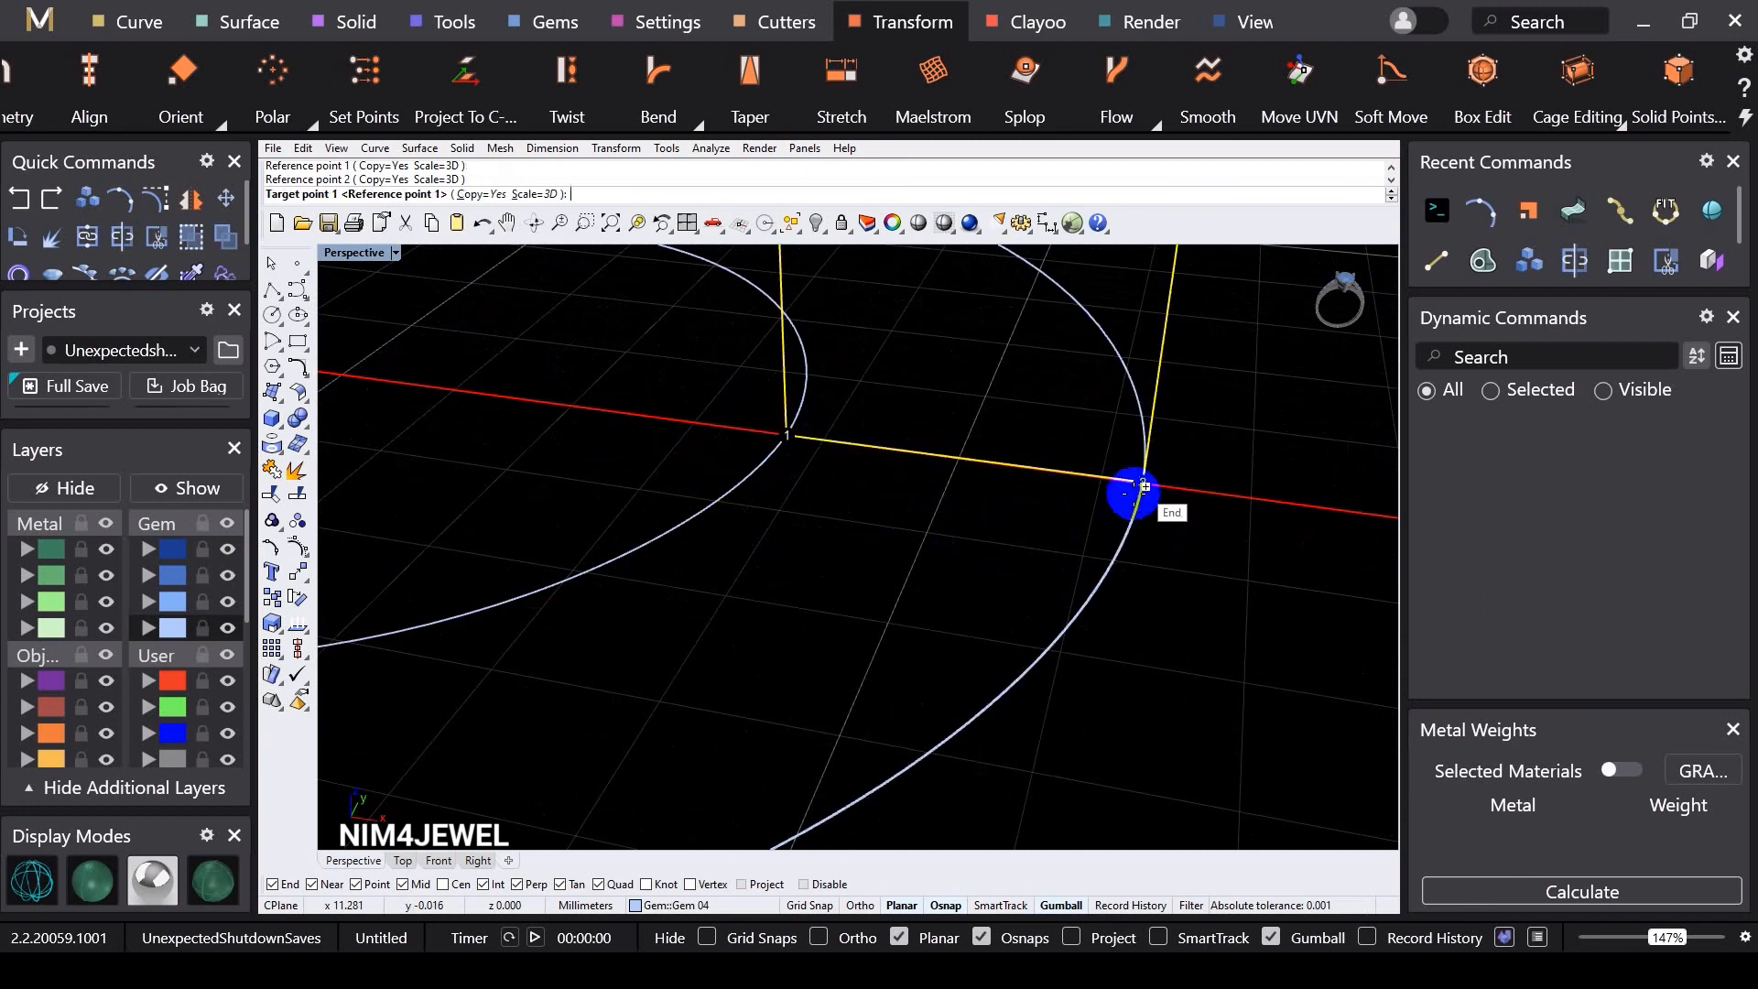
# Step: Set the Orient scale to 1D and place a rectangle copy between the two edge curves of one strand at the central crossing
pyautogui.scroll(5, 1115, 508)
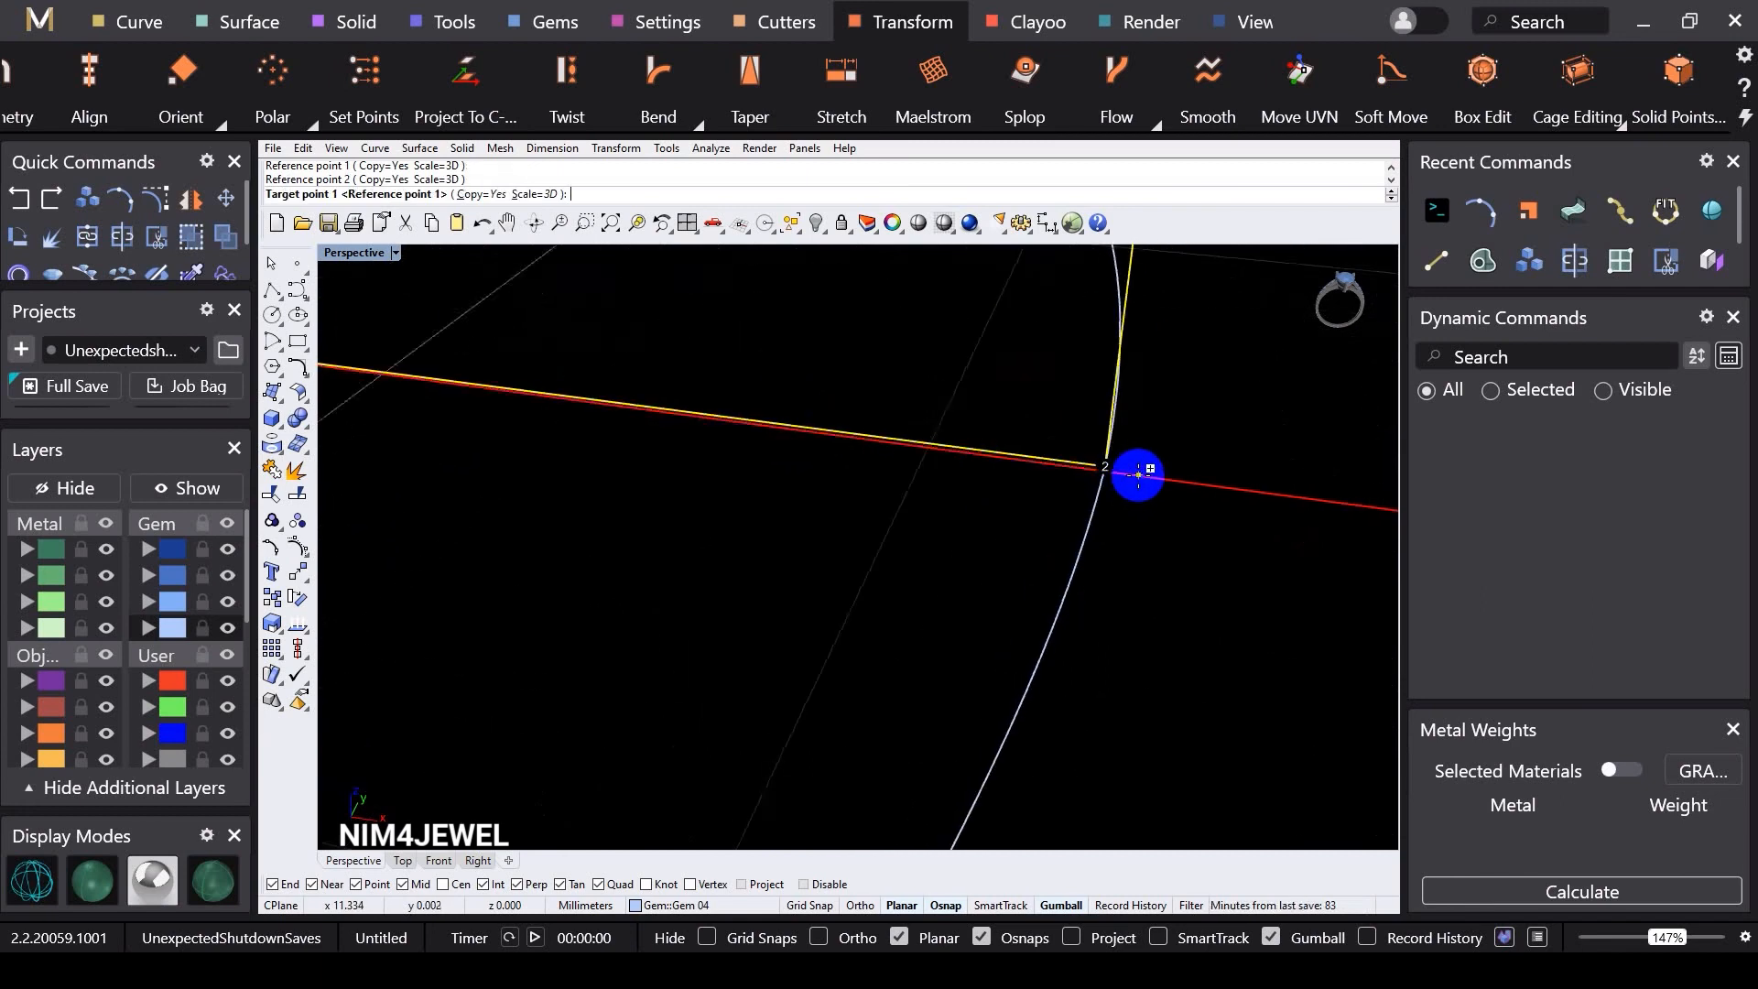
pyautogui.scroll(-8, 1154, 531)
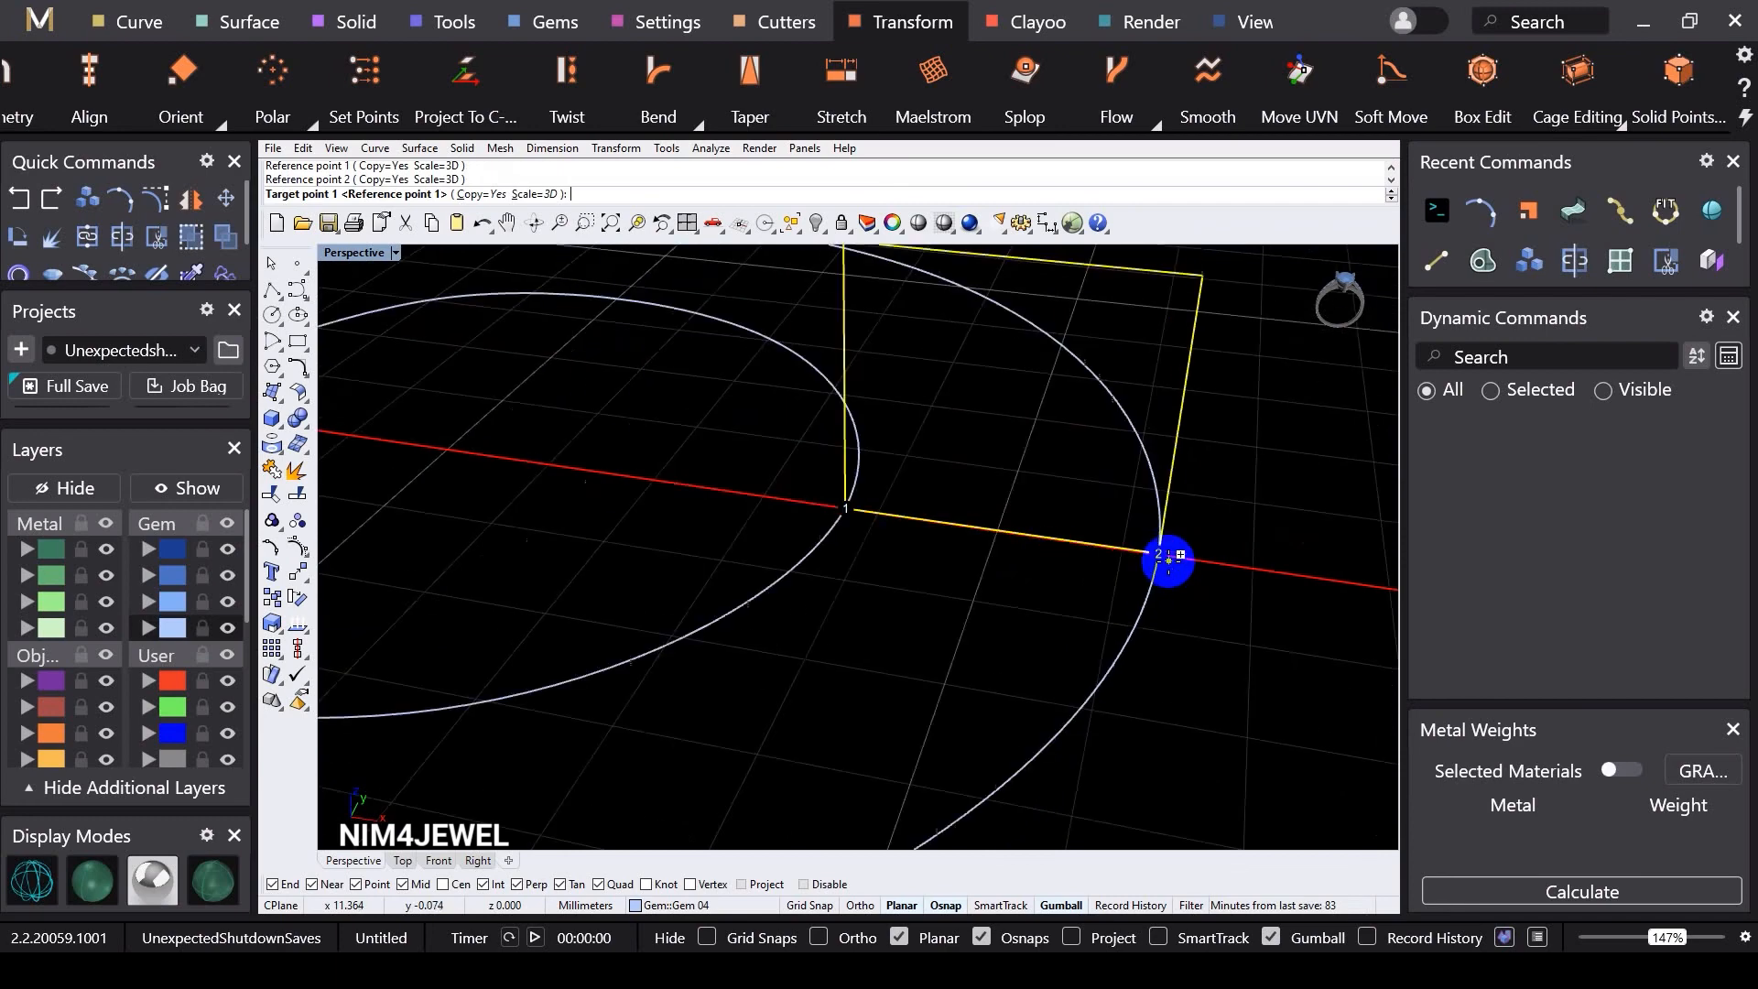
pyautogui.scroll(6, 607, 508)
pyautogui.moveTo(620, 522); pyautogui.dragTo(761, 628, button='right')
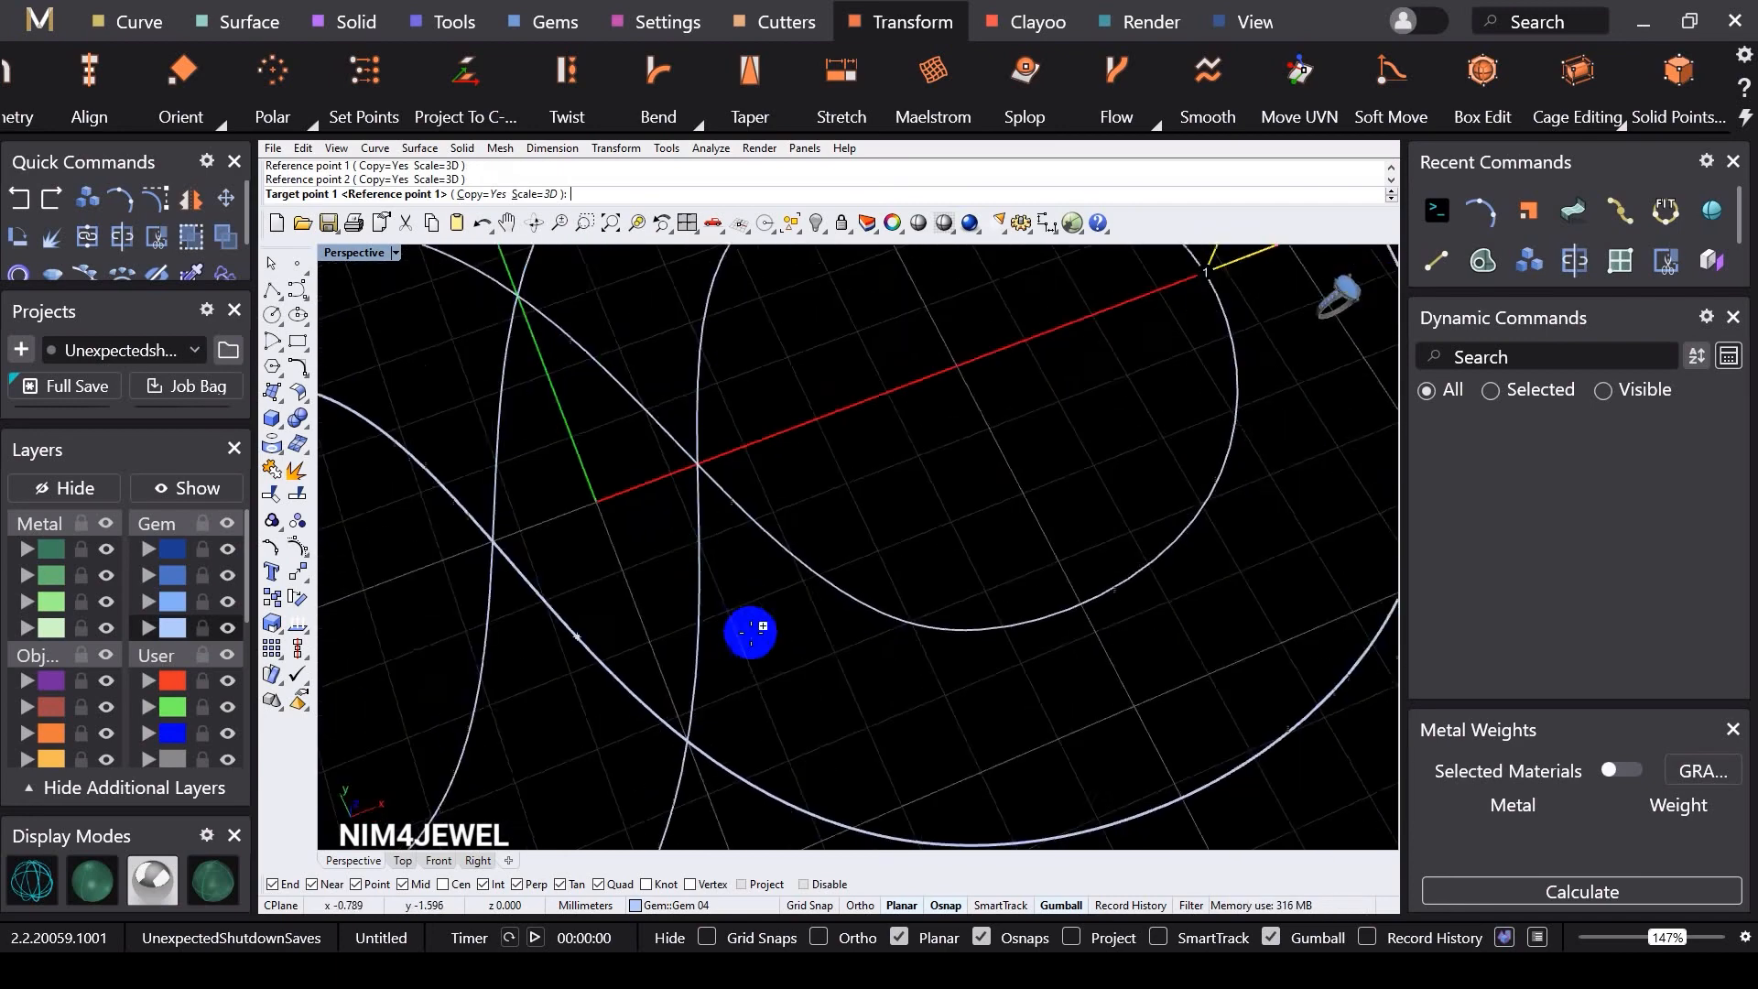
pyautogui.scroll(-4, 877, 609)
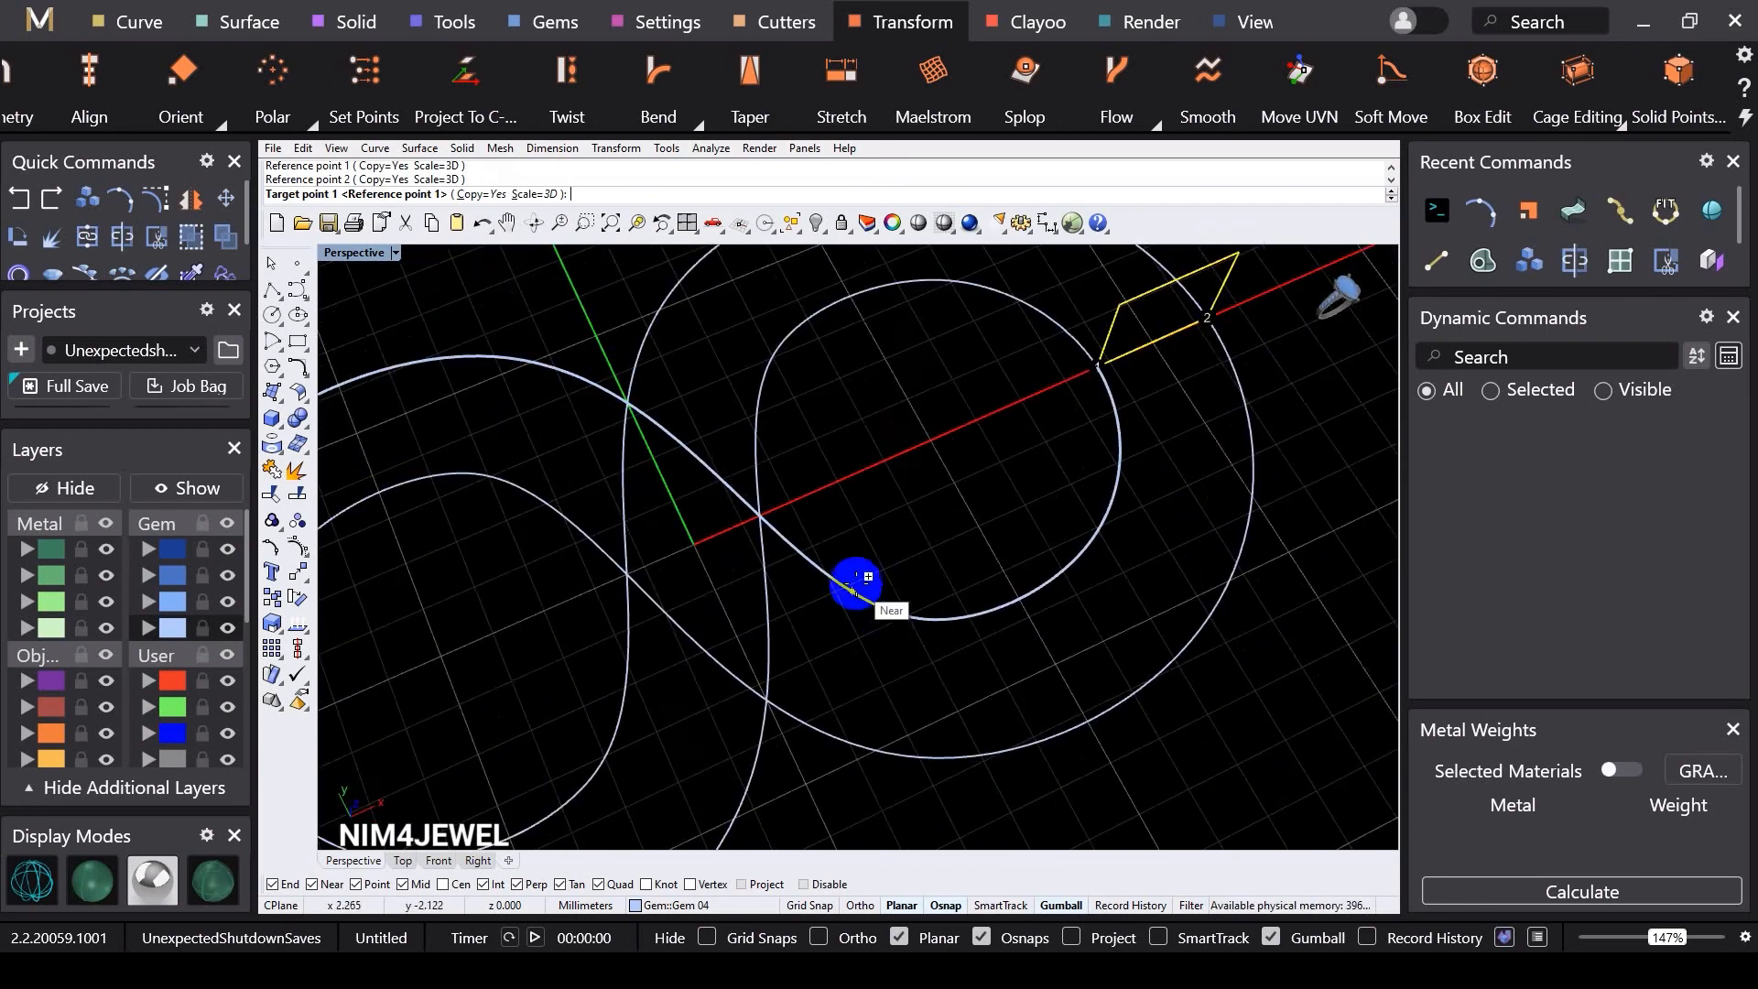
pyautogui.scroll(-4, 939, 512)
pyautogui.moveTo(934, 513); pyautogui.dragTo(888, 483, button='right')
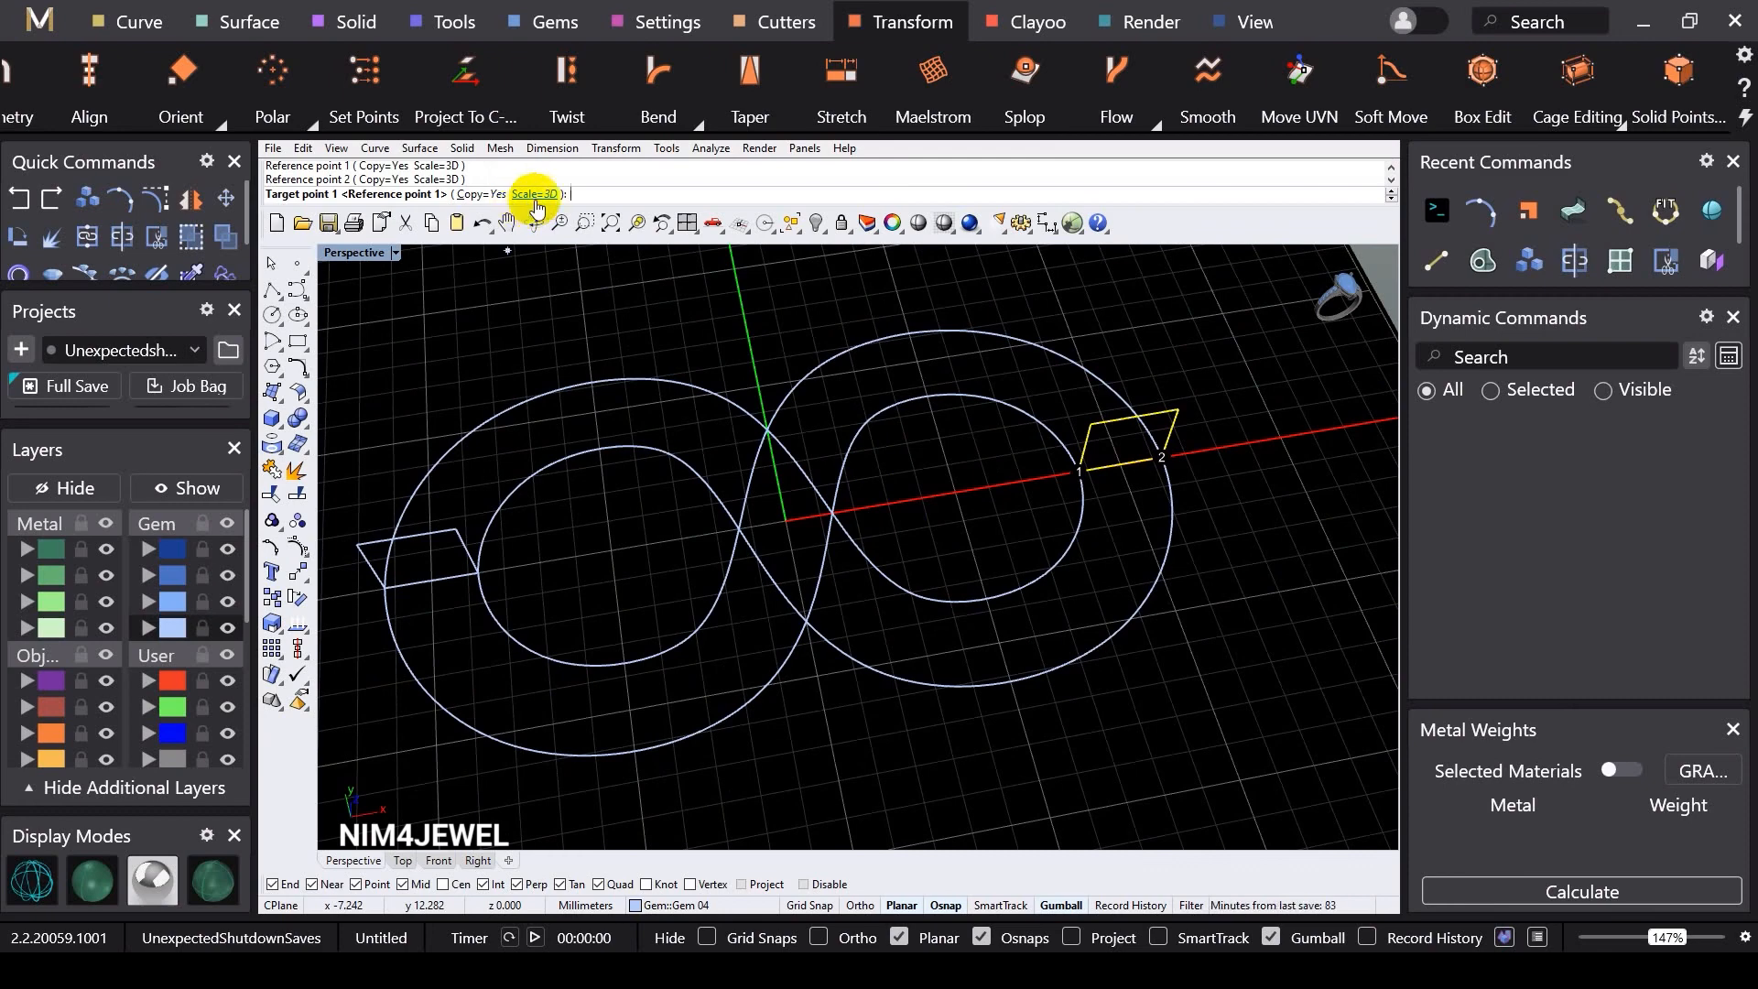
pyautogui.moveTo(566, 250); pyautogui.dragTo(764, 494, button='right')
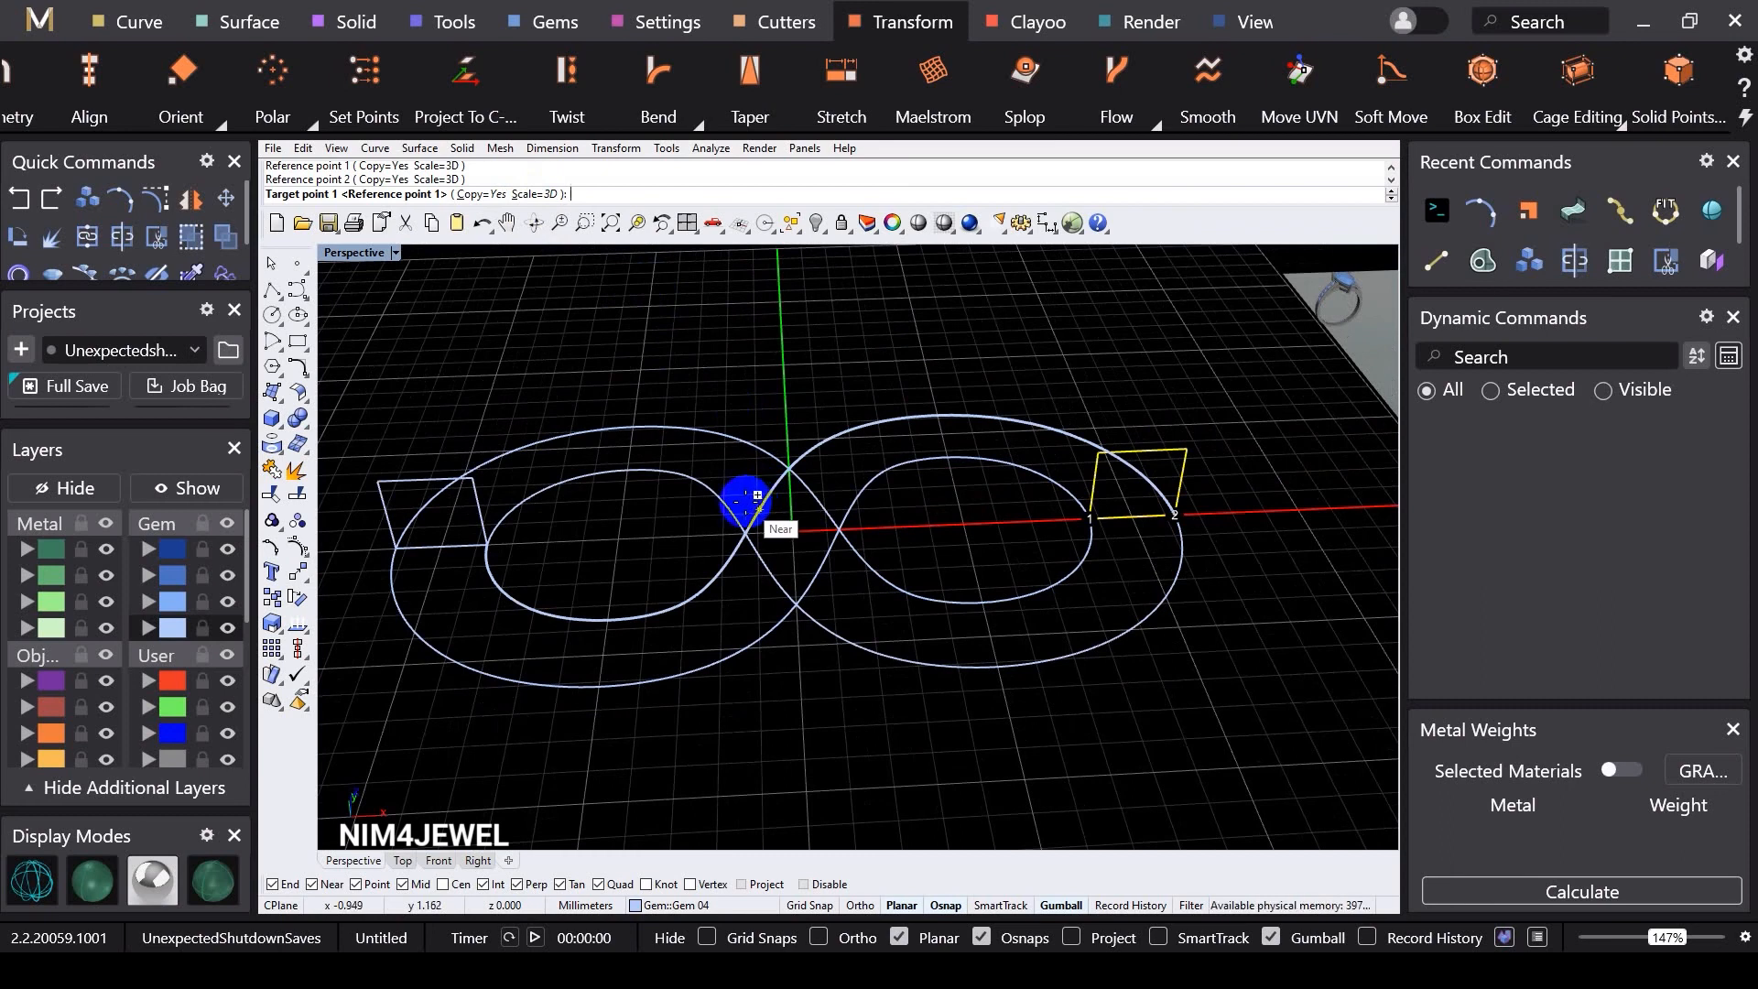
pyautogui.click(530, 194)
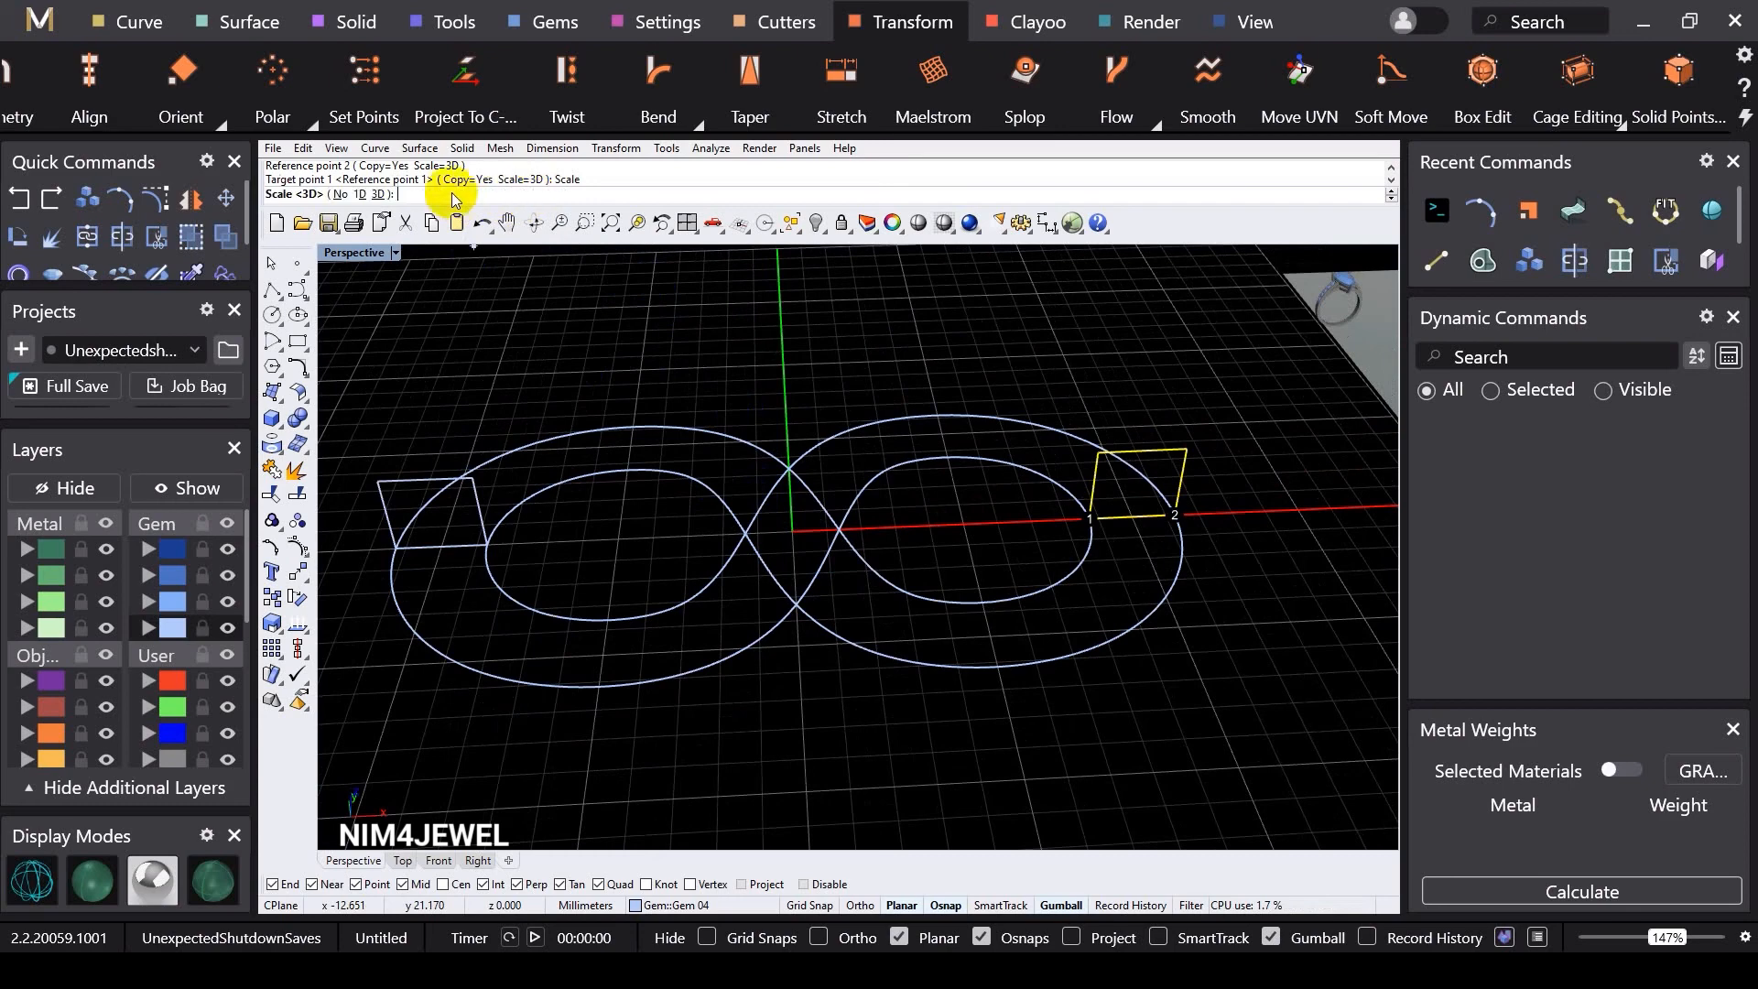
pyautogui.click(356, 194)
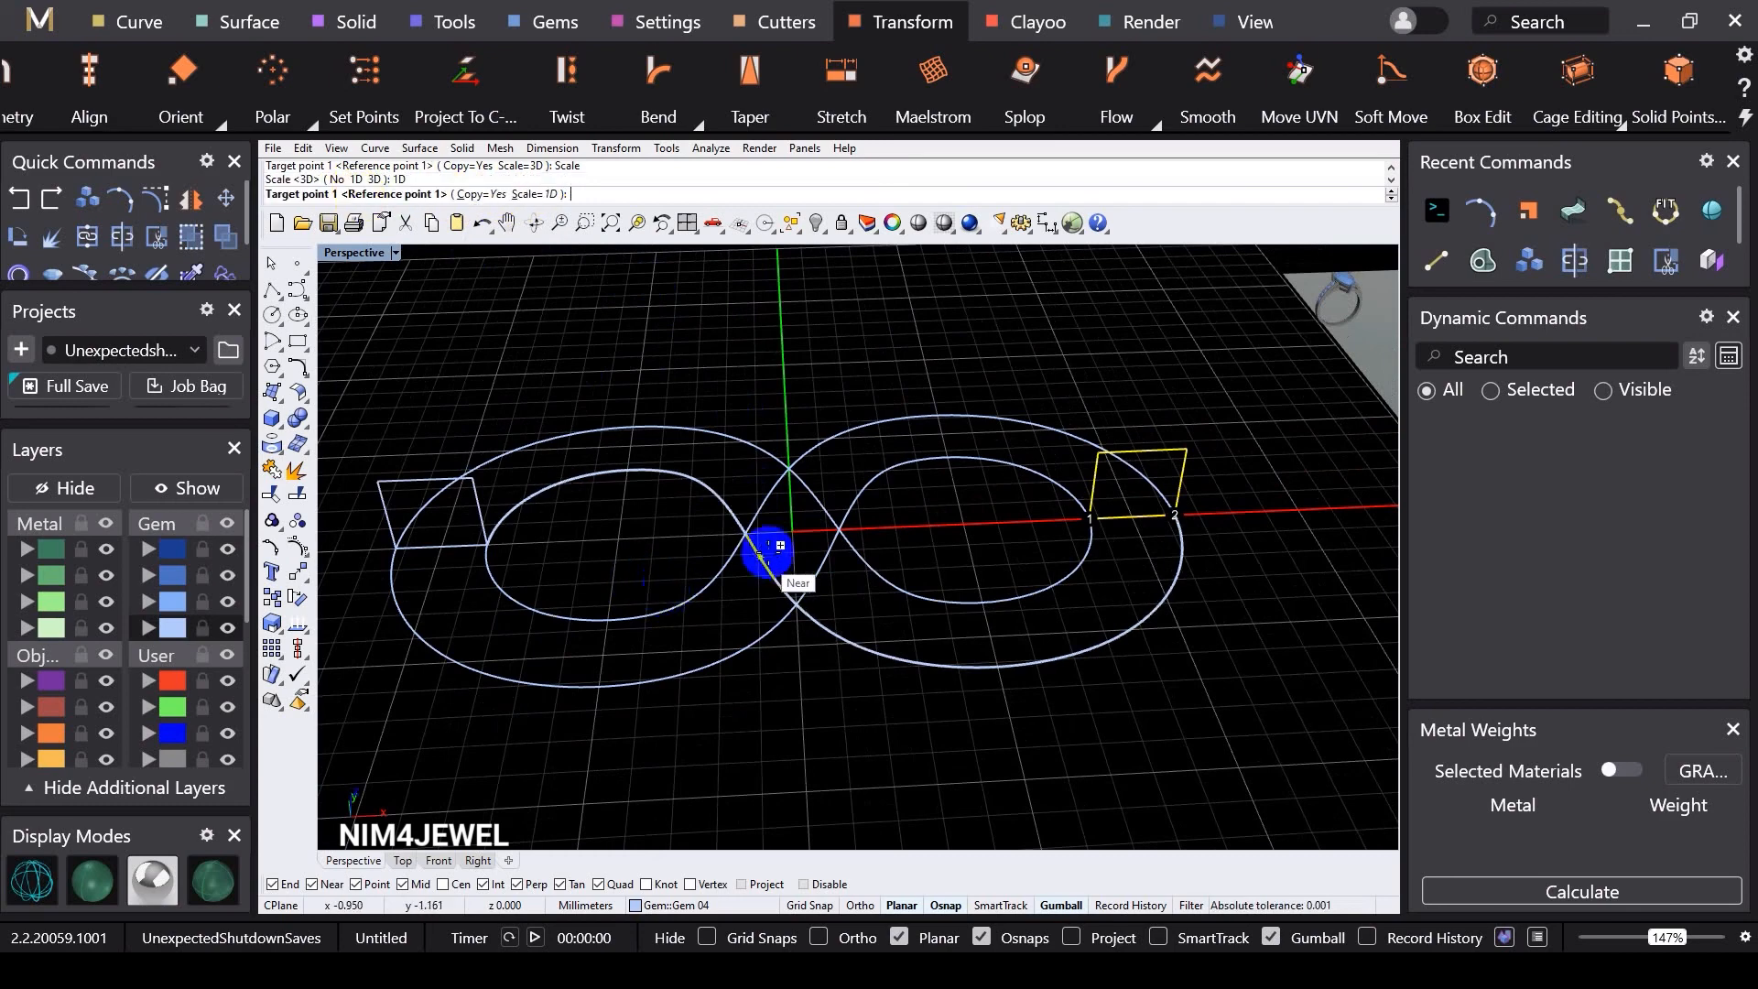
pyautogui.scroll(5, 770, 547)
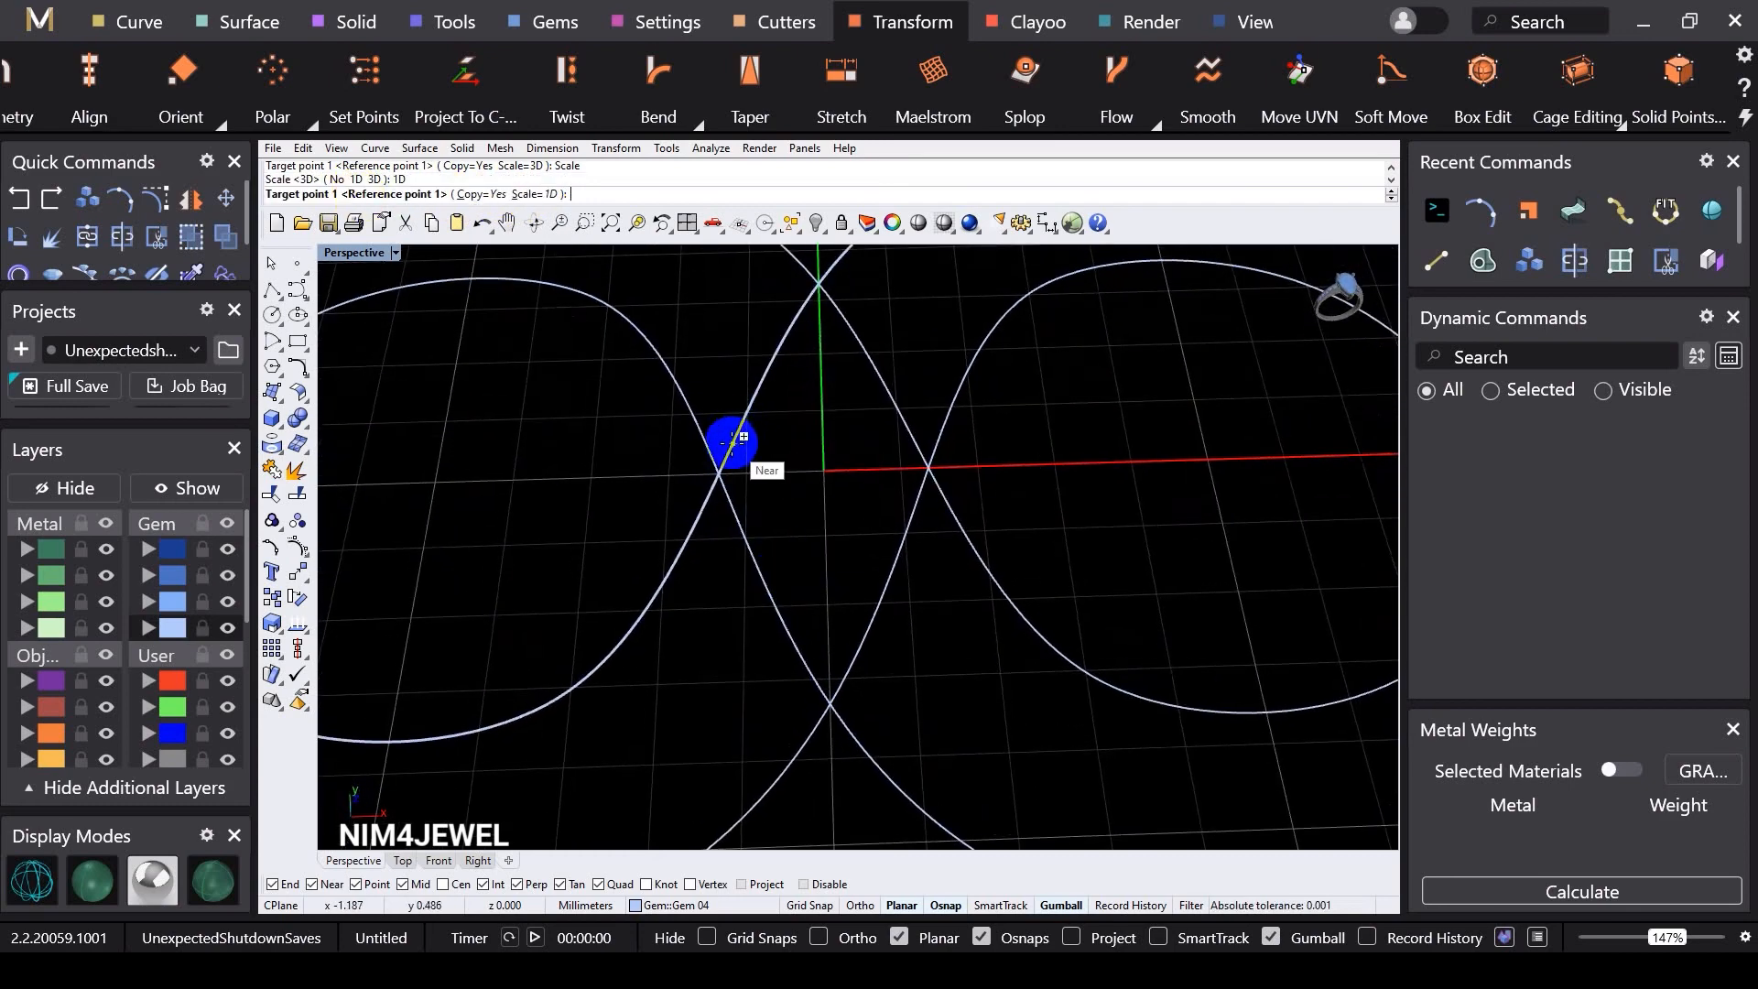
pyautogui.click(733, 443)
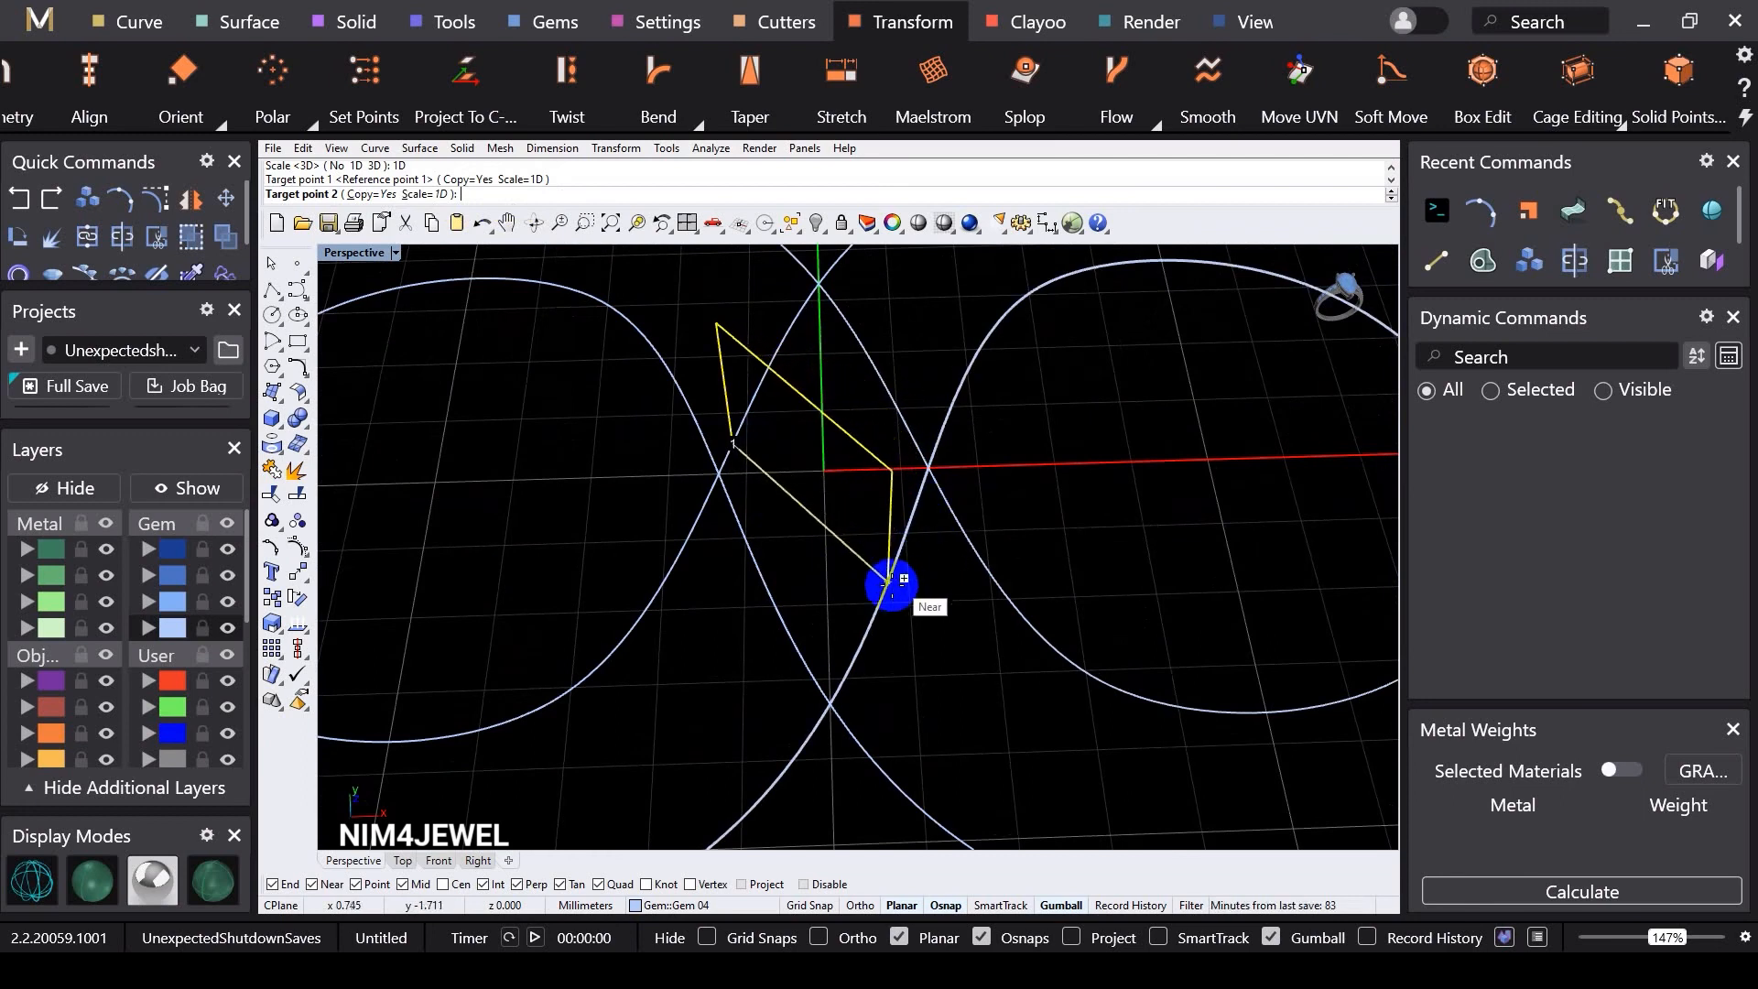
pyautogui.click(928, 490)
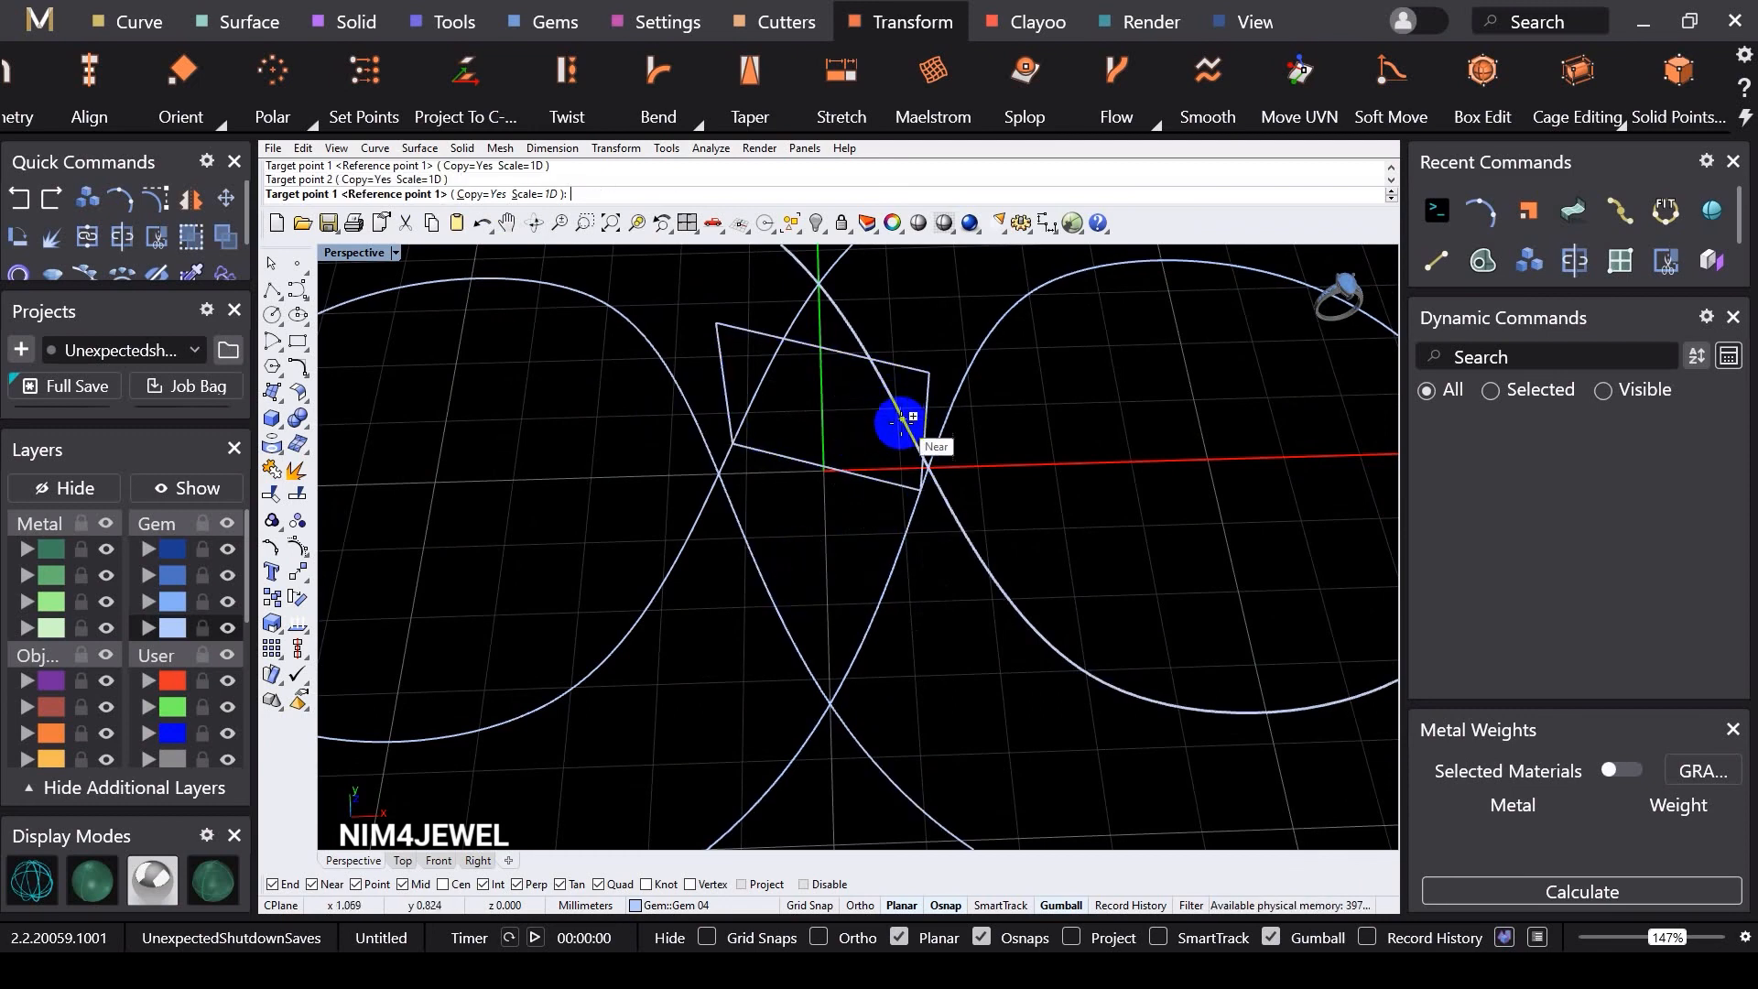
# Step: Place a second rectangle copy across the other strand at the crossing, between its two edge curves, and finish Orient
pyautogui.click(911, 448)
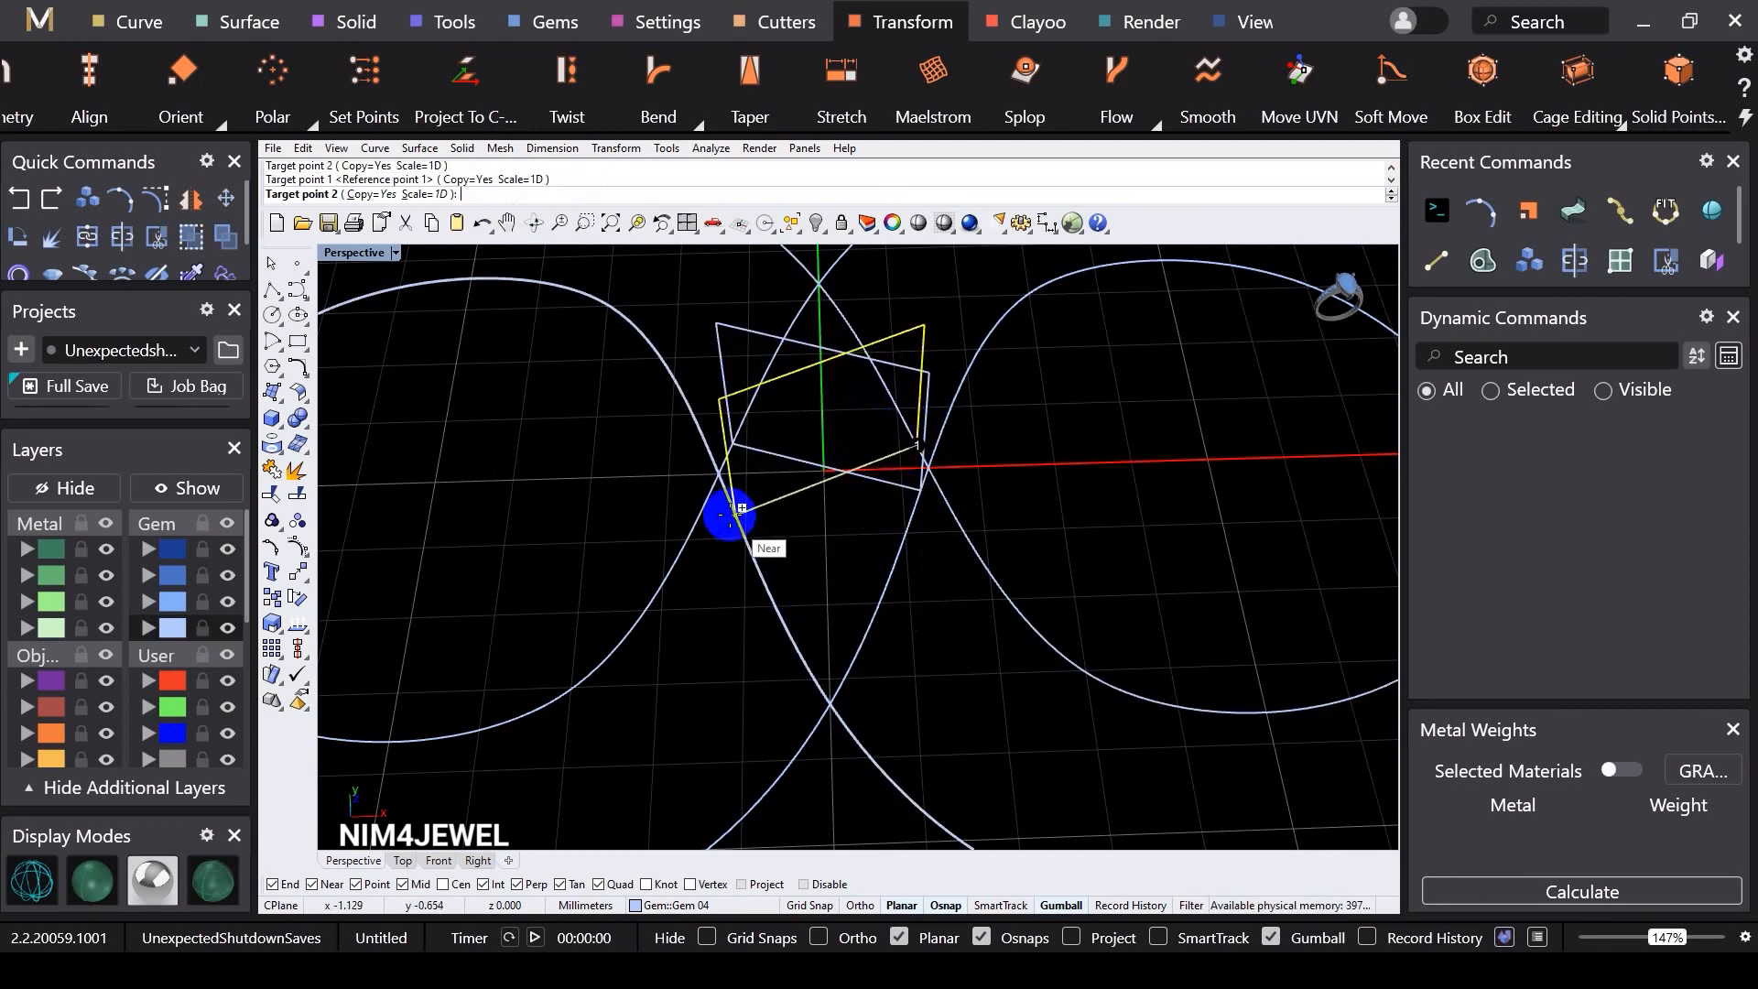
pyautogui.click(732, 502)
pyautogui.scroll(-6, 802, 563)
pyautogui.rightClick(831, 586)
pyautogui.rightClick(838, 591)
pyautogui.moveTo(891, 641); pyautogui.dragTo(636, 538, button='right')
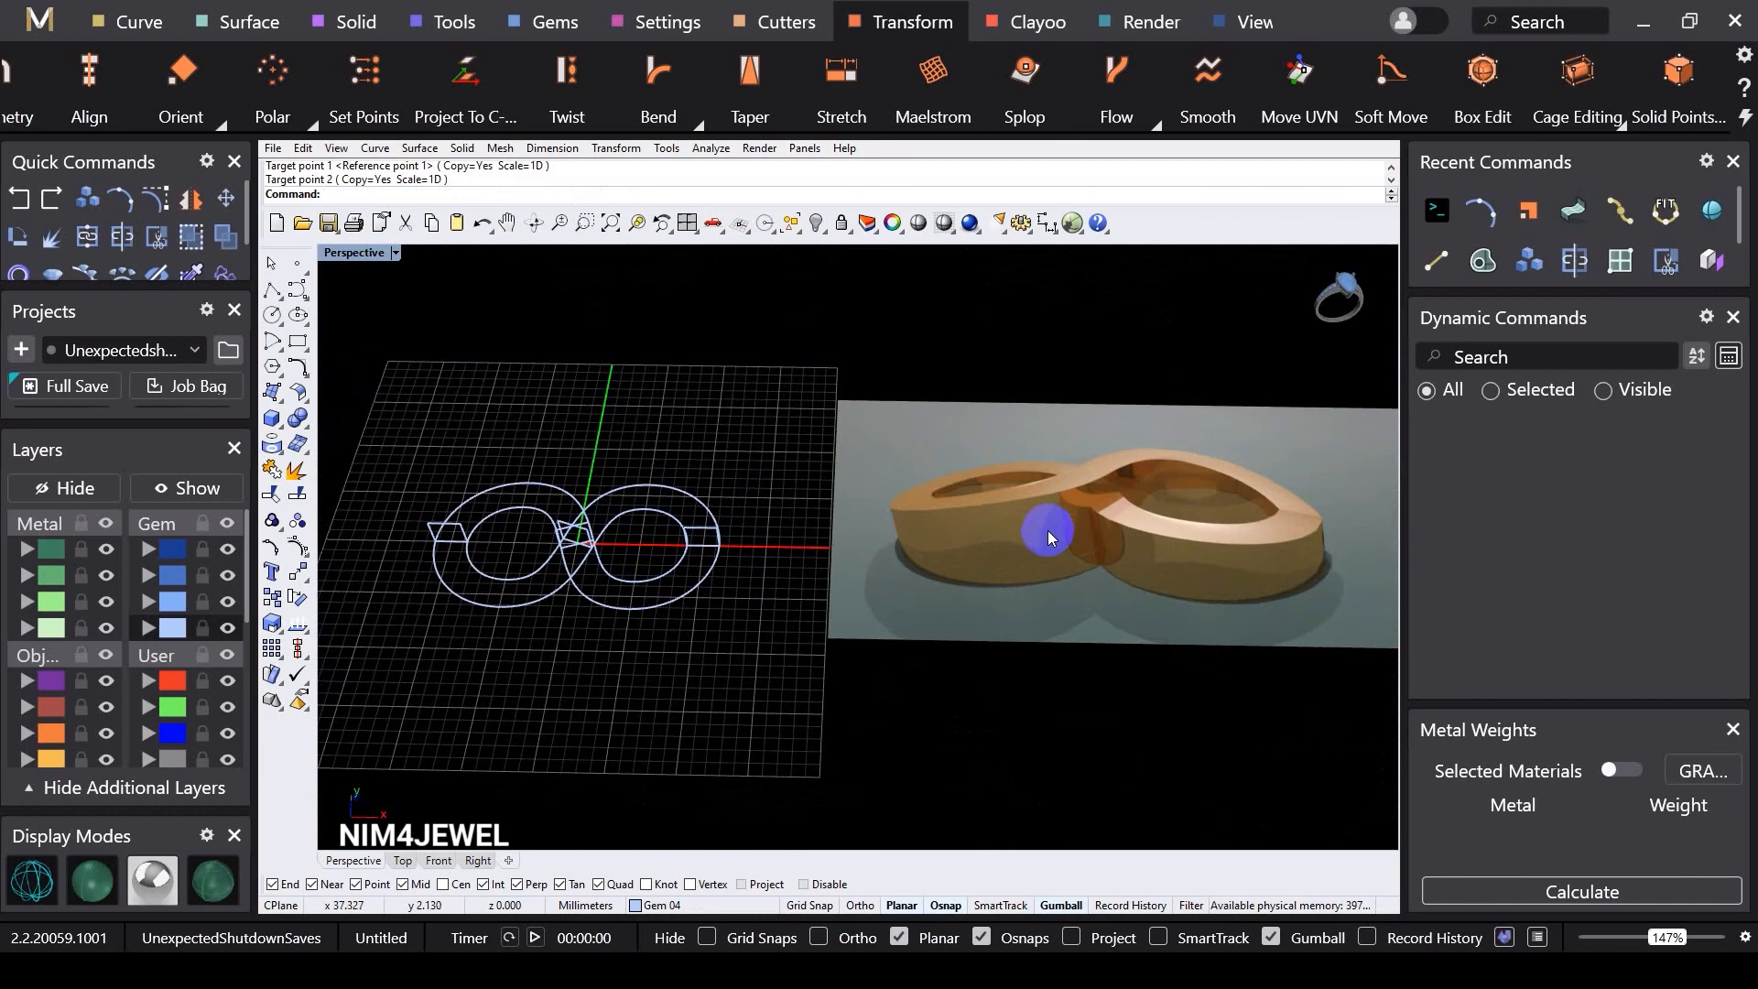
# Step: Compare the crossing rectangles with the overlapping strands at the centre of the reference image
pyautogui.scroll(10, 569, 530)
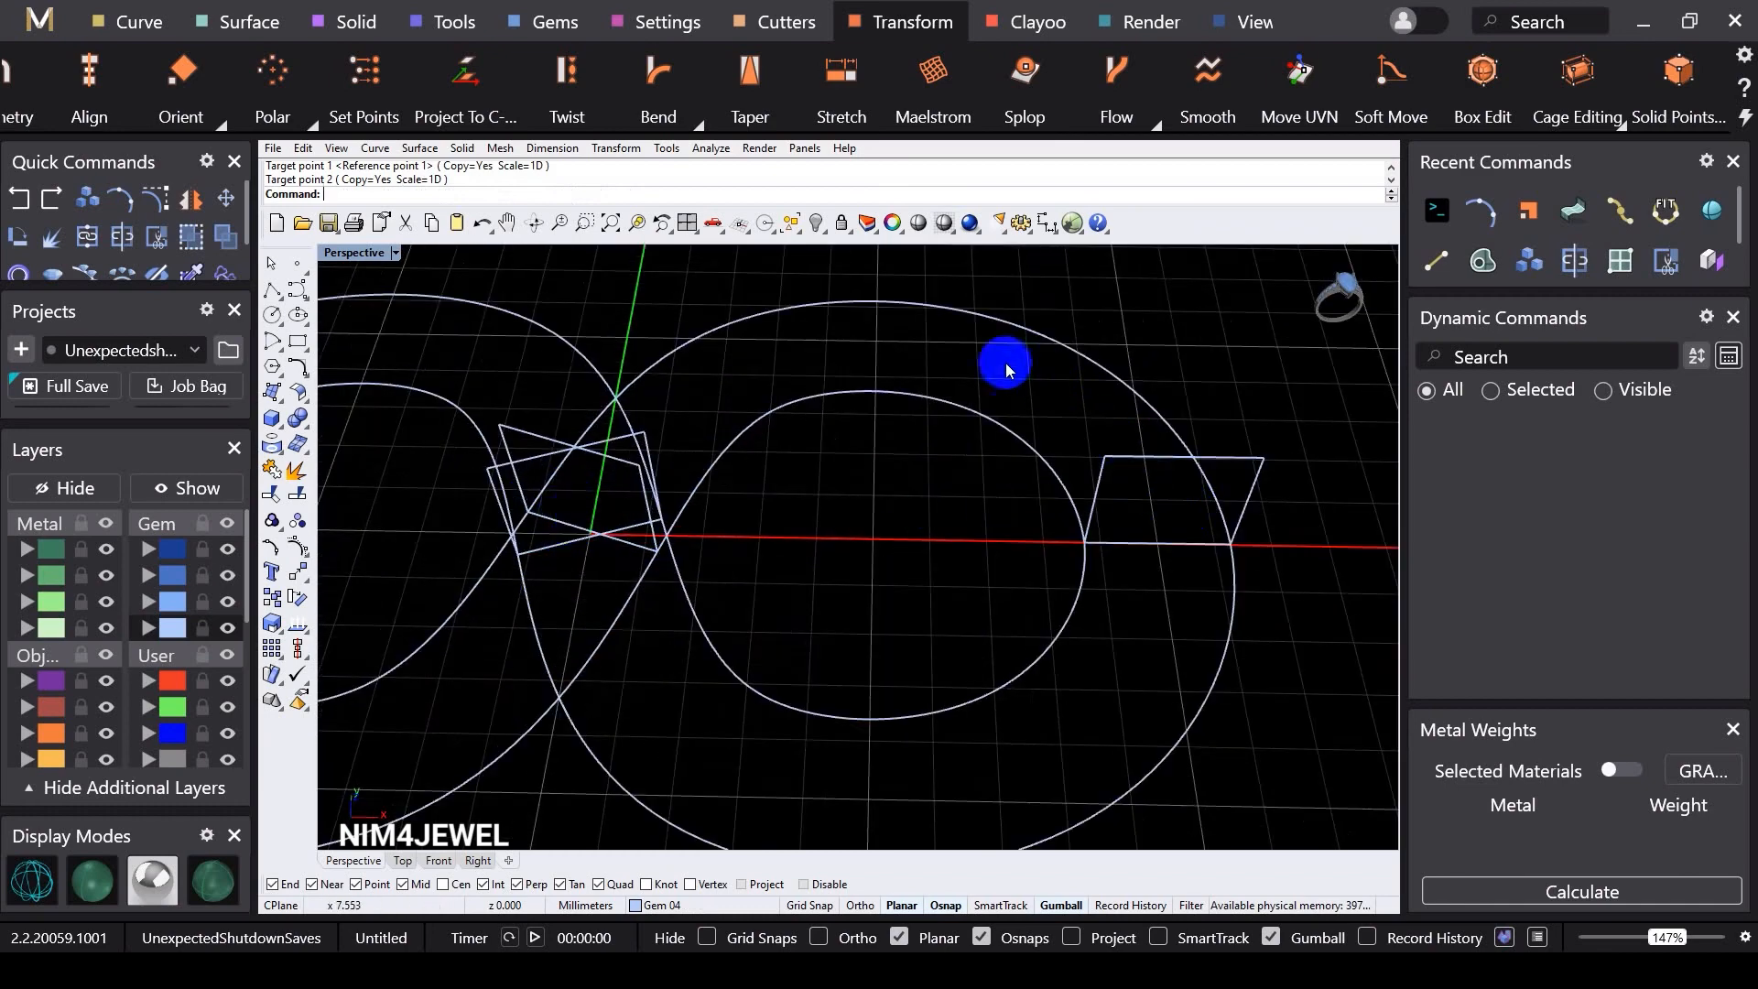
pyautogui.click(594, 496)
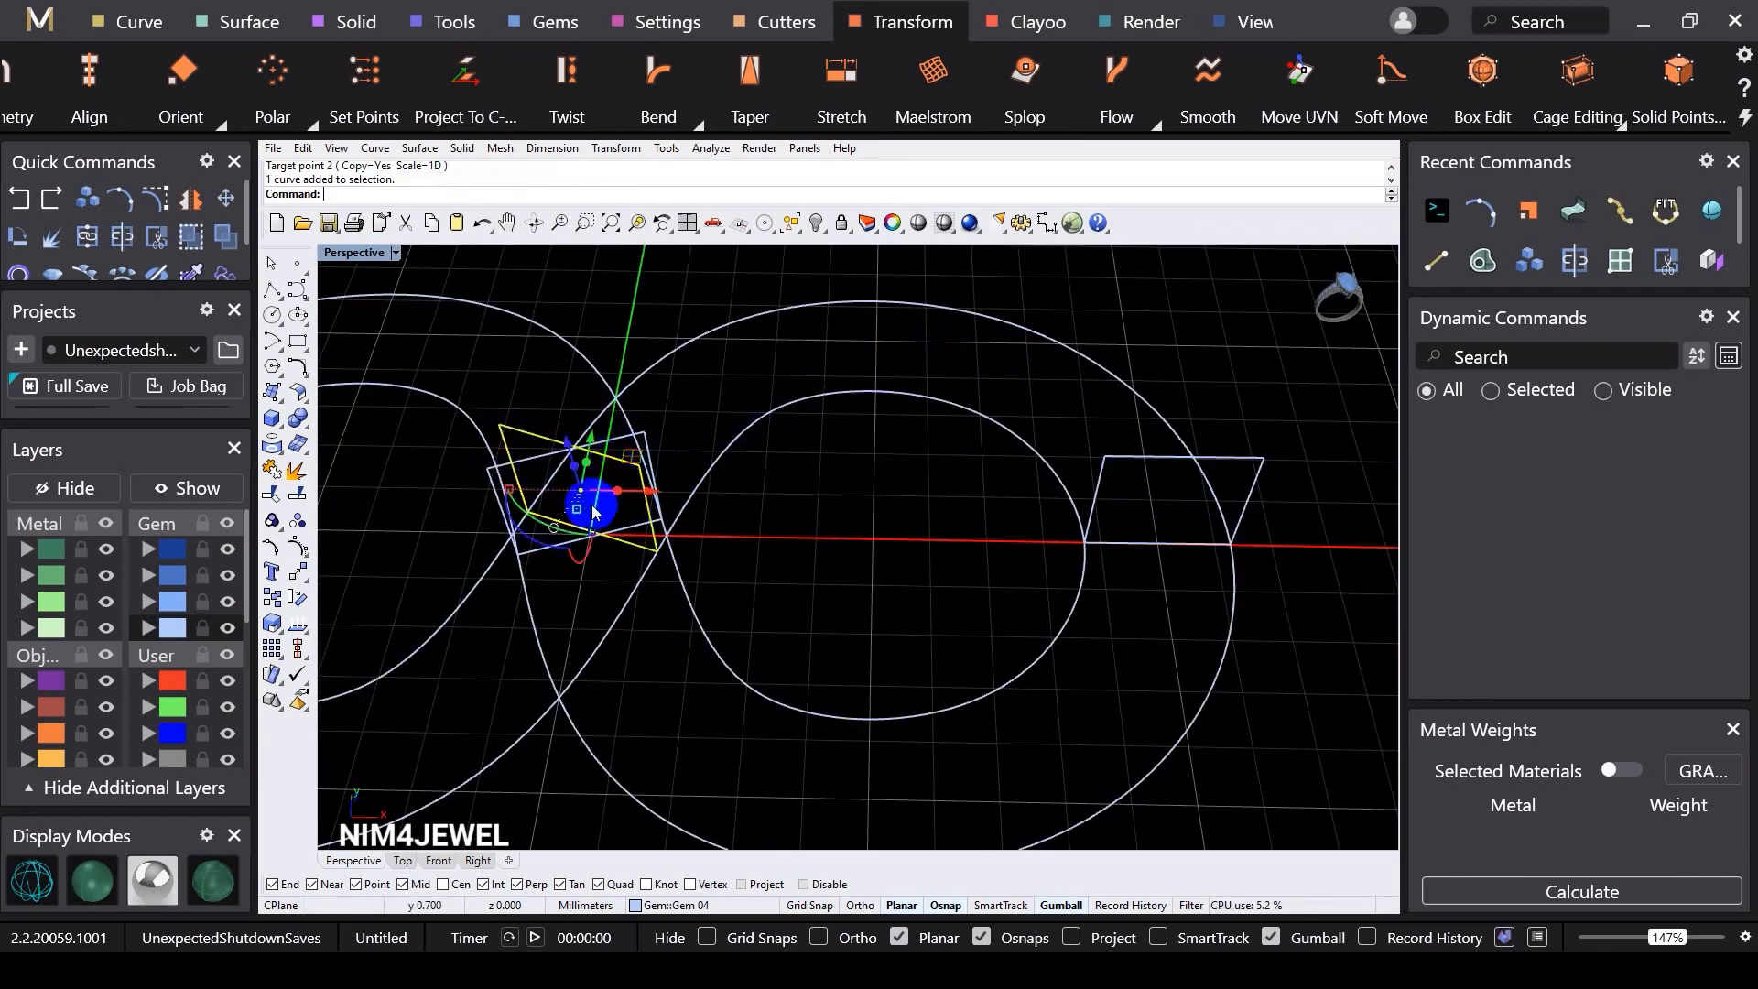
pyautogui.scroll(-10, 675, 542)
pyautogui.scroll(5, 629, 490)
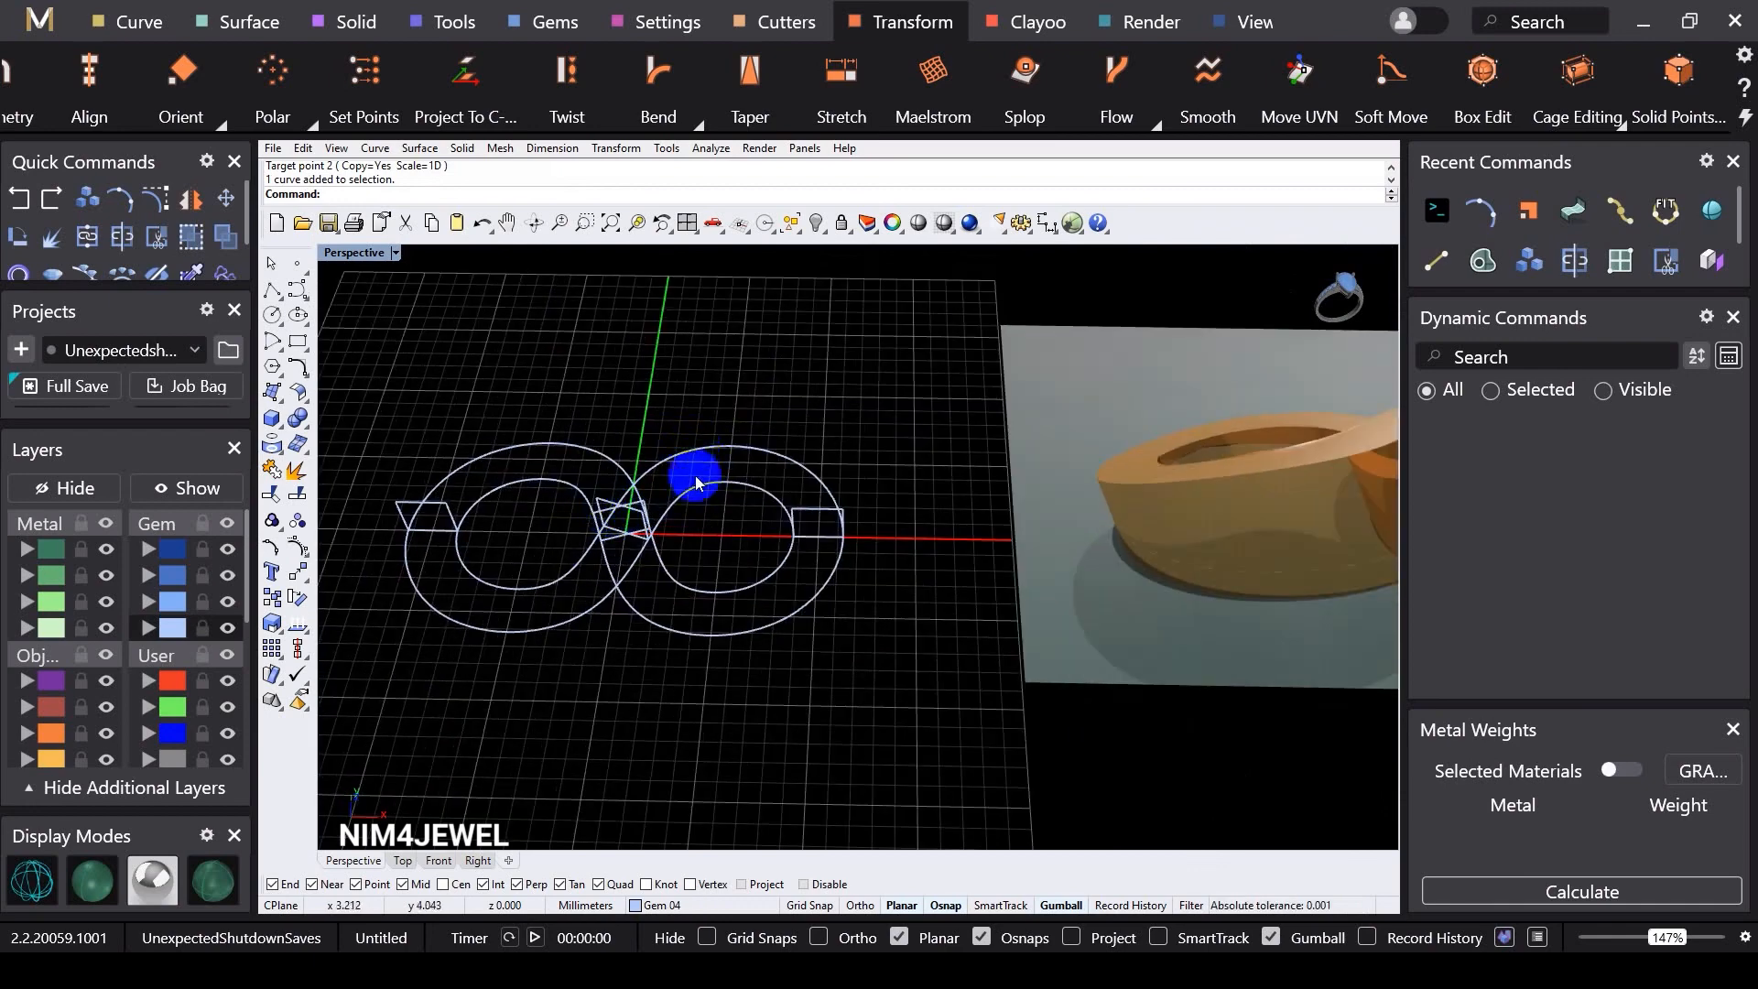
pyautogui.scroll(-3, 900, 526)
pyautogui.scroll(-3, 922, 490)
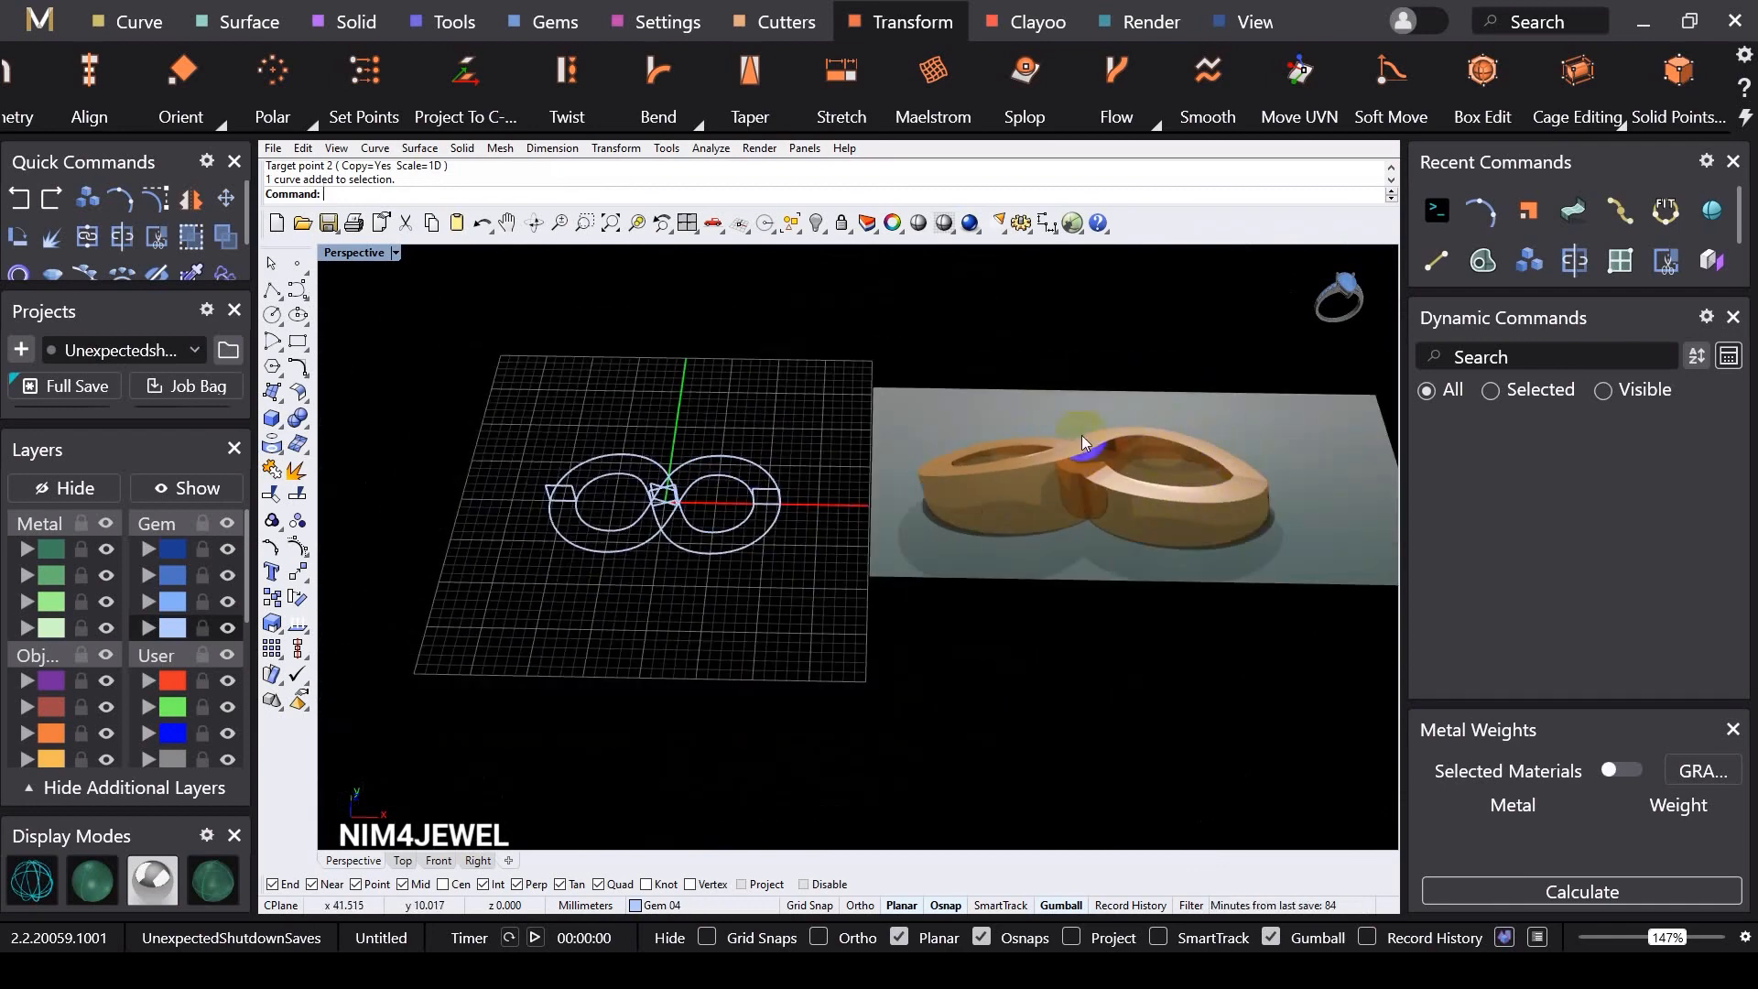
pyautogui.scroll(8, 699, 510)
# Step: Scale the first crossing rectangle upward in 1D from its base midpoint by a factor of about 1.73
pyautogui.click(668, 466)
pyautogui.scroll(-3, 825, 561)
pyautogui.scroll(3, 954, 589)
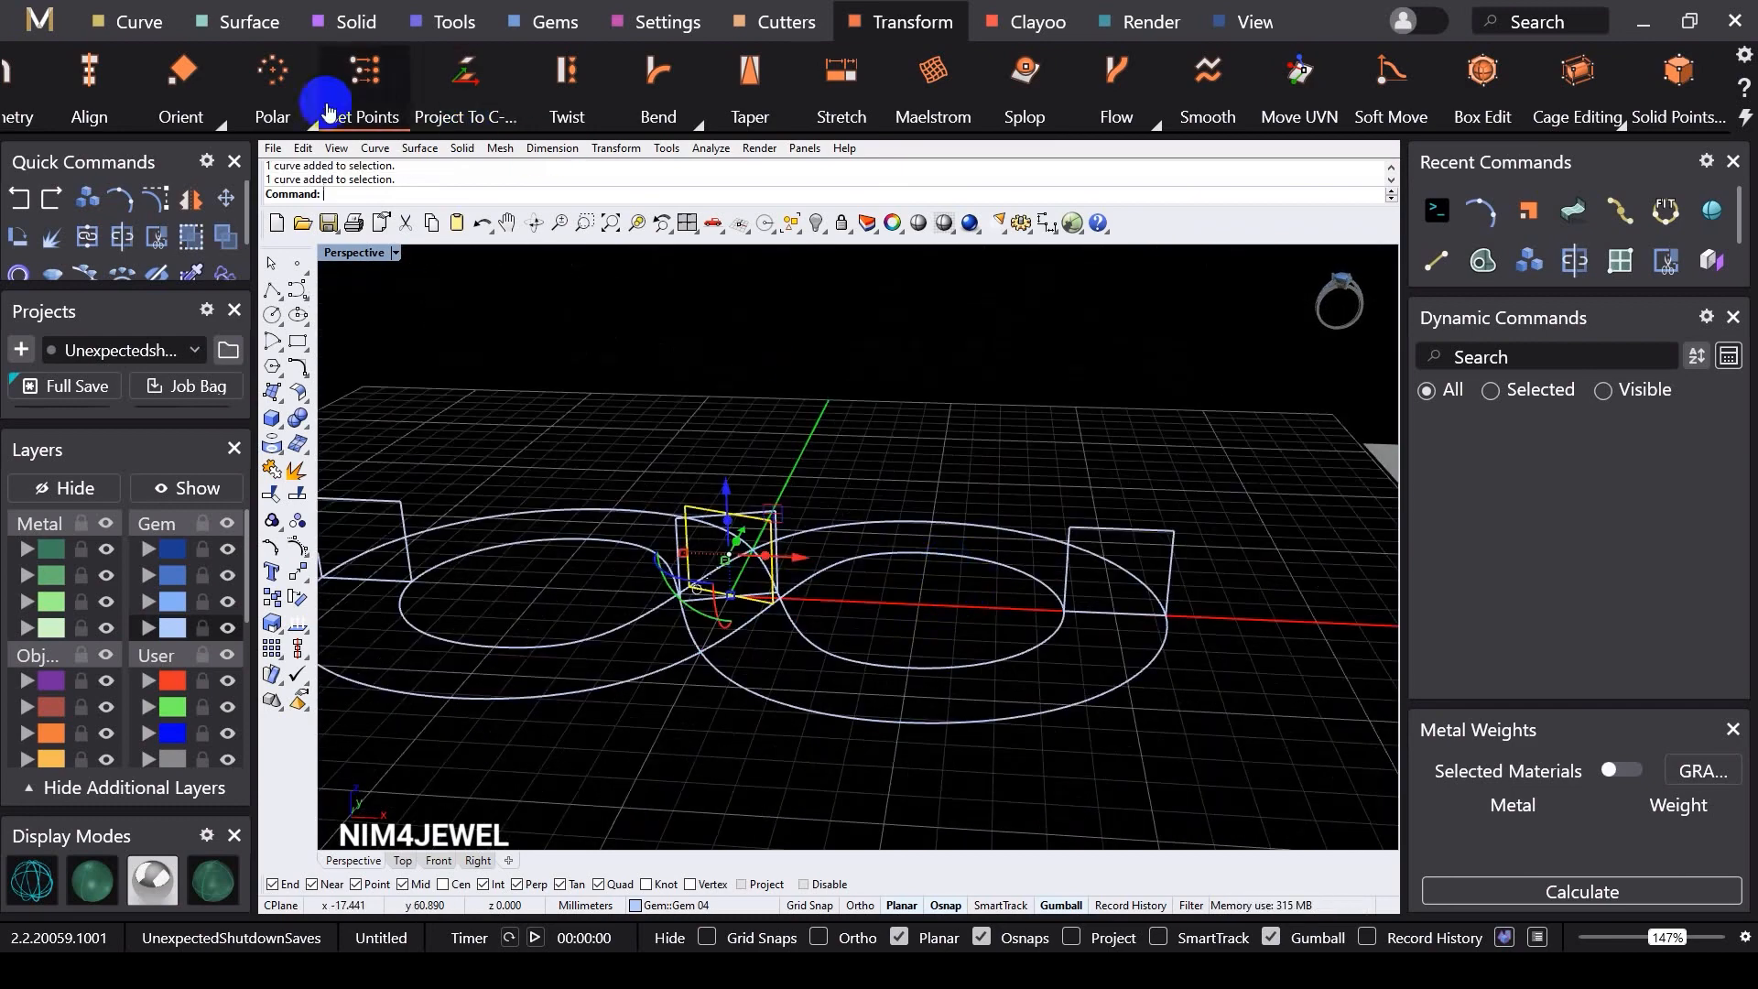
pyautogui.scroll(5, 632, 82)
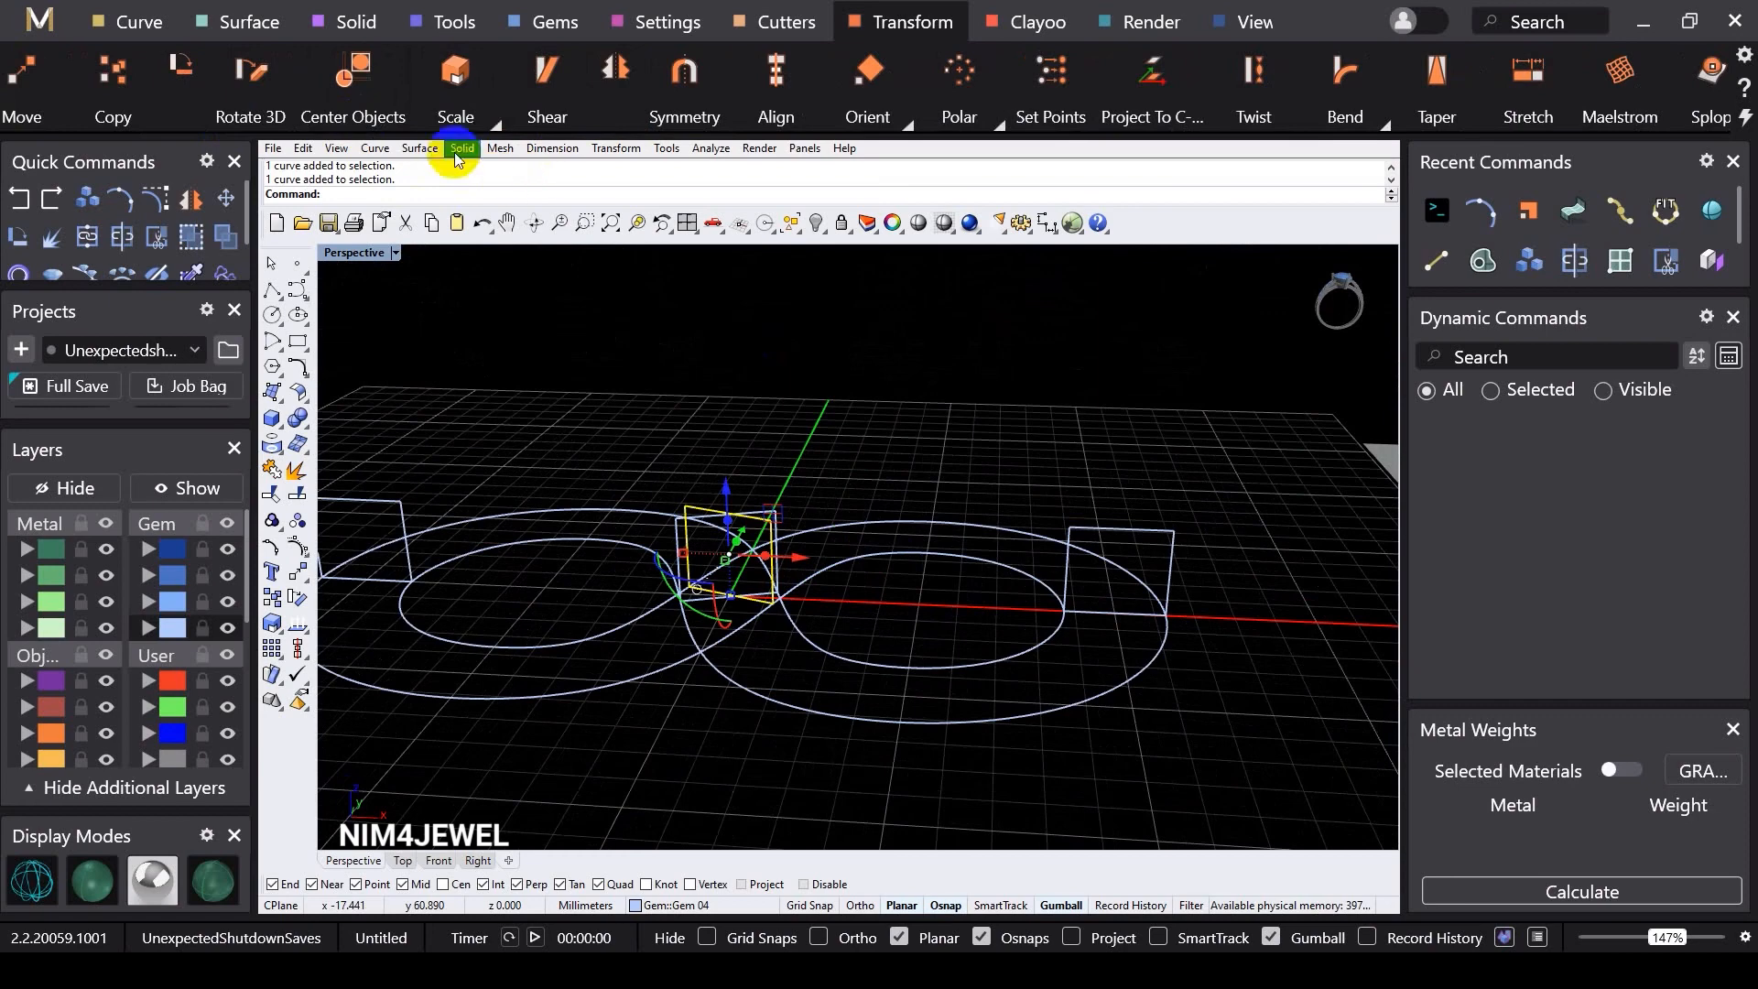
pyautogui.click(492, 121)
pyautogui.click(549, 179)
pyautogui.scroll(4, 735, 650)
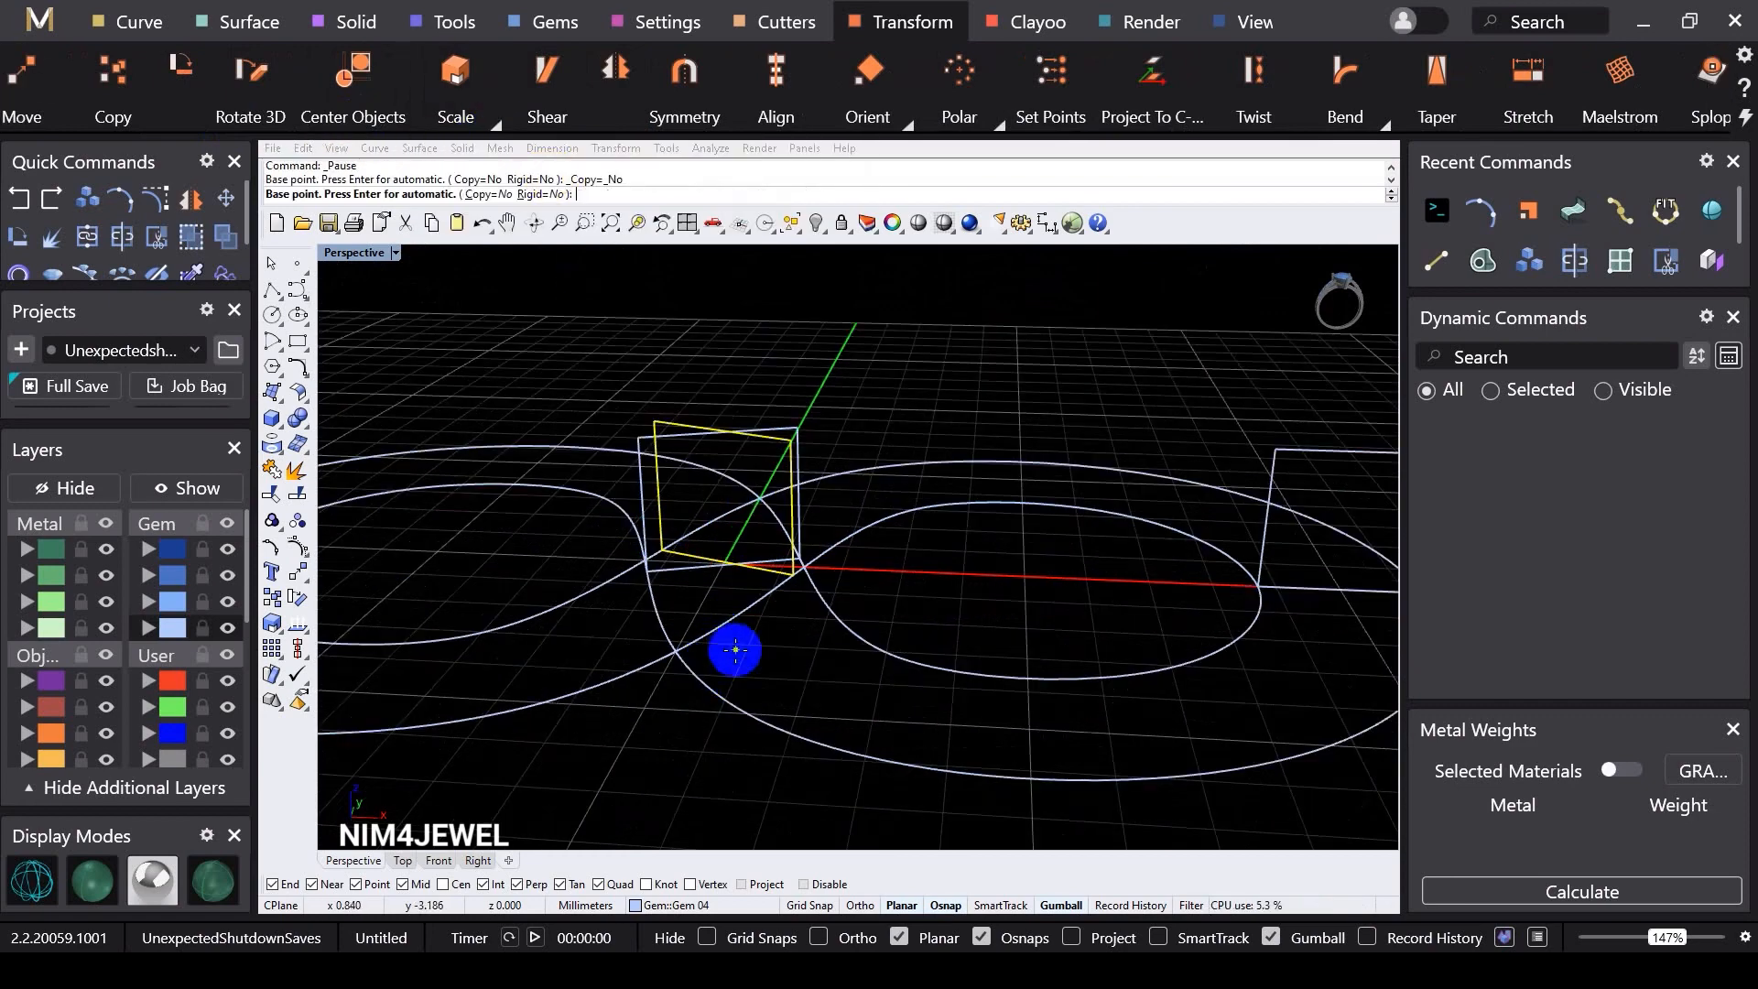
pyautogui.click(725, 555)
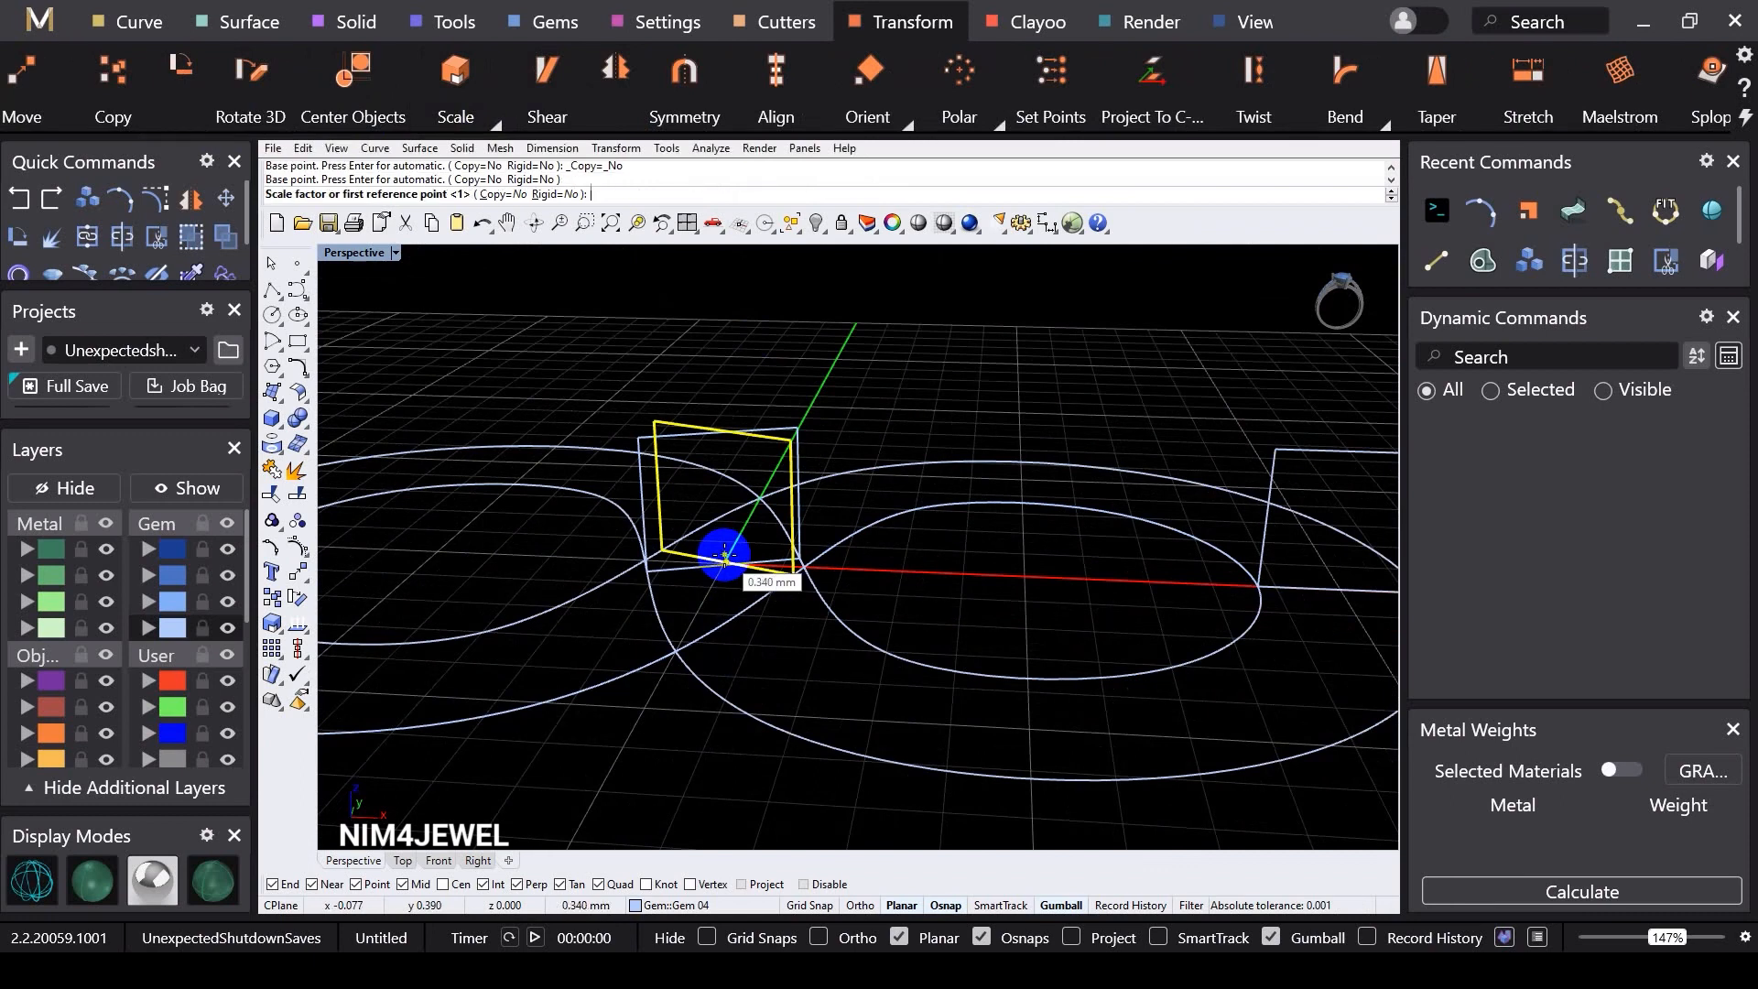
pyautogui.click(723, 424)
pyautogui.click(731, 332)
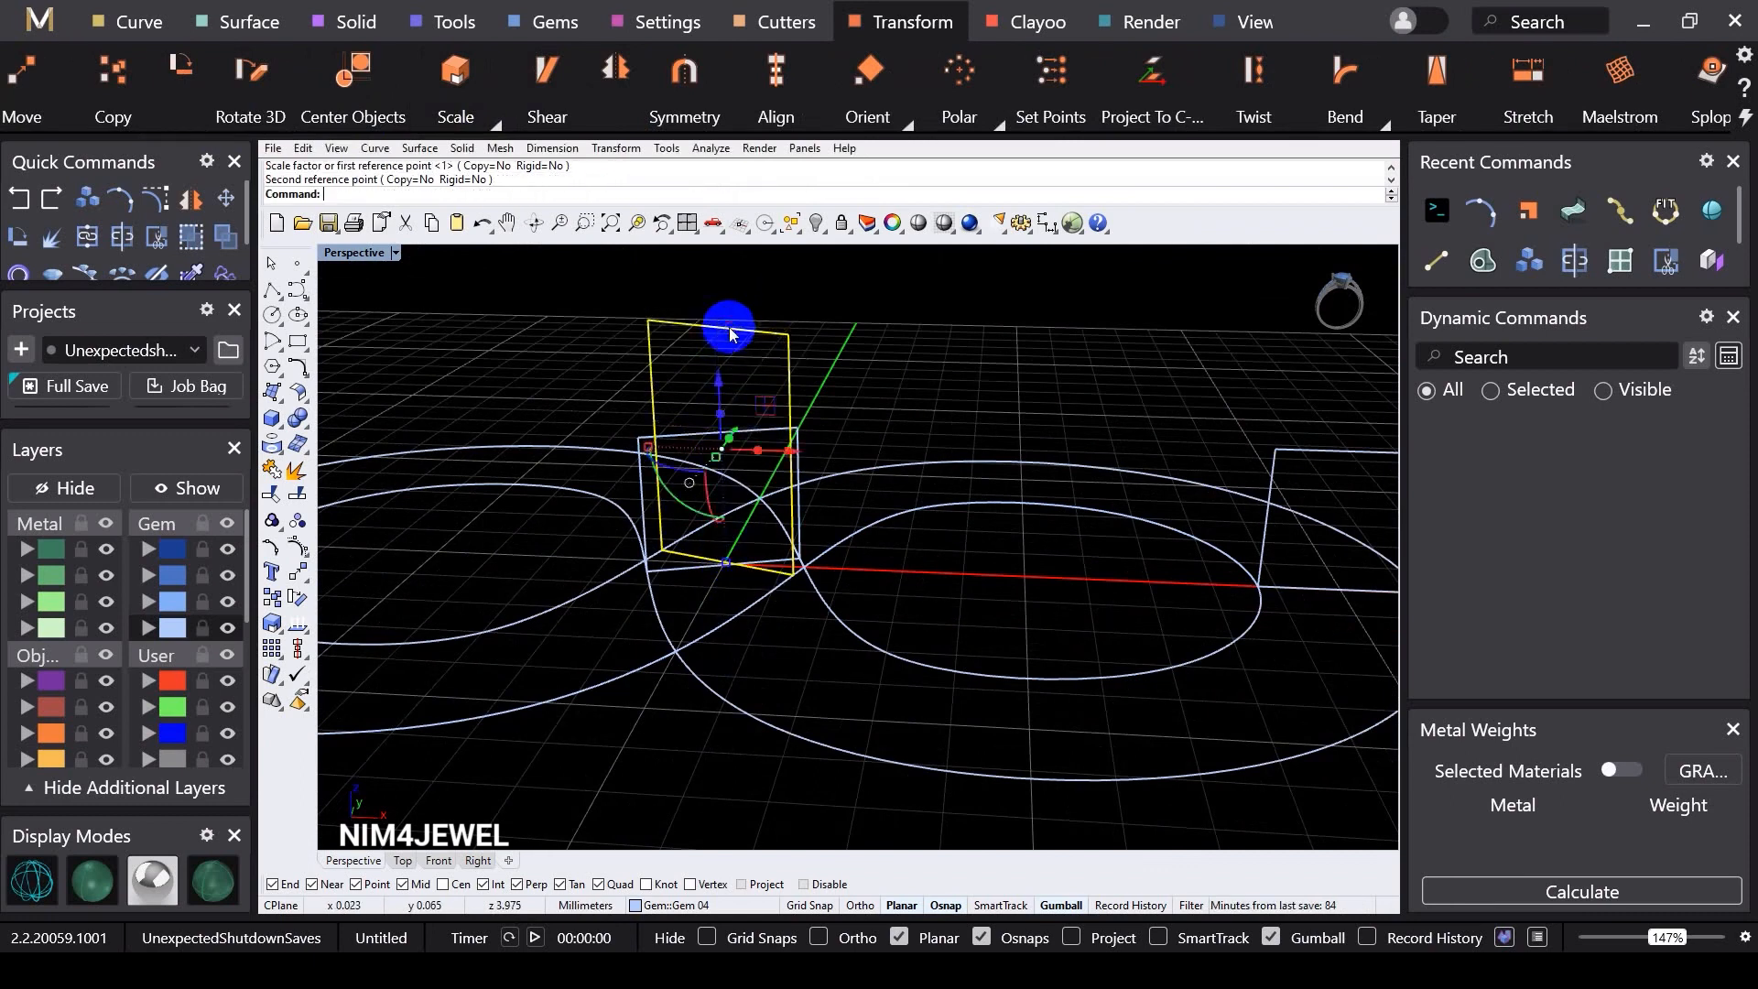
pyautogui.click(857, 385)
# Step: Scale the second crossing rectangle slightly taller in 1D from its base midpoint, keeping it lower than the first
pyautogui.scroll(-6, 857, 448)
pyautogui.scroll(8, 772, 429)
pyautogui.click(772, 443)
pyautogui.rightClick(772, 446)
pyautogui.click(793, 610)
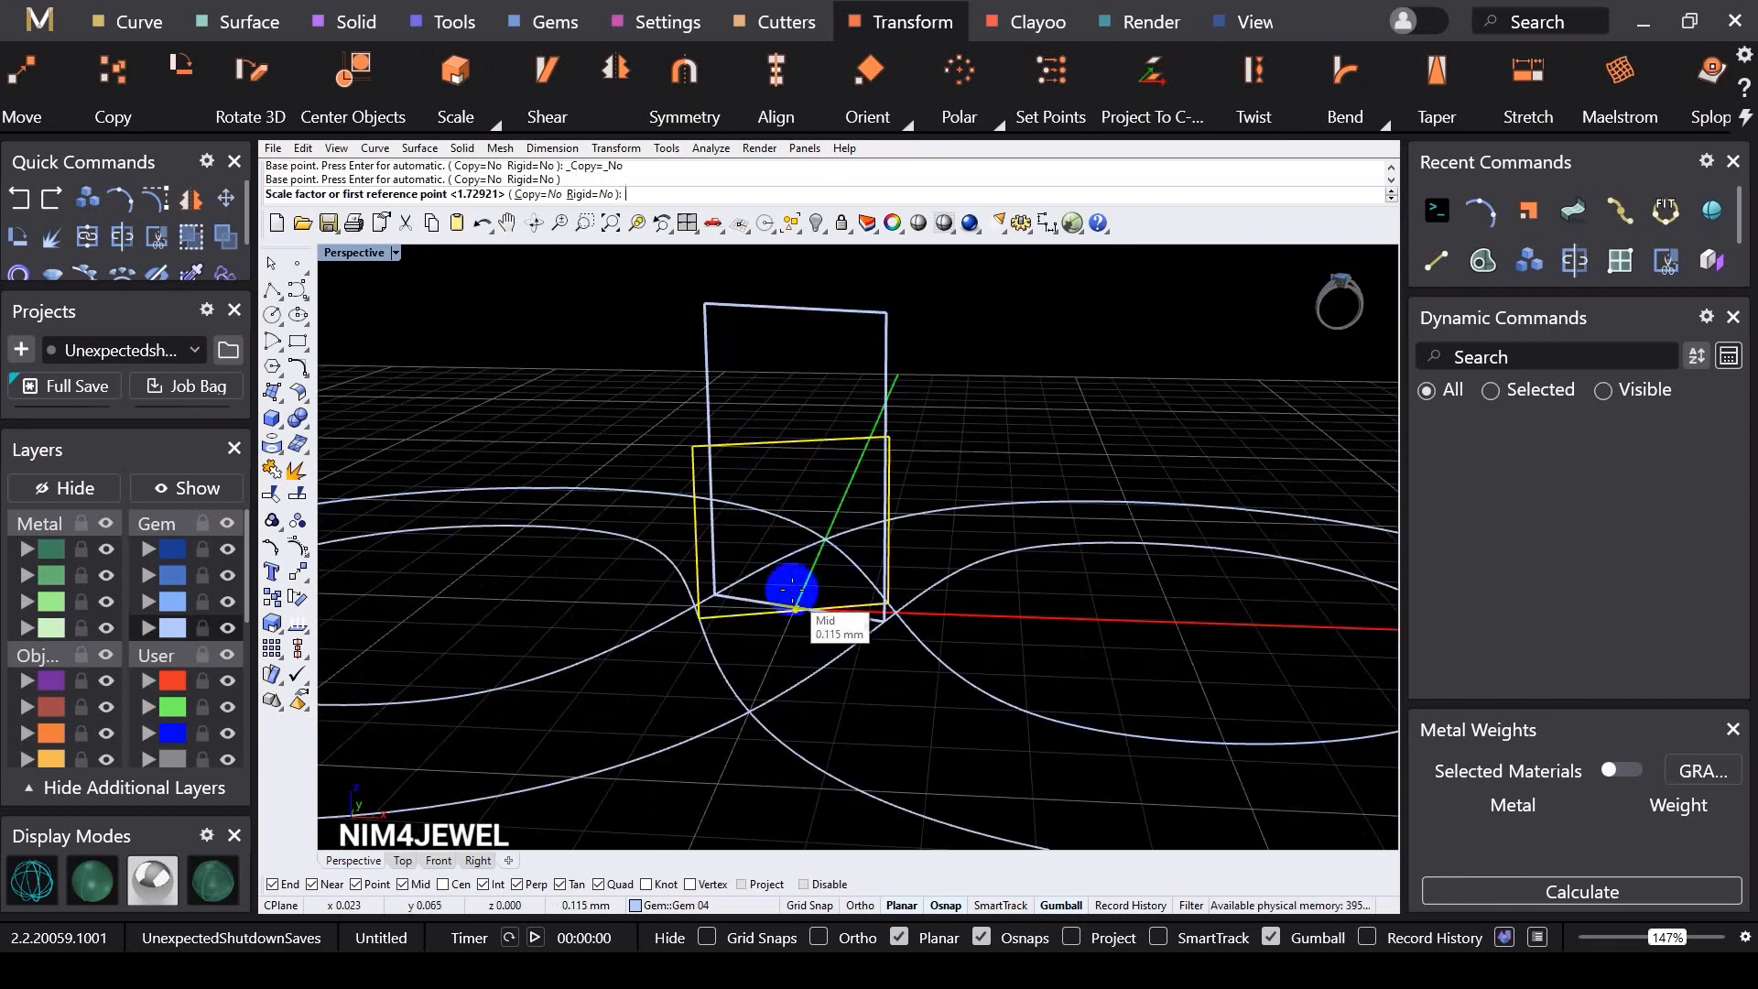
pyautogui.click(793, 443)
pyautogui.click(807, 407)
pyautogui.click(1034, 453)
pyautogui.scroll(-8, 936, 437)
pyautogui.moveTo(879, 444); pyautogui.dragTo(860, 542, button='right')
pyautogui.keyDown('shift'); pyautogui.moveTo(730, 541); pyautogui.dragTo(687, 543, button='right'); pyautogui.keyUp('shift')
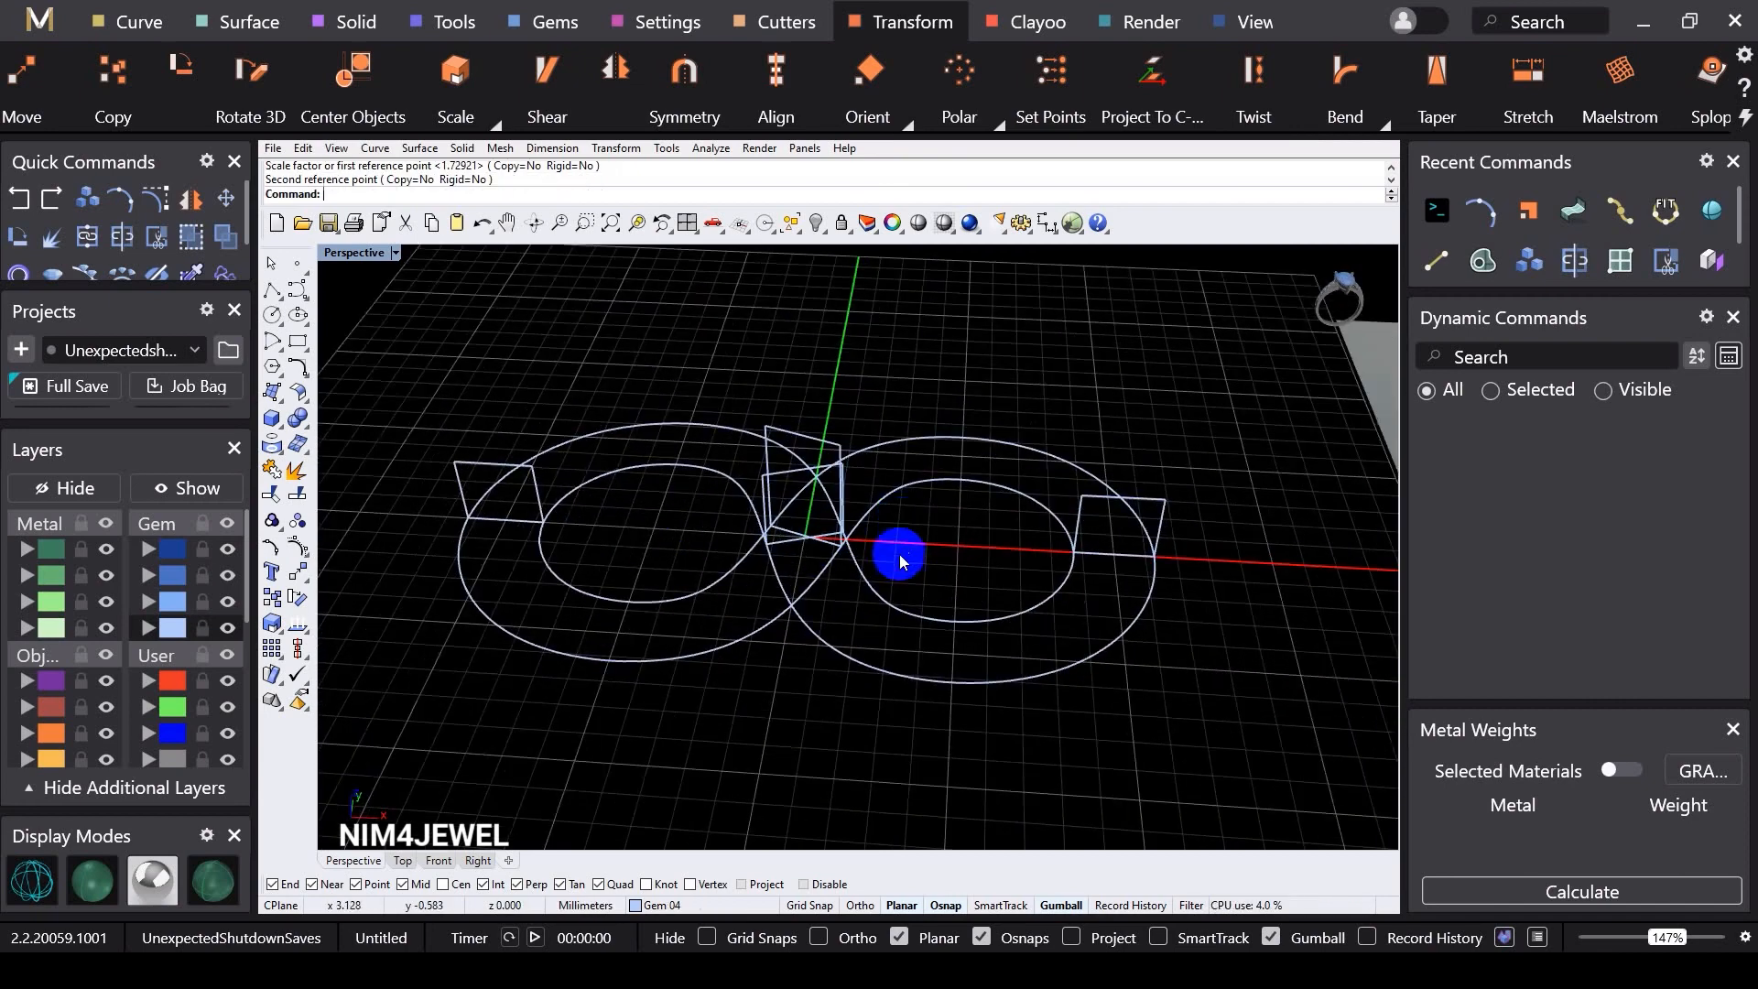
pyautogui.moveTo(900, 560); pyautogui.dragTo(906, 590, button='right')
# Step: Start a two-rail sweep along one S-shaped strand's edge curves, using both end rectangles and the taller crossing rectangle as cross sections
pyautogui.click(243, 22)
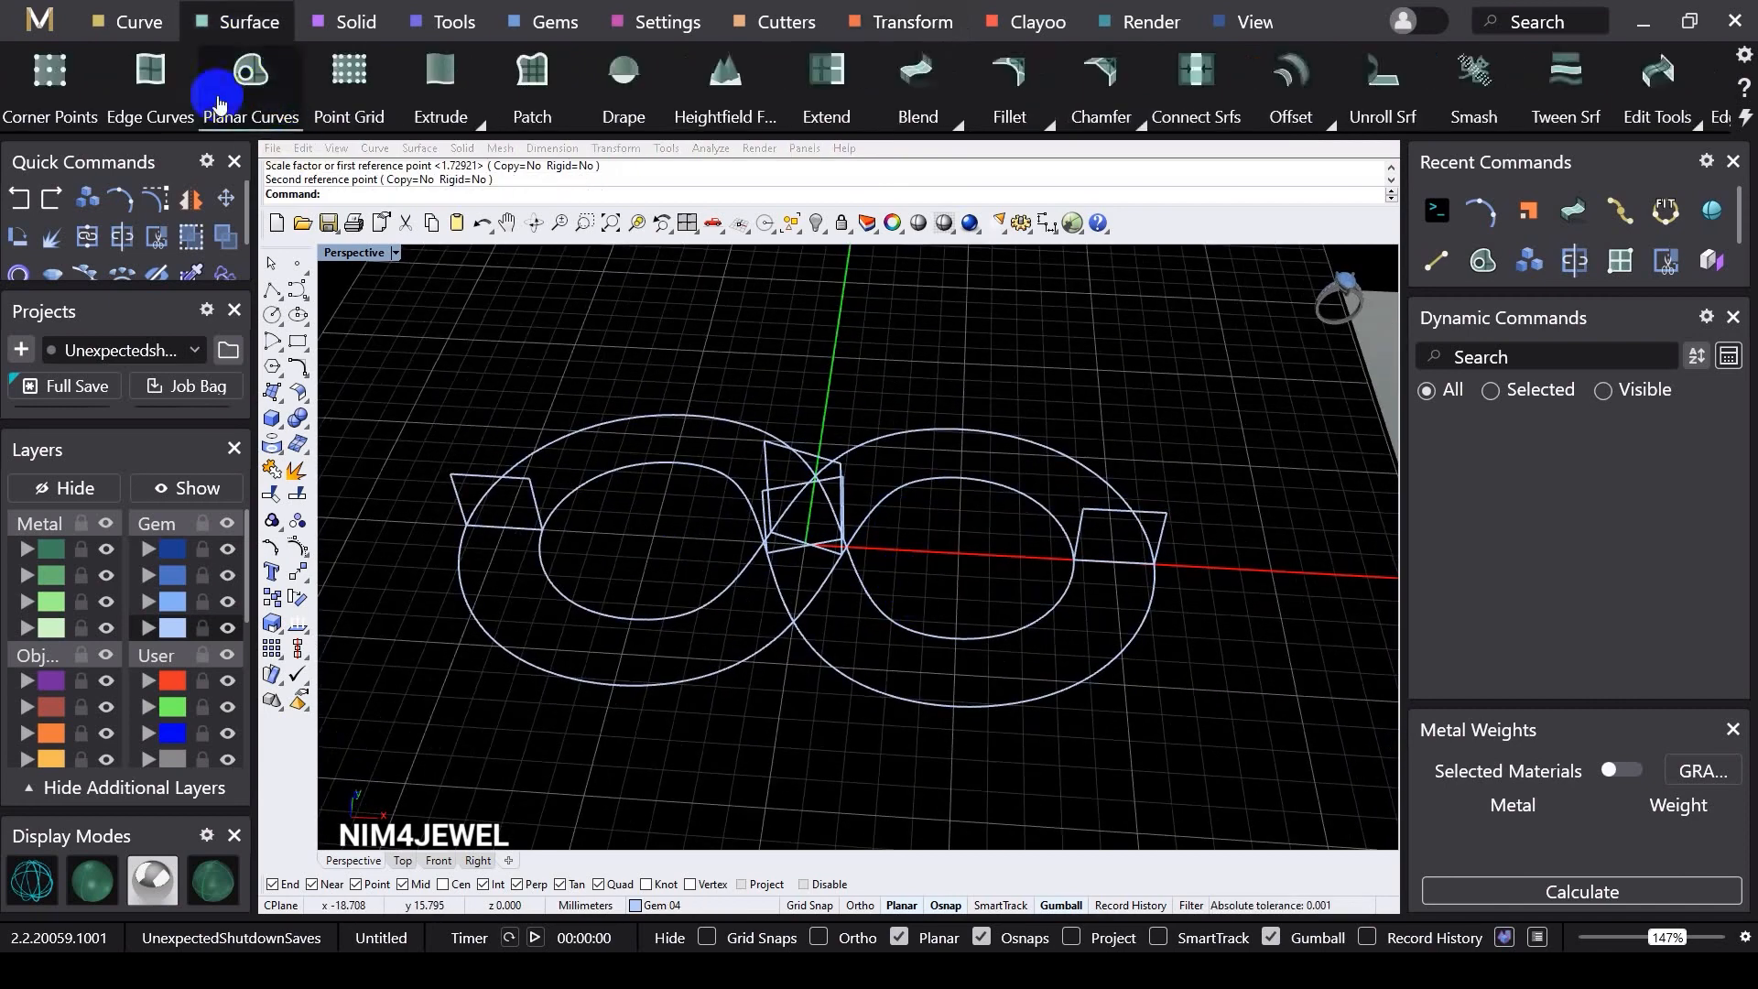
pyautogui.scroll(3, 217, 104)
pyautogui.click(295, 101)
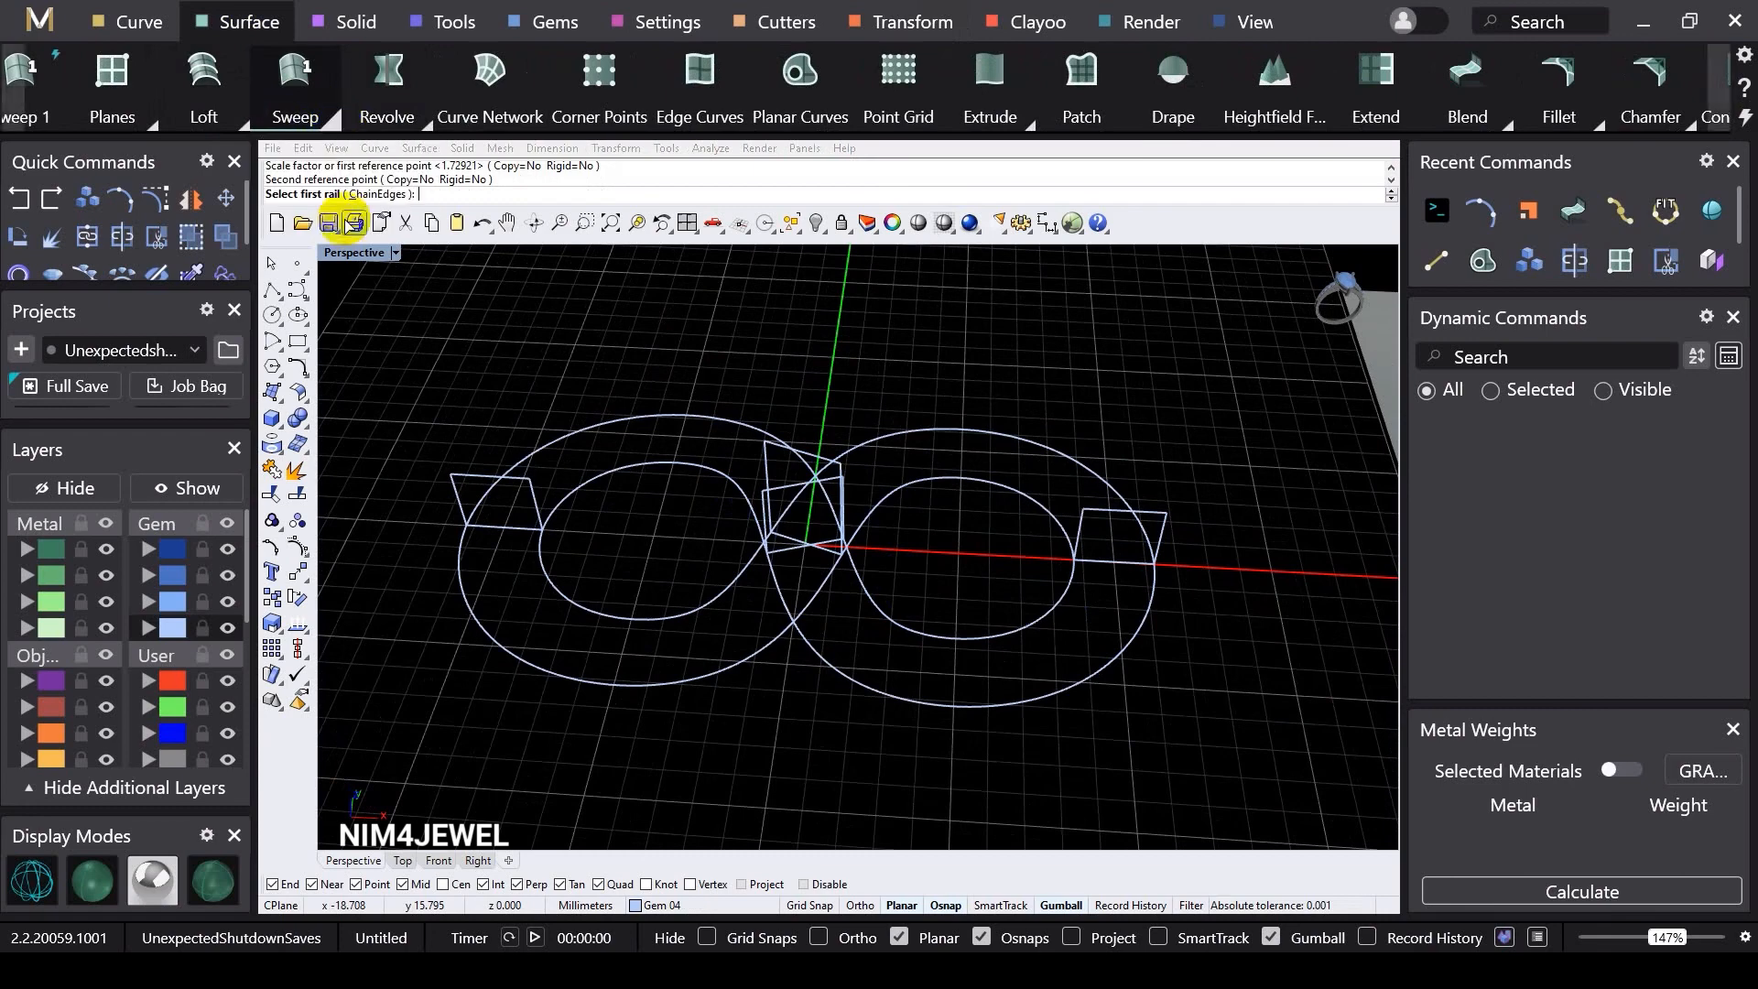
pyautogui.click(1040, 510)
pyautogui.click(1059, 464)
pyautogui.moveTo(1038, 557); pyautogui.dragTo(941, 588, button='right')
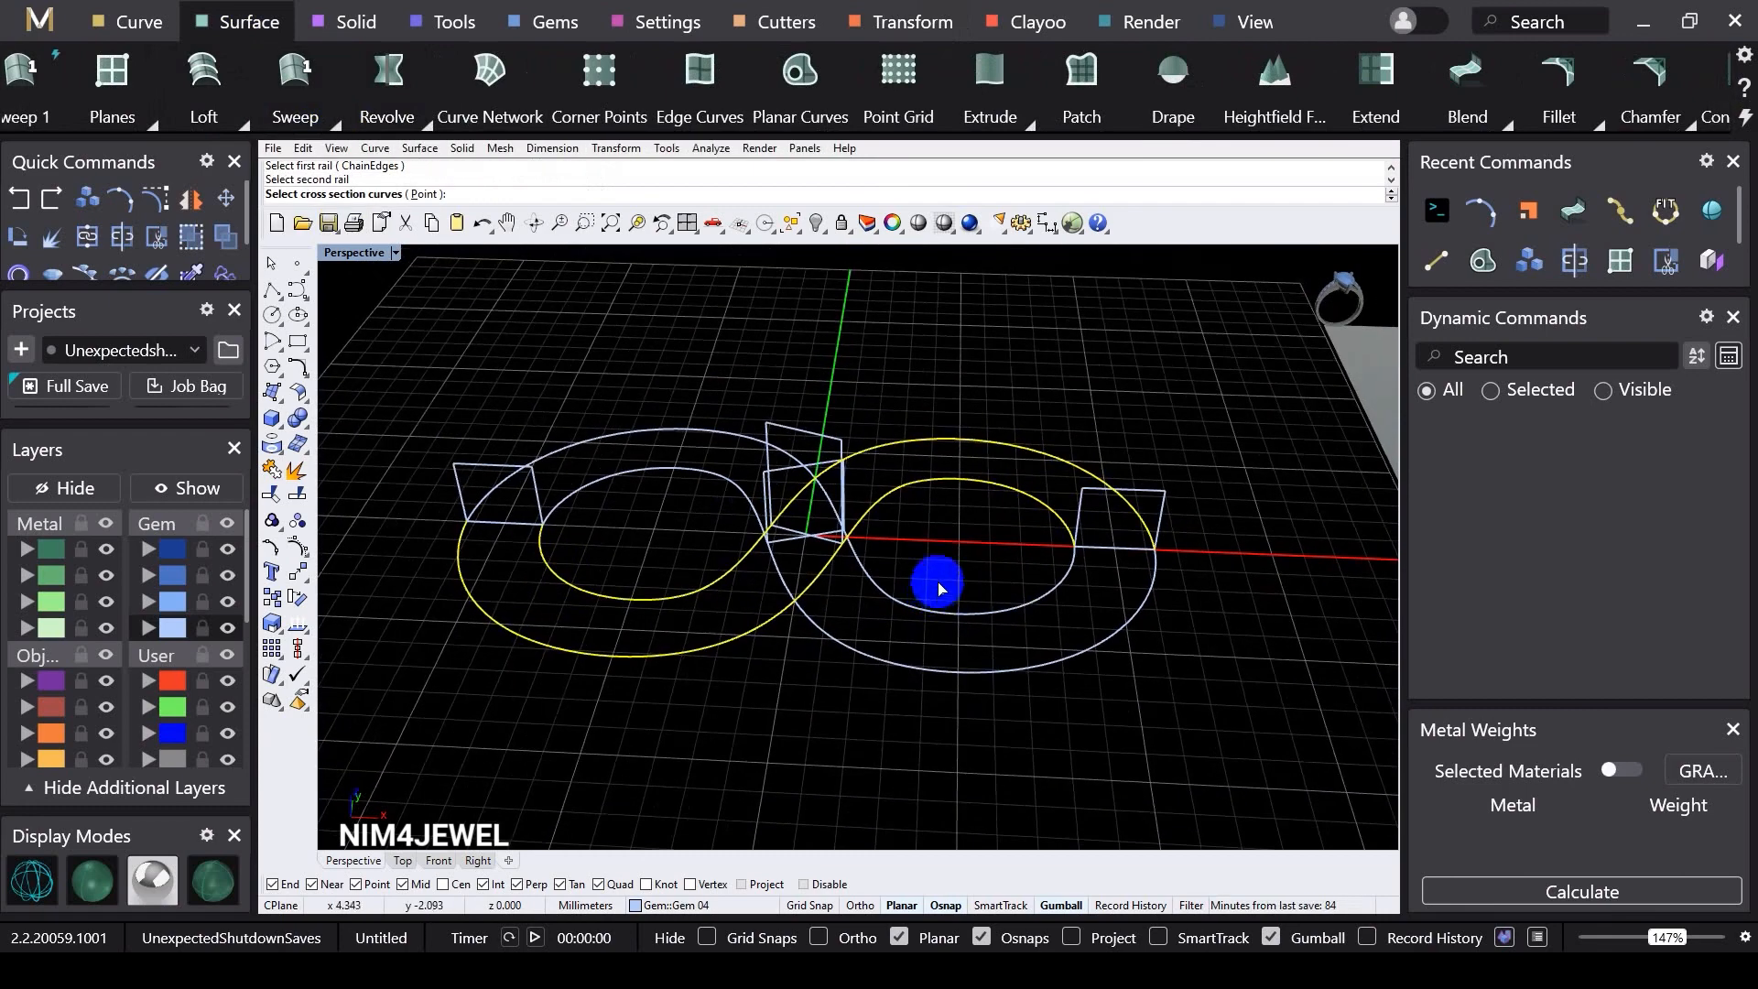
pyautogui.click(1086, 492)
pyautogui.moveTo(864, 503)
pyautogui.mouseDown(button='right')
pyautogui.moveTo(875, 455)
pyautogui.moveTo(836, 485)
pyautogui.mouseUp(button='right')
pyautogui.click(845, 412)
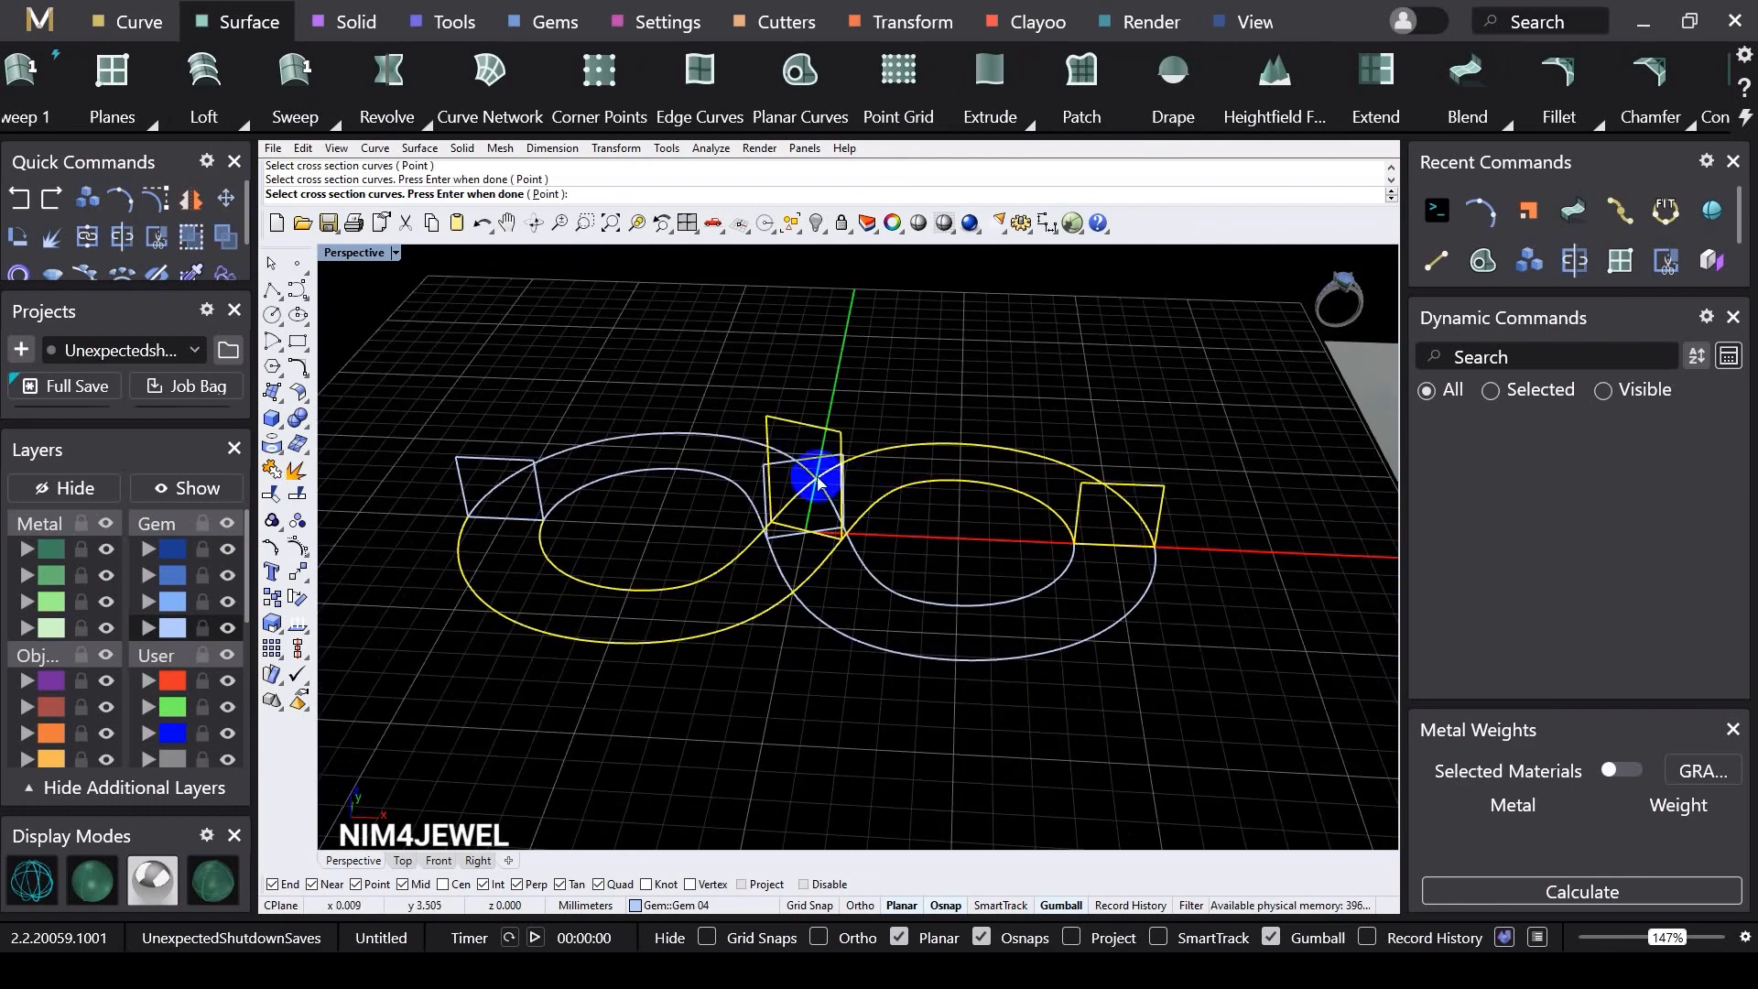
pyautogui.press('Return')
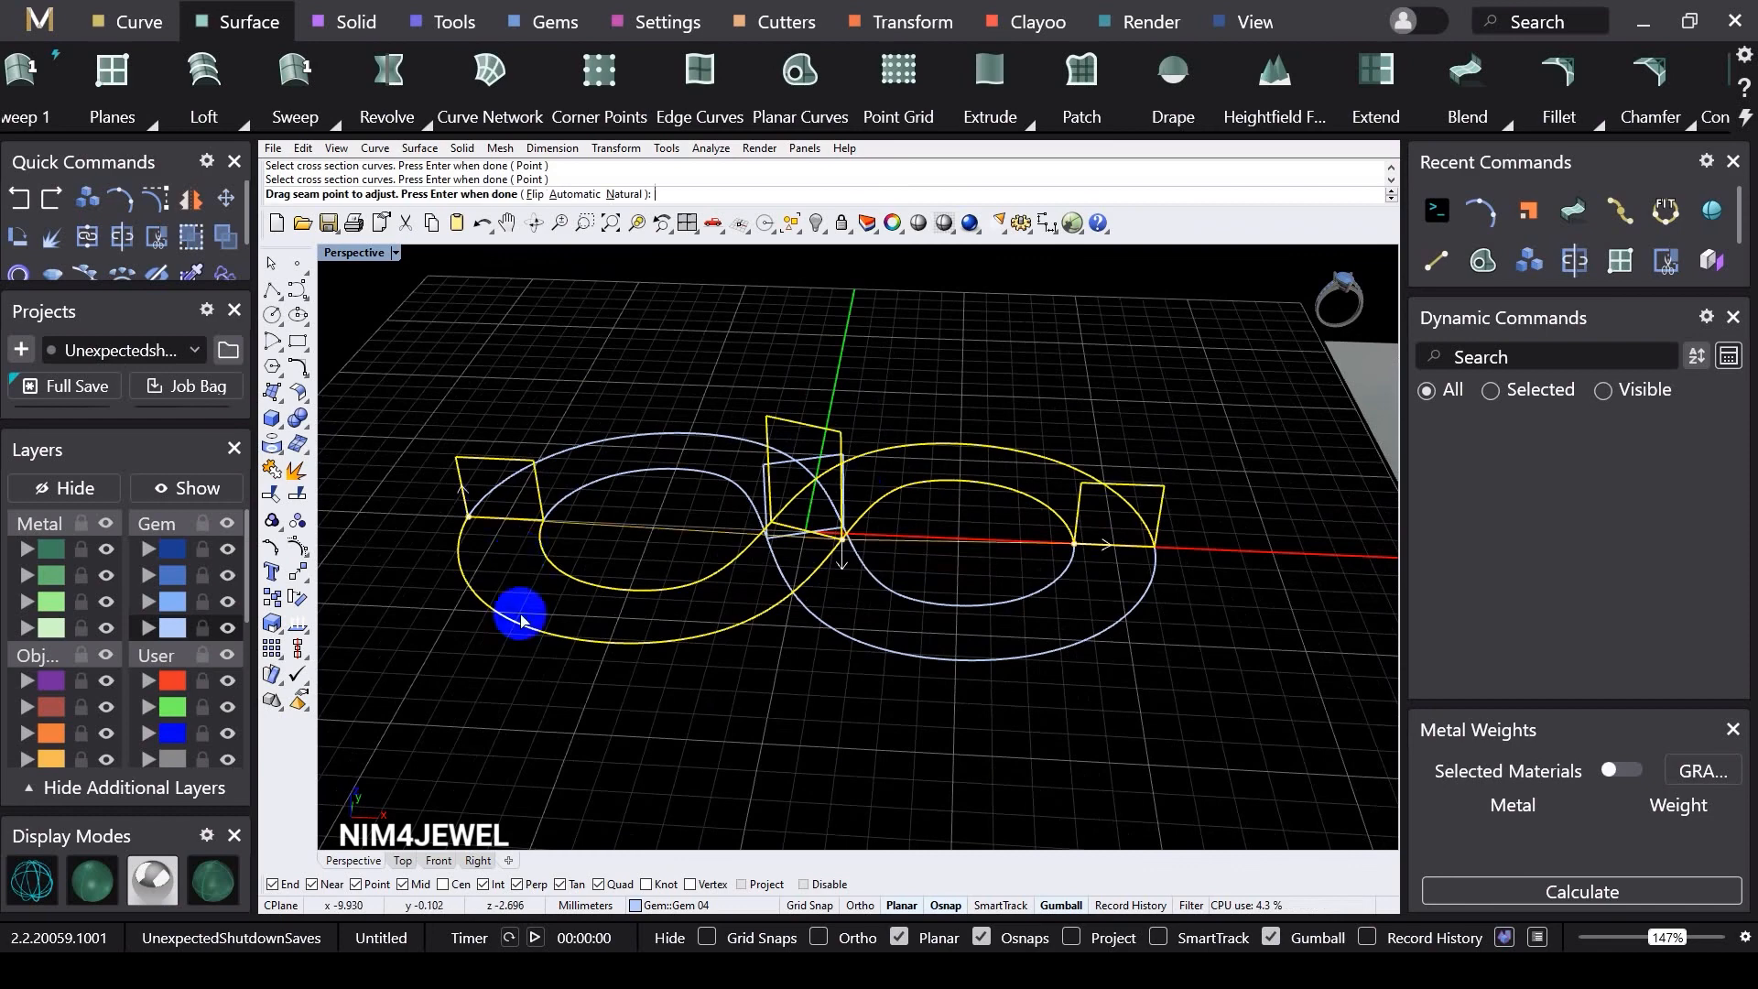
# Step: Move the seam points of the three cross-section rectangles to the midpoints of their base edges
pyautogui.moveTo(1051, 640); pyautogui.dragTo(1251, 538, button='right')
pyautogui.scroll(5, 1250, 538)
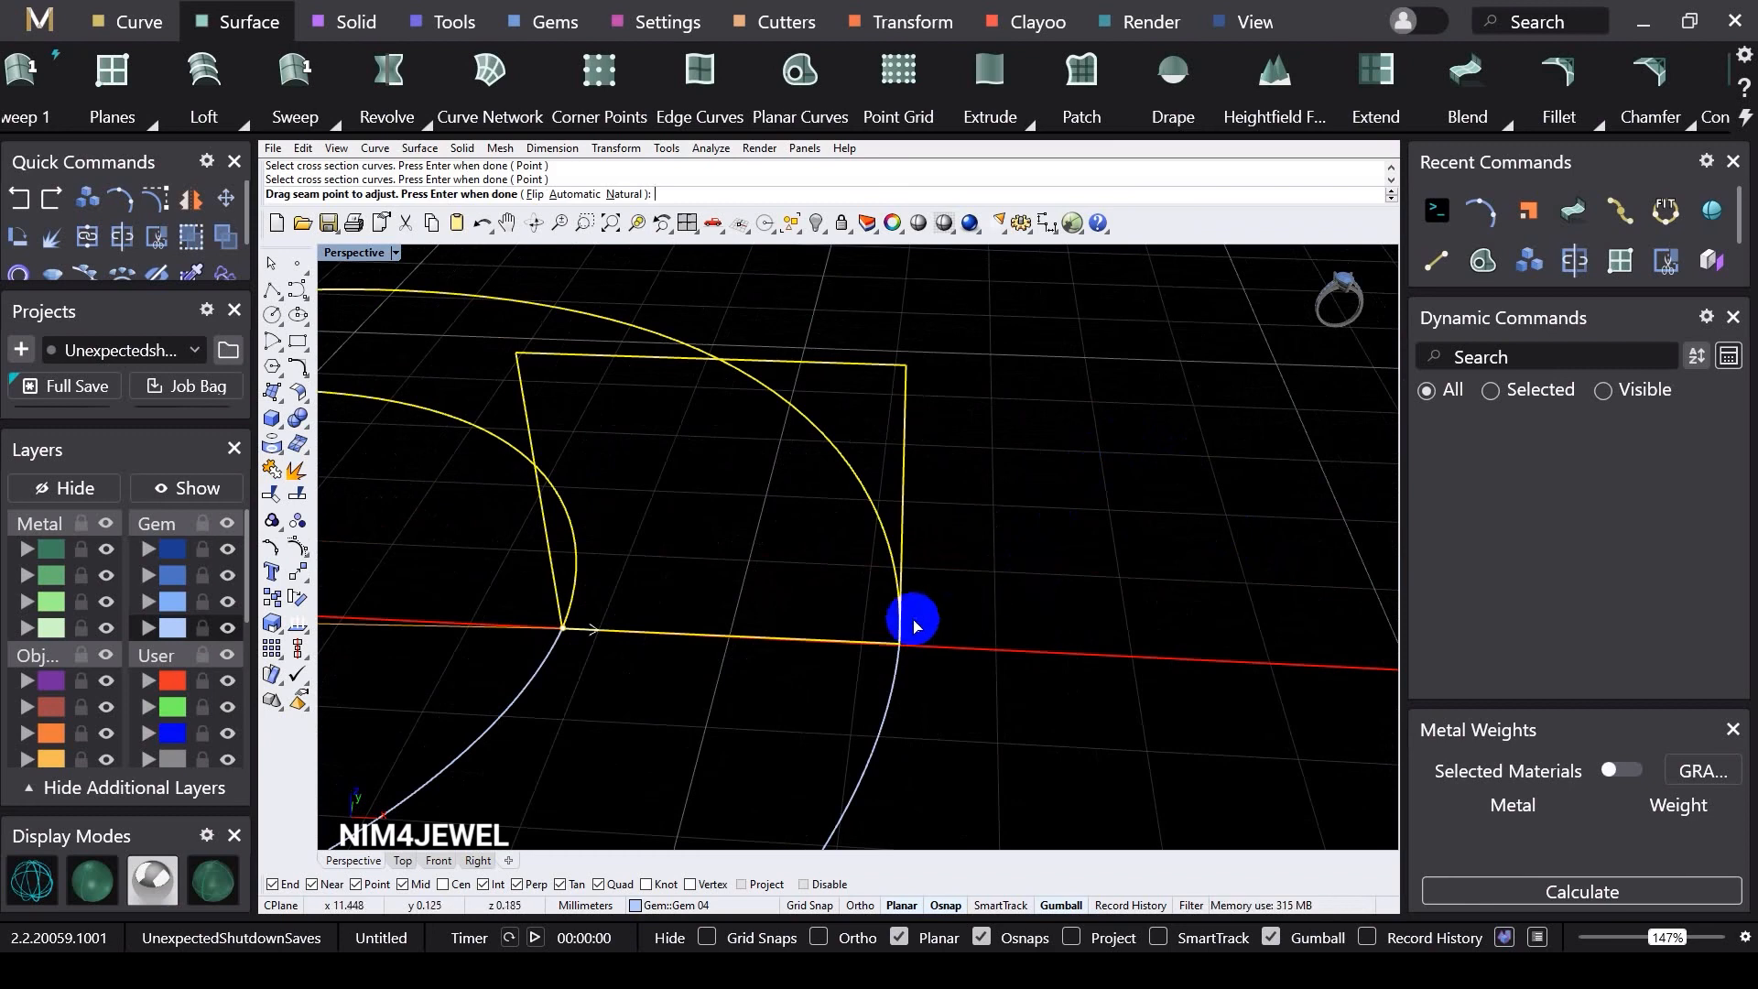
pyautogui.moveTo(562, 631); pyautogui.dragTo(730, 636)
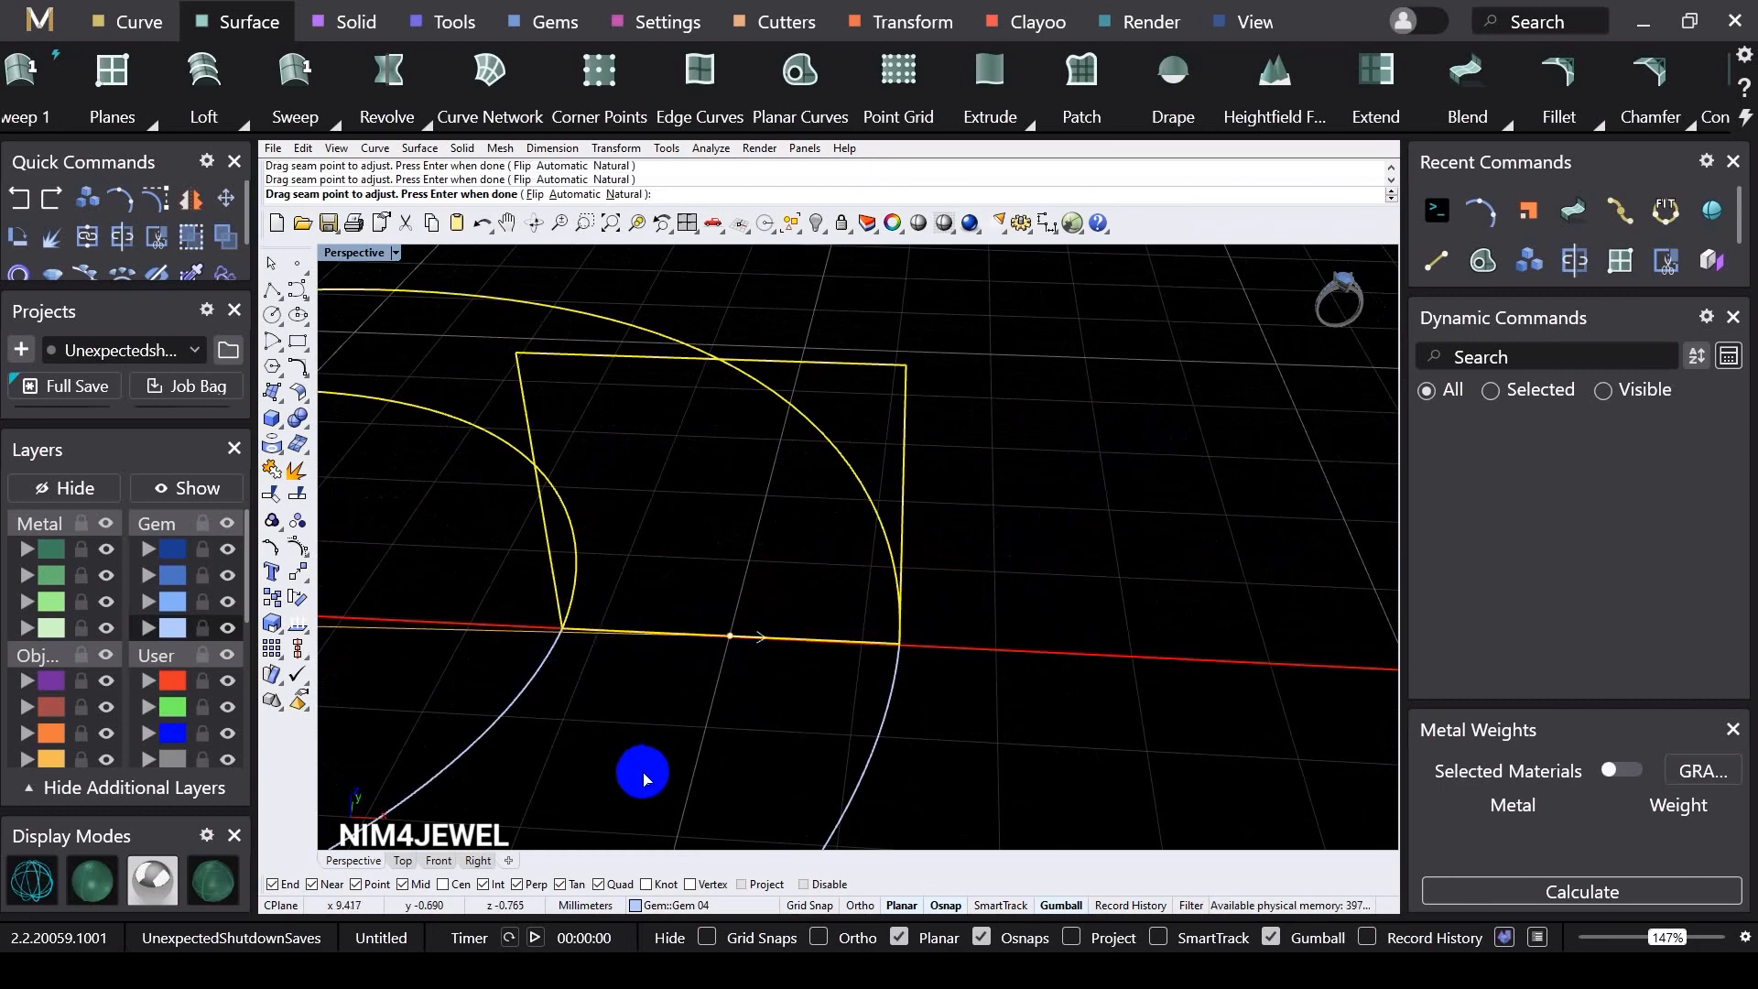
pyautogui.moveTo(656, 757); pyautogui.dragTo(761, 483, button='right')
pyautogui.scroll(5, 760, 483)
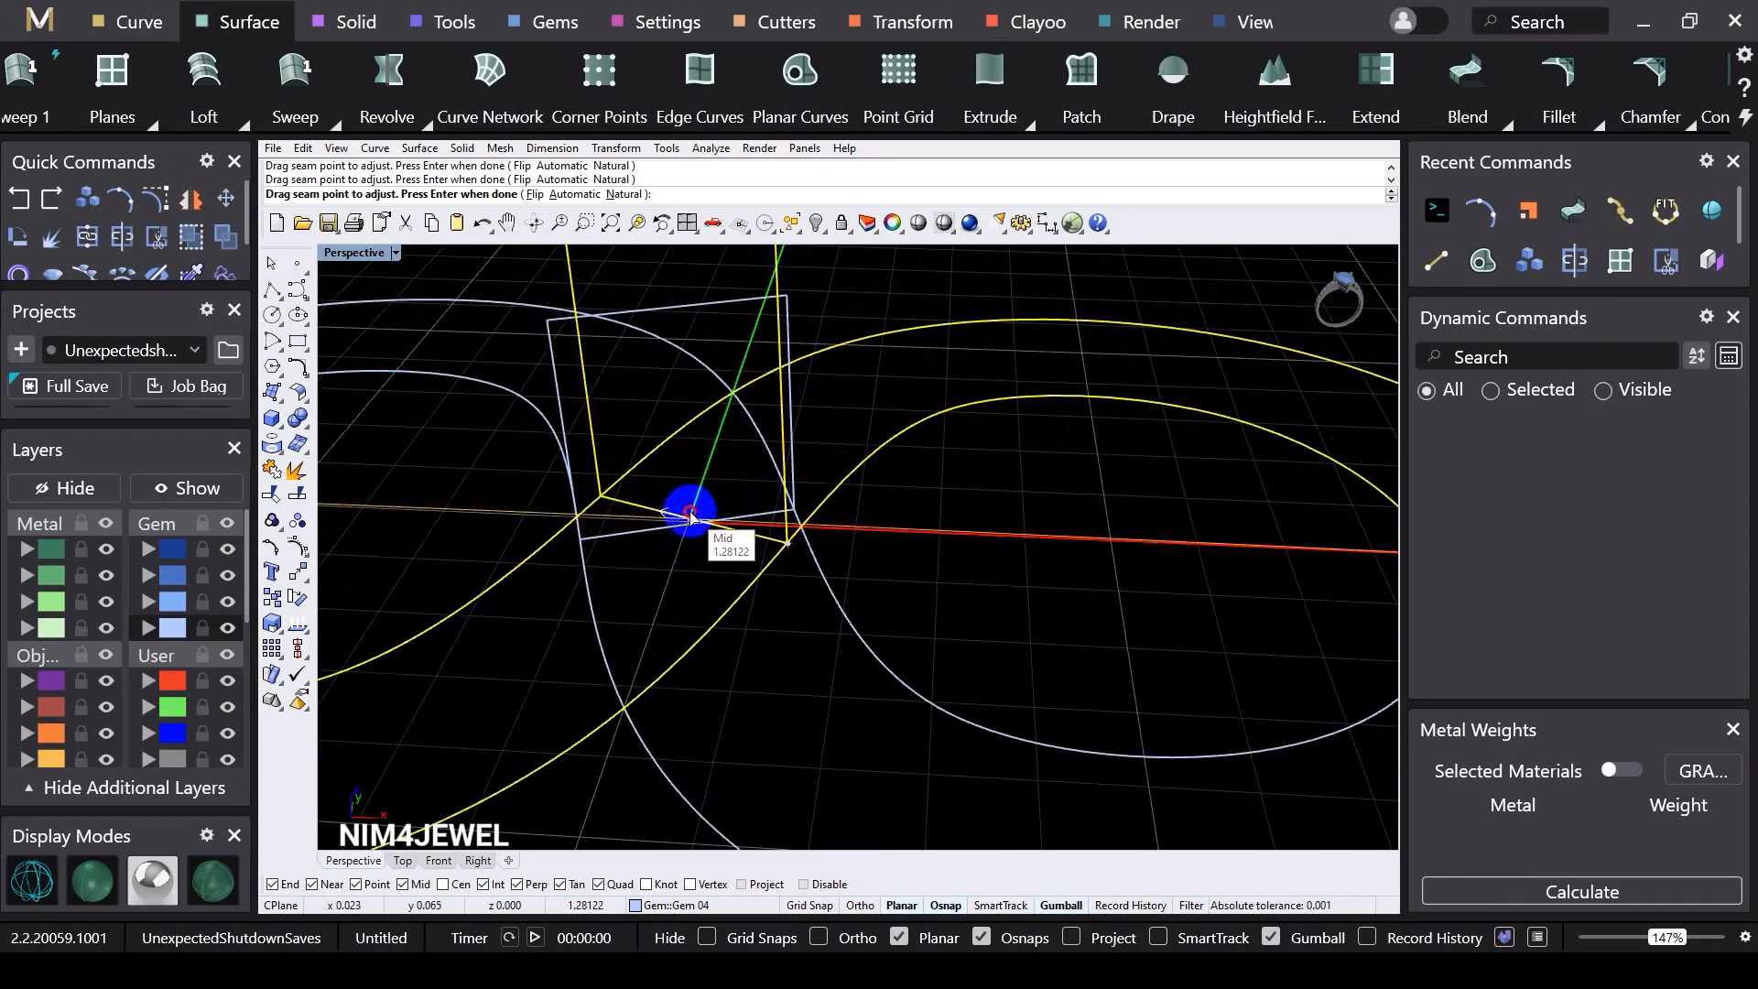
pyautogui.click(698, 519)
pyautogui.scroll(-7, 953, 555)
pyautogui.scroll(4, 525, 543)
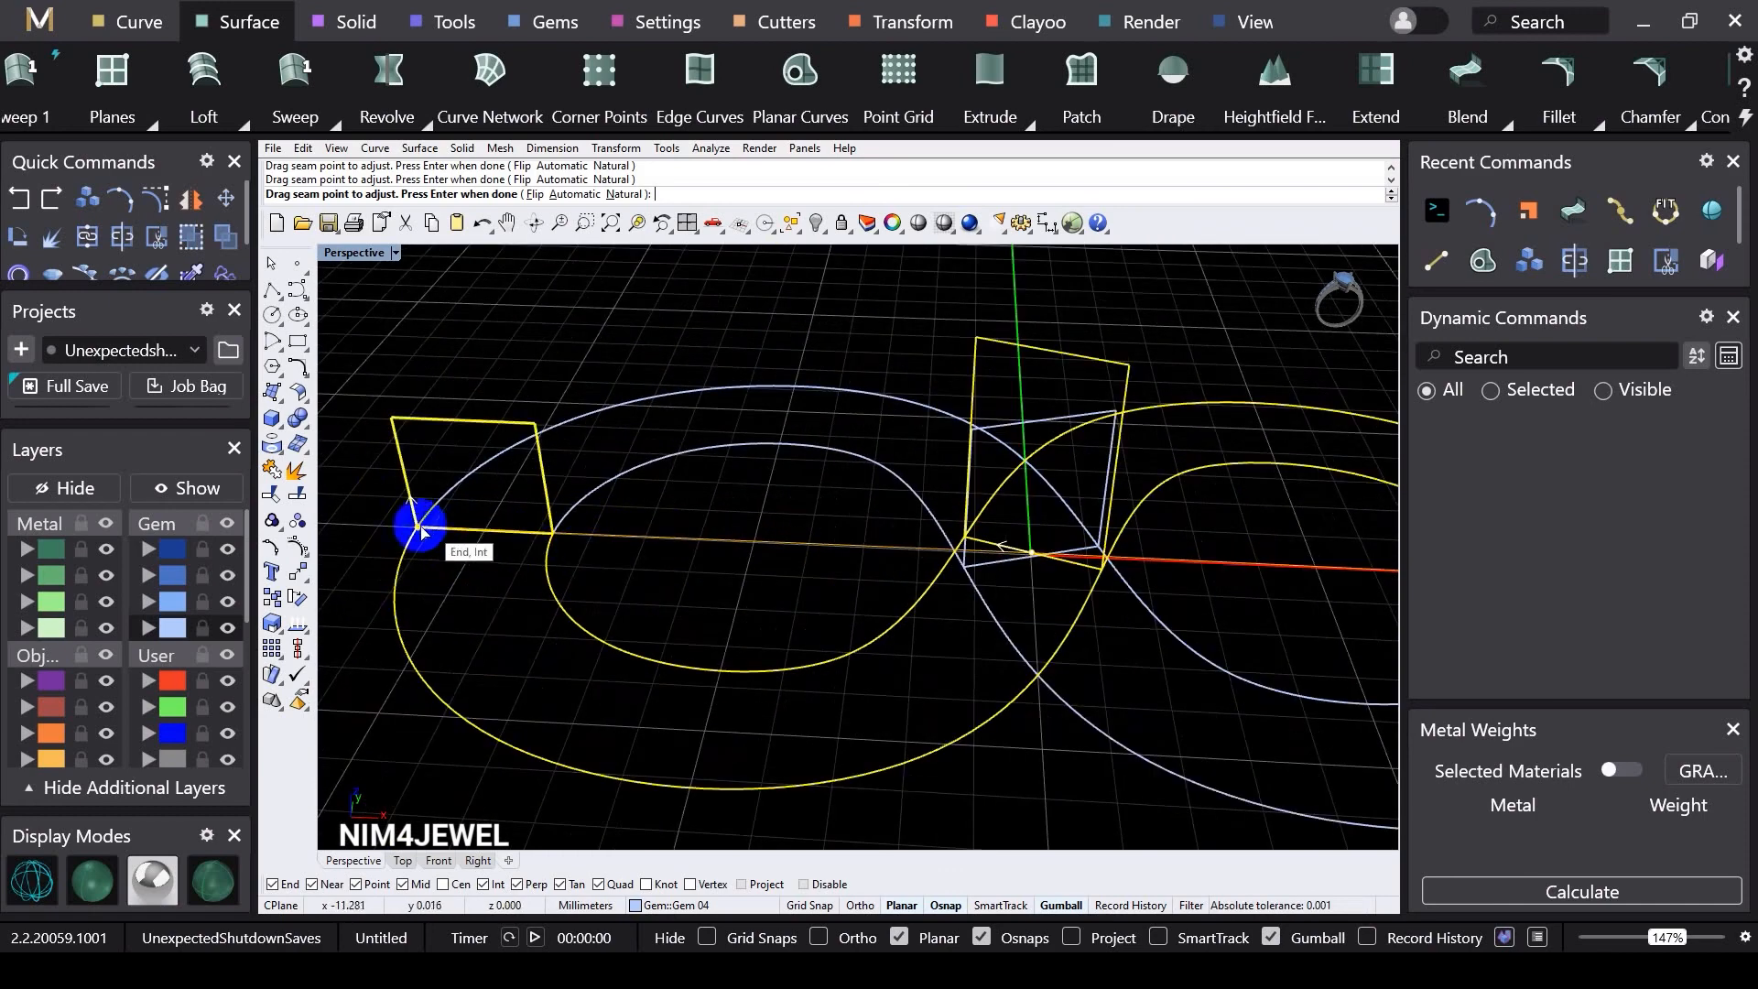
pyautogui.scroll(-3, 432, 553)
pyautogui.moveTo(750, 623); pyautogui.dragTo(750, 649, button='right')
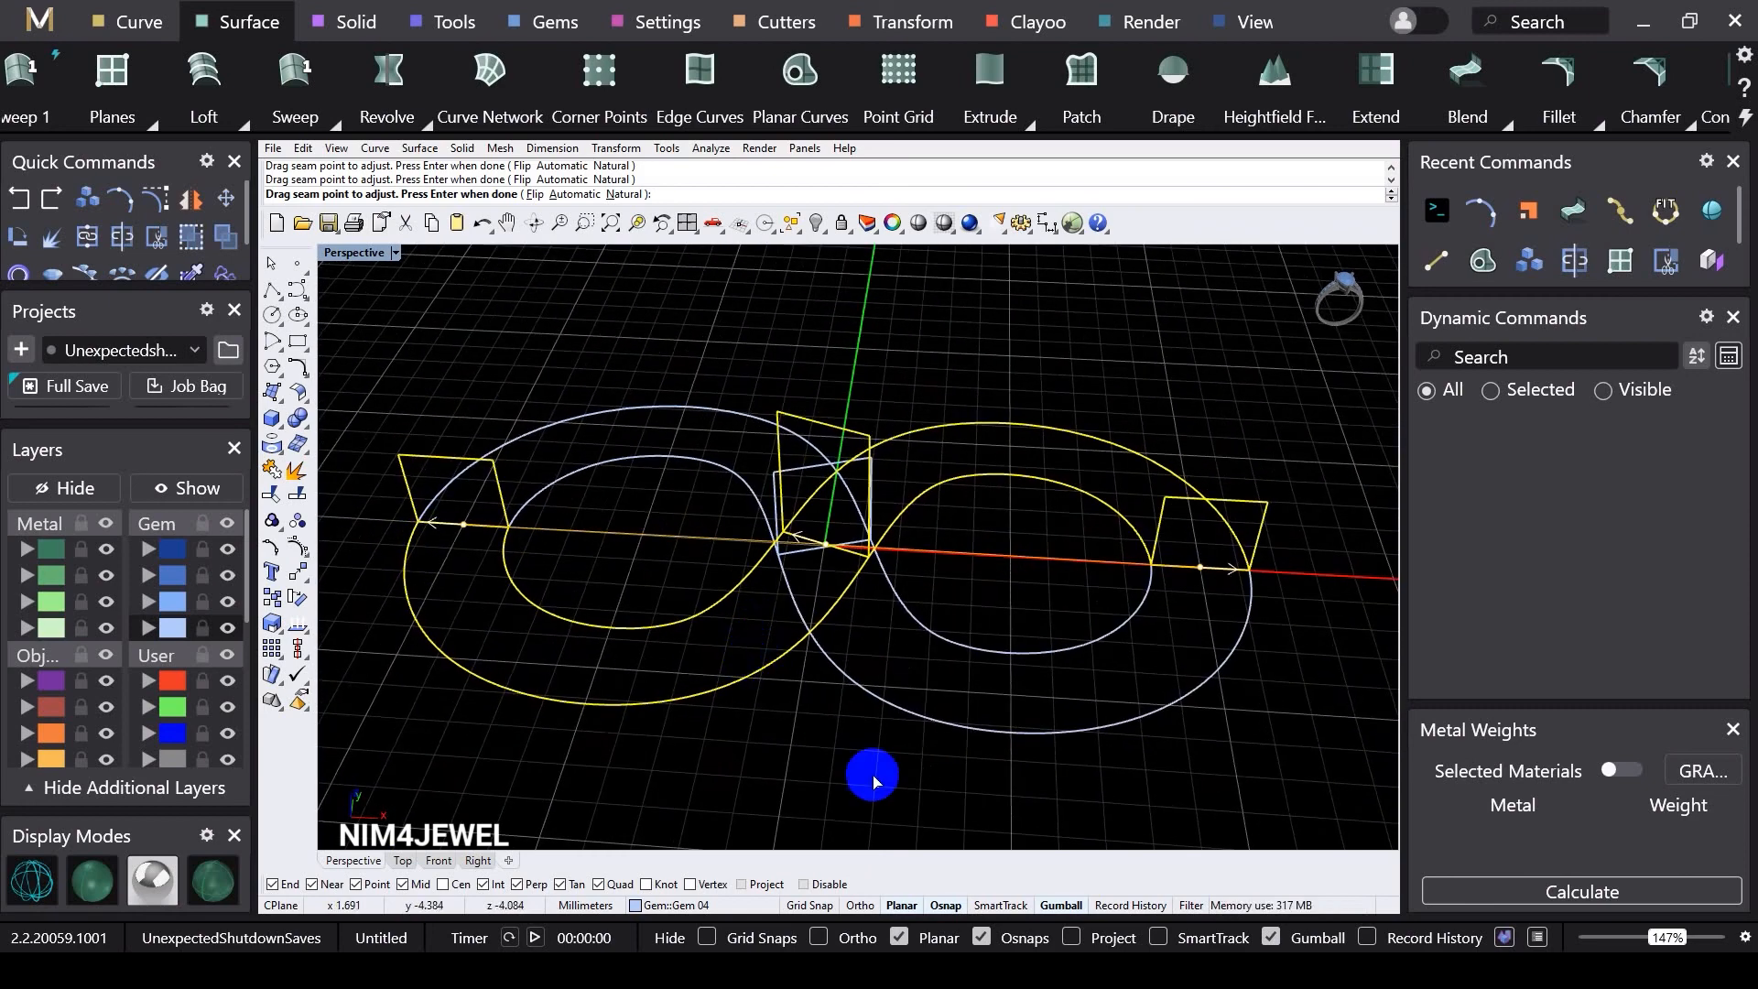
# Step: Flip the seam direction on the end rectangle of the left loop and accept the seams
pyautogui.moveTo(874, 781); pyautogui.dragTo(829, 728, button='right')
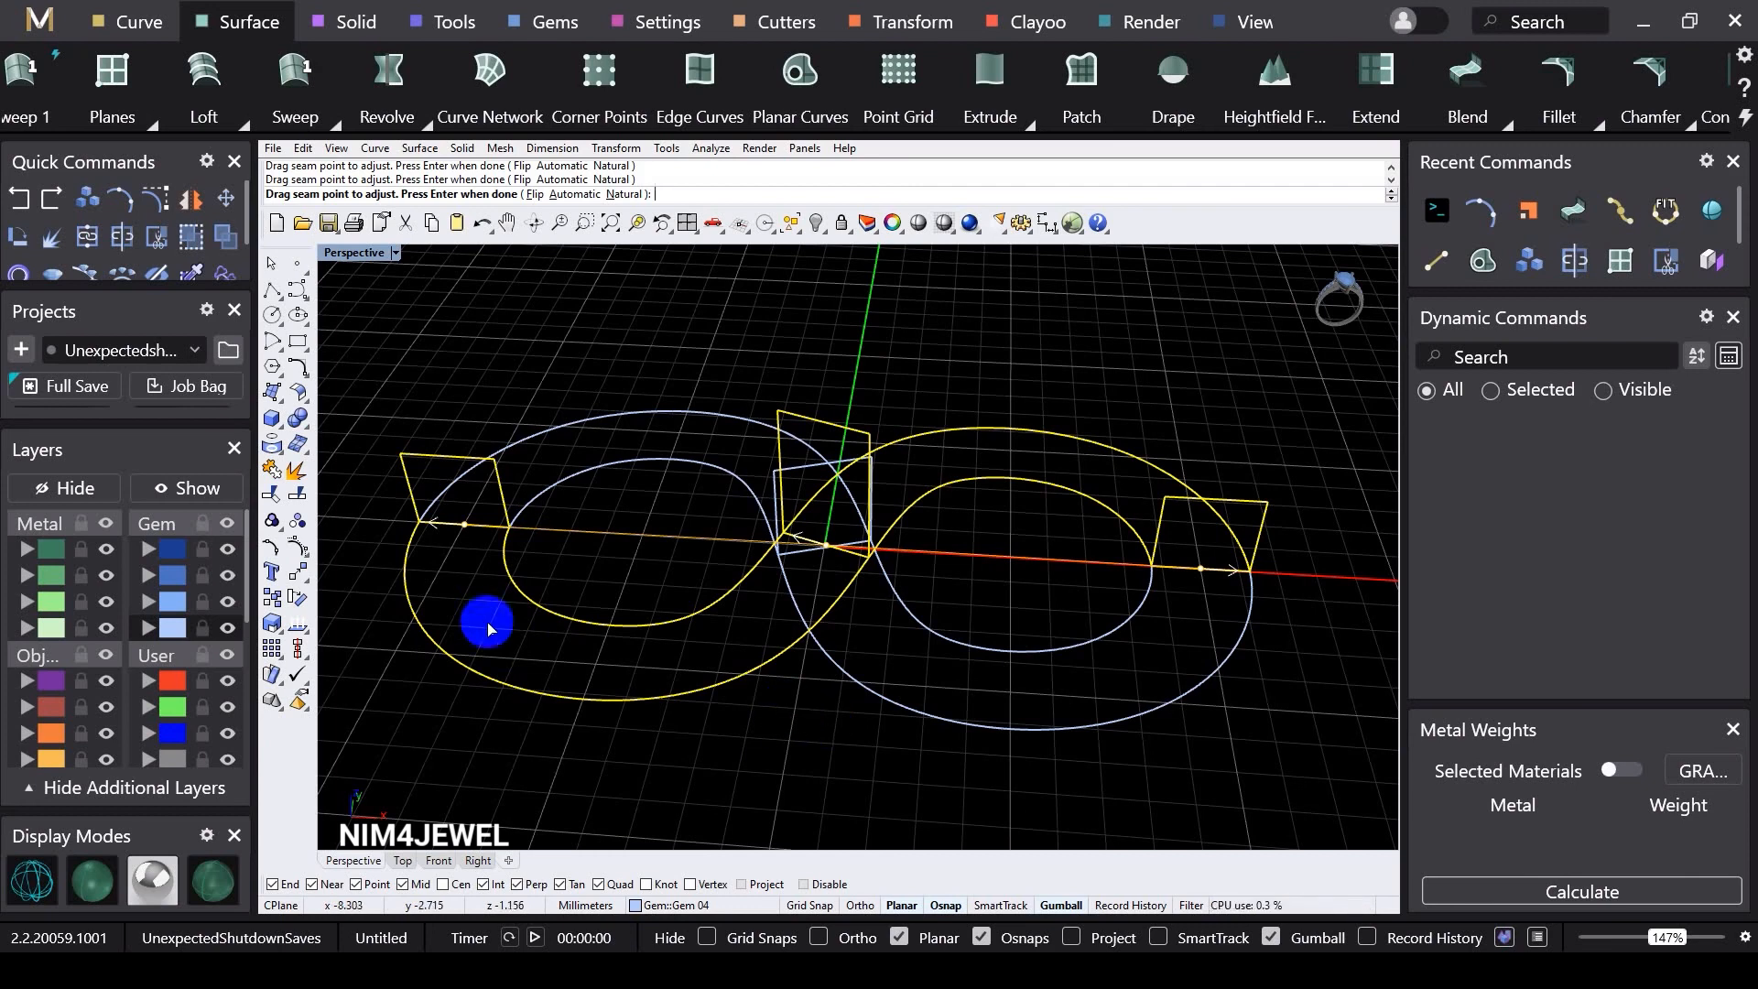
pyautogui.scroll(2, 367, 541)
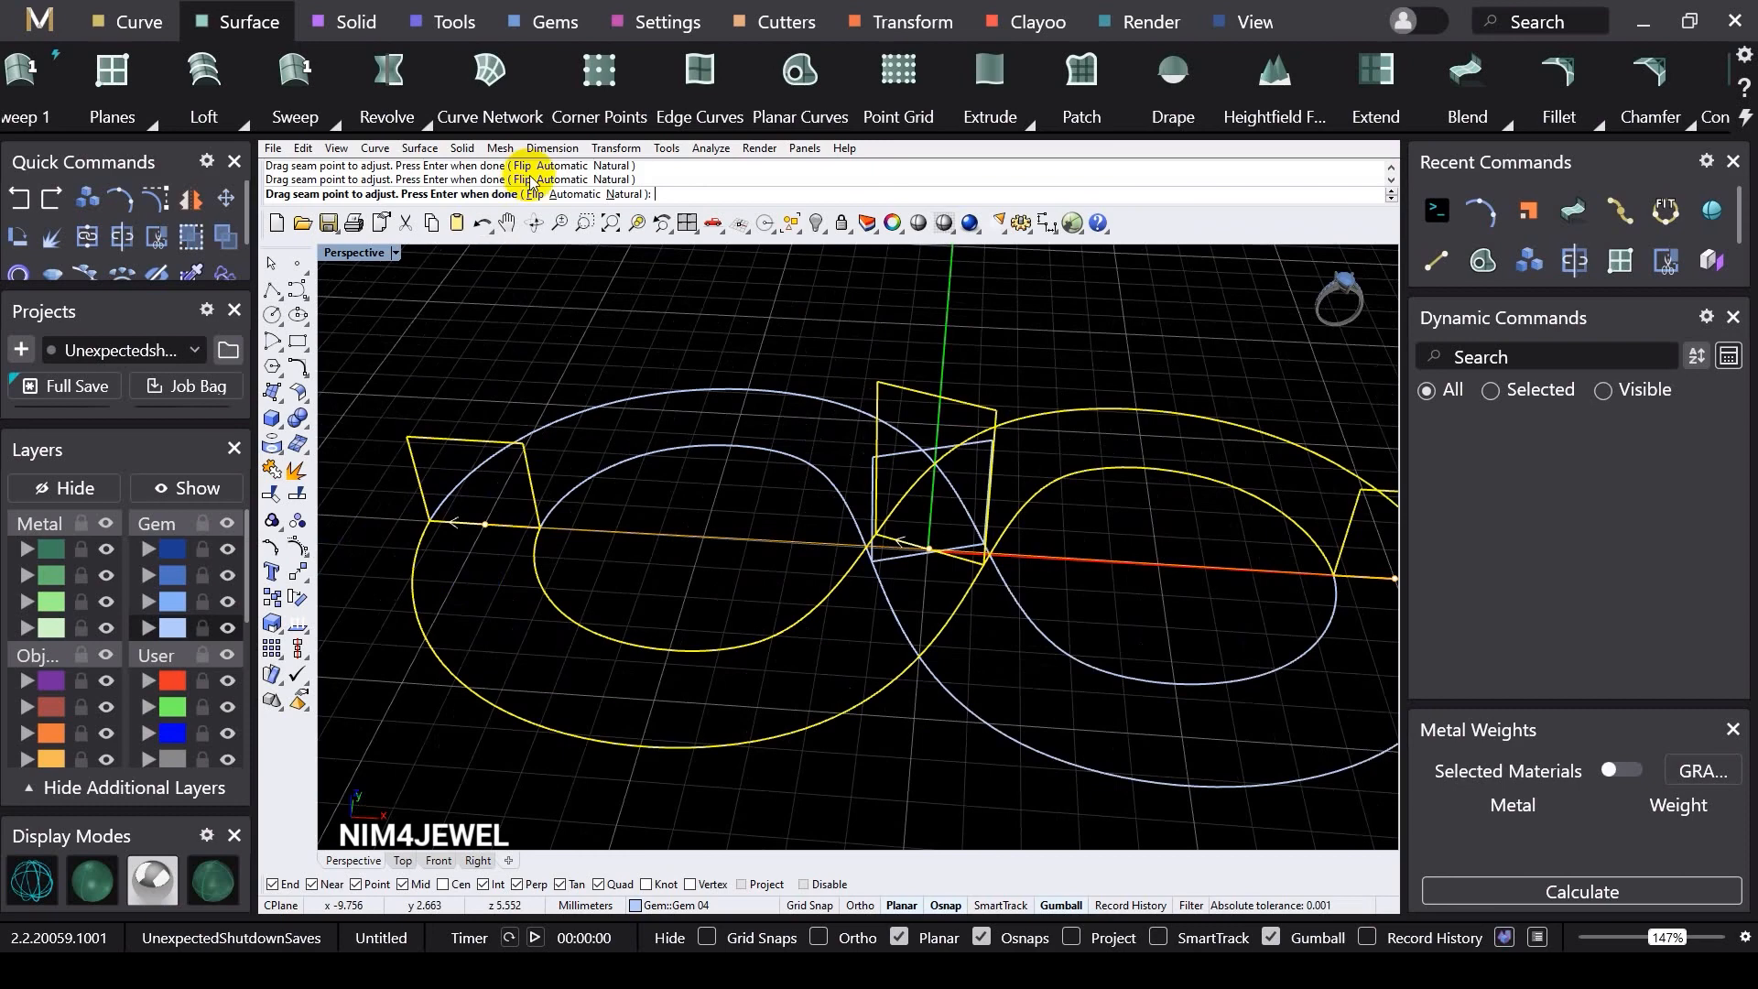
pyautogui.scroll(2, 488, 514)
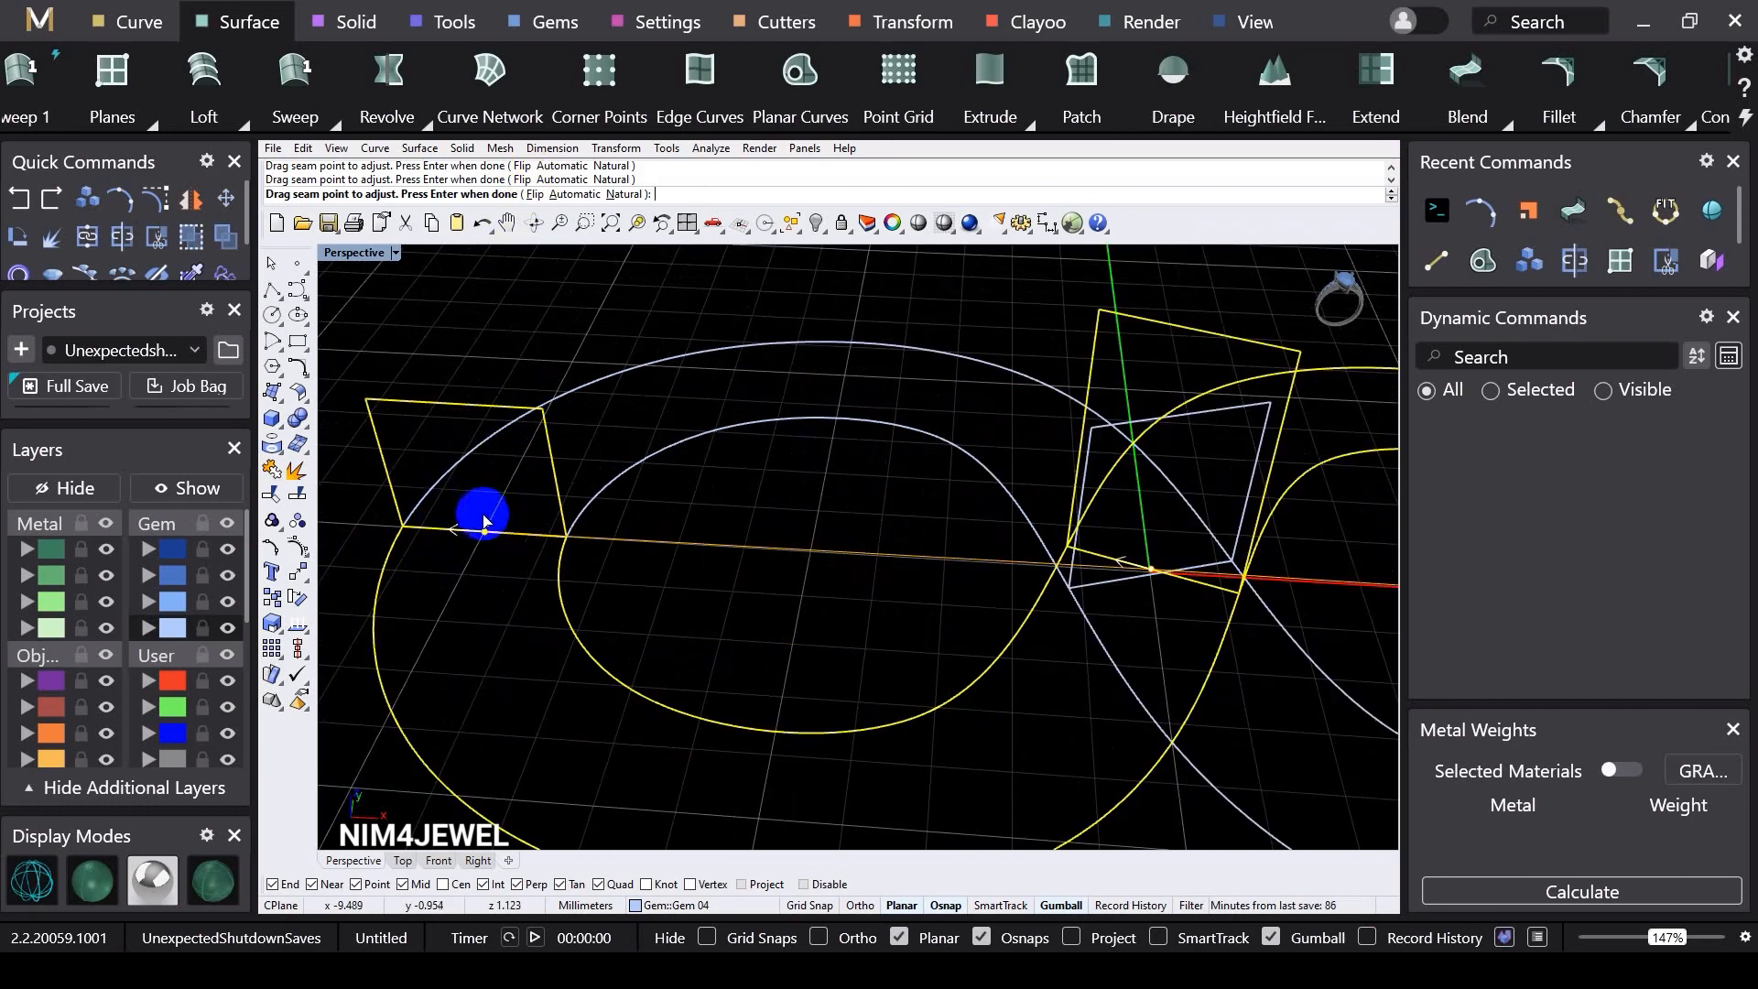
pyautogui.scroll(2, 512, 544)
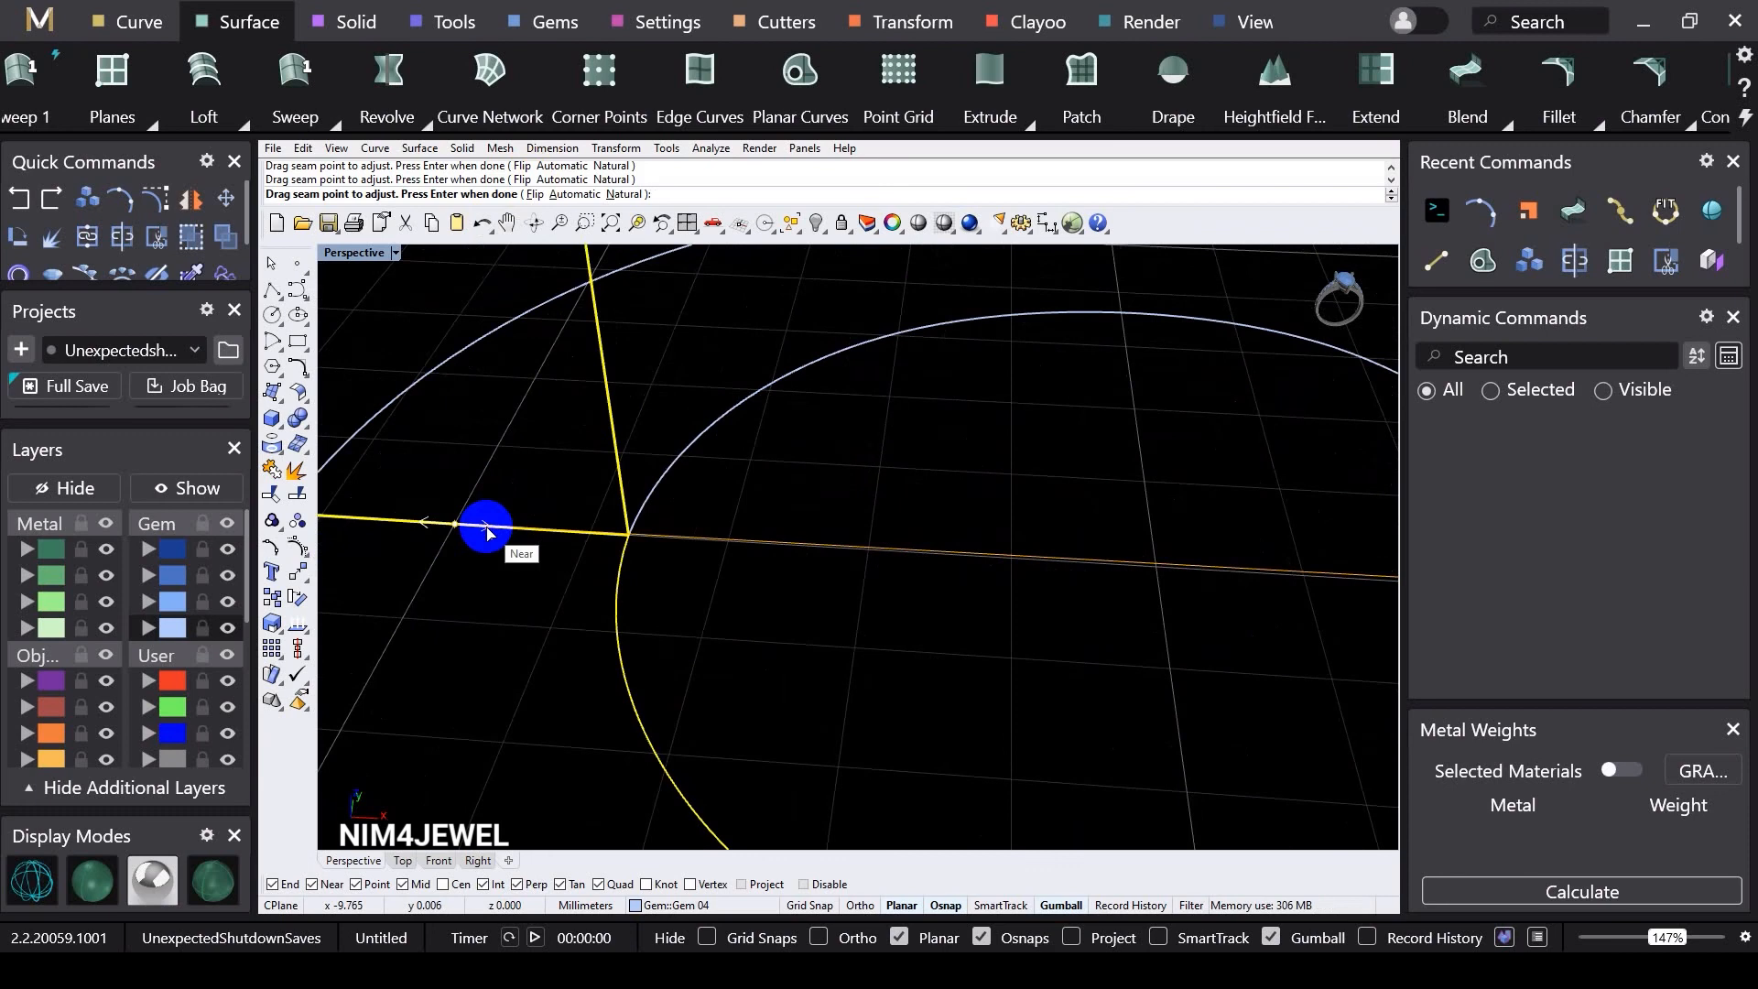
pyautogui.click(535, 194)
pyautogui.click(457, 522)
pyautogui.scroll(-5, 457, 522)
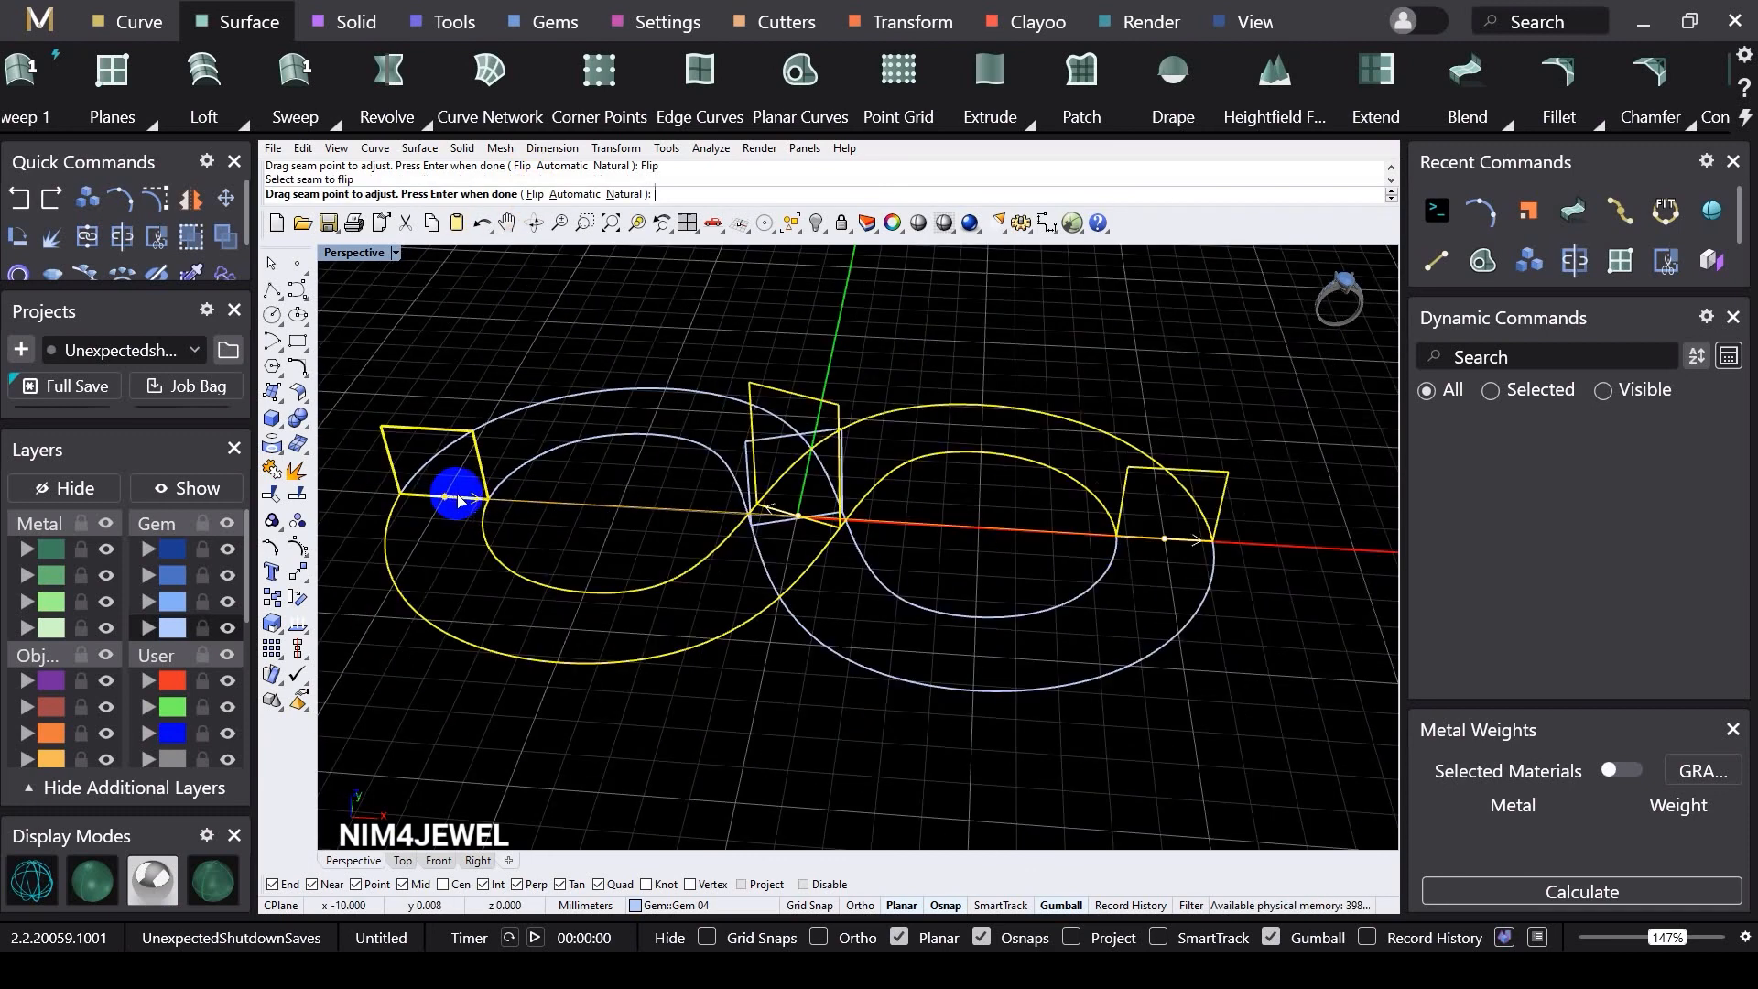
pyautogui.rightClick(457, 495)
# Step: Enable Maintain height in the Sweep 2 Rail options and create the first strand
pyautogui.moveTo(670, 618); pyautogui.dragTo(785, 491, button='right')
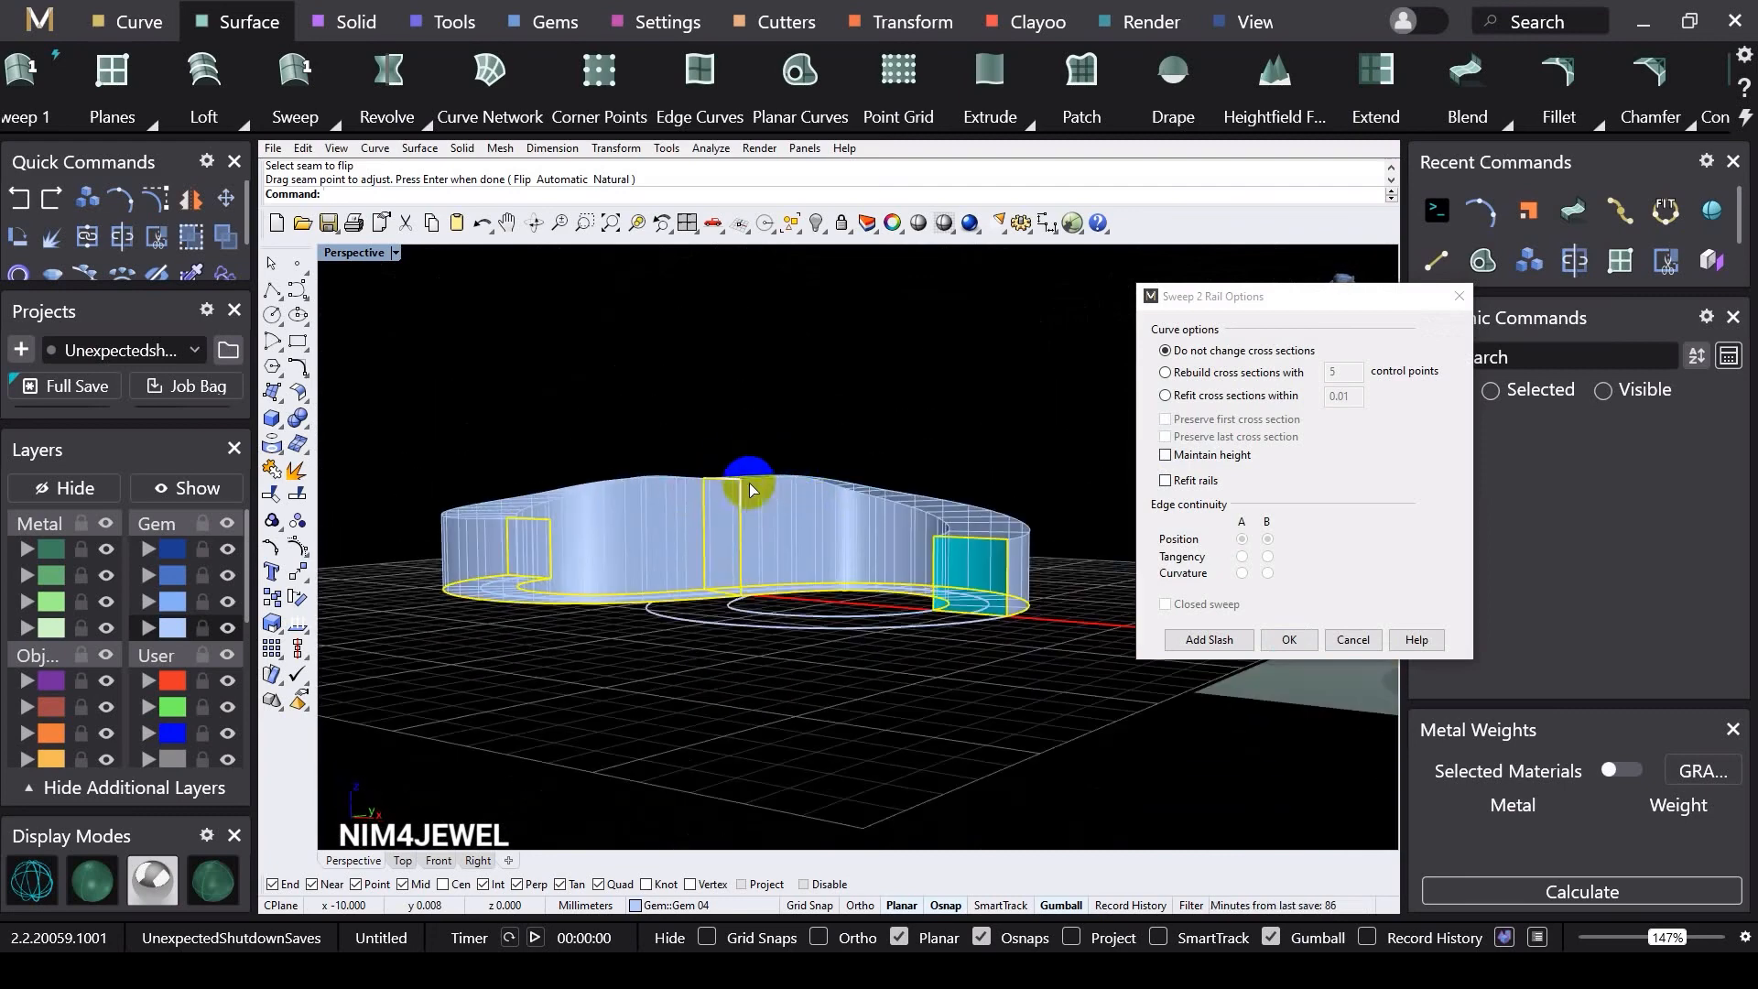
pyautogui.moveTo(605, 485); pyautogui.dragTo(655, 514, button='right')
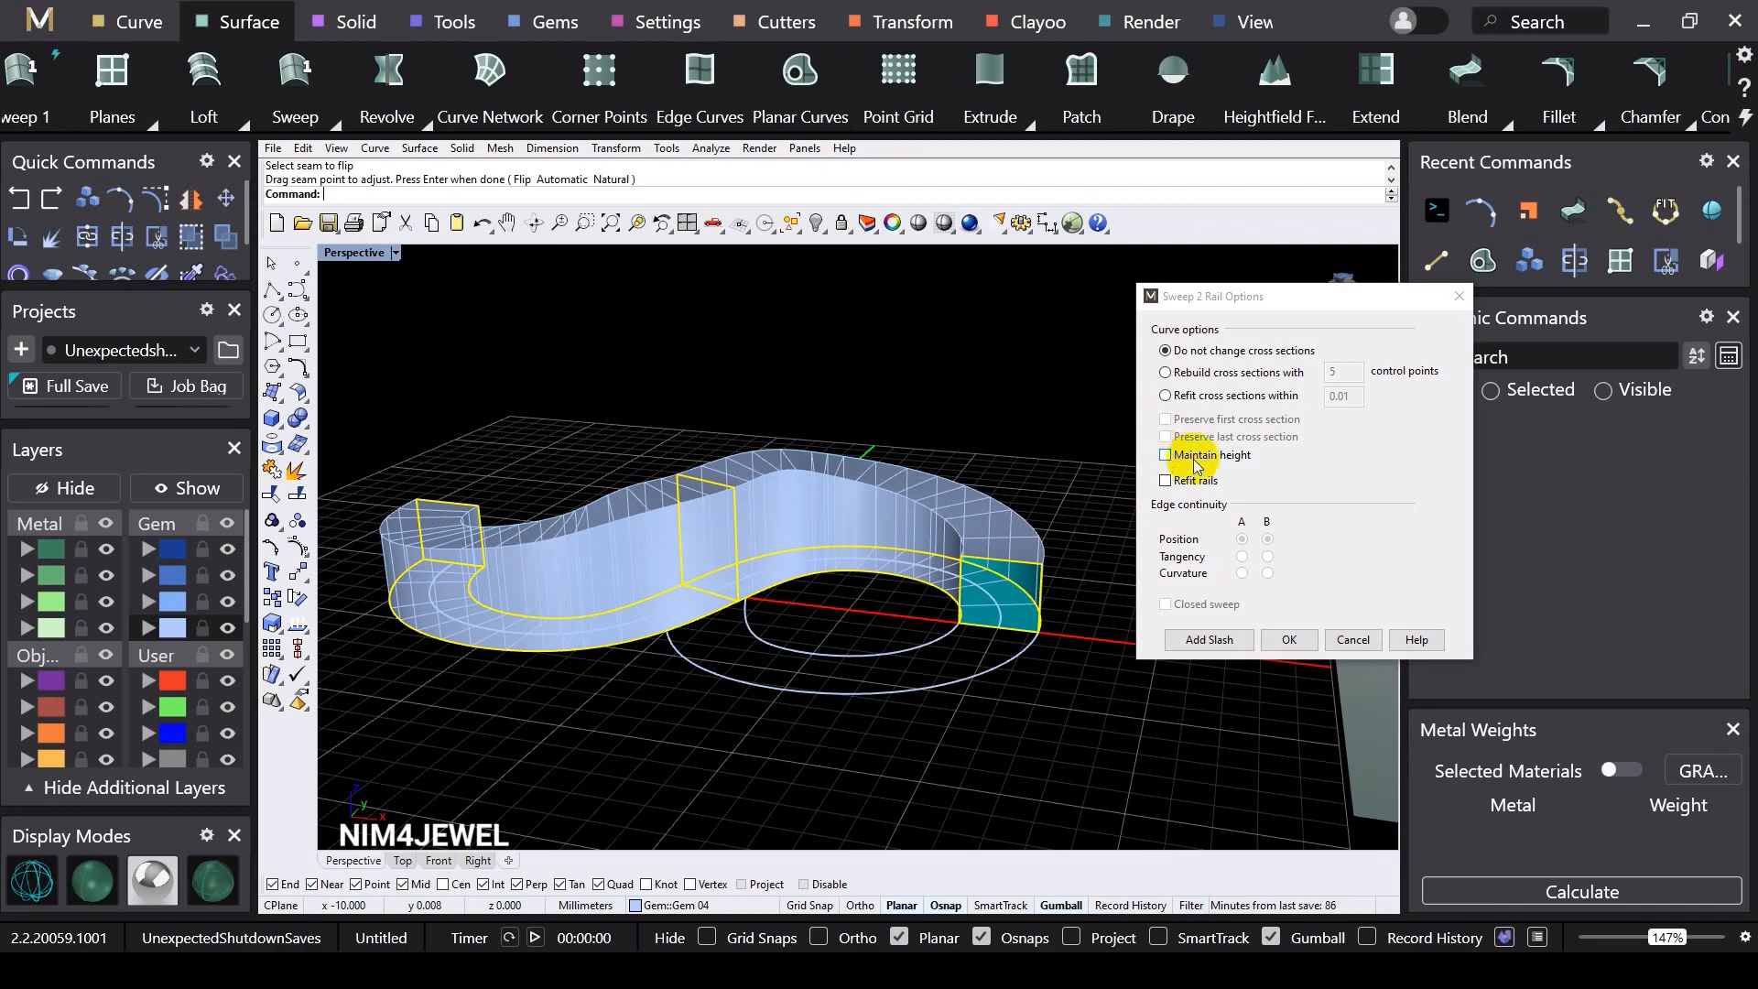
pyautogui.click(1166, 455)
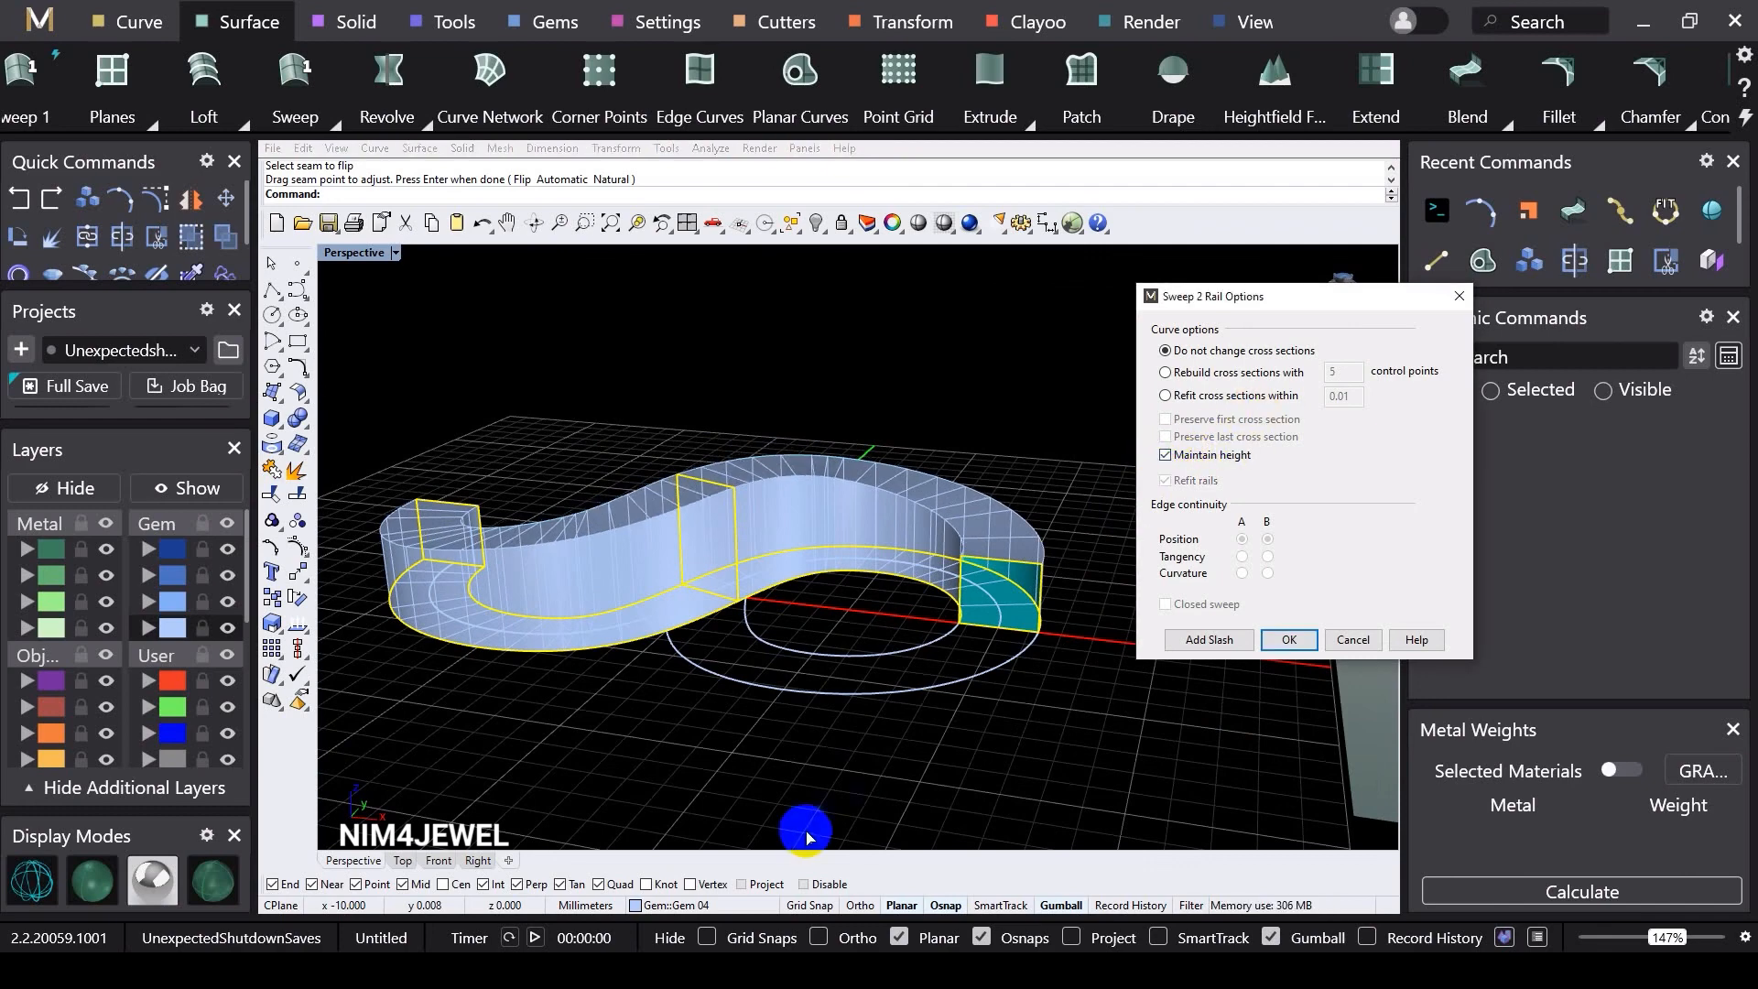
pyautogui.moveTo(806, 838); pyautogui.dragTo(770, 742, button='right')
pyautogui.press('Return')
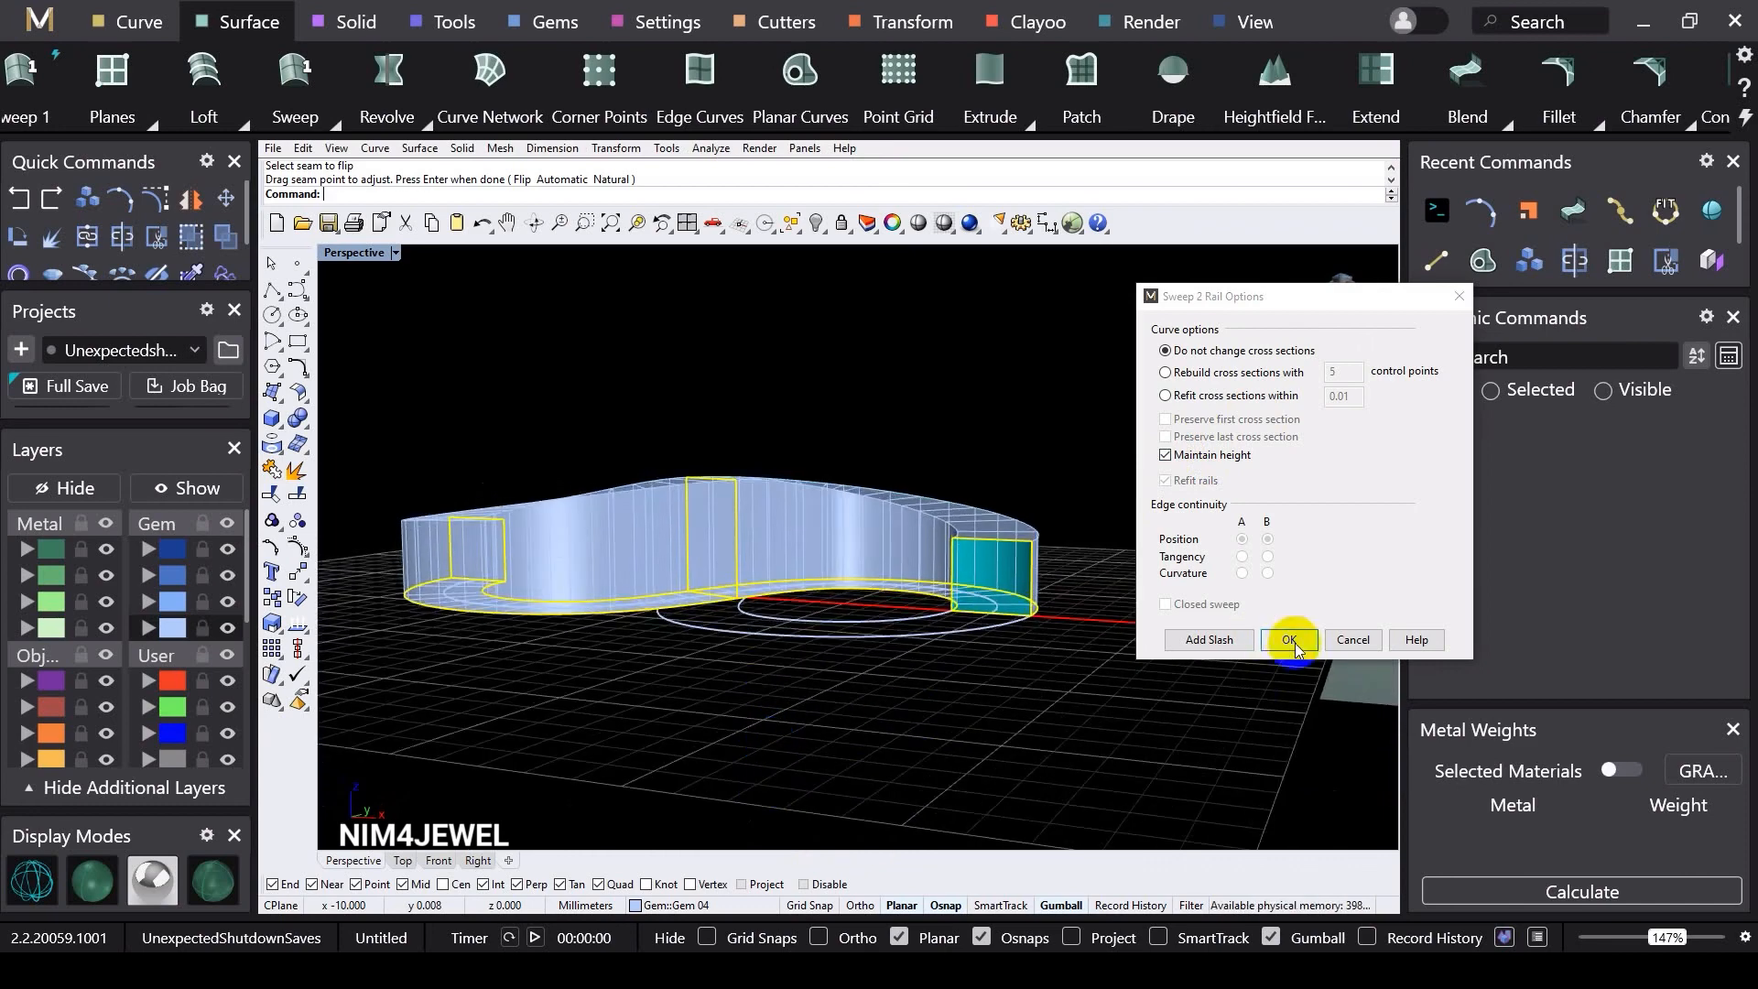
# Step: Hide the first swept strand so that only the curves and rectangles remain
pyautogui.moveTo(745, 617); pyautogui.dragTo(828, 490, button='right')
pyautogui.click(840, 423)
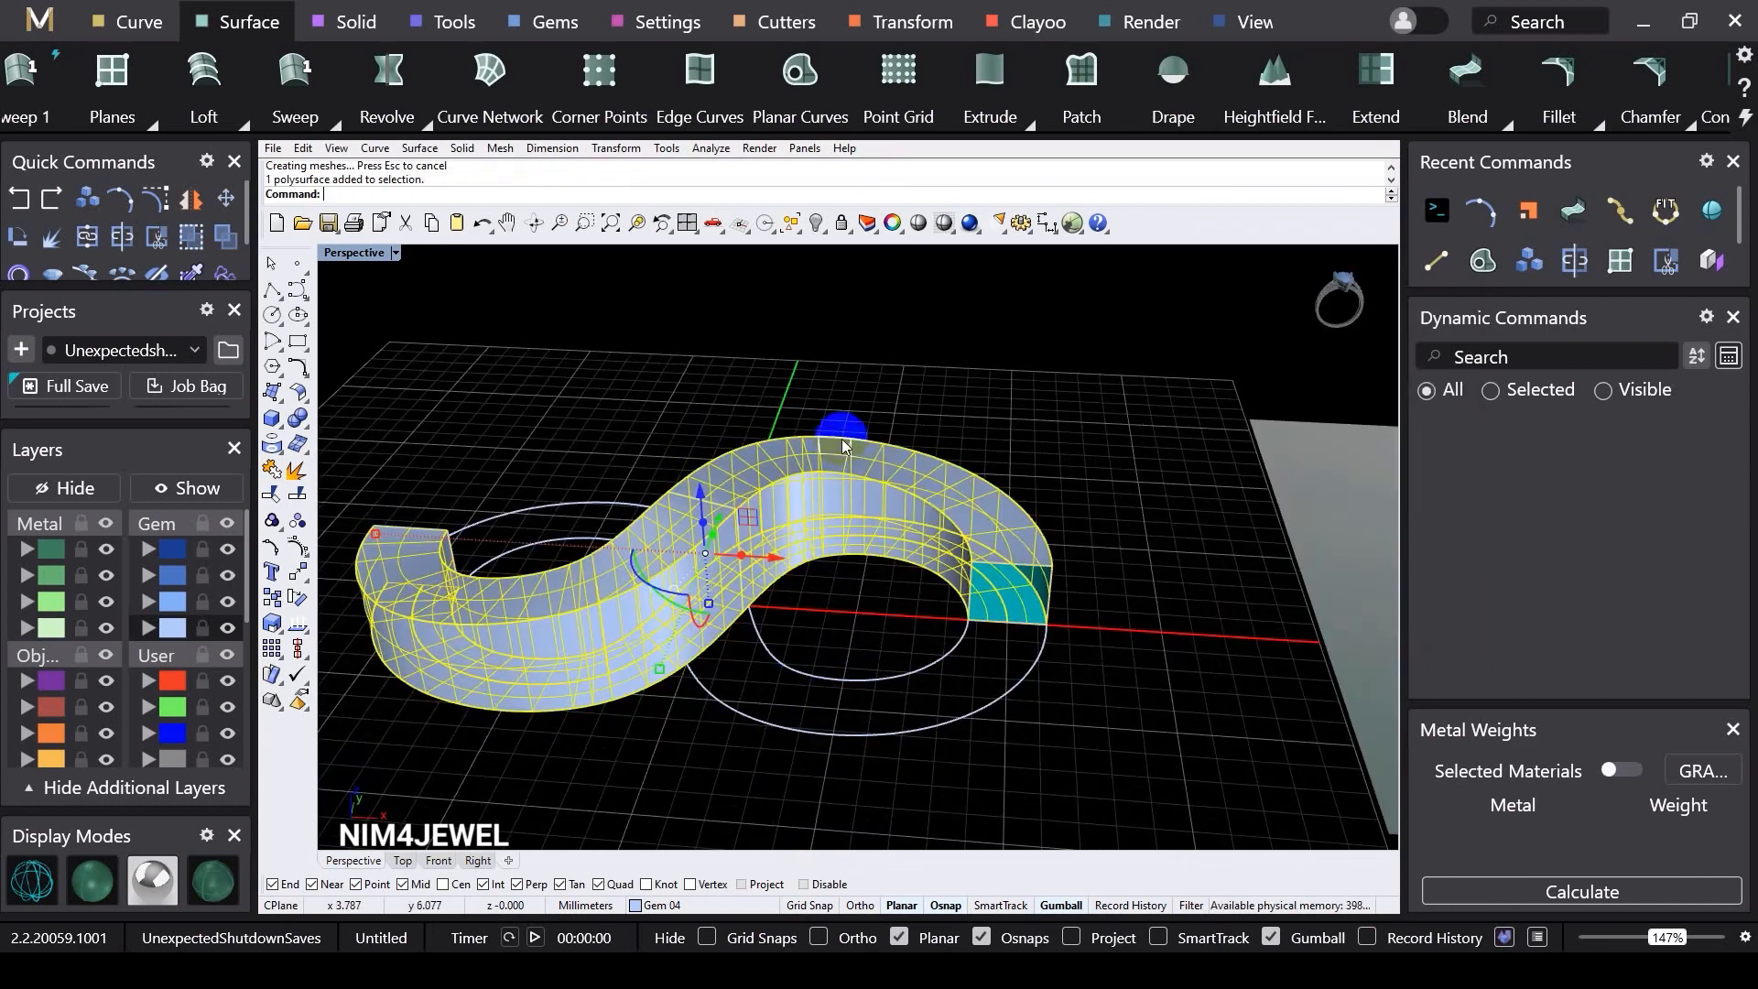
pyautogui.click(66, 487)
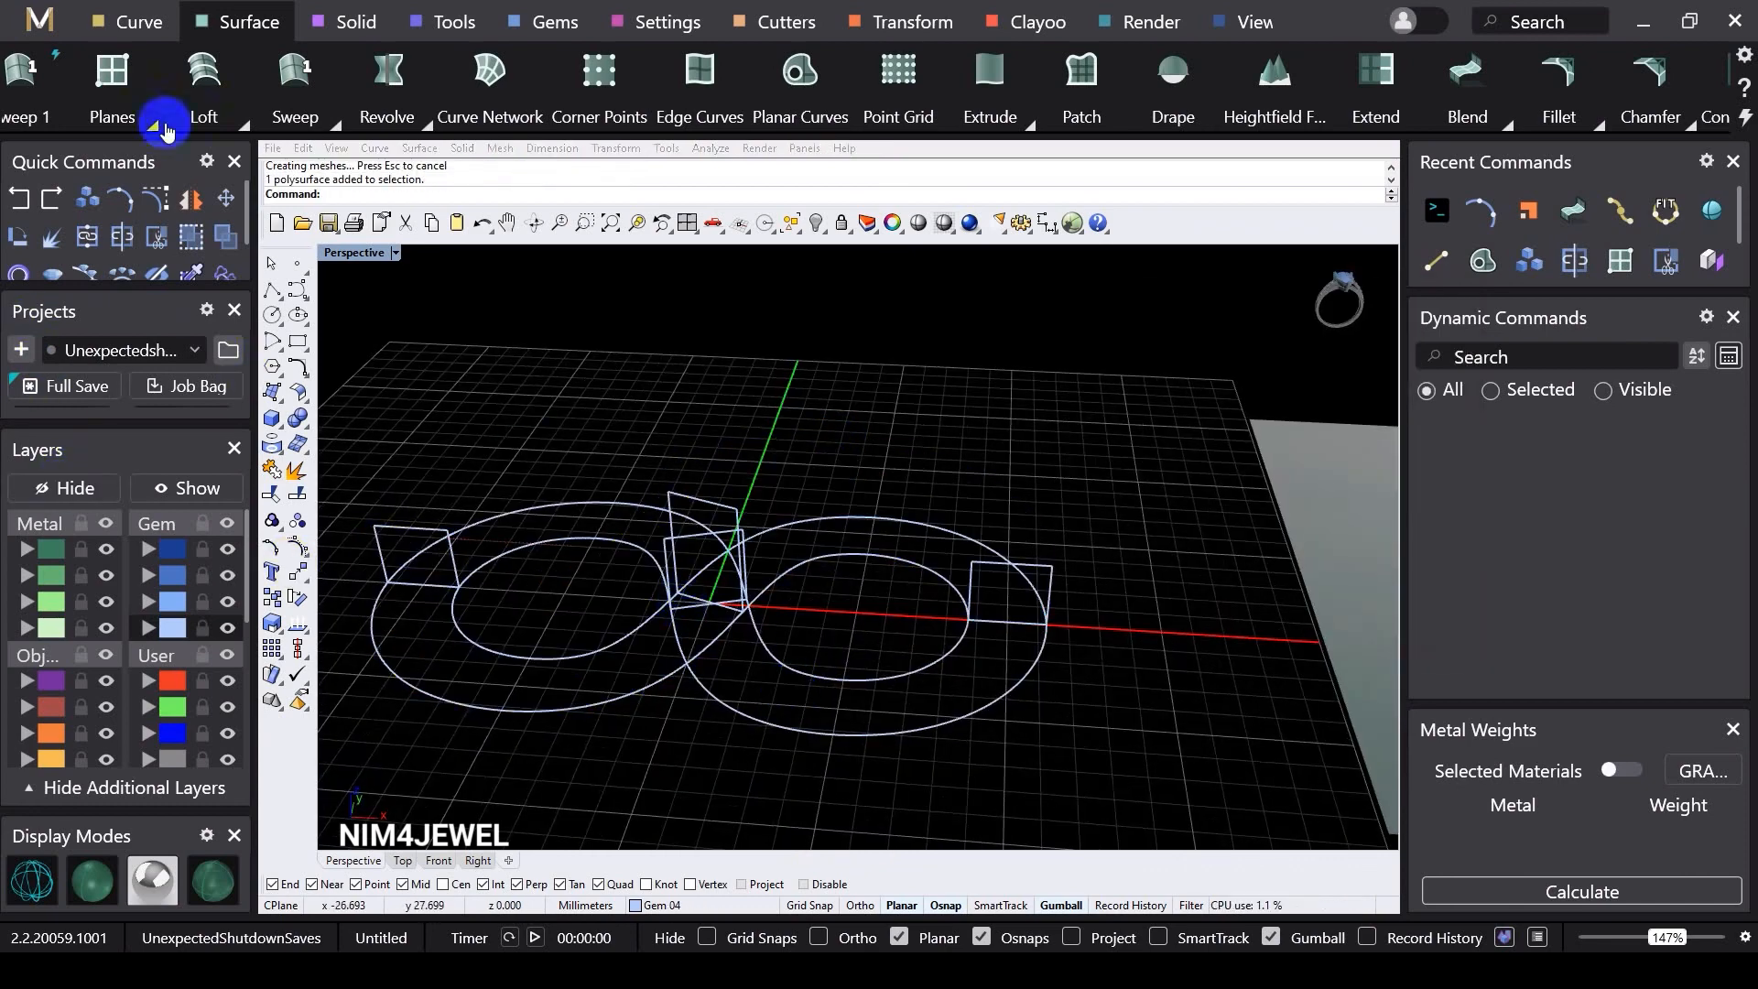
# Step: Start a two-rail sweep along the other strand's edge curves, using both end rectangles and the lower crossing rectangle as cross sections
pyautogui.click(332, 121)
pyautogui.click(941, 661)
pyautogui.click(951, 711)
pyautogui.click(1050, 572)
pyautogui.moveTo(759, 580); pyautogui.dragTo(706, 538, button='right')
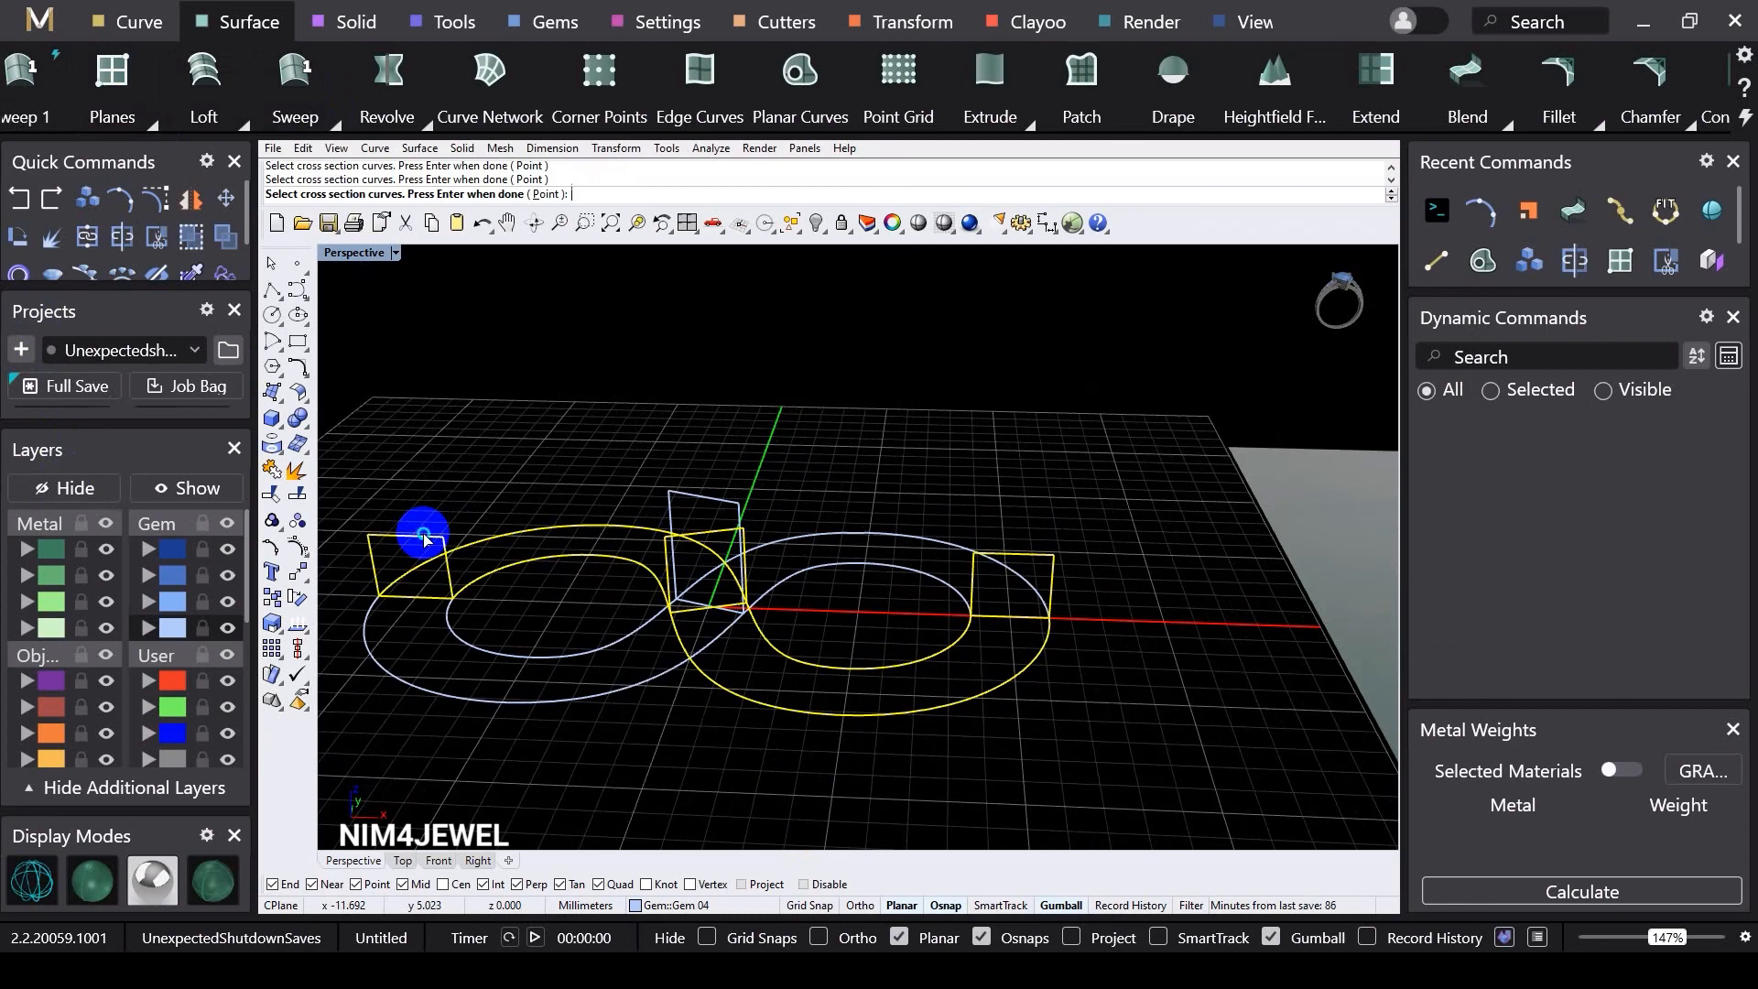
pyautogui.press('Return')
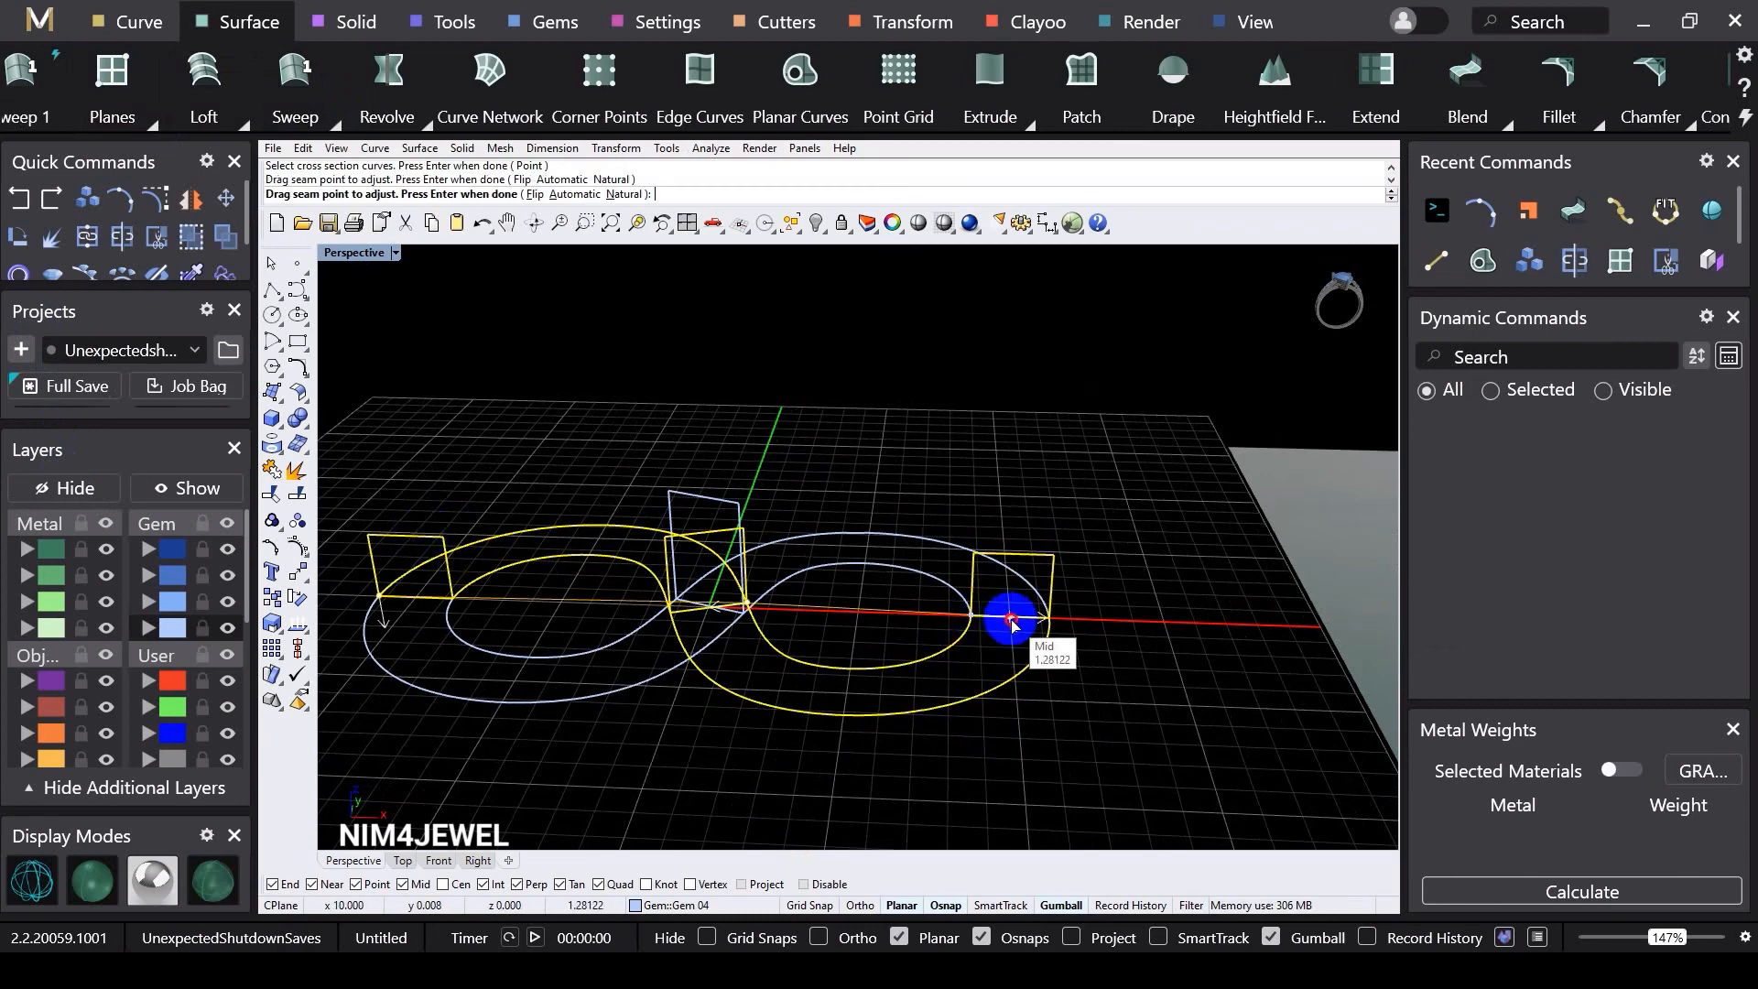
# Step: Place the seam points of the second strand's three cross sections at the midpoints of their base edges
pyautogui.click(1011, 619)
pyautogui.scroll(4, 667, 615)
pyautogui.scroll(4, 742, 596)
pyautogui.moveTo(812, 586); pyautogui.dragTo(719, 601)
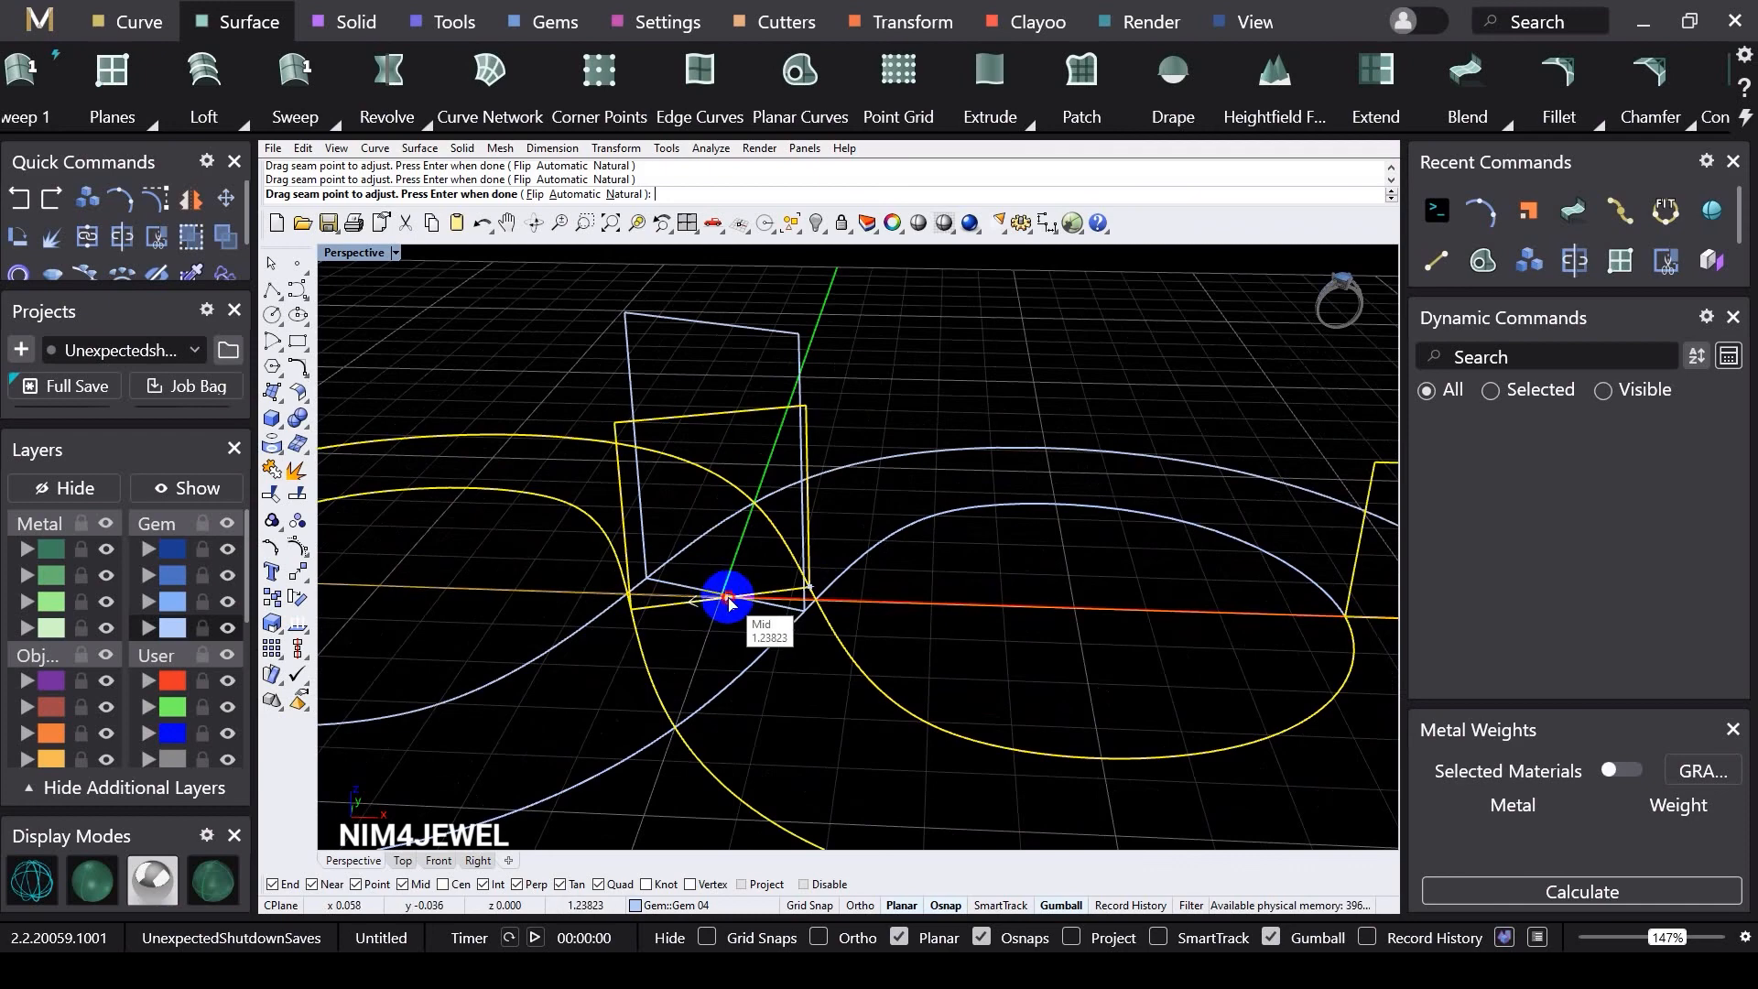
pyautogui.scroll(-5, 729, 600)
pyautogui.scroll(1, 499, 570)
pyautogui.moveTo(499, 570); pyautogui.dragTo(541, 572)
pyautogui.scroll(-2, 448, 608)
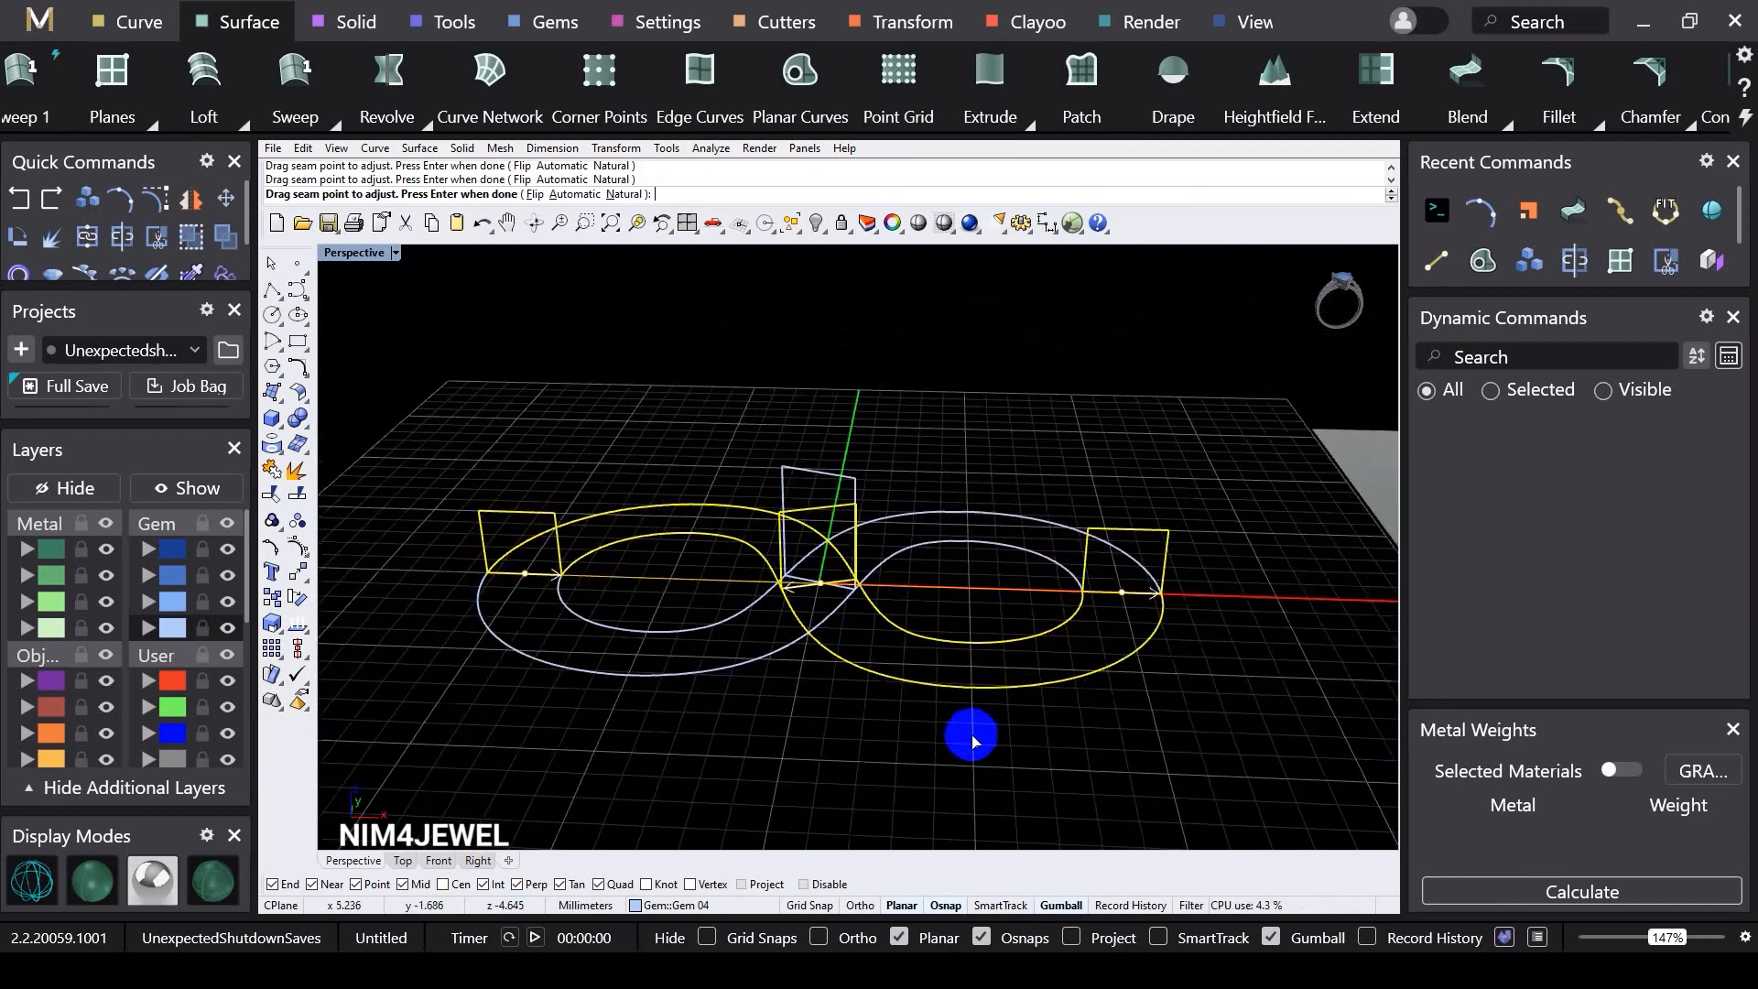
# Step: Check the seam directions, accept them and create the second strand with the two-rail sweep
pyautogui.moveTo(973, 736); pyautogui.dragTo(967, 762, button='right')
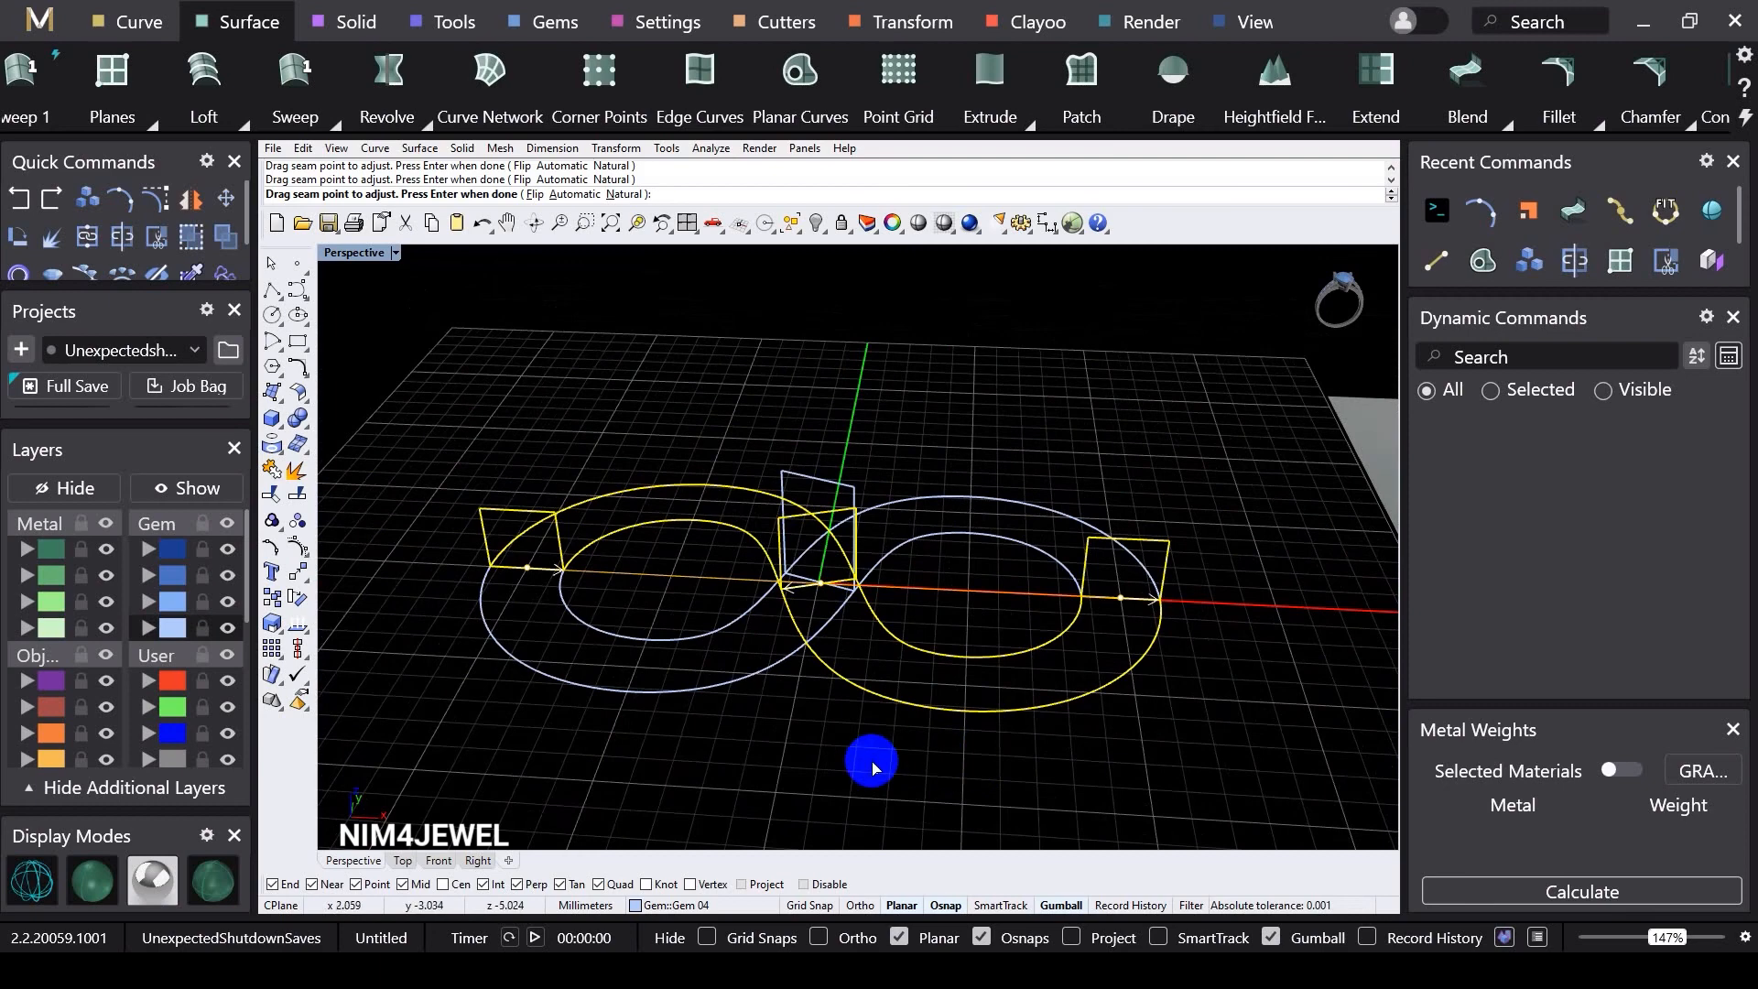
pyautogui.scroll(2, 765, 738)
pyautogui.scroll(-2, 812, 568)
pyautogui.moveTo(822, 664); pyautogui.dragTo(823, 706, button='right')
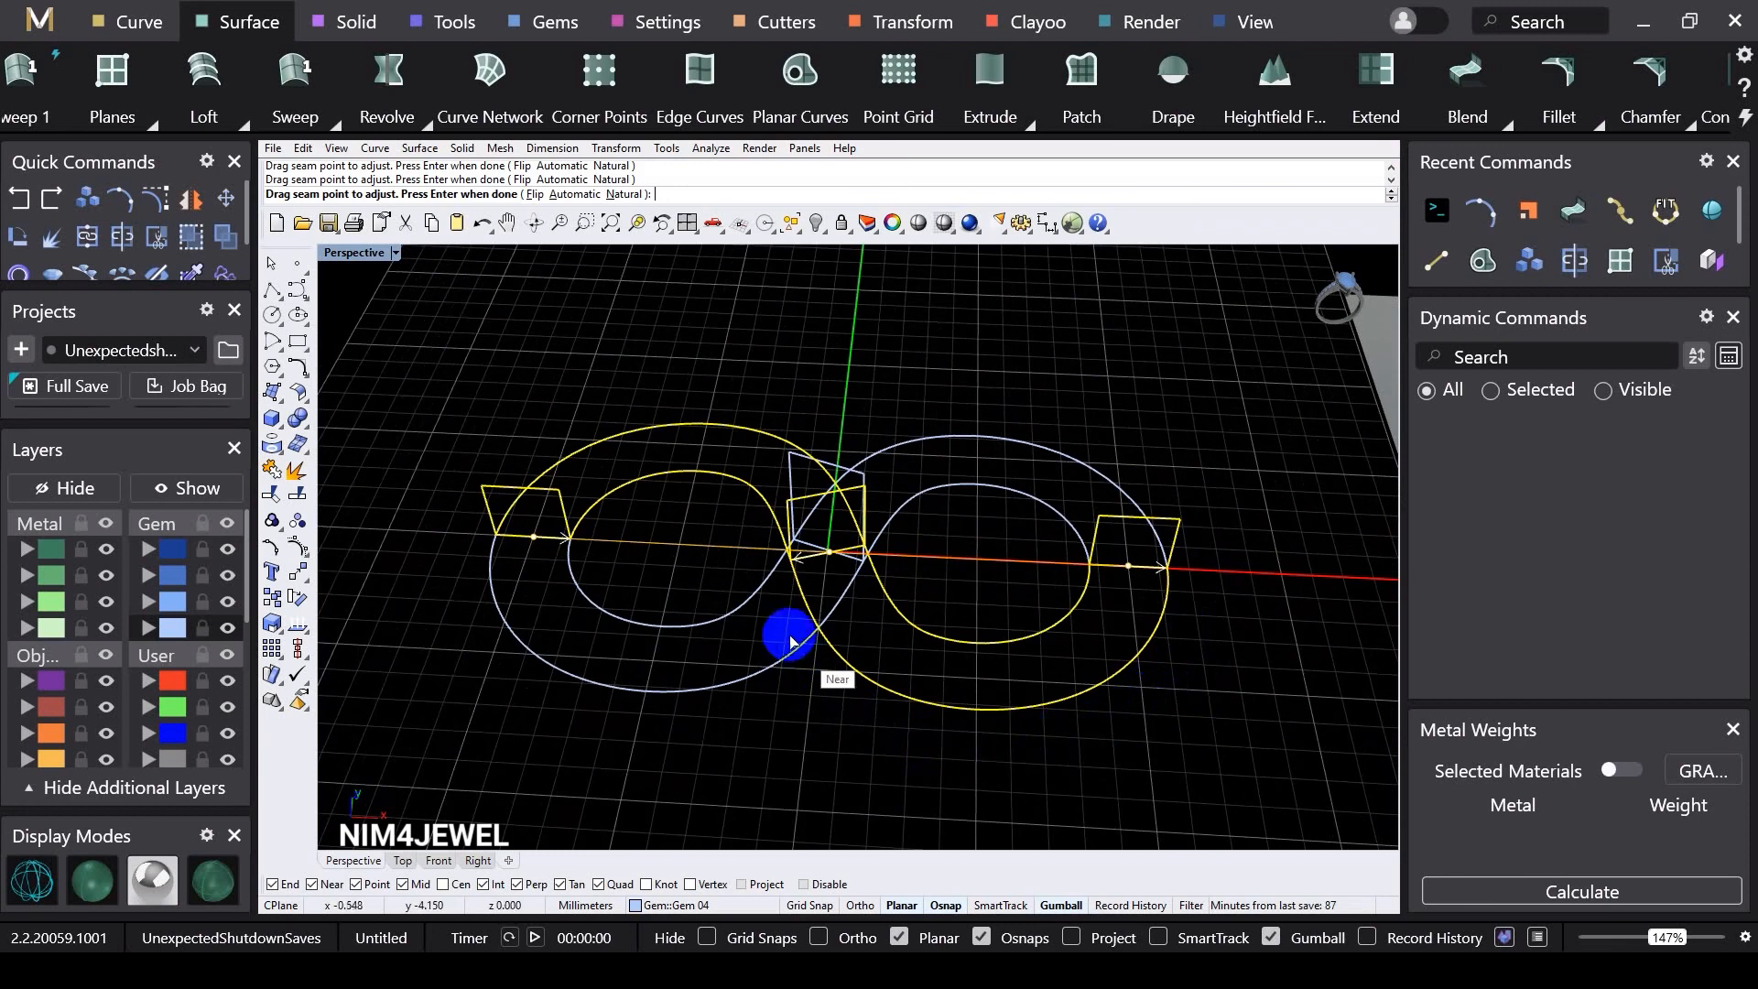
pyautogui.rightClick(646, 605)
pyautogui.click(1283, 640)
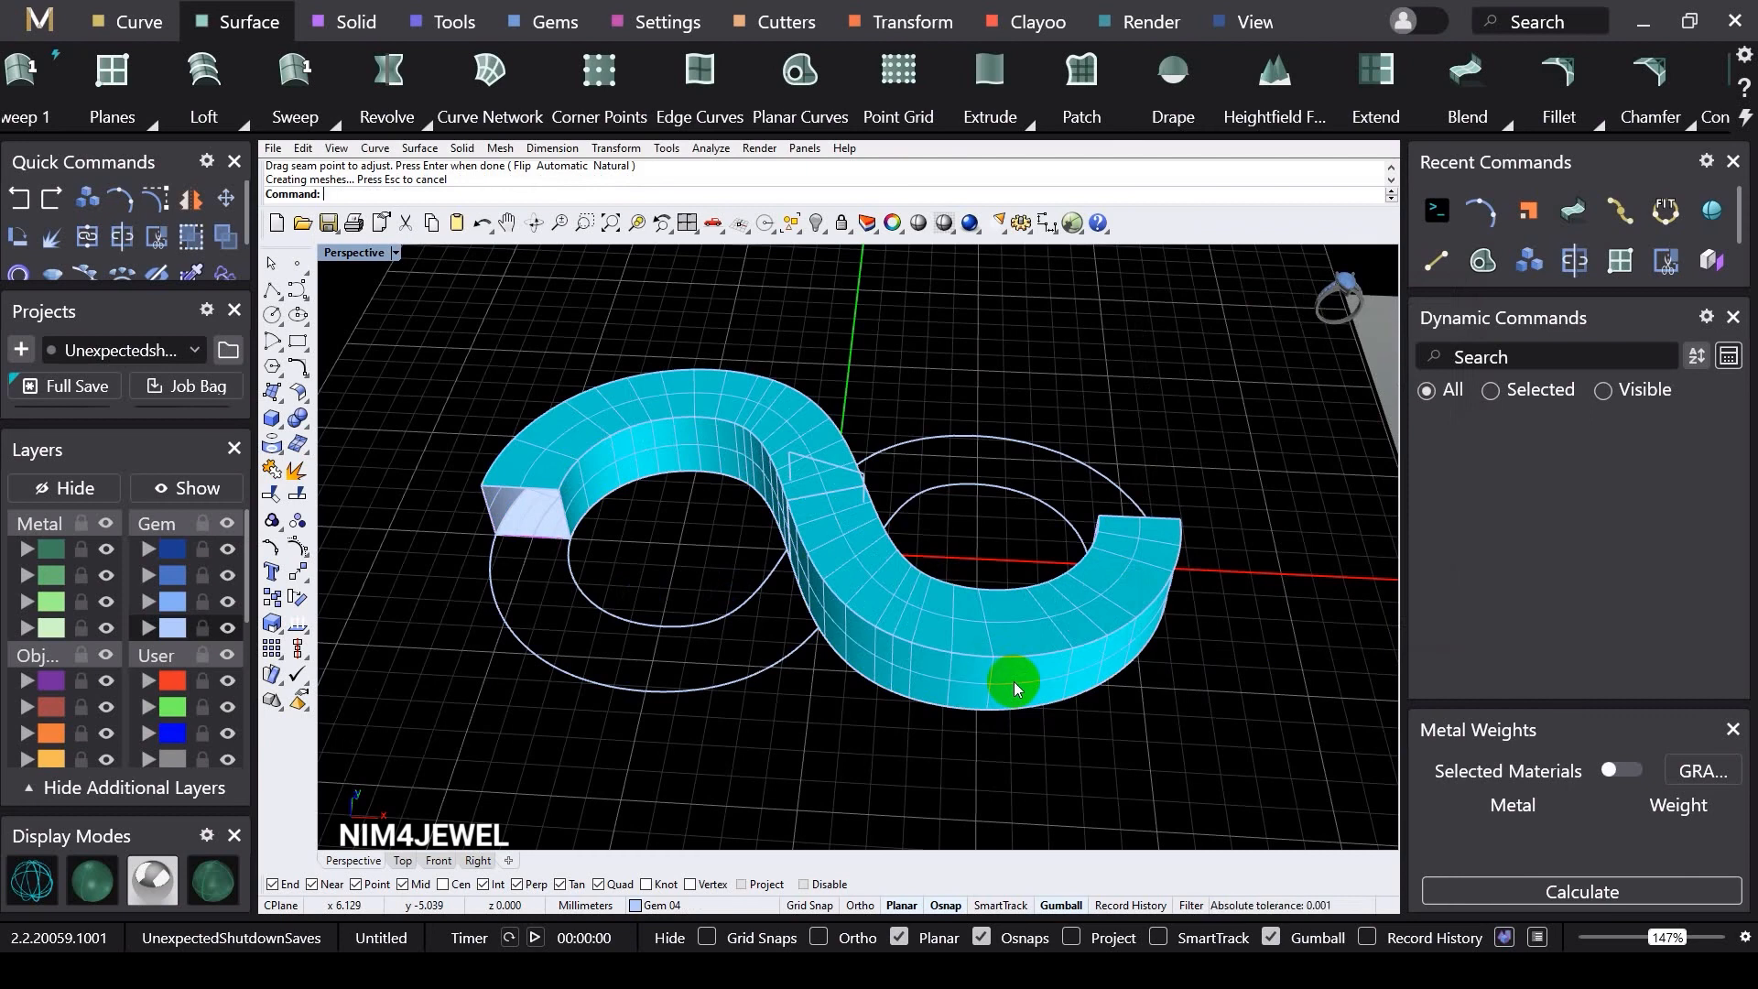
pyautogui.moveTo(1013, 681); pyautogui.dragTo(866, 612, button='right')
# Step: Show the hidden objects and delete the leftover polysurface in front of the band
pyautogui.click(197, 488)
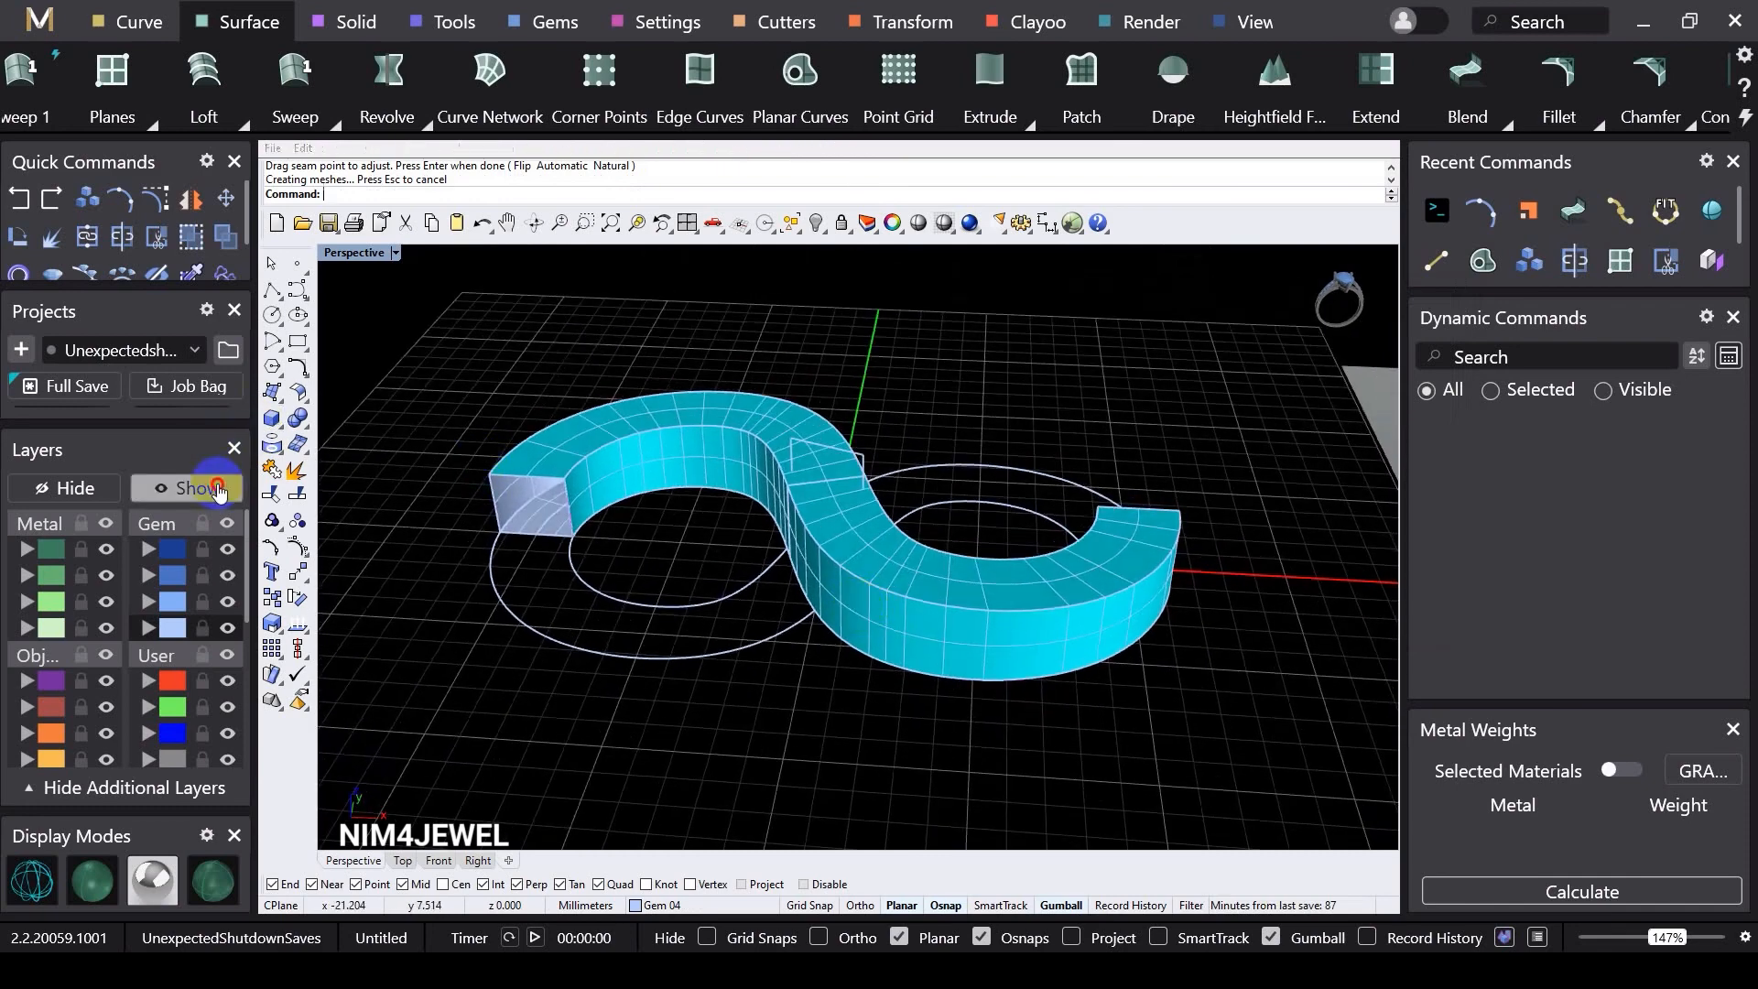
pyautogui.click(978, 721)
pyautogui.press('Delete')
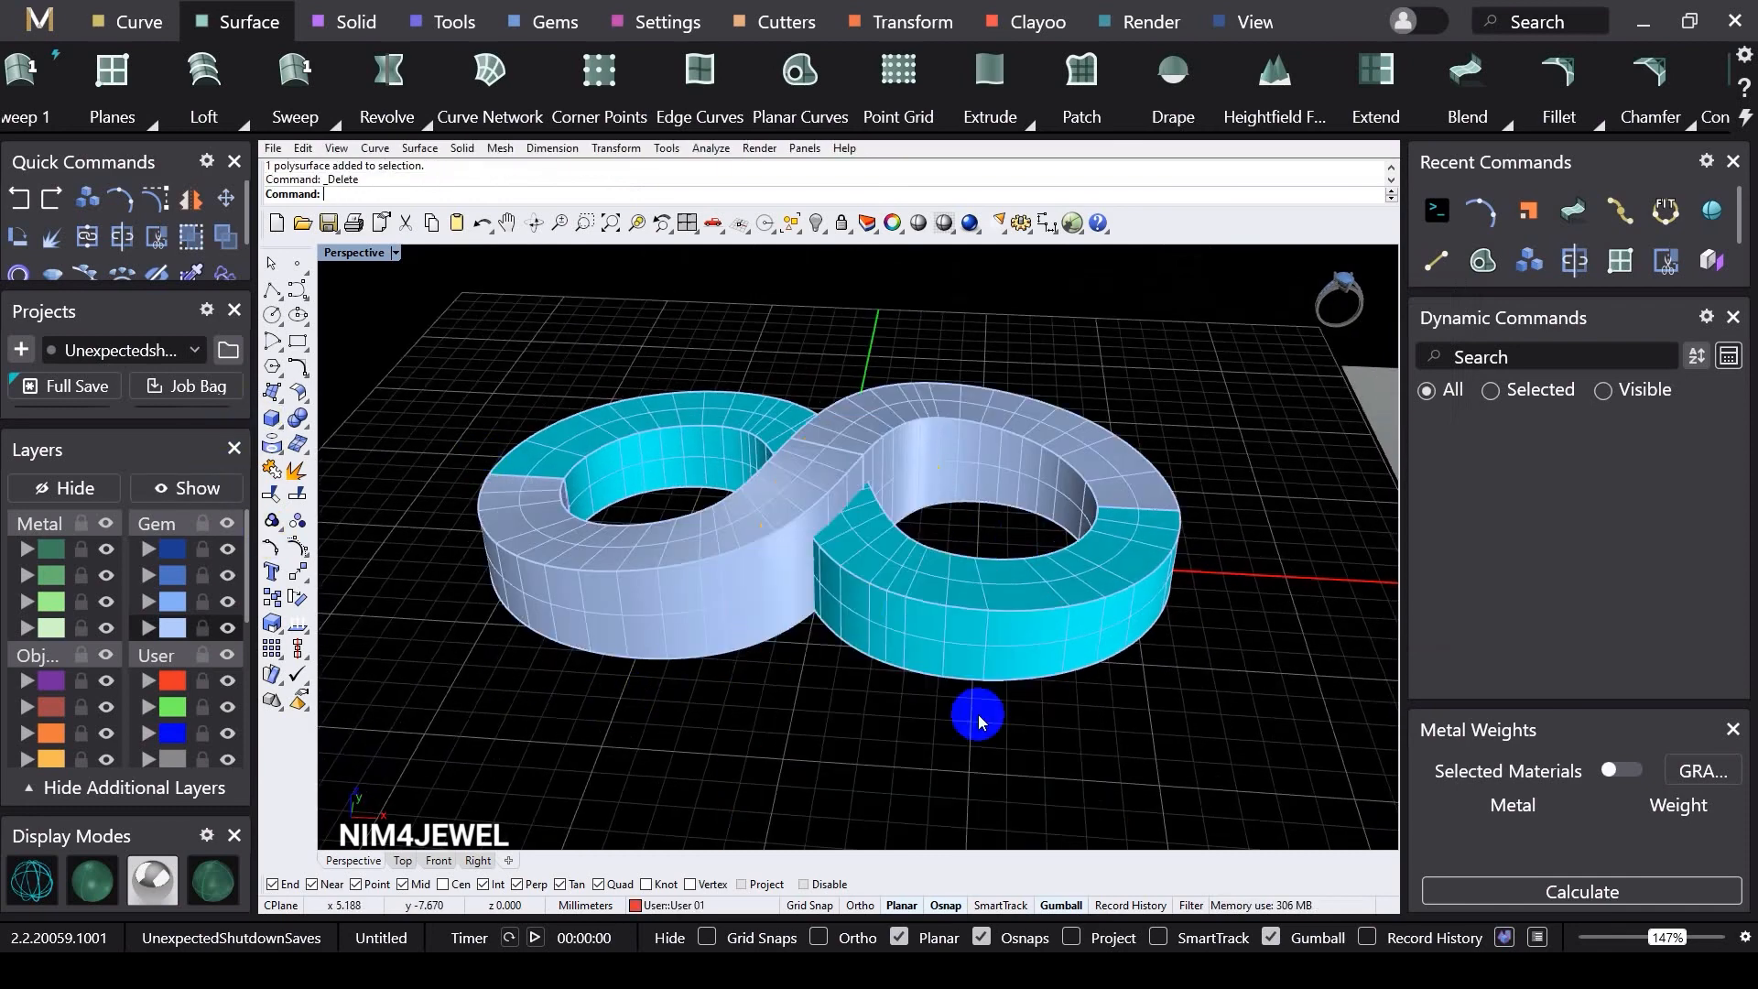
# Step: Compare the two interlaced strands and their crossing with the reference image
pyautogui.moveTo(738, 495); pyautogui.dragTo(758, 545, button='right')
pyautogui.scroll(-6, 583, 488)
pyautogui.scroll(1, 1059, 424)
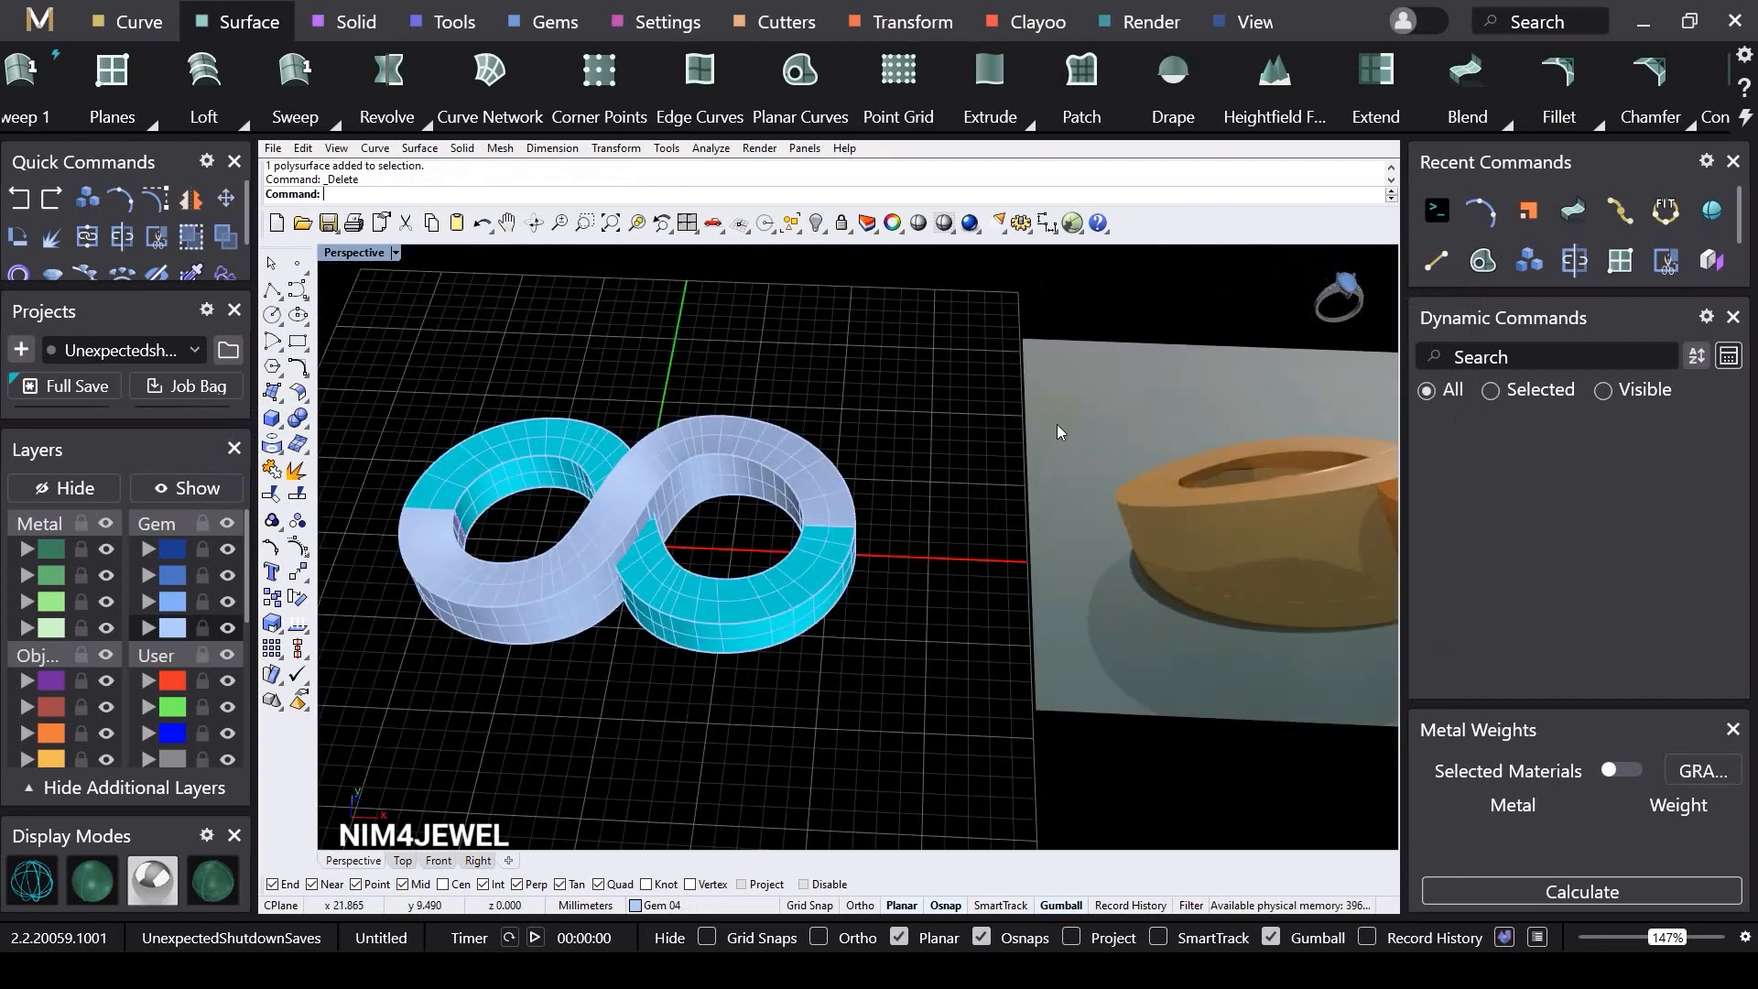
pyautogui.scroll(-2, 615, 523)
pyautogui.moveTo(613, 540); pyautogui.dragTo(629, 580, button='right')
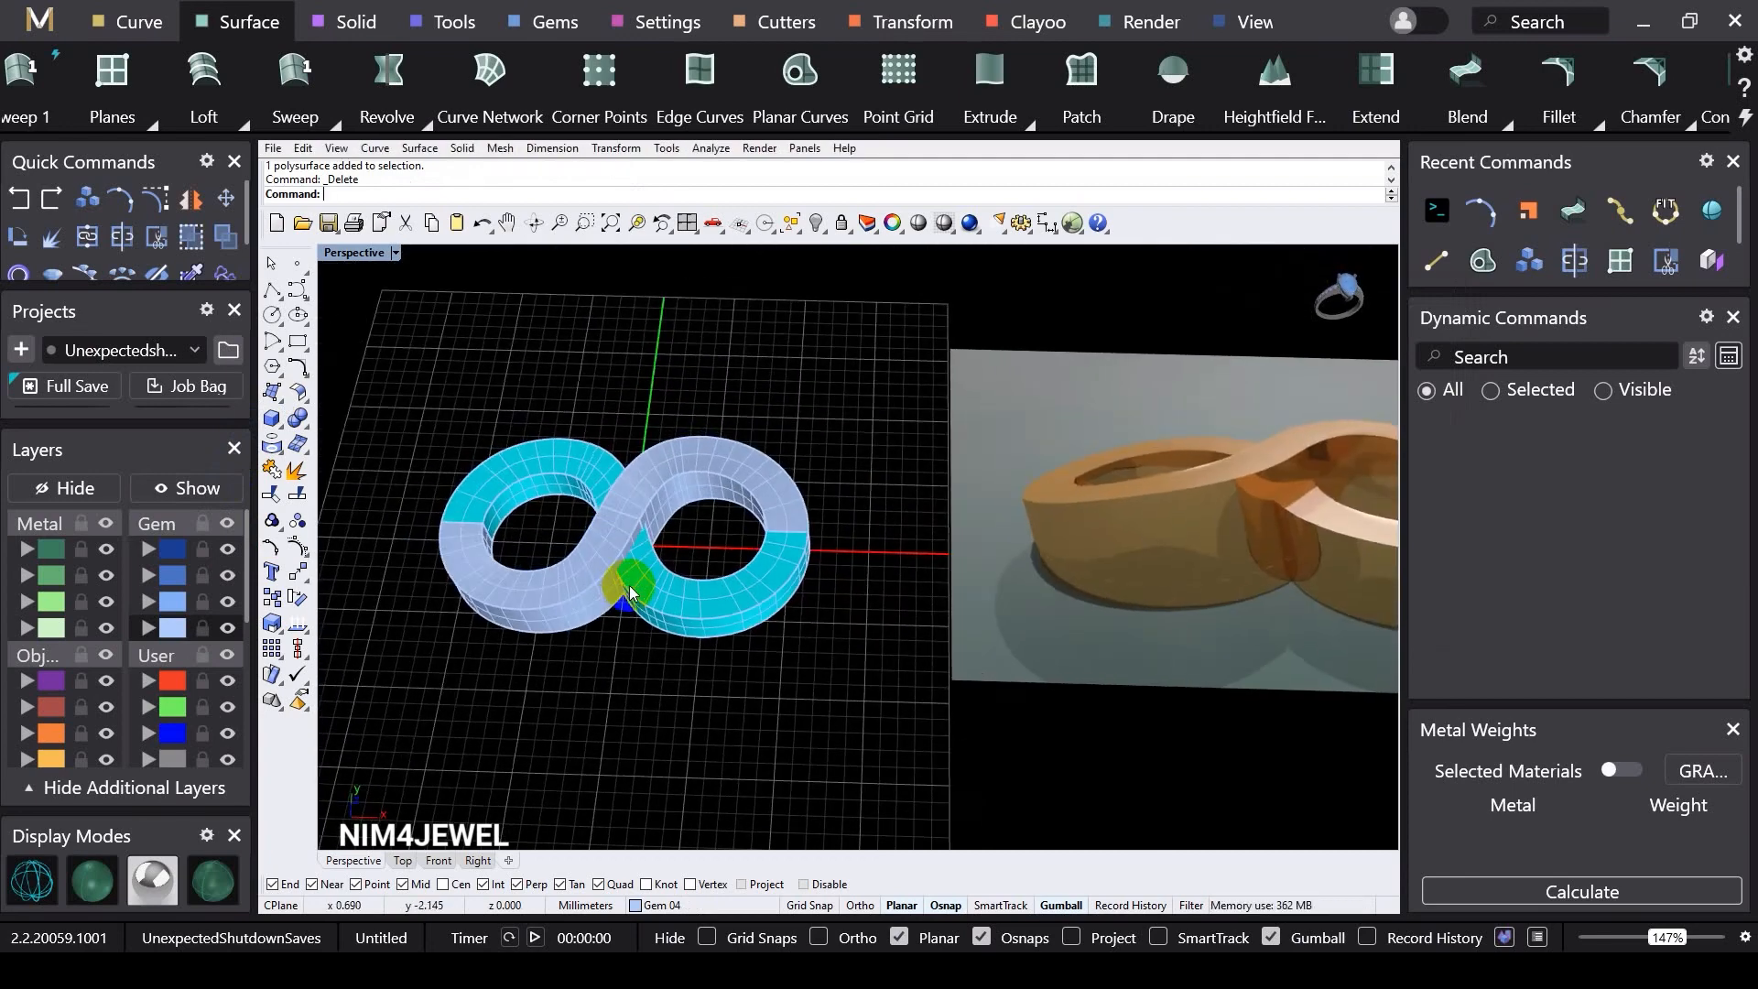
pyautogui.scroll(2, 442, 569)
pyautogui.moveTo(546, 632); pyautogui.dragTo(540, 563, button='right')
# Step: Join the two swept strands into one figure-eight polysurface and check the joined band around the crossing
pyautogui.click(90, 237)
pyautogui.click(763, 457)
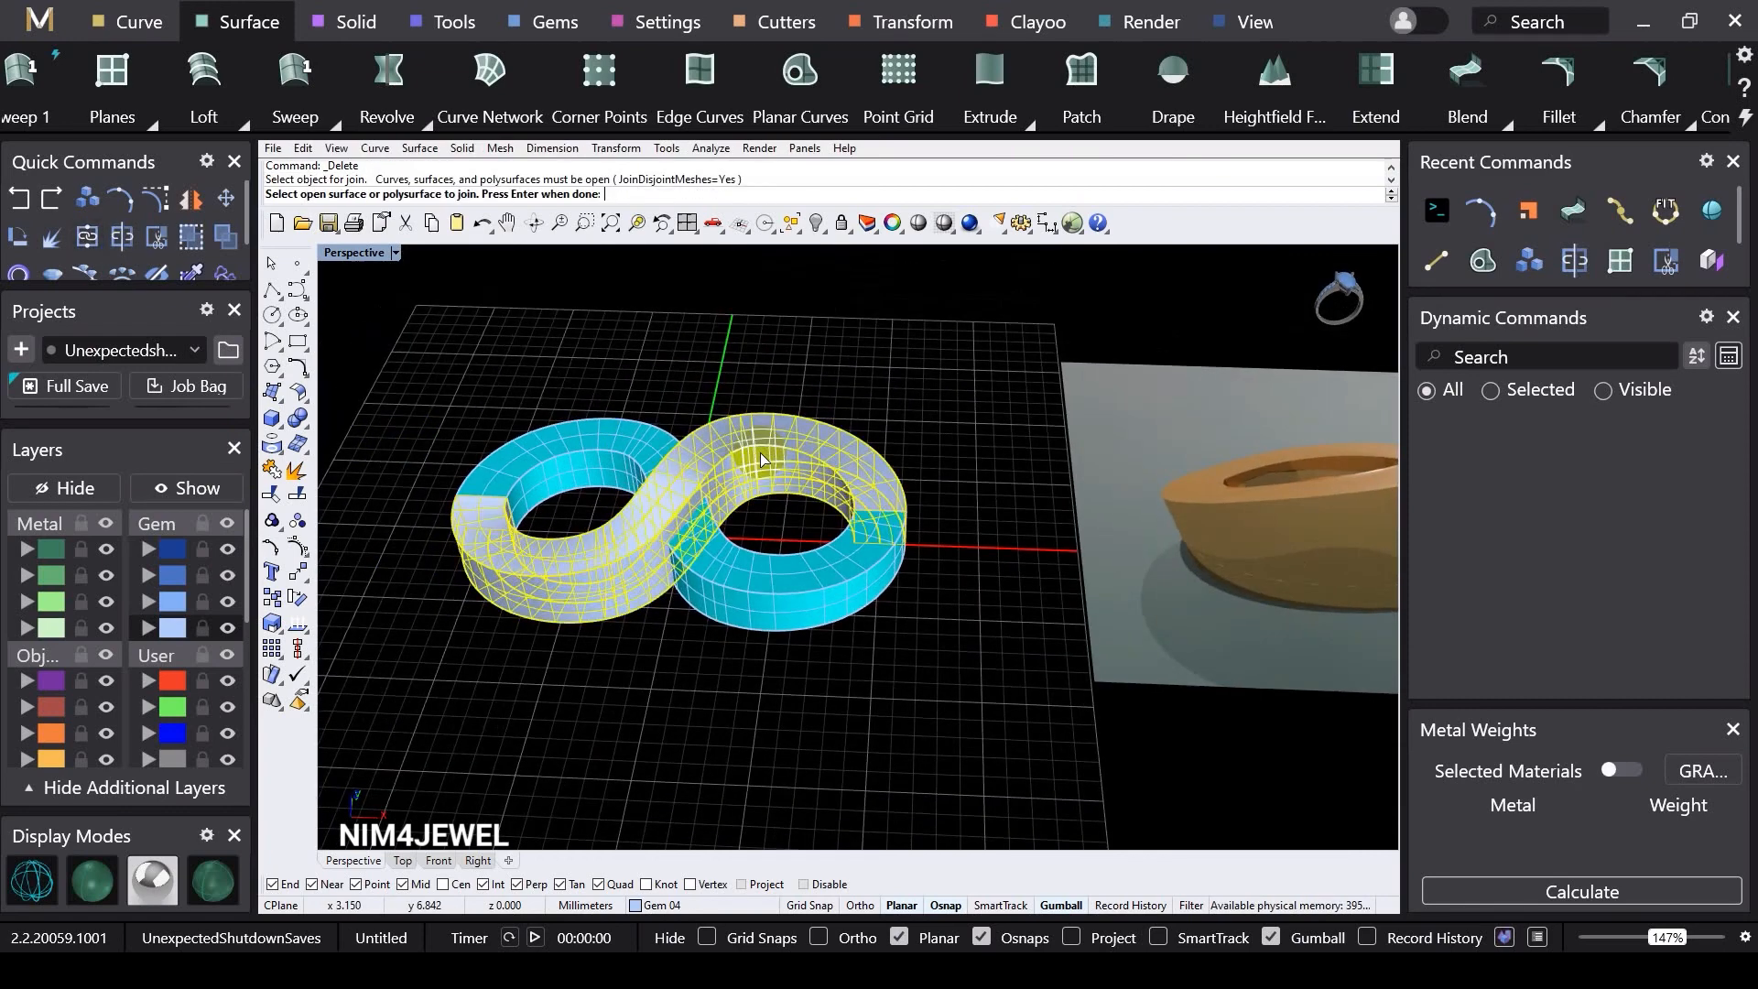
pyautogui.click(800, 579)
pyautogui.press('Return')
pyautogui.click(711, 449)
pyautogui.click(612, 385)
pyautogui.scroll(4, 522, 526)
pyautogui.moveTo(522, 526); pyautogui.dragTo(847, 651, button='right')
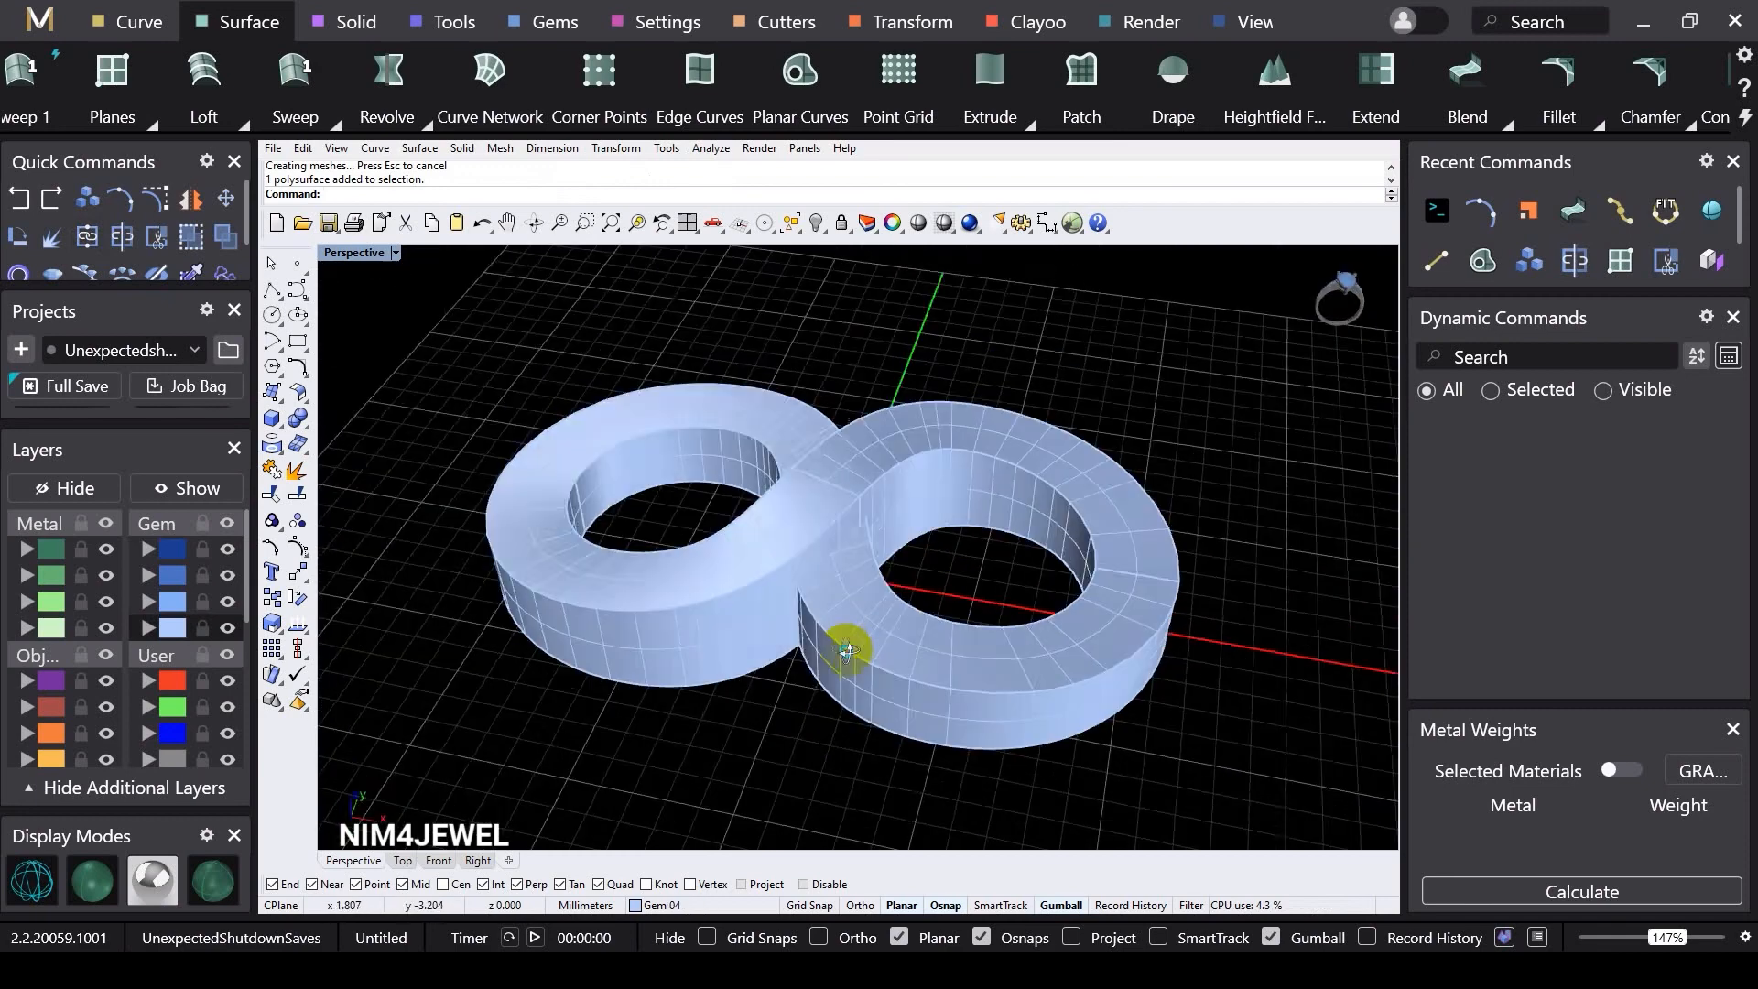
pyautogui.scroll(-4, 635, 551)
pyautogui.moveTo(635, 551); pyautogui.dragTo(662, 661, button='right')
pyautogui.scroll(2, 646, 673)
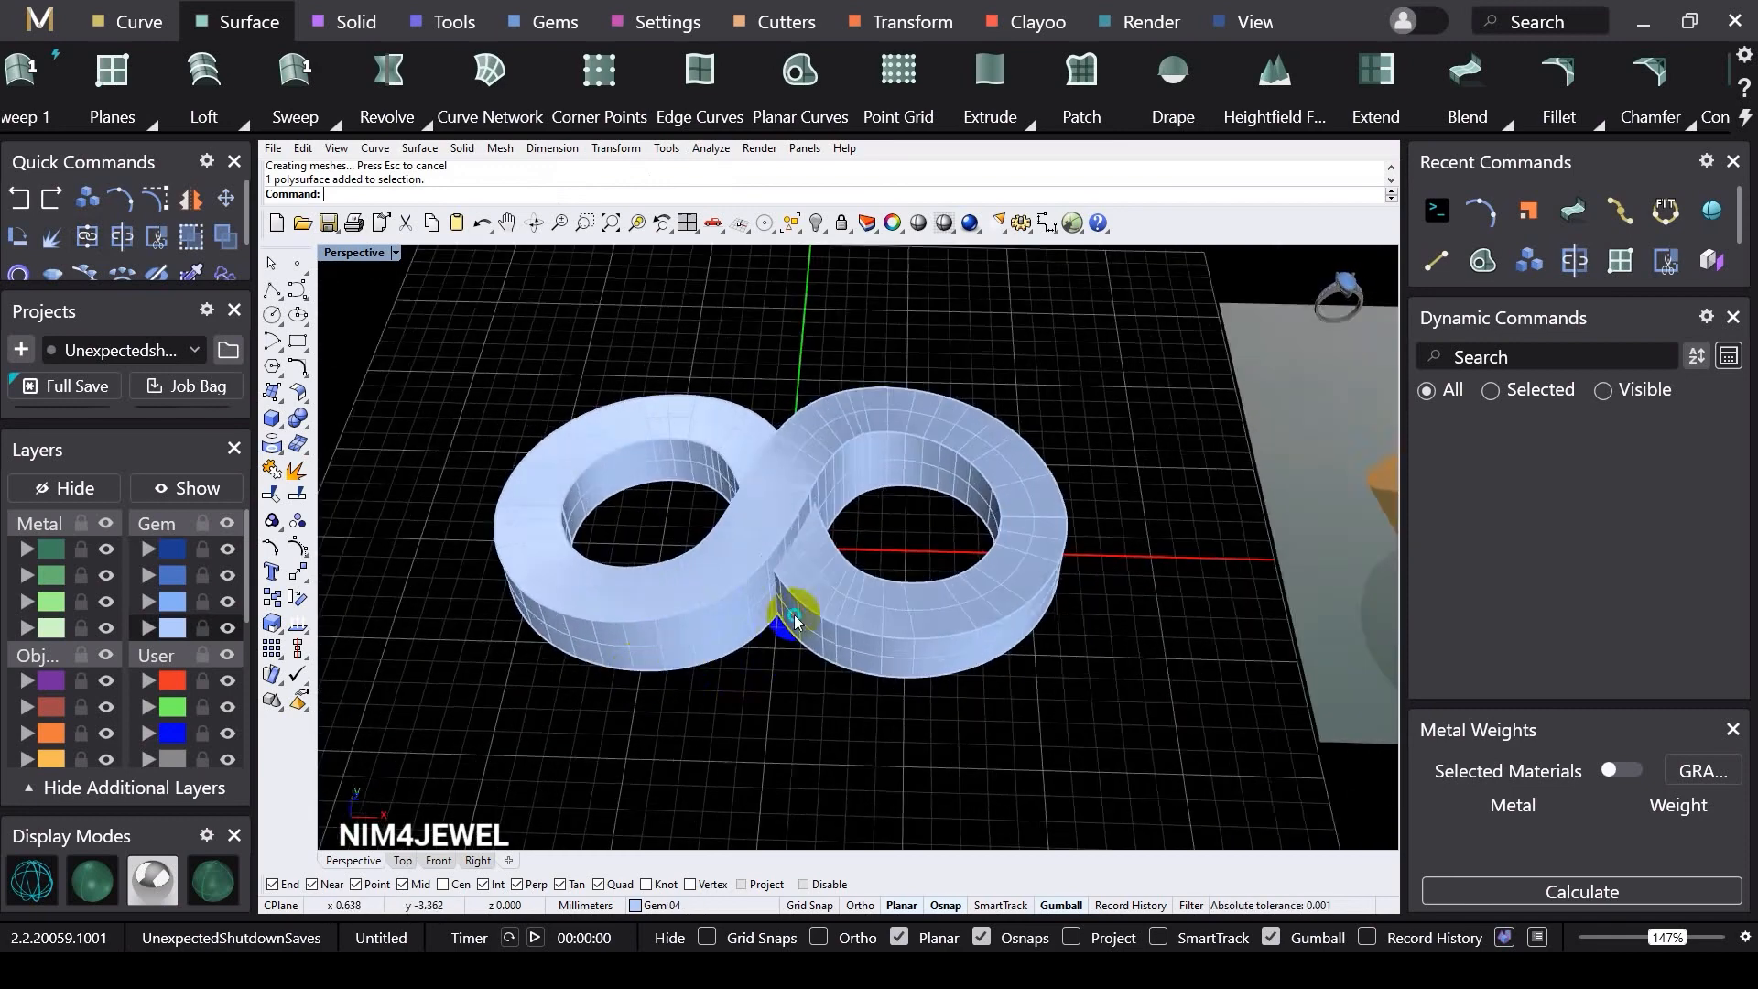
# Step: Examine the joined figure-eight band and its crossing from several angles
pyautogui.moveTo(794, 614); pyautogui.dragTo(789, 645, button='right')
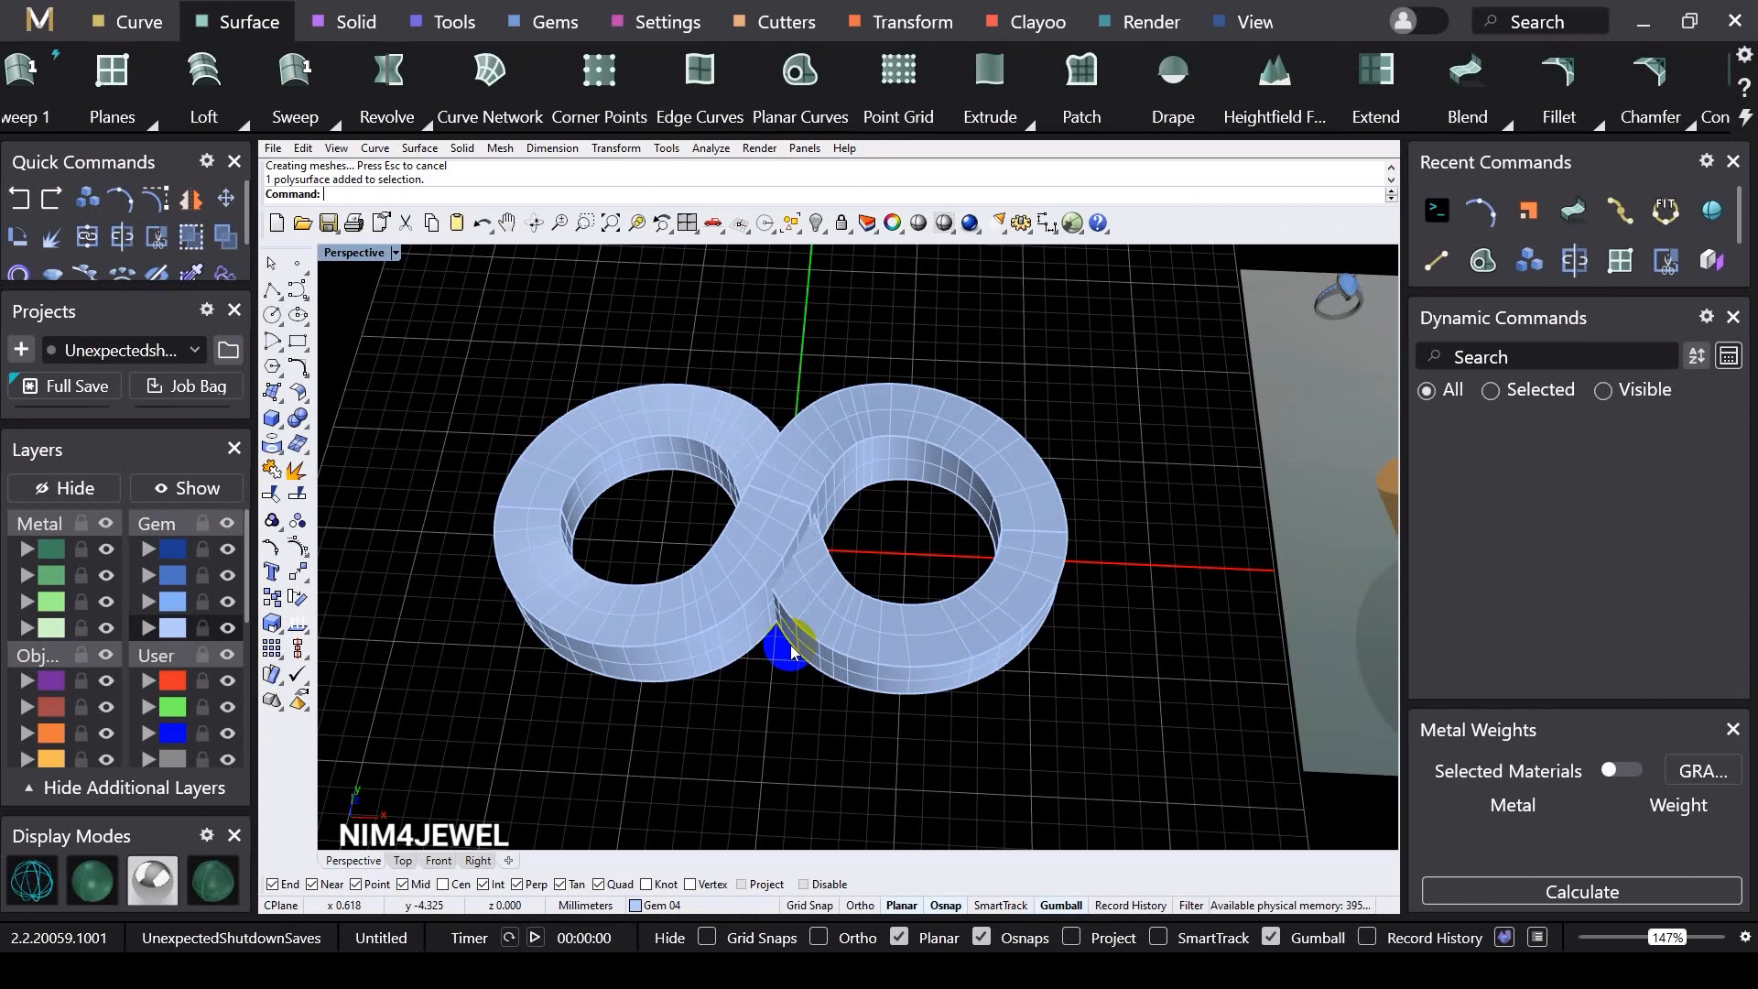
pyautogui.moveTo(723, 723); pyautogui.dragTo(796, 694, button='right')
pyautogui.click(986, 655)
pyautogui.click(799, 736)
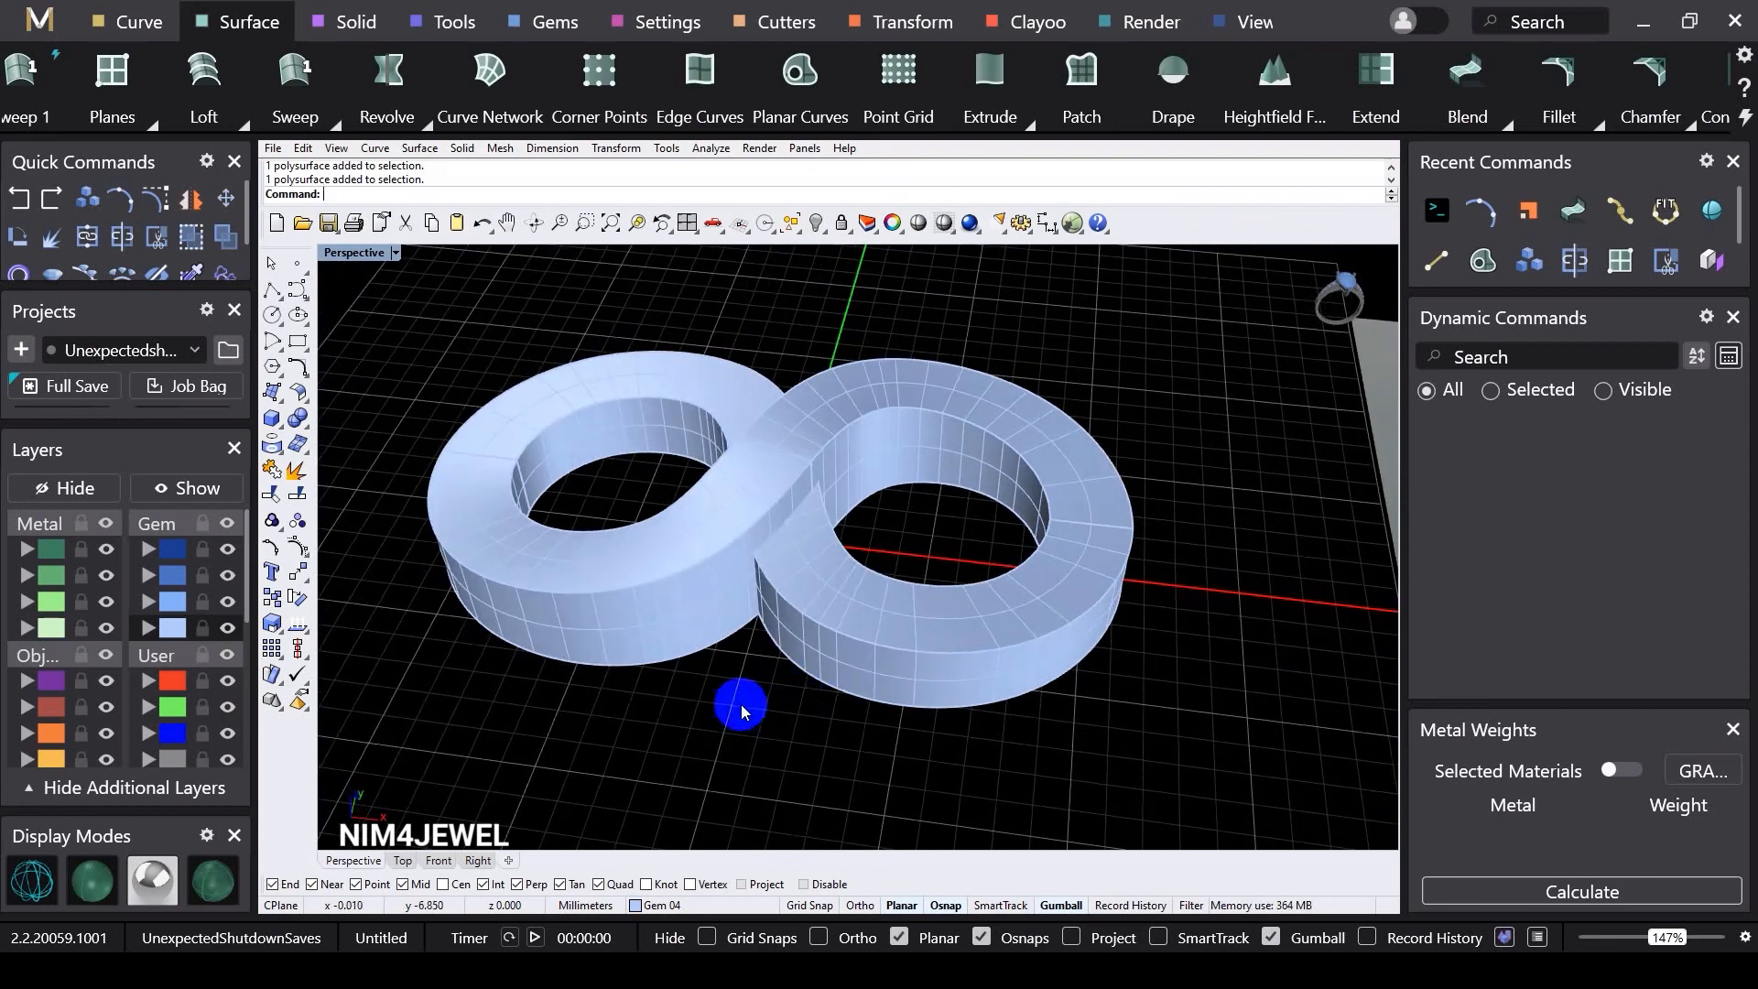
pyautogui.moveTo(743, 592); pyautogui.dragTo(793, 596, button='right')
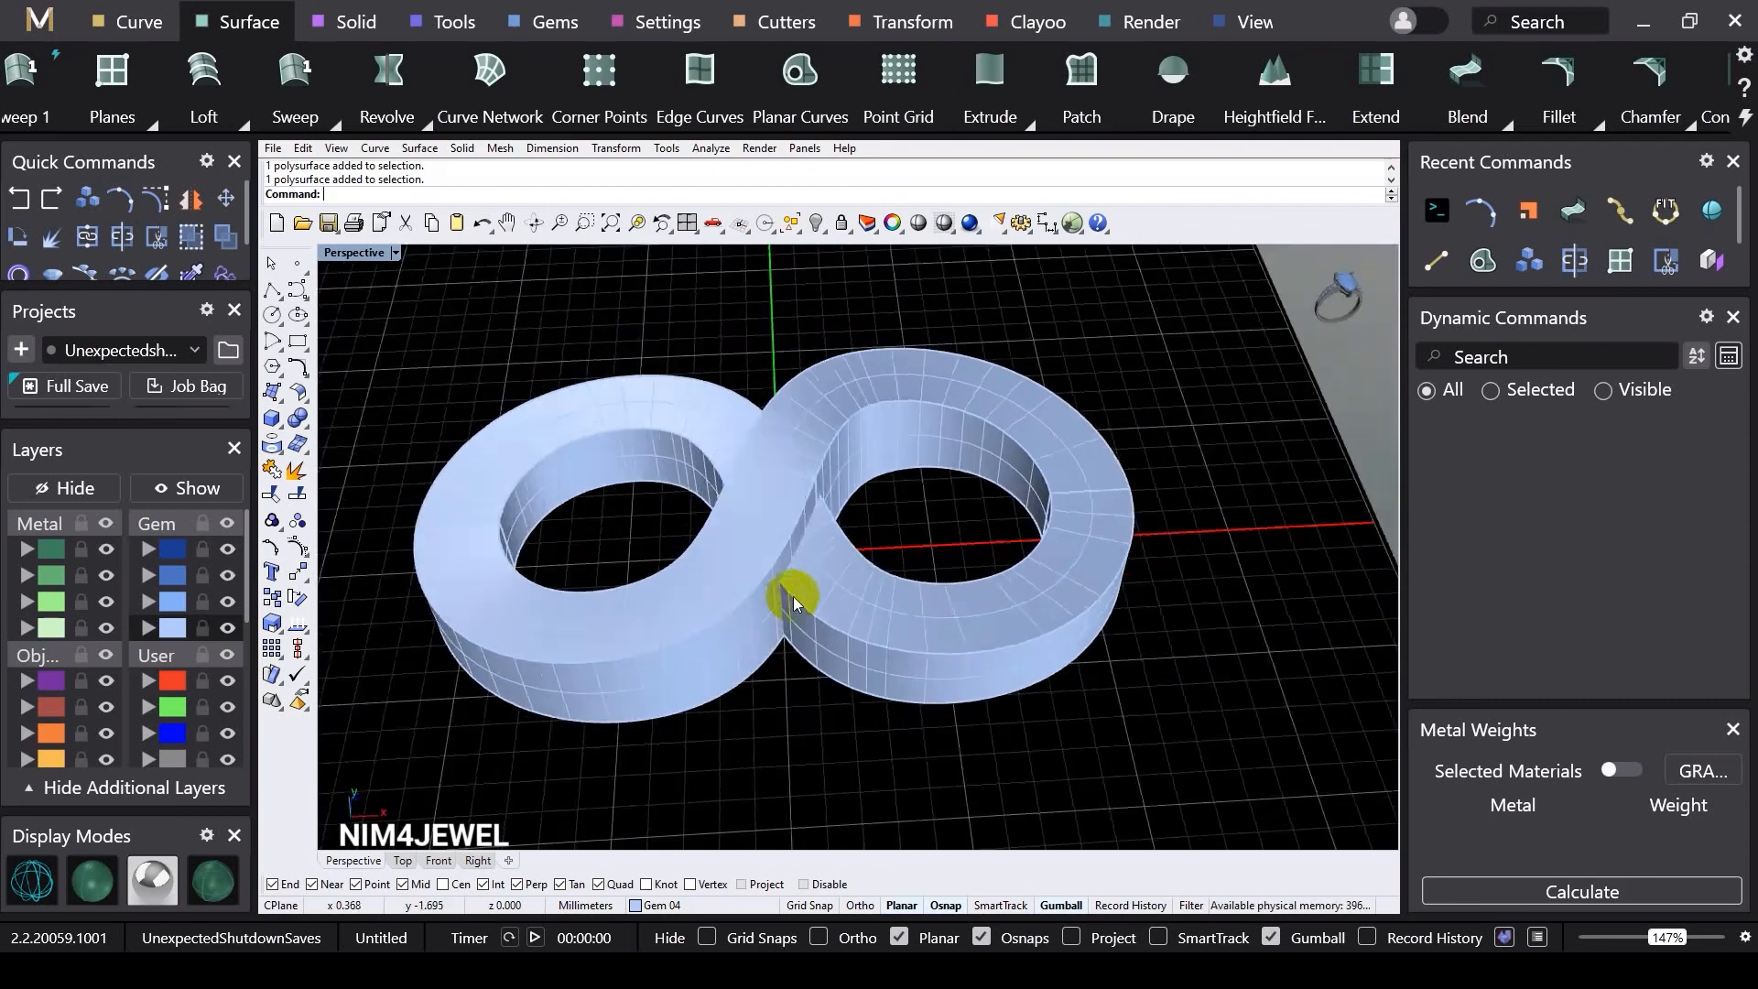
pyautogui.scroll(4, 793, 596)
pyautogui.scroll(-4, 806, 531)
pyautogui.moveTo(755, 452); pyautogui.dragTo(920, 577, button='right')
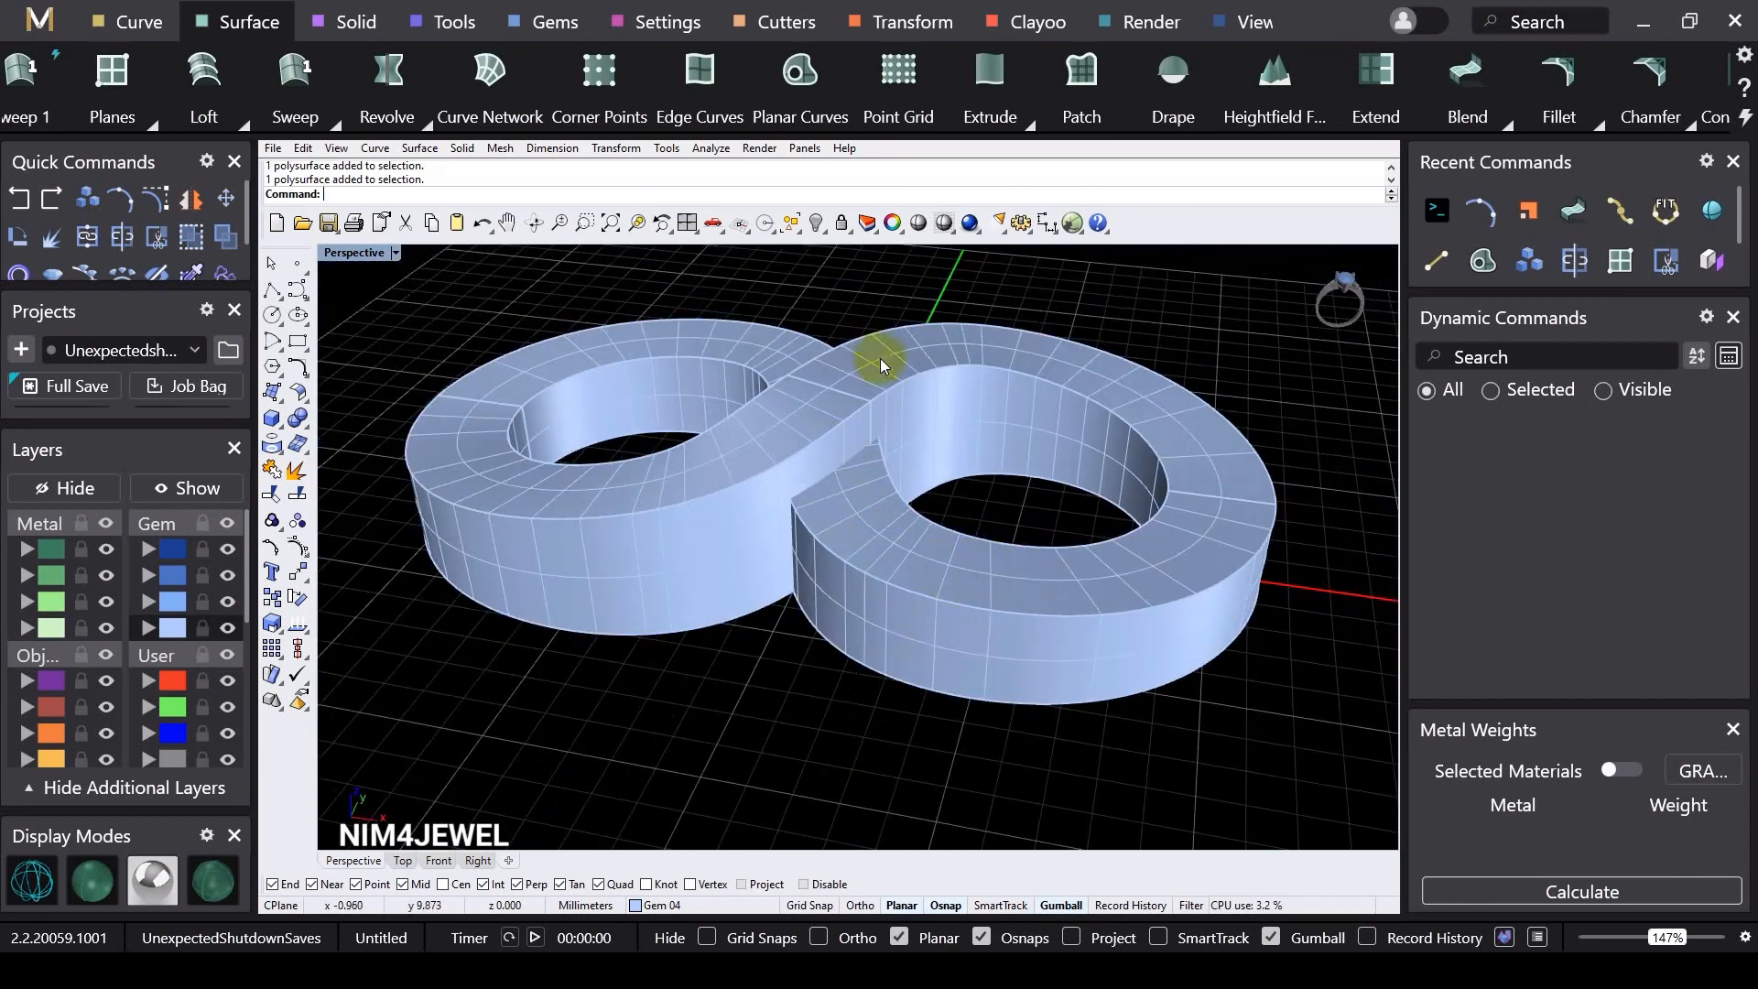
# Step: Extract the four underside surfaces of the joined band and hide them
pyautogui.moveTo(718, 608); pyautogui.dragTo(656, 267, button='right')
pyautogui.click(355, 24)
pyautogui.scroll(-4, 1040, 67)
pyautogui.click(1325, 91)
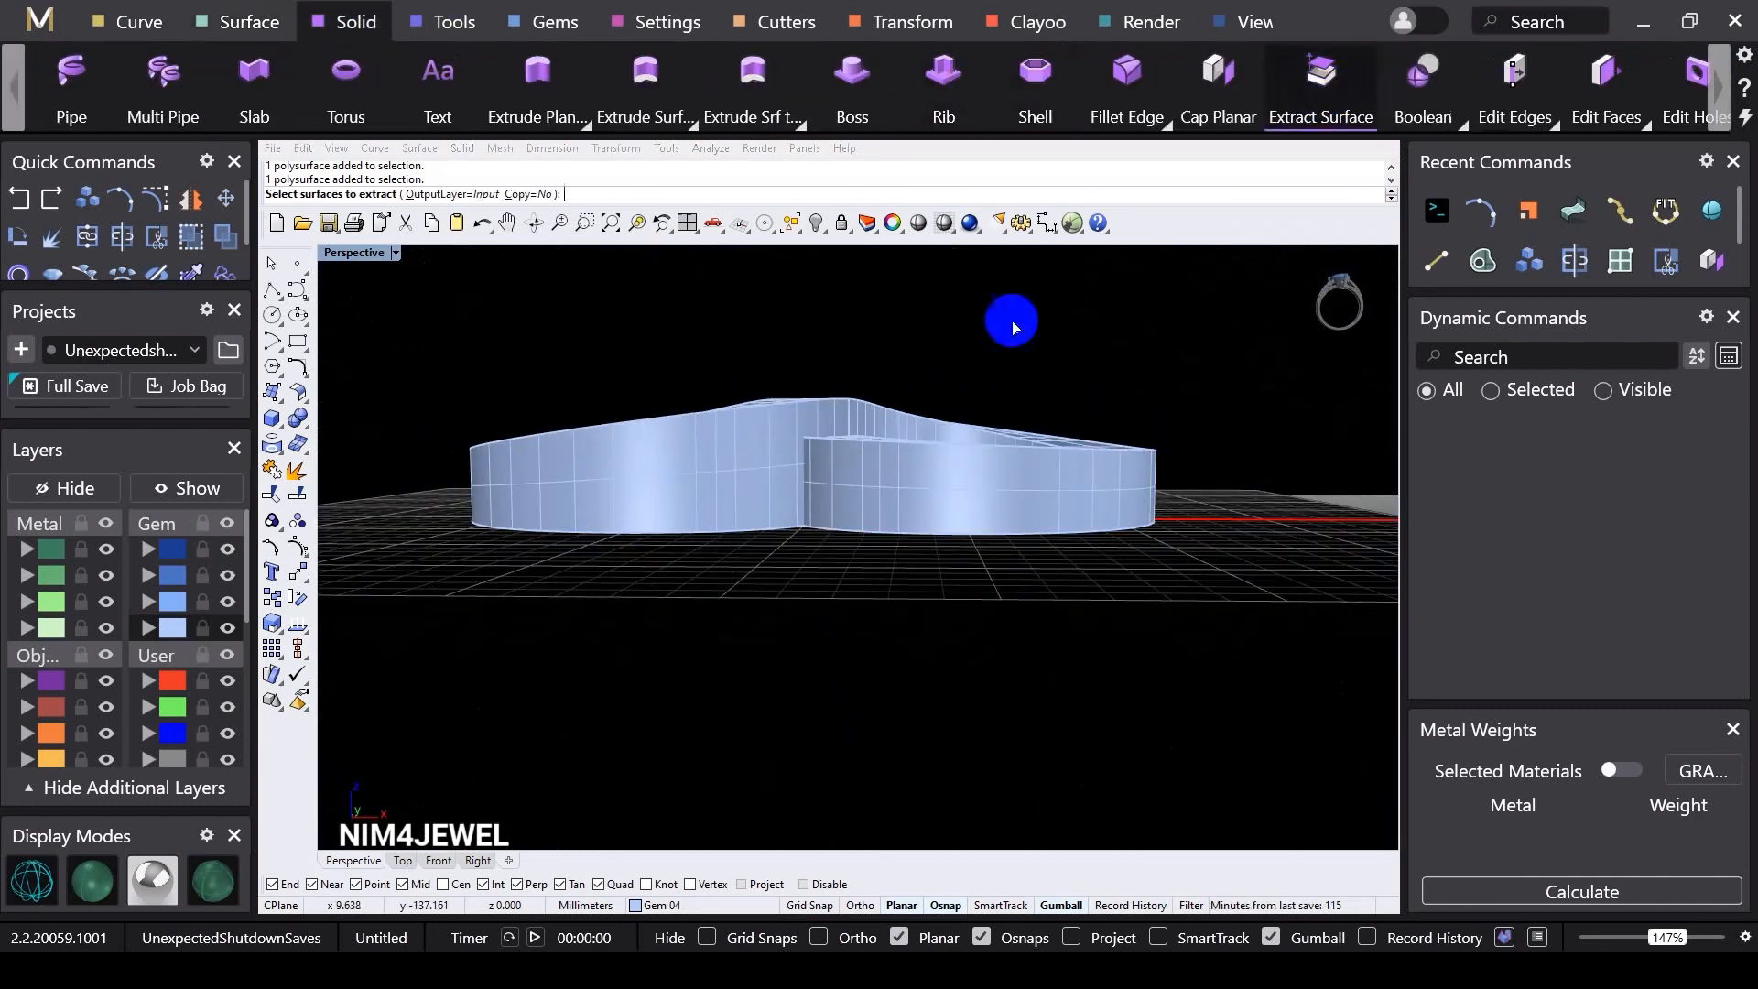
pyautogui.moveTo(435, 486); pyautogui.dragTo(440, 482, button='right')
pyautogui.moveTo(418, 483); pyautogui.dragTo(842, 578)
pyautogui.rightClick(784, 589)
# Step: Examine the open underside of the band, especially the inner walls where the strands cross
pyautogui.moveTo(785, 589); pyautogui.dragTo(827, 432, button='right')
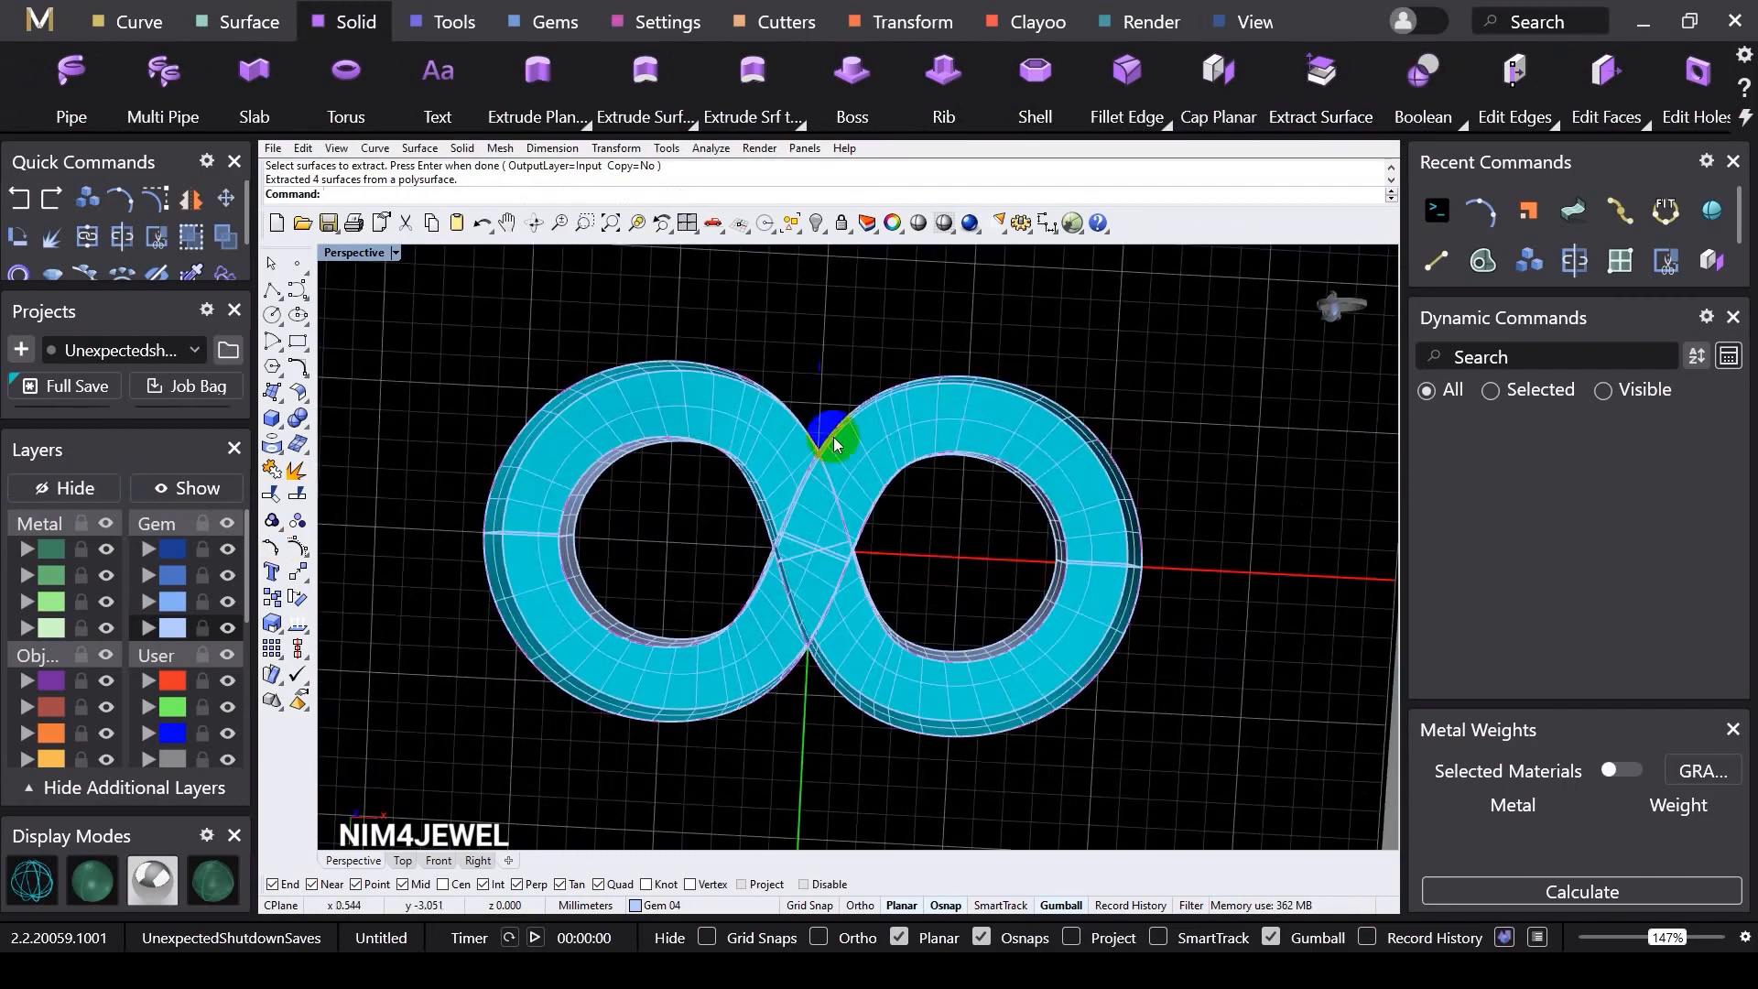
pyautogui.scroll(6, 828, 549)
pyautogui.moveTo(828, 549); pyautogui.dragTo(887, 636, button='right')
pyautogui.scroll(-3, 842, 467)
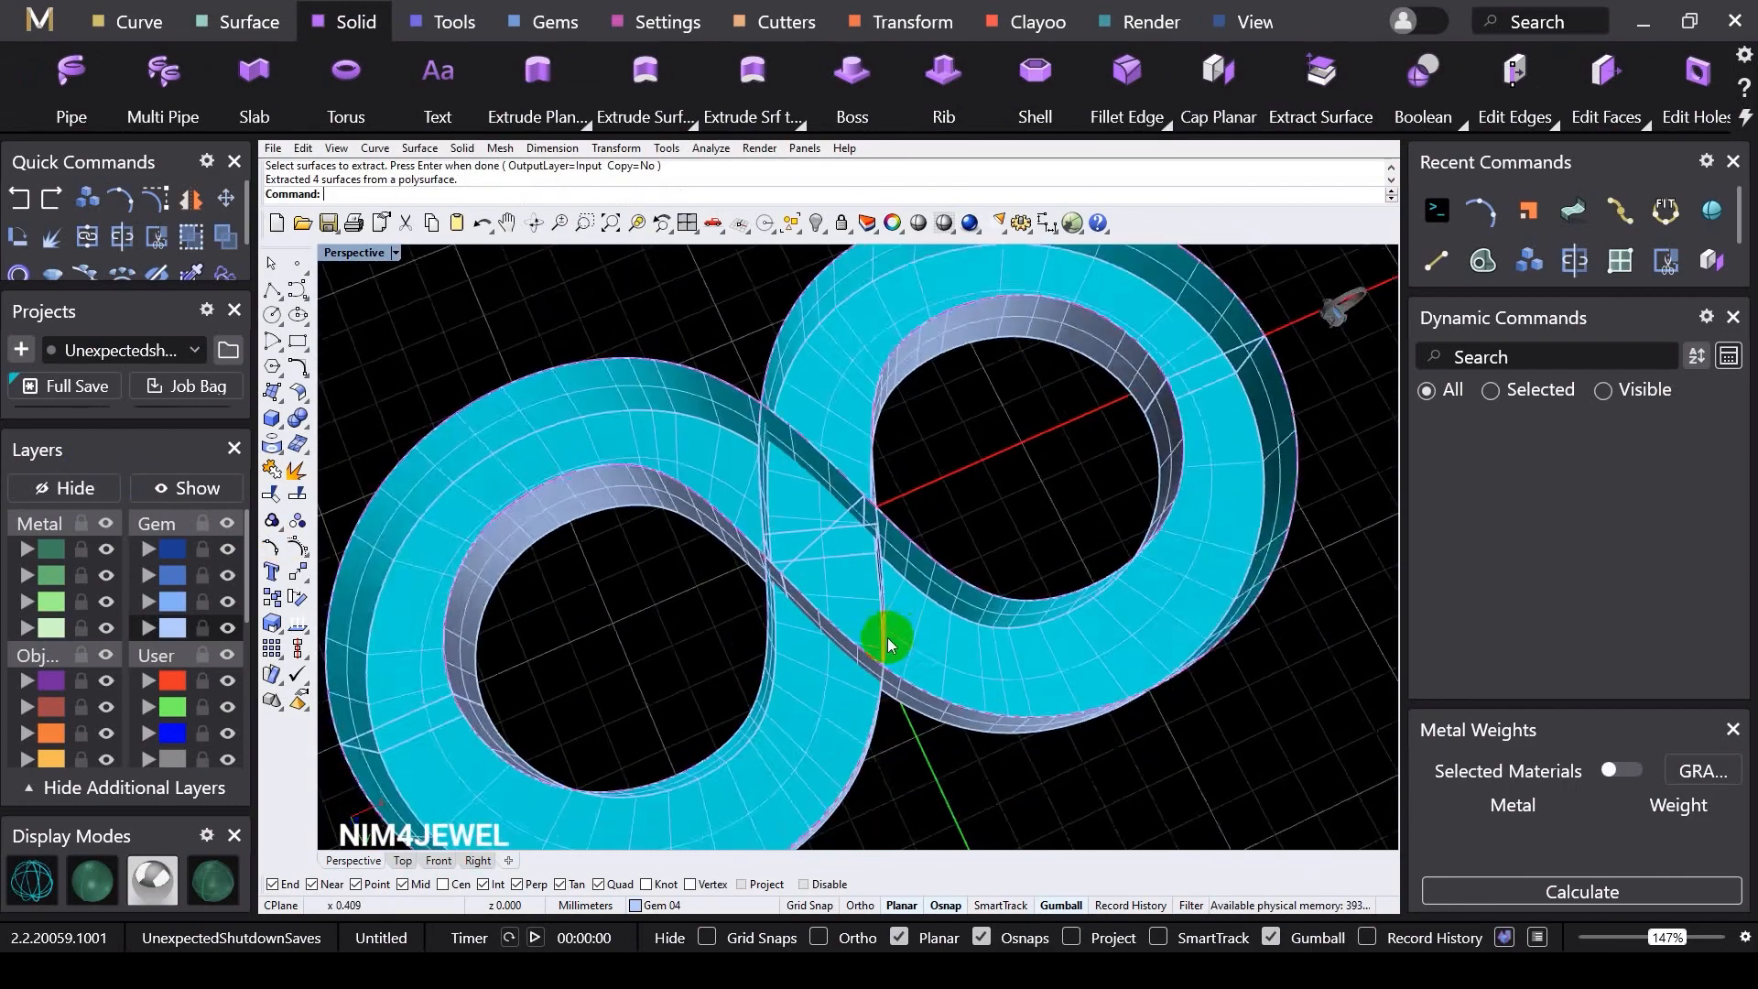
pyautogui.scroll(5, 848, 546)
pyautogui.moveTo(848, 546); pyautogui.dragTo(877, 425, button='right')
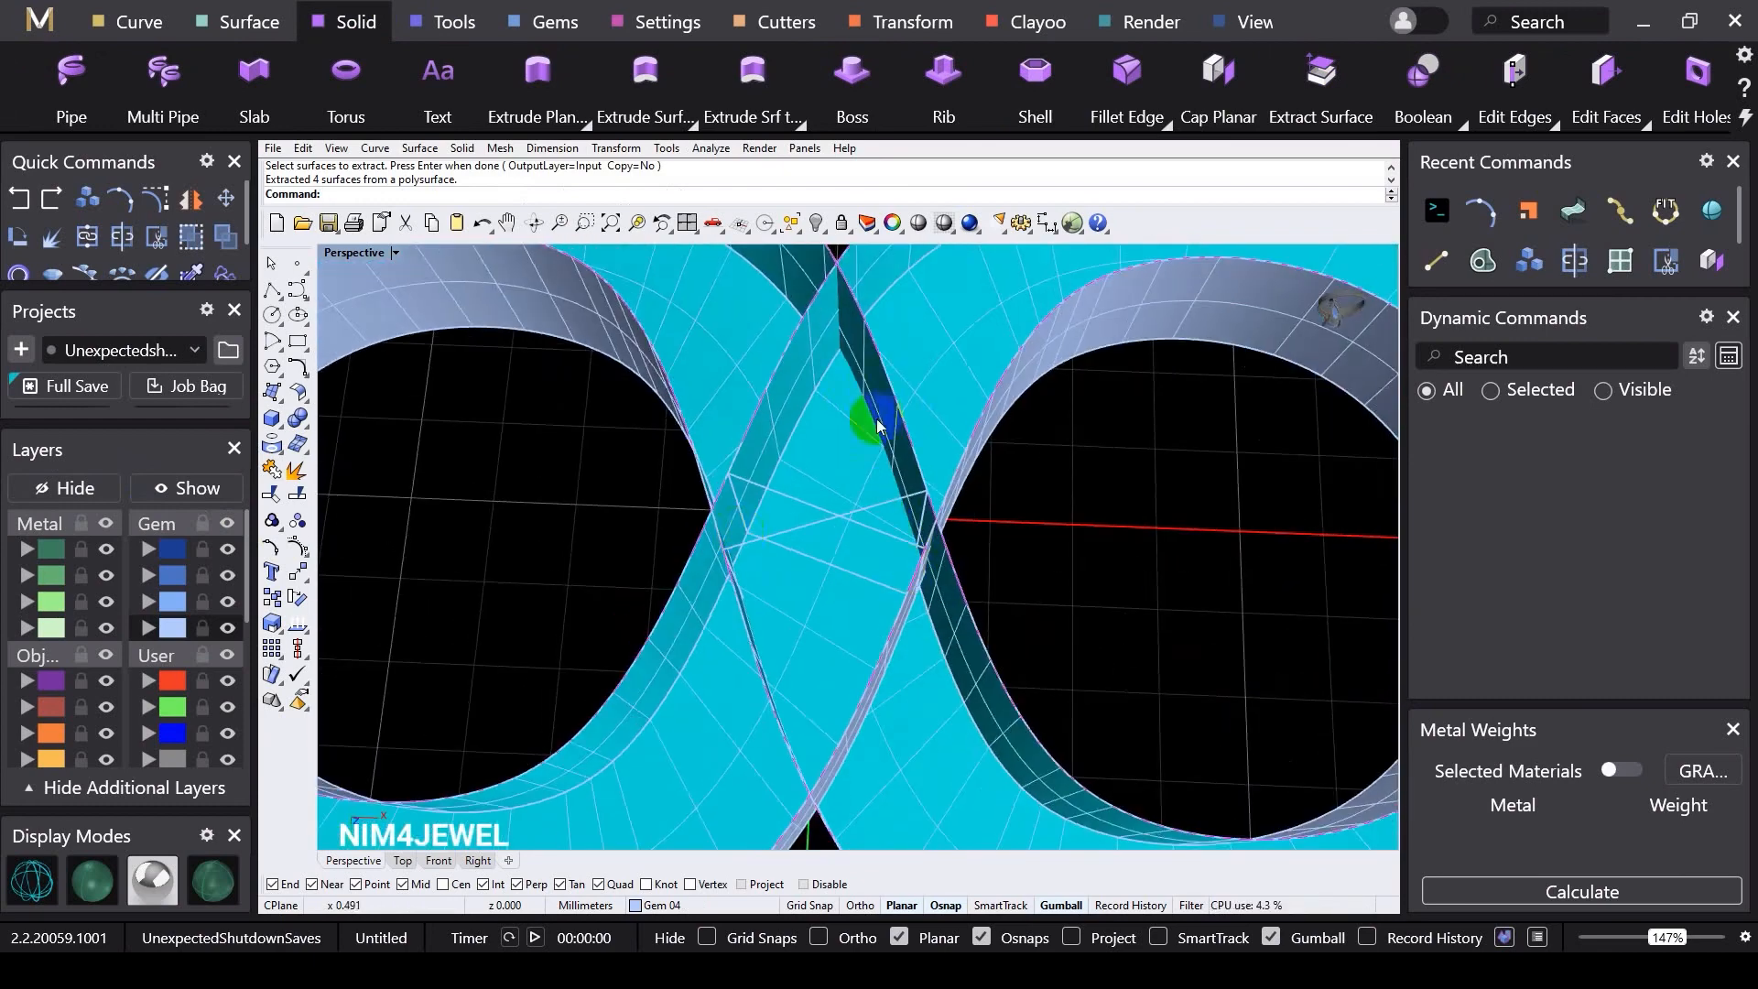
pyautogui.moveTo(740, 541); pyautogui.dragTo(931, 572, button='right')
pyautogui.scroll(-6, 779, 467)
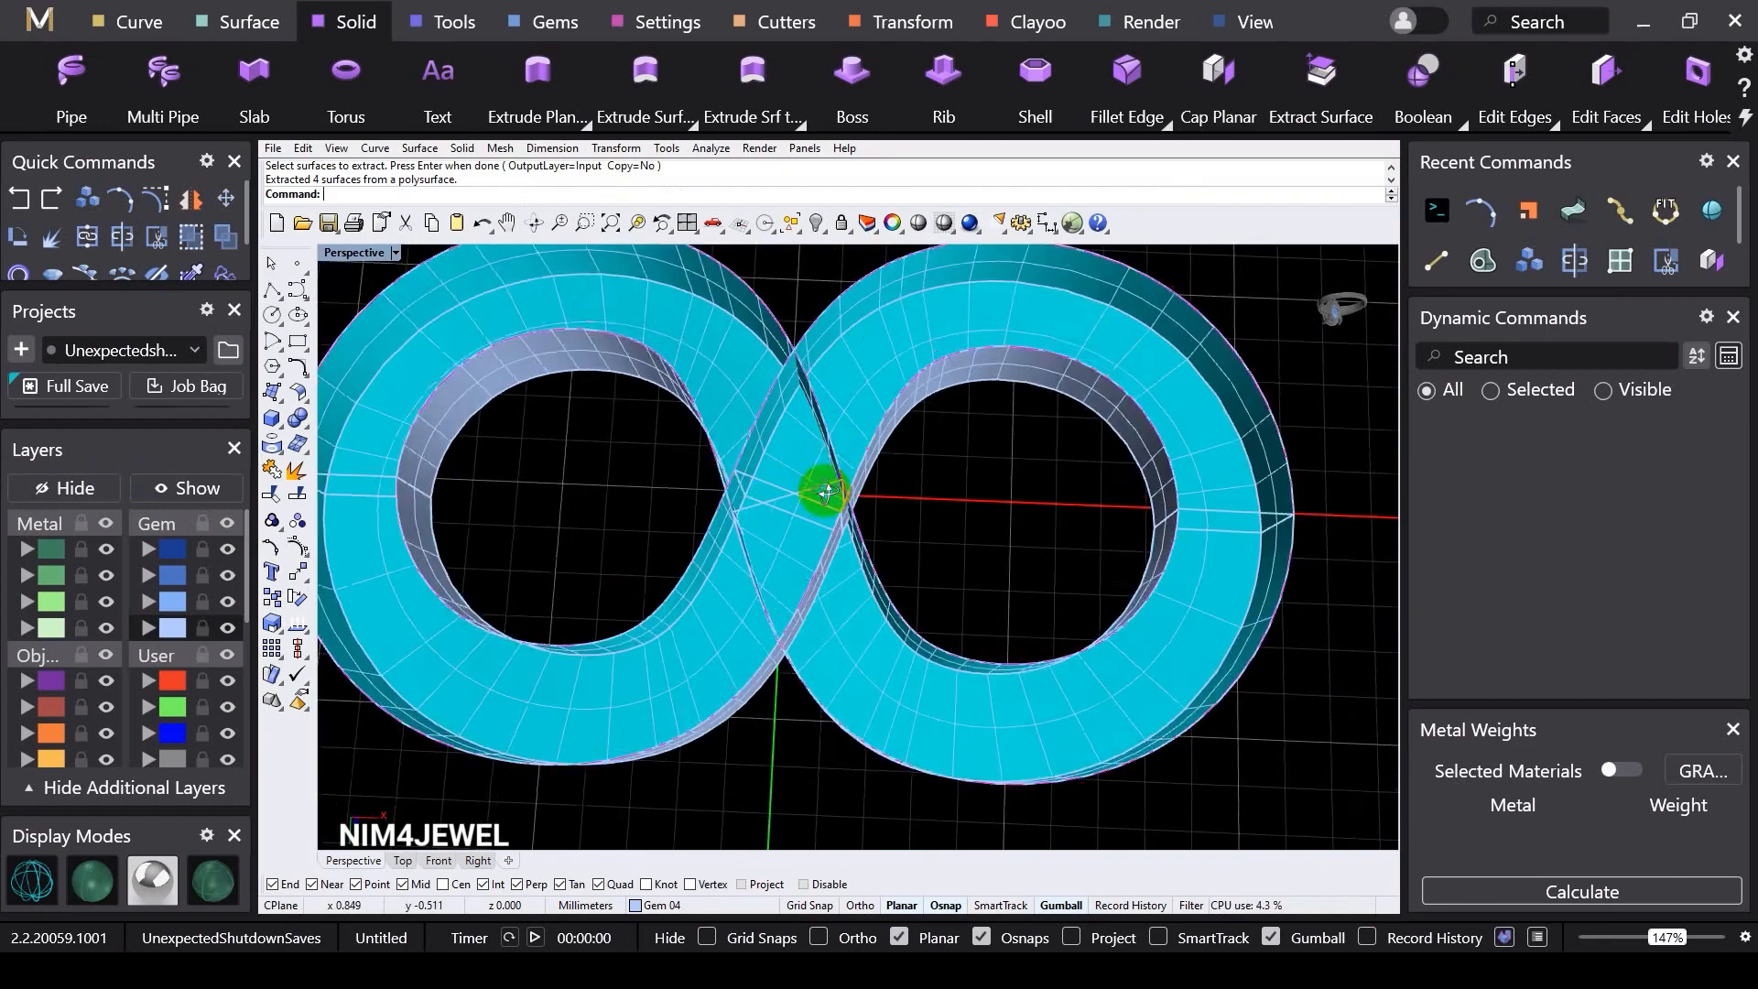
pyautogui.moveTo(828, 493); pyautogui.dragTo(815, 534, button='right')
pyautogui.scroll(-3, 994, 615)
pyautogui.moveTo(994, 616)
pyautogui.mouseDown(button='right')
pyautogui.moveTo(964, 602)
pyautogui.moveTo(1006, 625)
pyautogui.mouseUp(button='right')
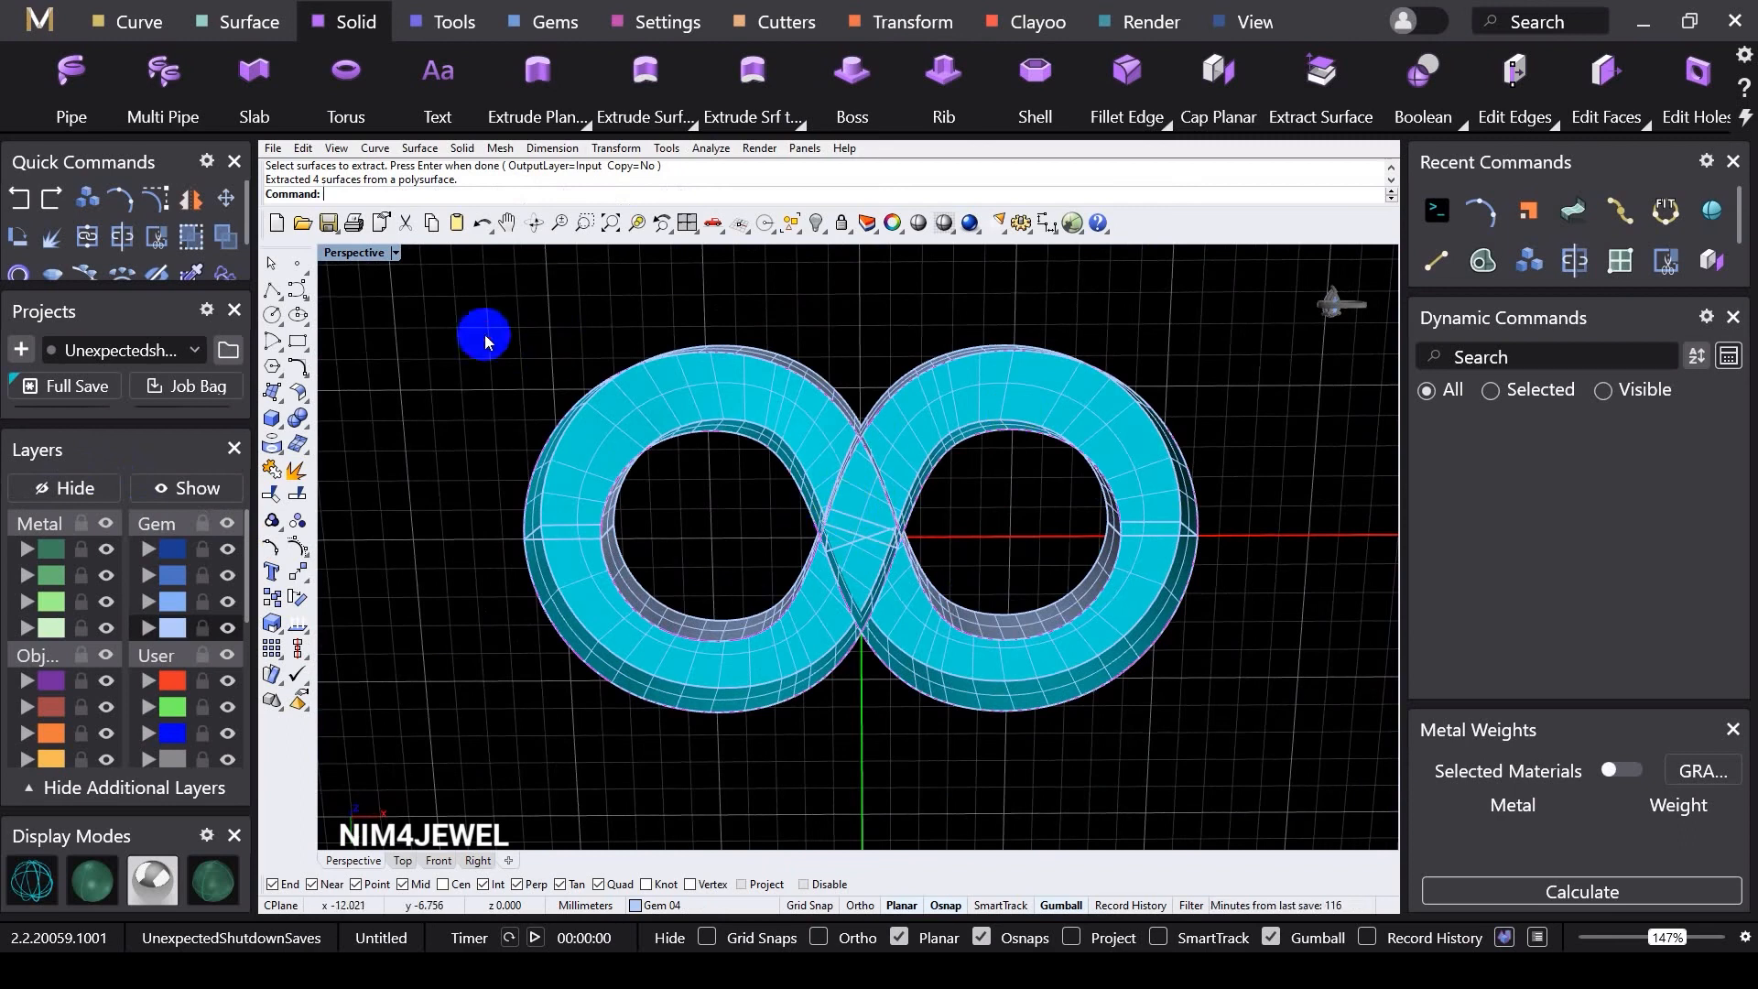
# Step: Undo the hiding and extraction of the underside surfaces and the joining, then check that both strands can be selected individually
pyautogui.click(21, 207)
pyautogui.moveTo(577, 307); pyautogui.dragTo(687, 502, button='right')
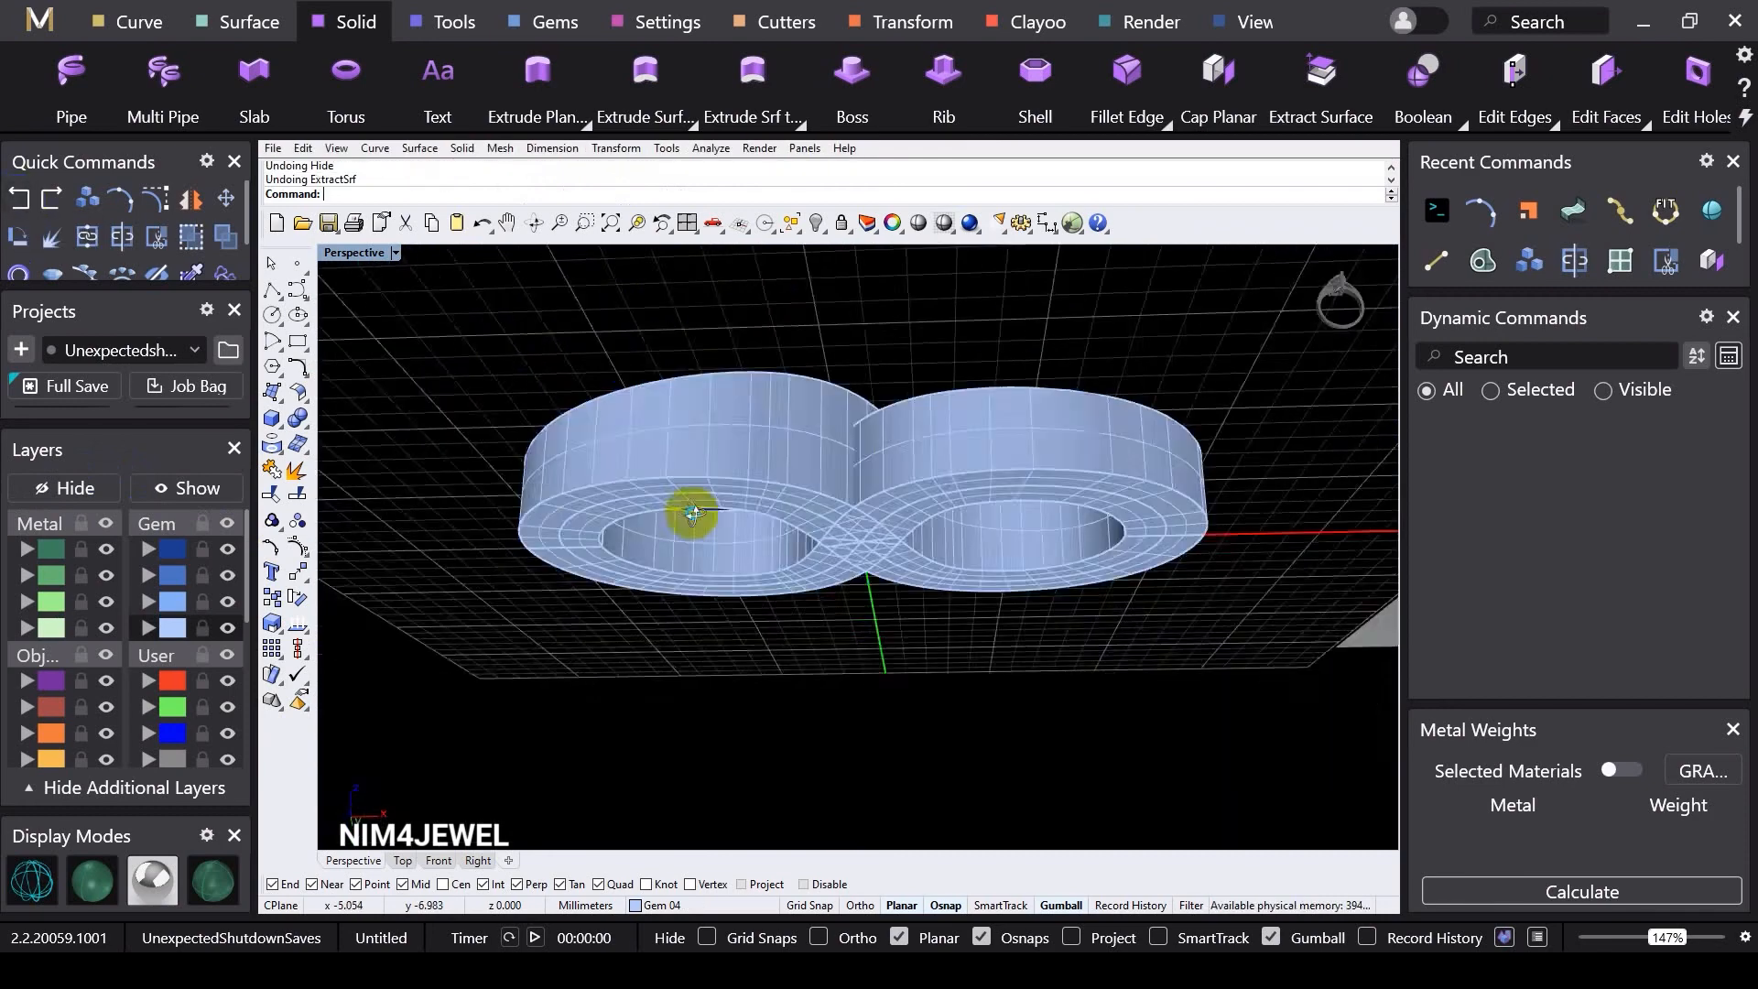
pyautogui.click(13, 197)
pyautogui.moveTo(557, 305); pyautogui.dragTo(781, 503, button='right')
pyautogui.click(989, 569)
pyautogui.click(930, 366)
pyautogui.click(1099, 408)
pyautogui.scroll(-4, 925, 447)
pyautogui.scroll(2, 910, 444)
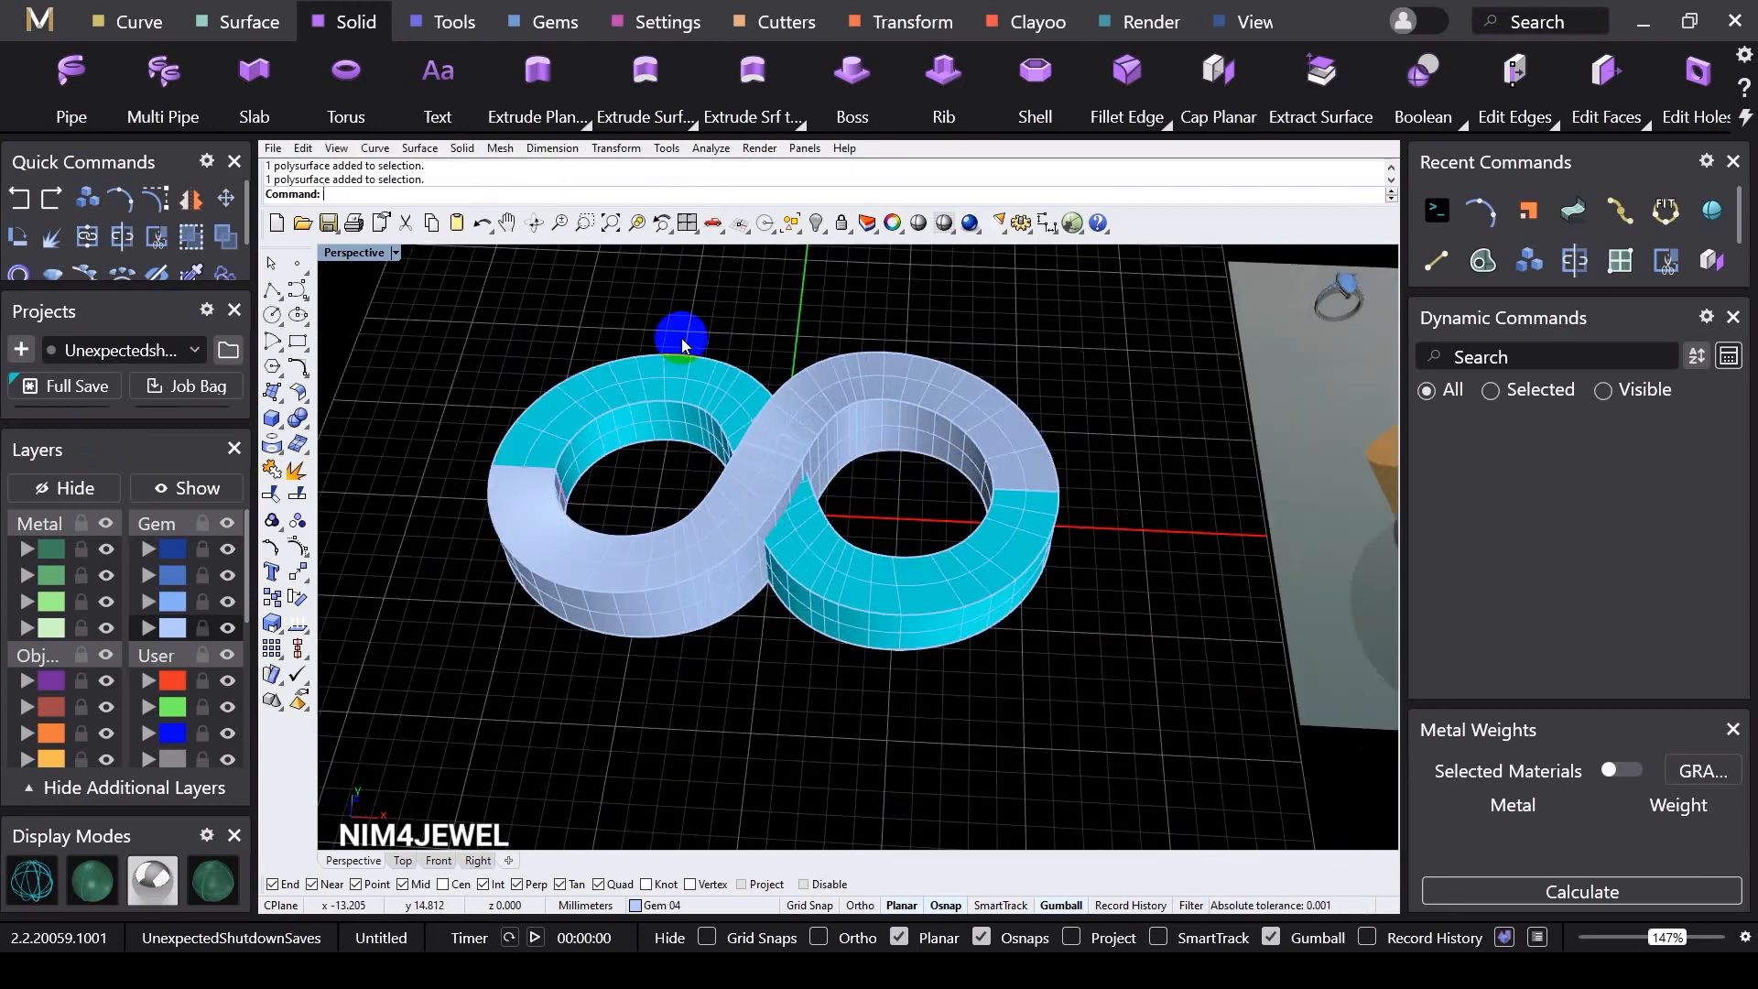
# Step: Cap the planar open ends of both swept strands
pyautogui.scroll(-1, 1300, 84)
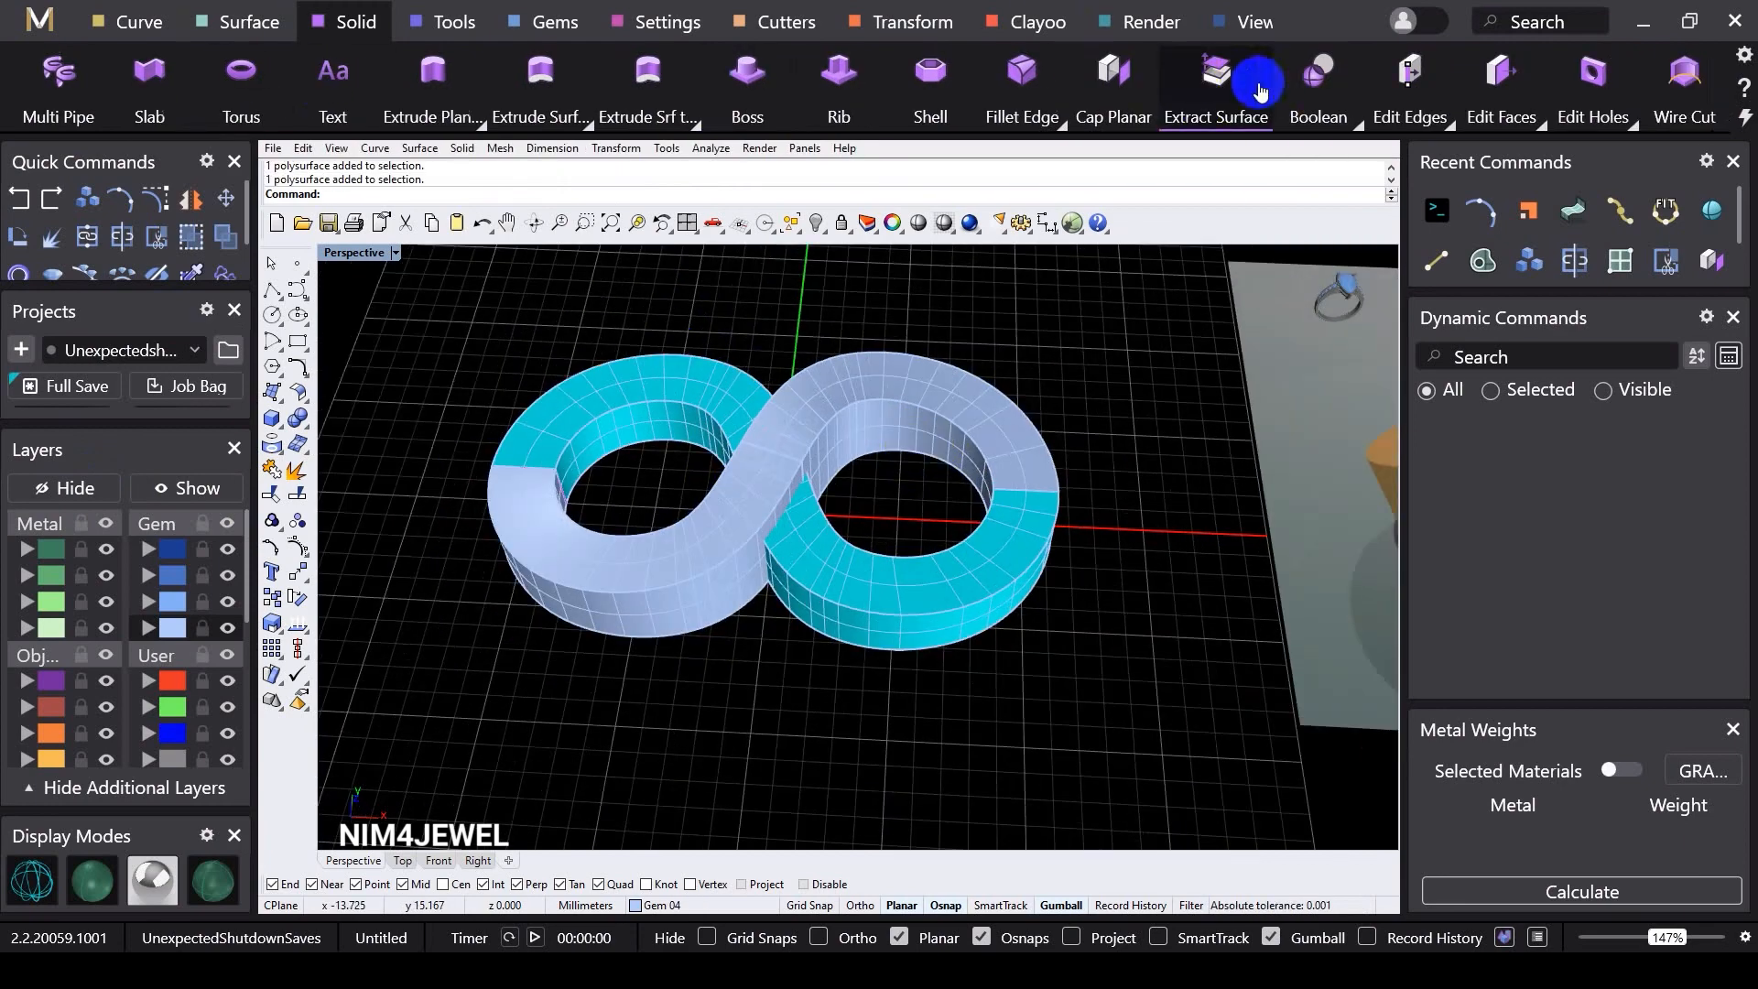
pyautogui.click(1113, 71)
pyautogui.click(845, 466)
pyautogui.rightClick(931, 547)
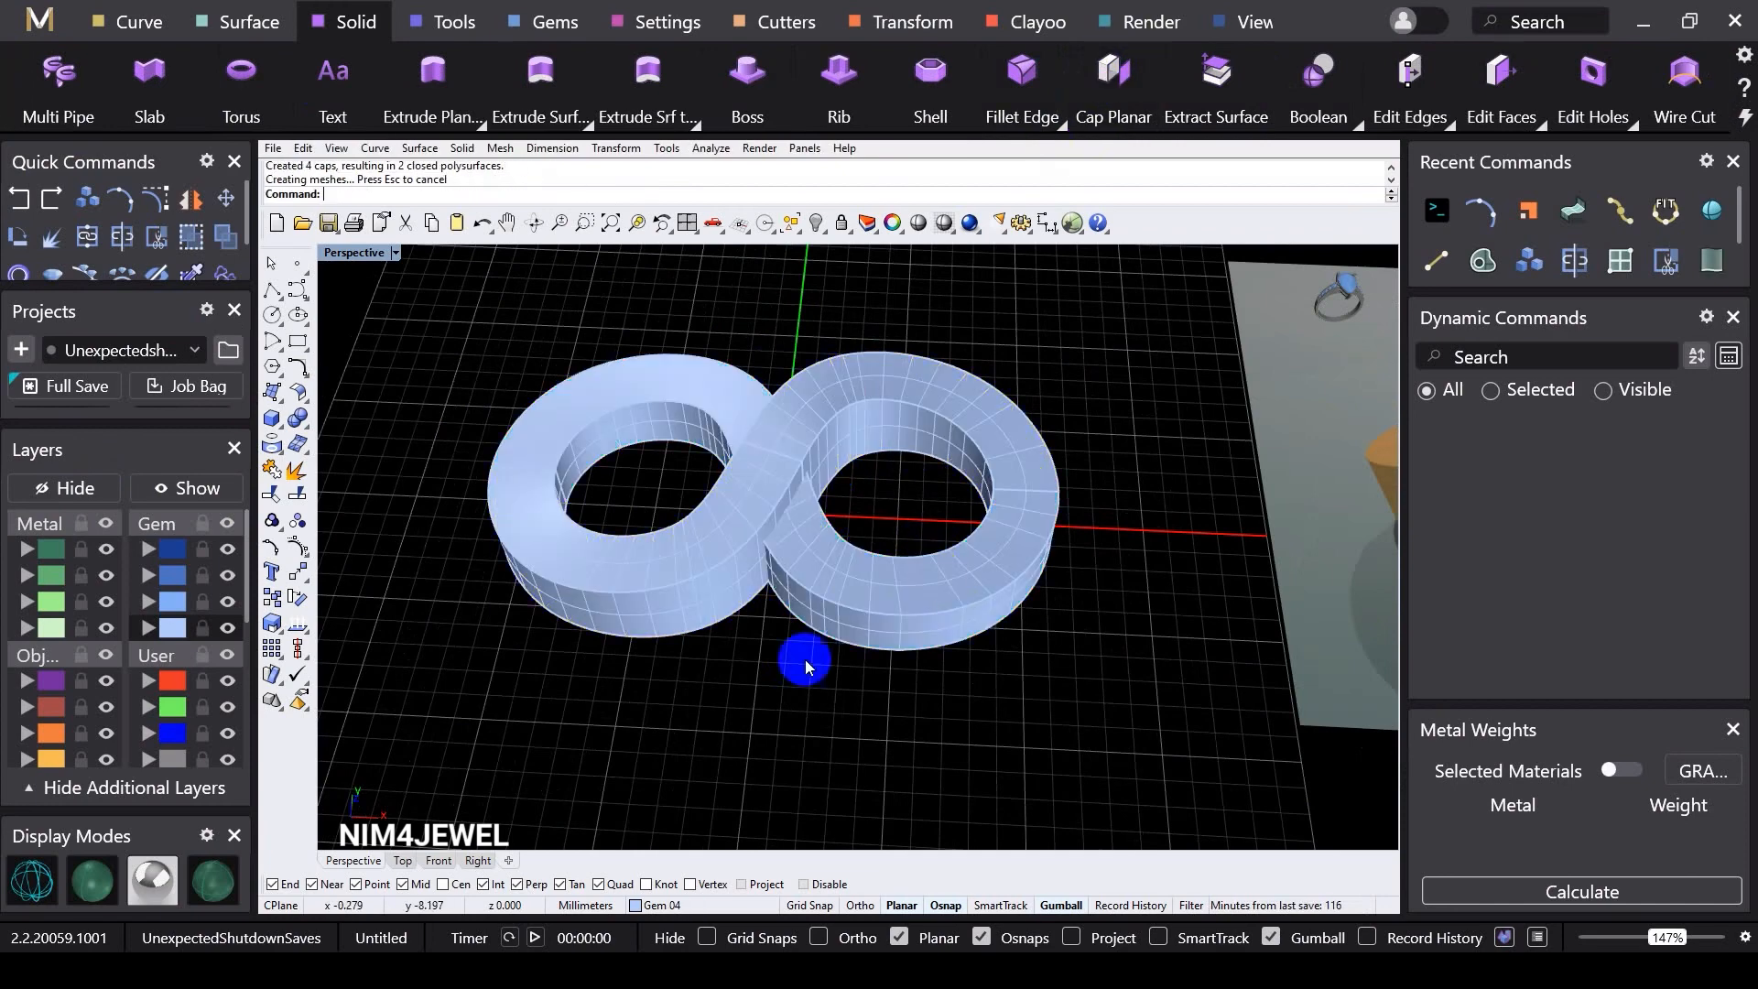
# Step: Pull one capped strand aside to check its closed ends and undo the move
pyautogui.moveTo(952, 380); pyautogui.dragTo(554, 356)
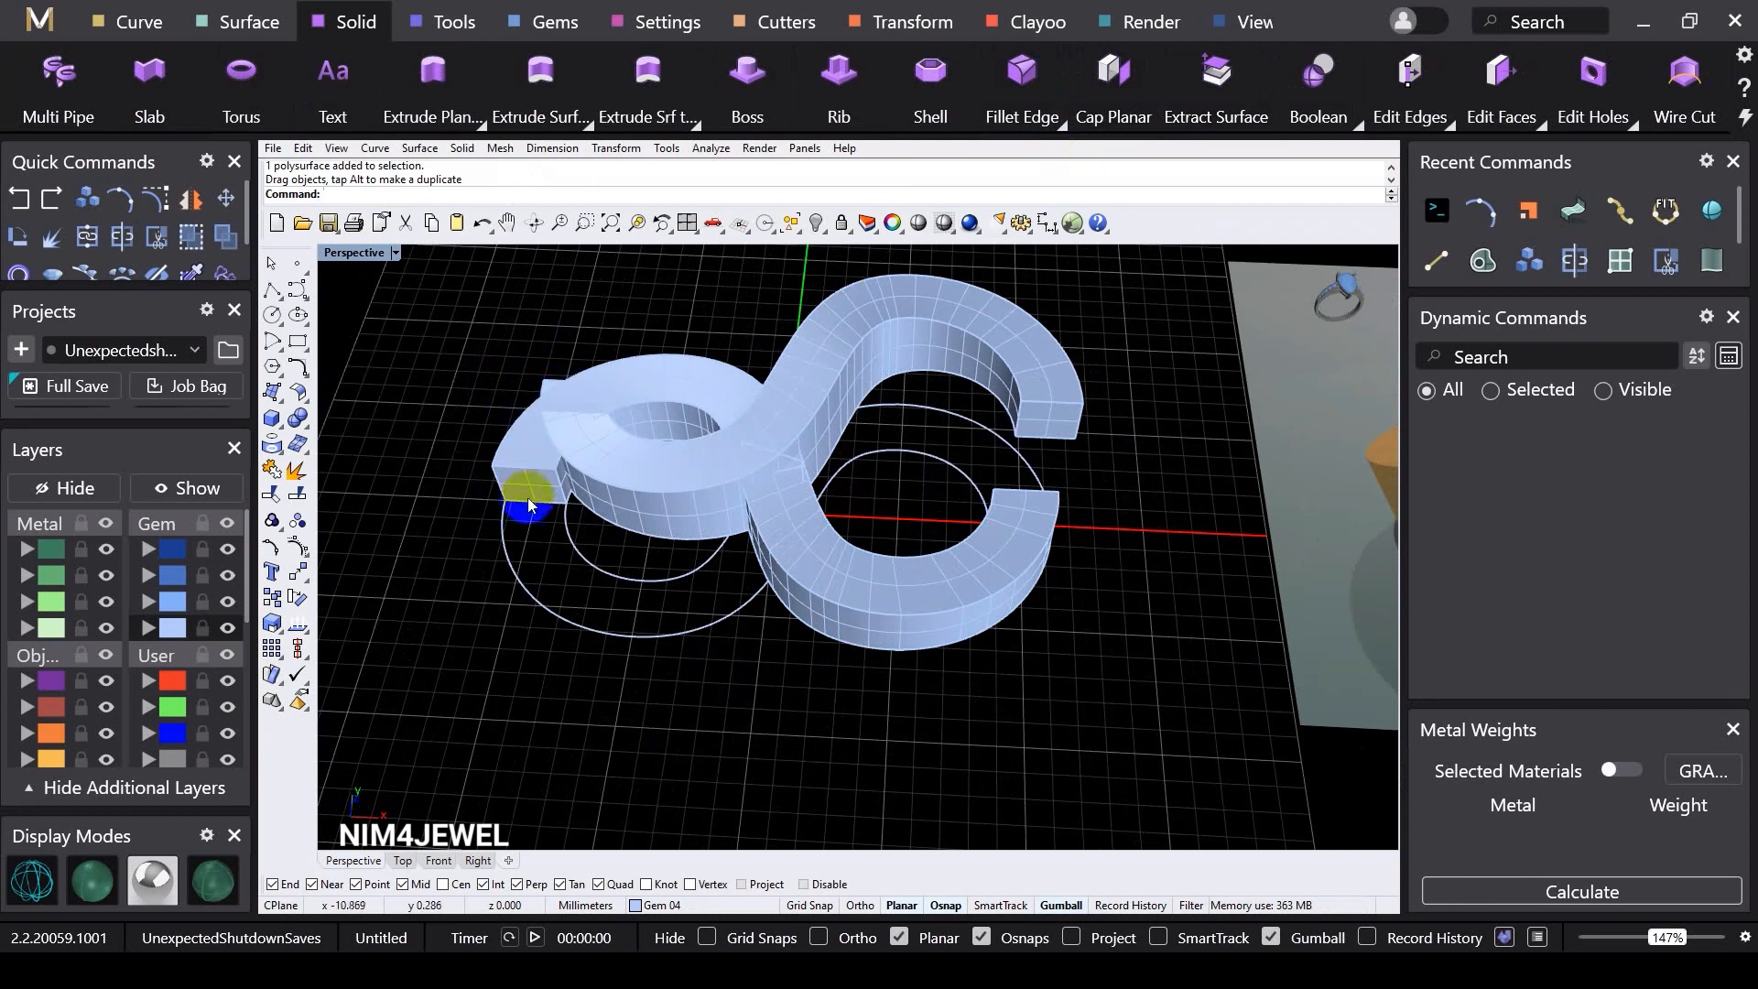
pyautogui.hotkey('ctrl', 'z')
pyautogui.click(659, 313)
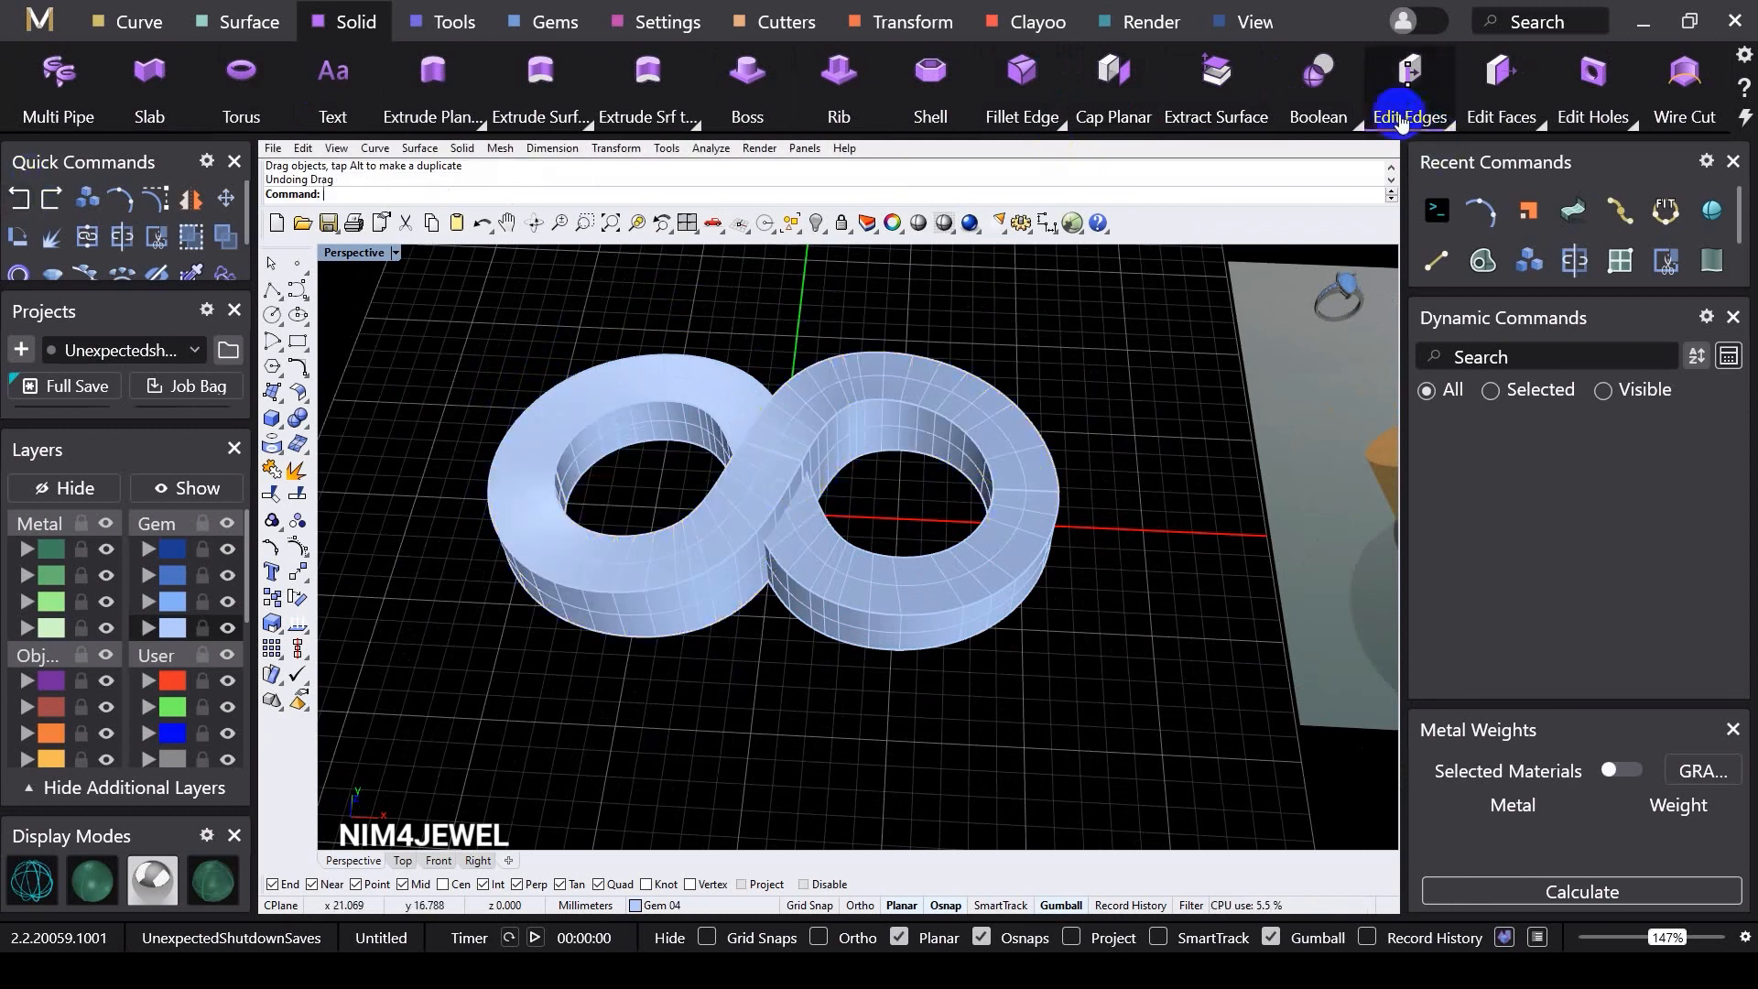
# Step: Try to combine the two capped strands with a Boolean union
pyautogui.click(1319, 82)
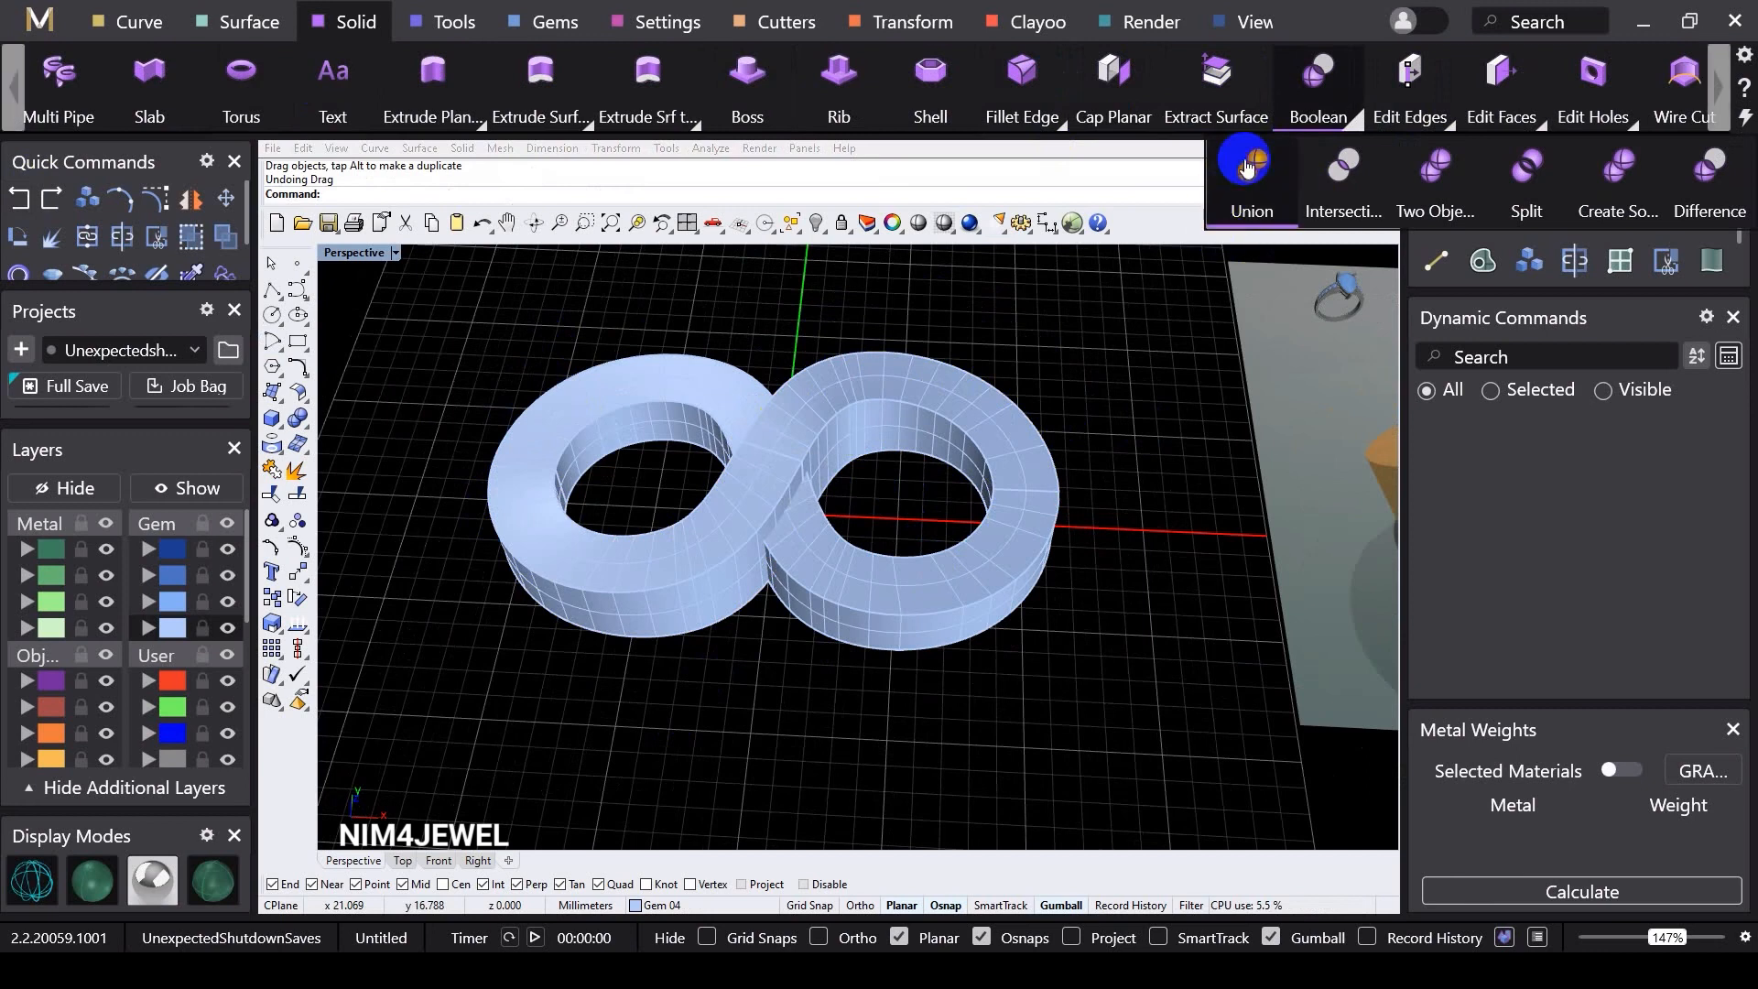
pyautogui.click(1248, 167)
pyautogui.click(955, 383)
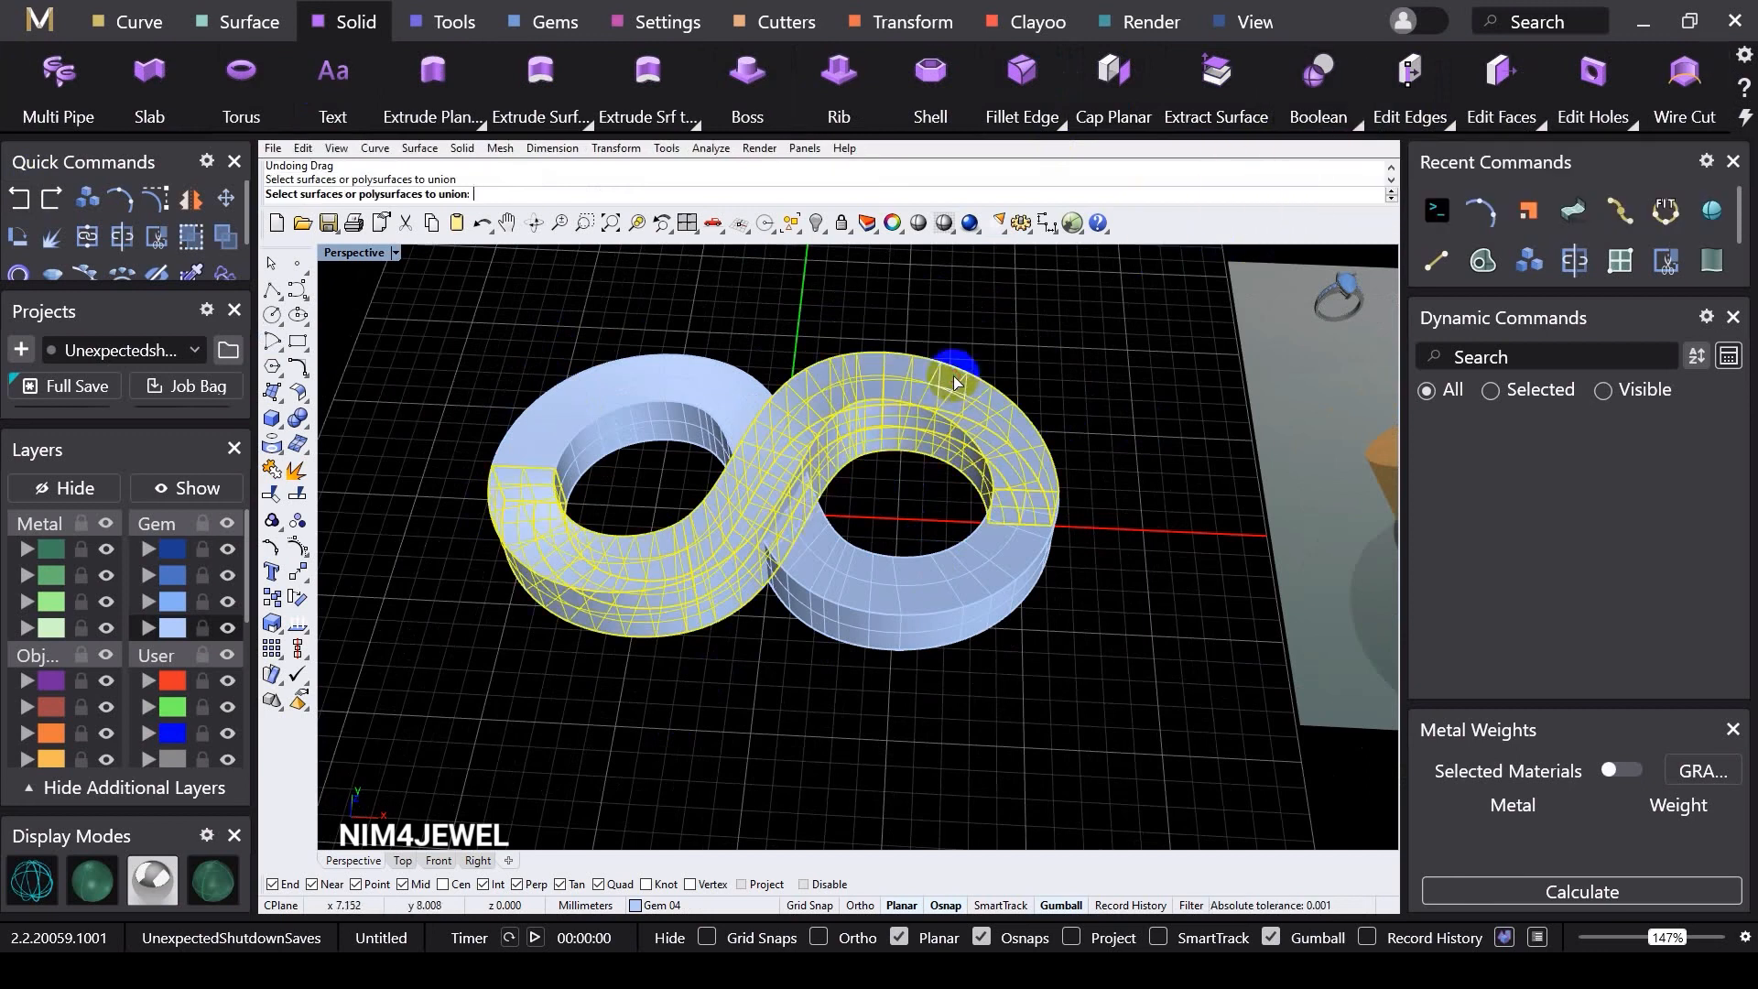
pyautogui.click(827, 539)
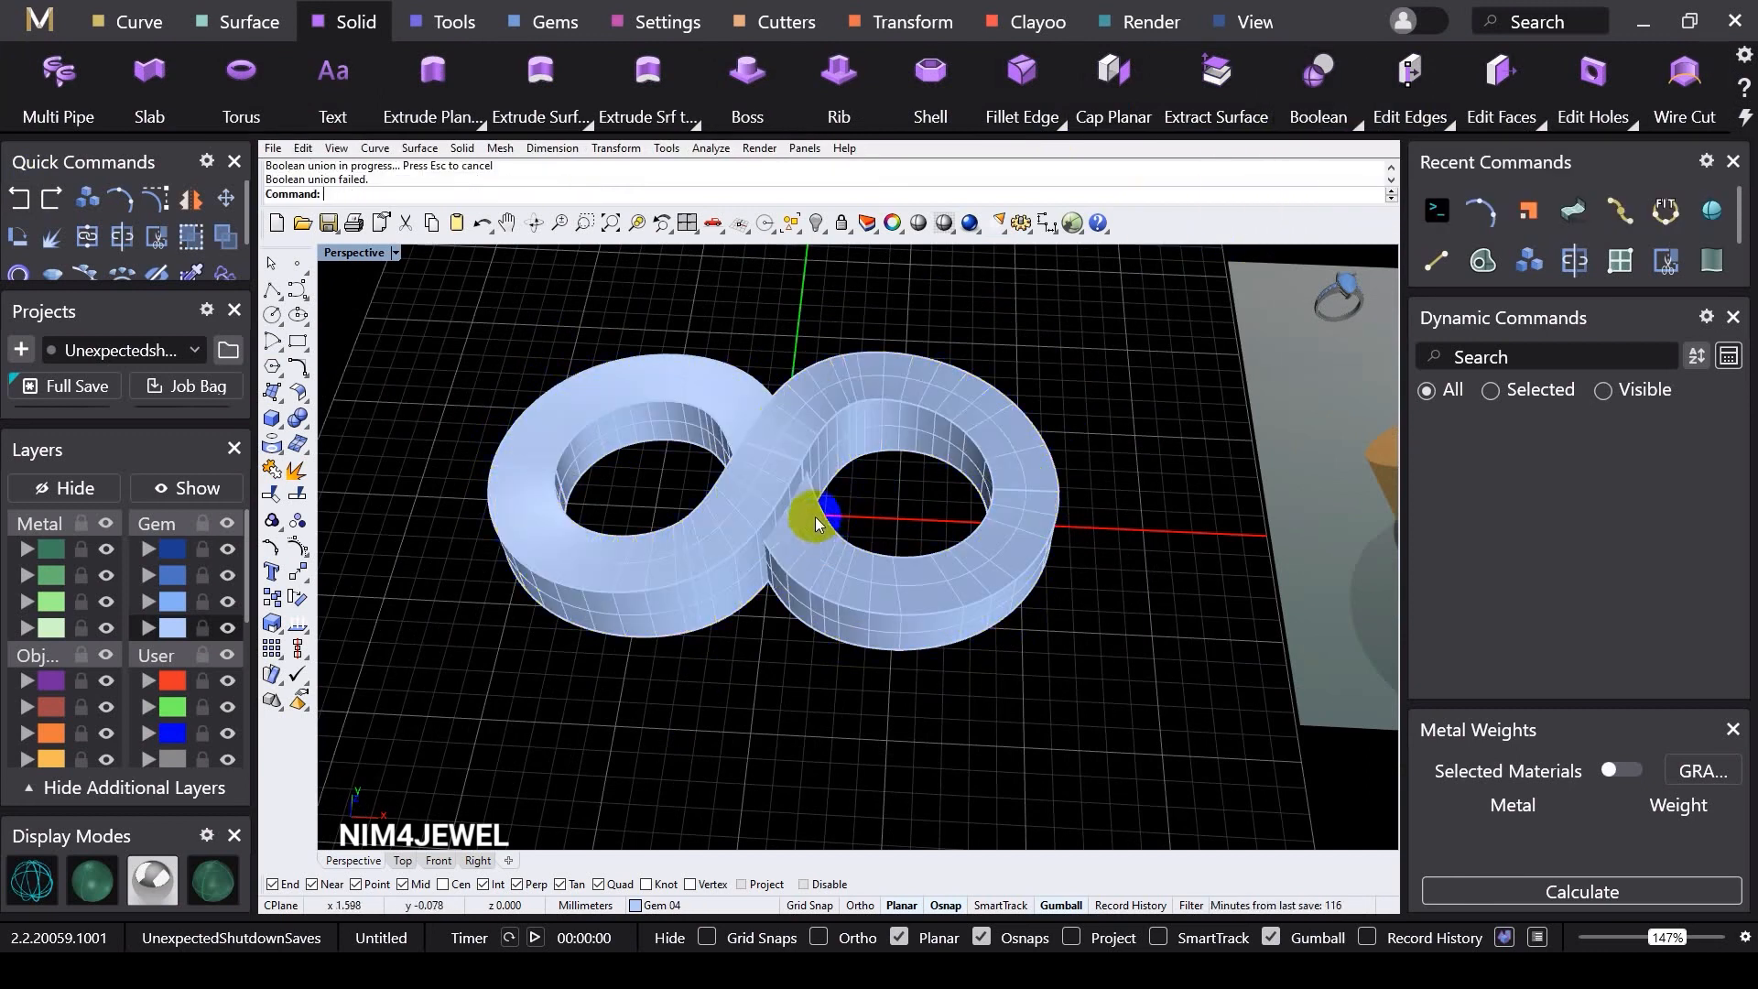
# Step: Examine the strands' crossing from above and the underside faces from below to look for the union problem
pyautogui.scroll(5, 769, 512)
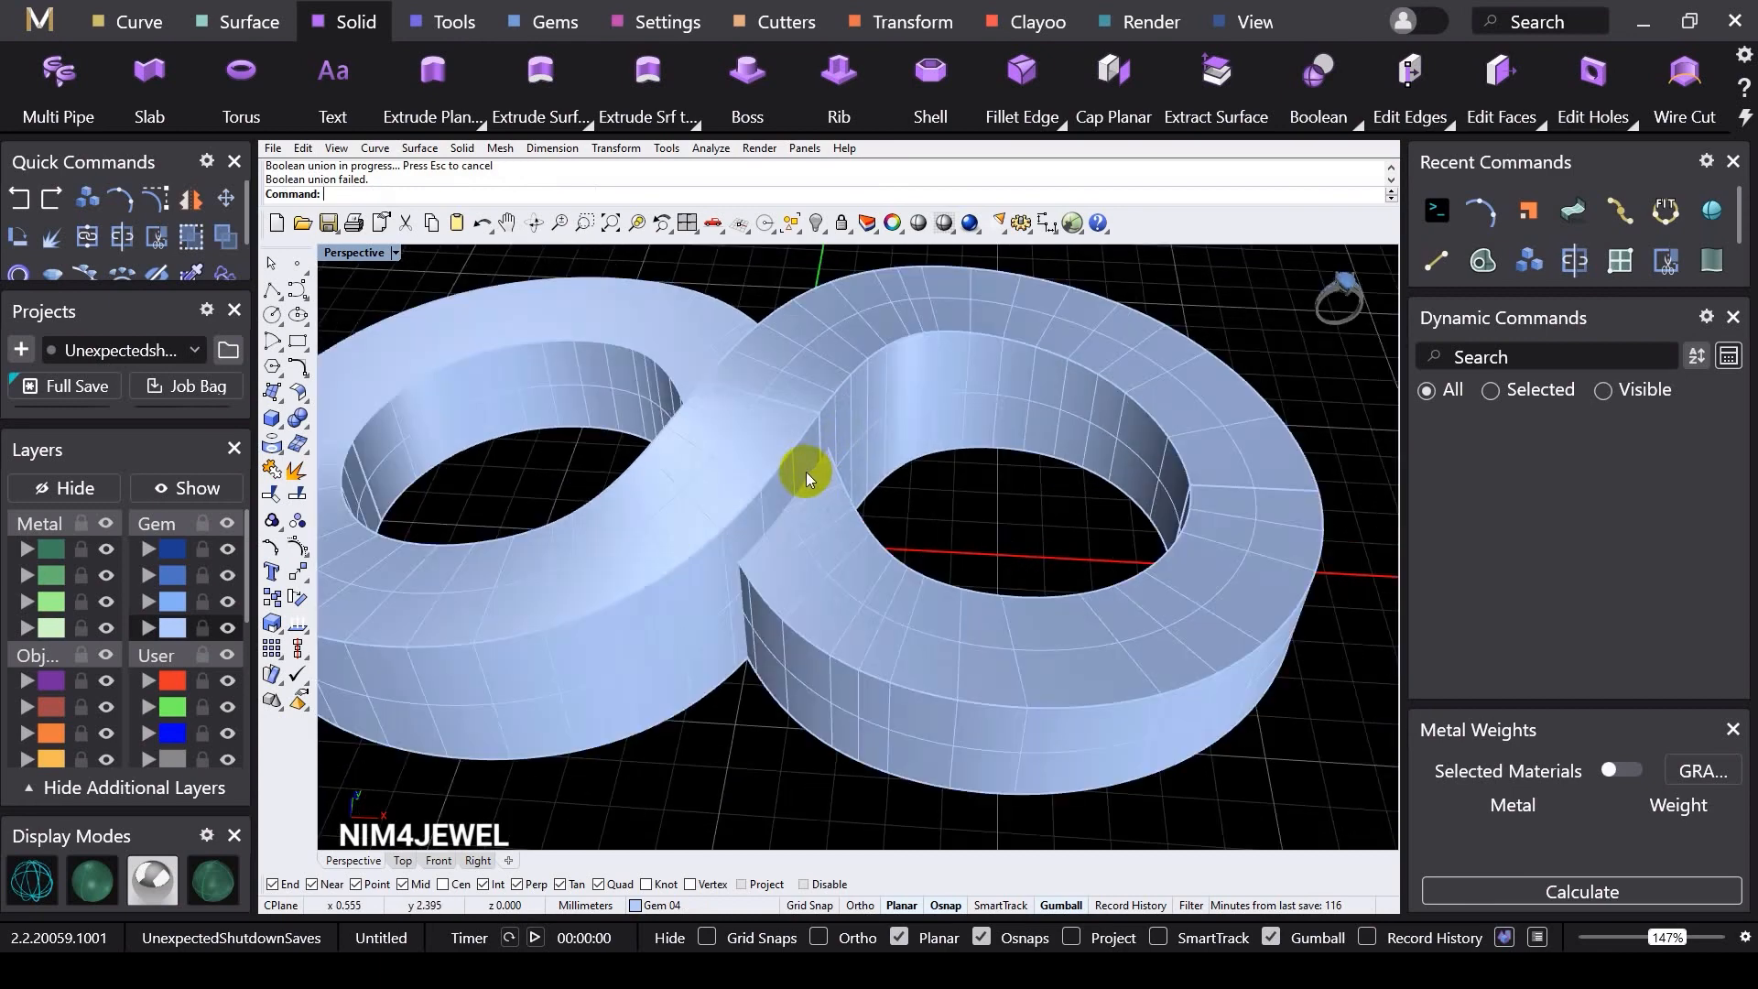
pyautogui.scroll(-2, 772, 461)
pyautogui.moveTo(870, 469); pyautogui.dragTo(887, 526, button='right')
pyautogui.scroll(2, 1169, 503)
pyautogui.moveTo(1138, 511); pyautogui.dragTo(943, 375, button='right')
pyautogui.moveTo(870, 471); pyautogui.dragTo(883, 377, button='right')
pyautogui.scroll(-4, 887, 557)
pyautogui.moveTo(889, 556); pyautogui.dragTo(781, 505, button='right')
pyautogui.scroll(2, 841, 448)
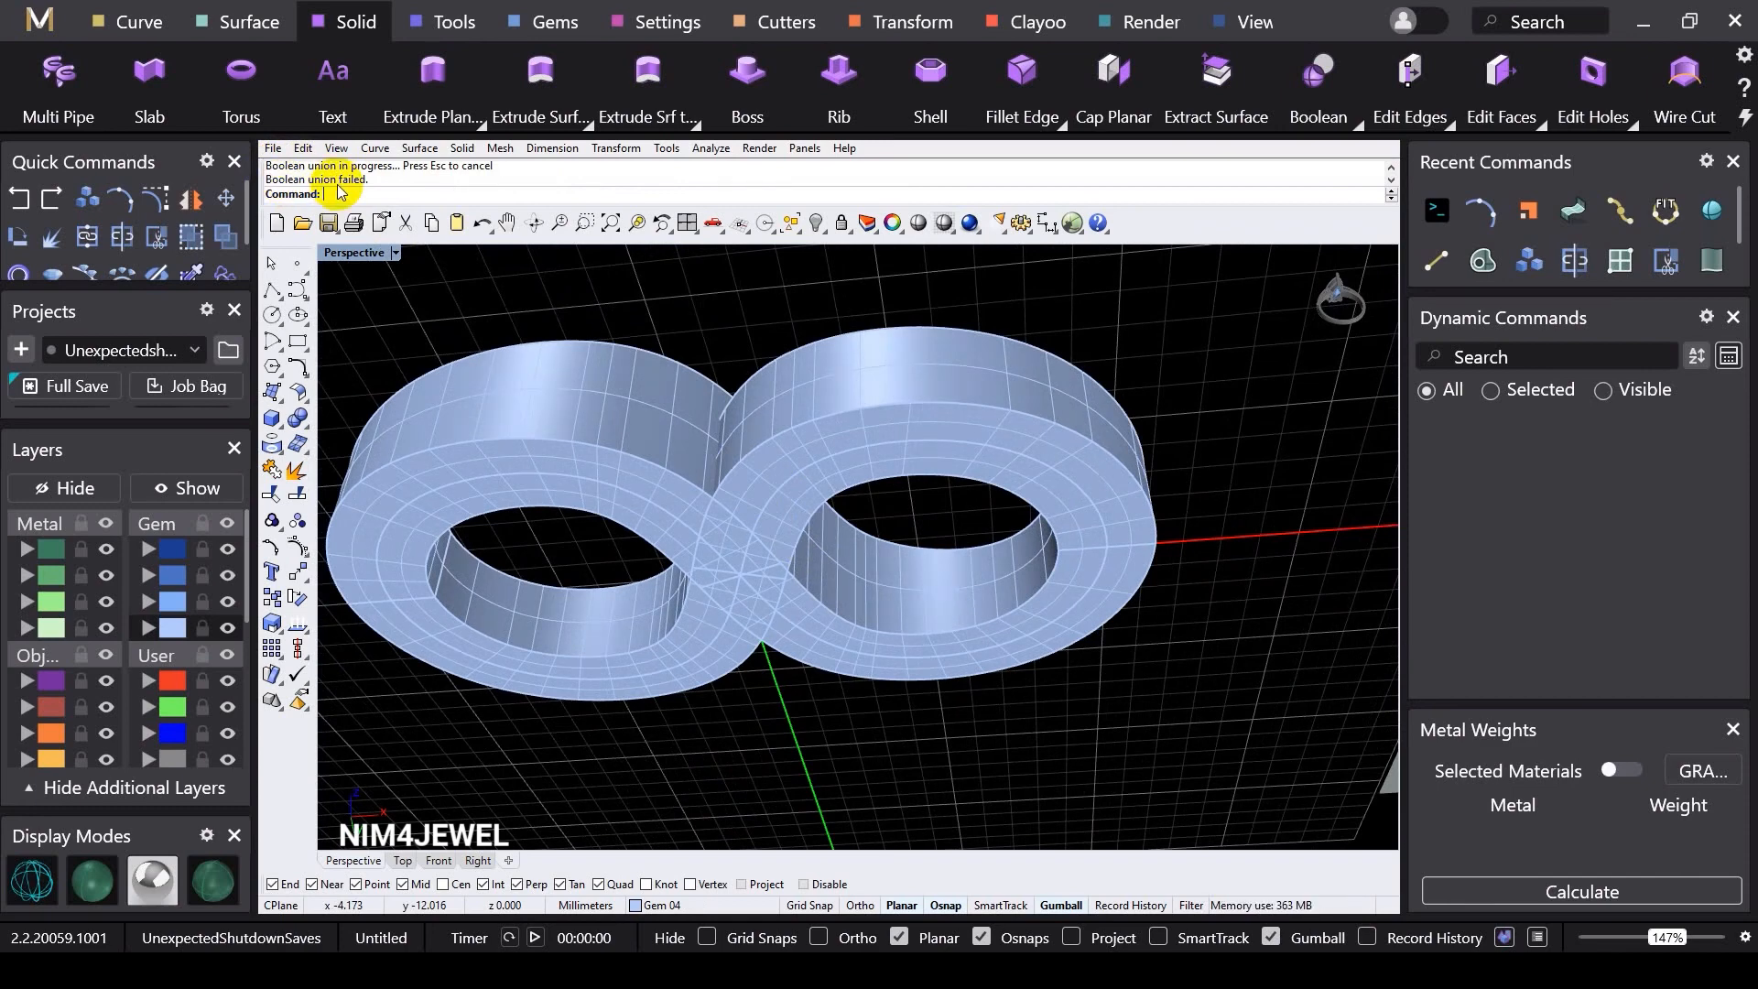
pyautogui.moveTo(757, 464); pyautogui.dragTo(927, 670, button='right')
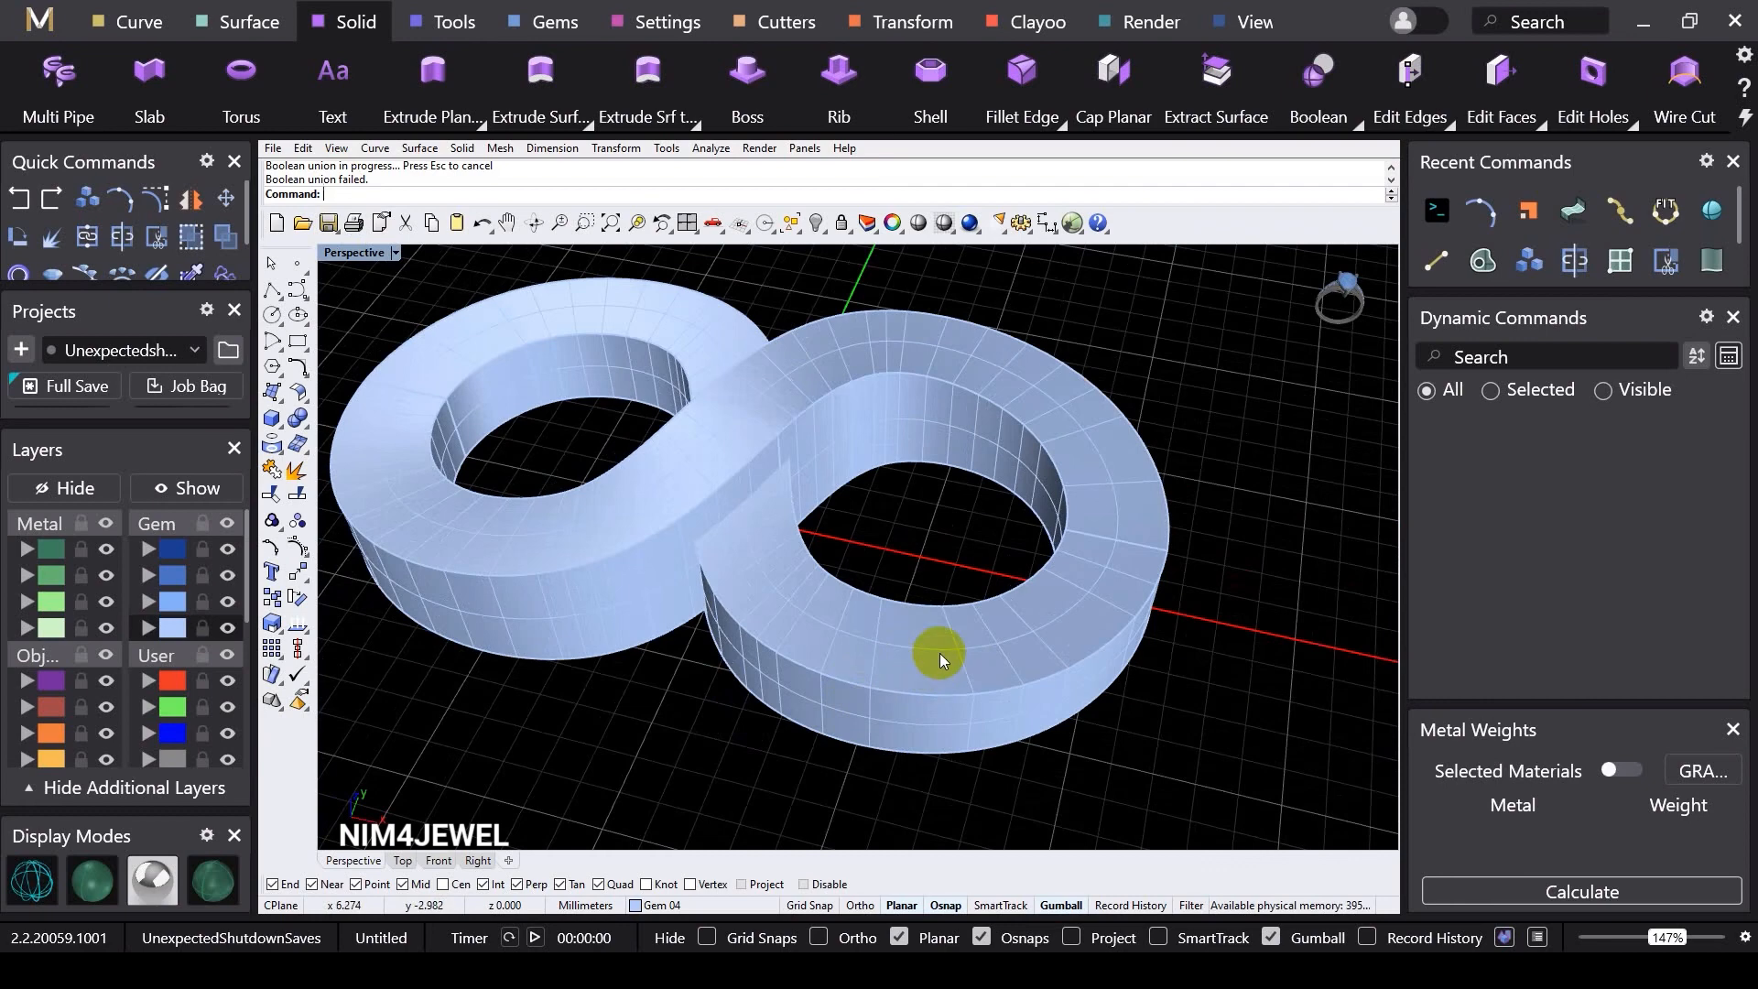
pyautogui.click(1063, 450)
pyautogui.click(1015, 613)
pyautogui.click(1247, 630)
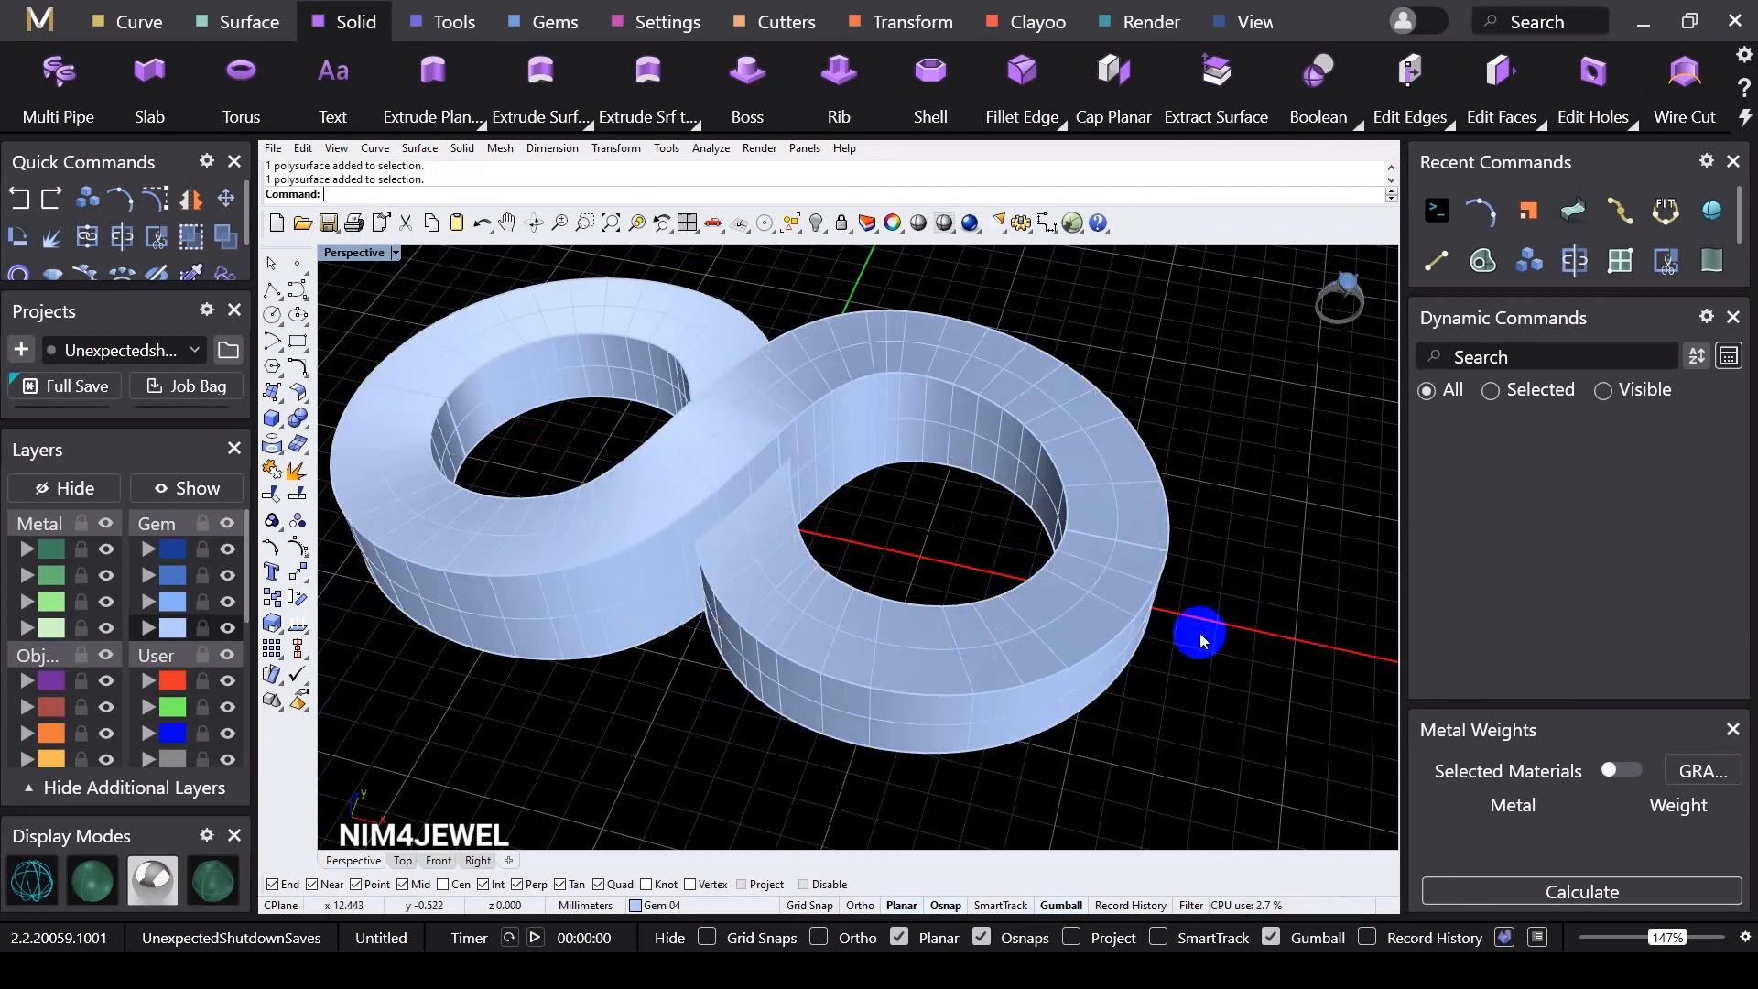
pyautogui.moveTo(1004, 640); pyautogui.dragTo(1029, 424, button='right')
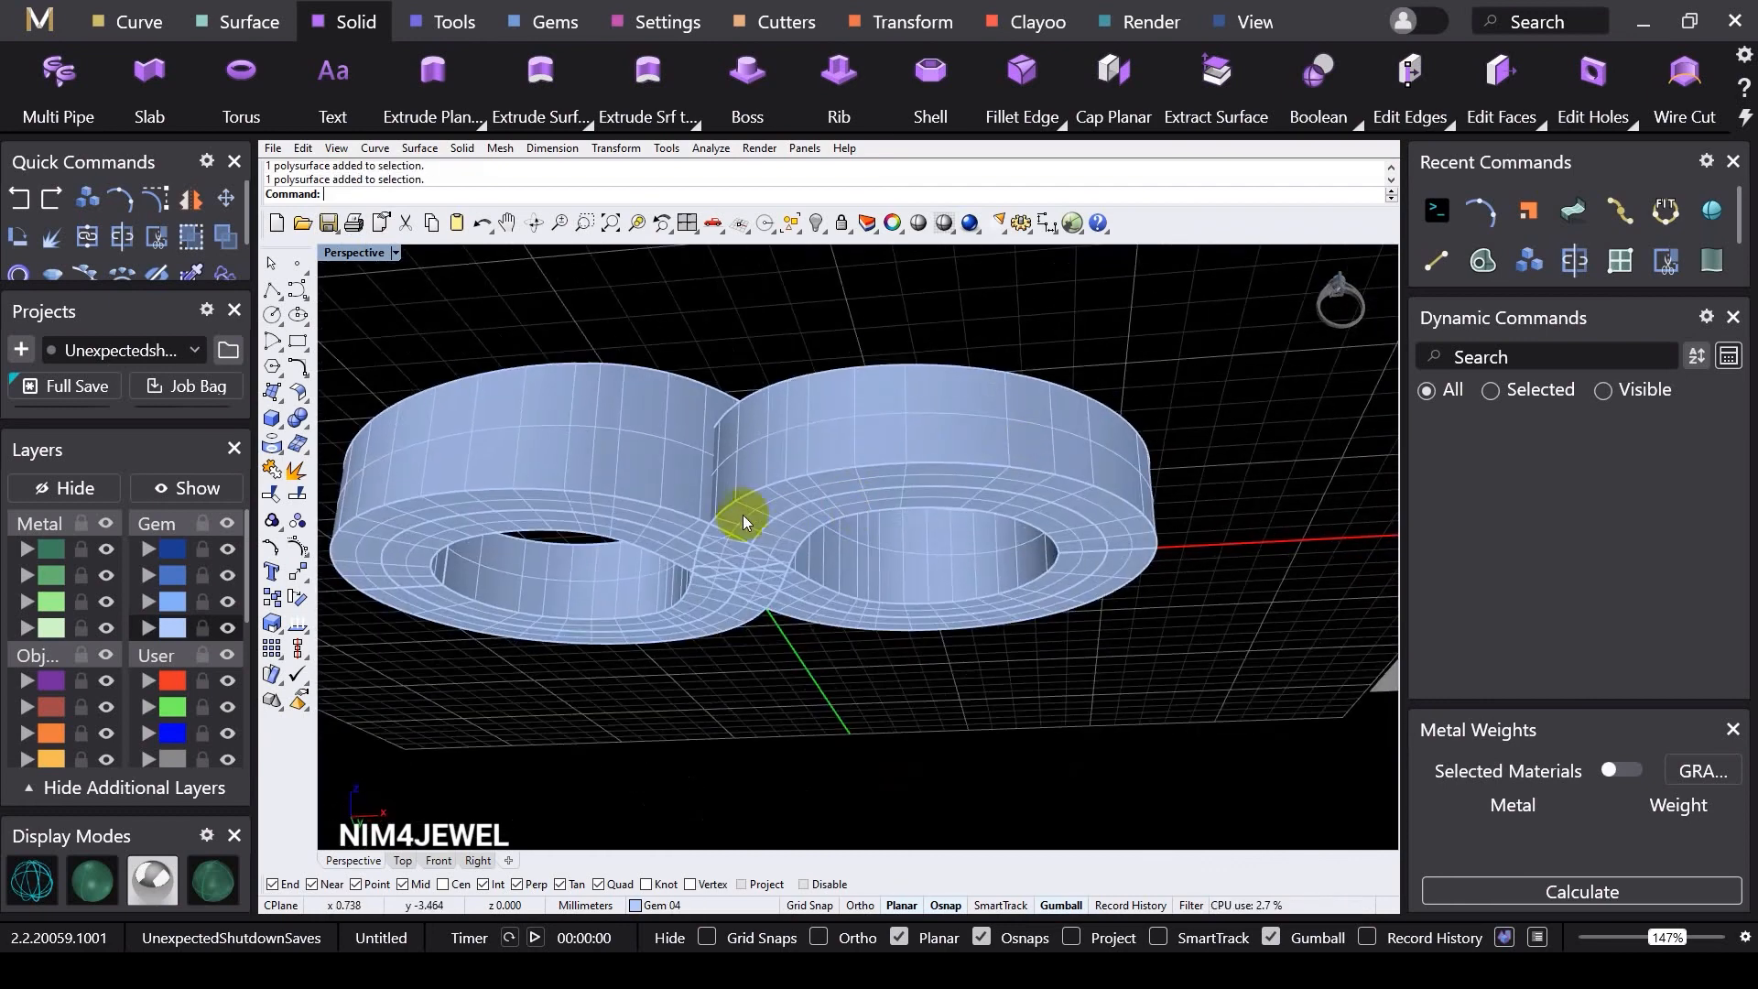
pyautogui.moveTo(733, 536); pyautogui.dragTo(734, 514, button='right')
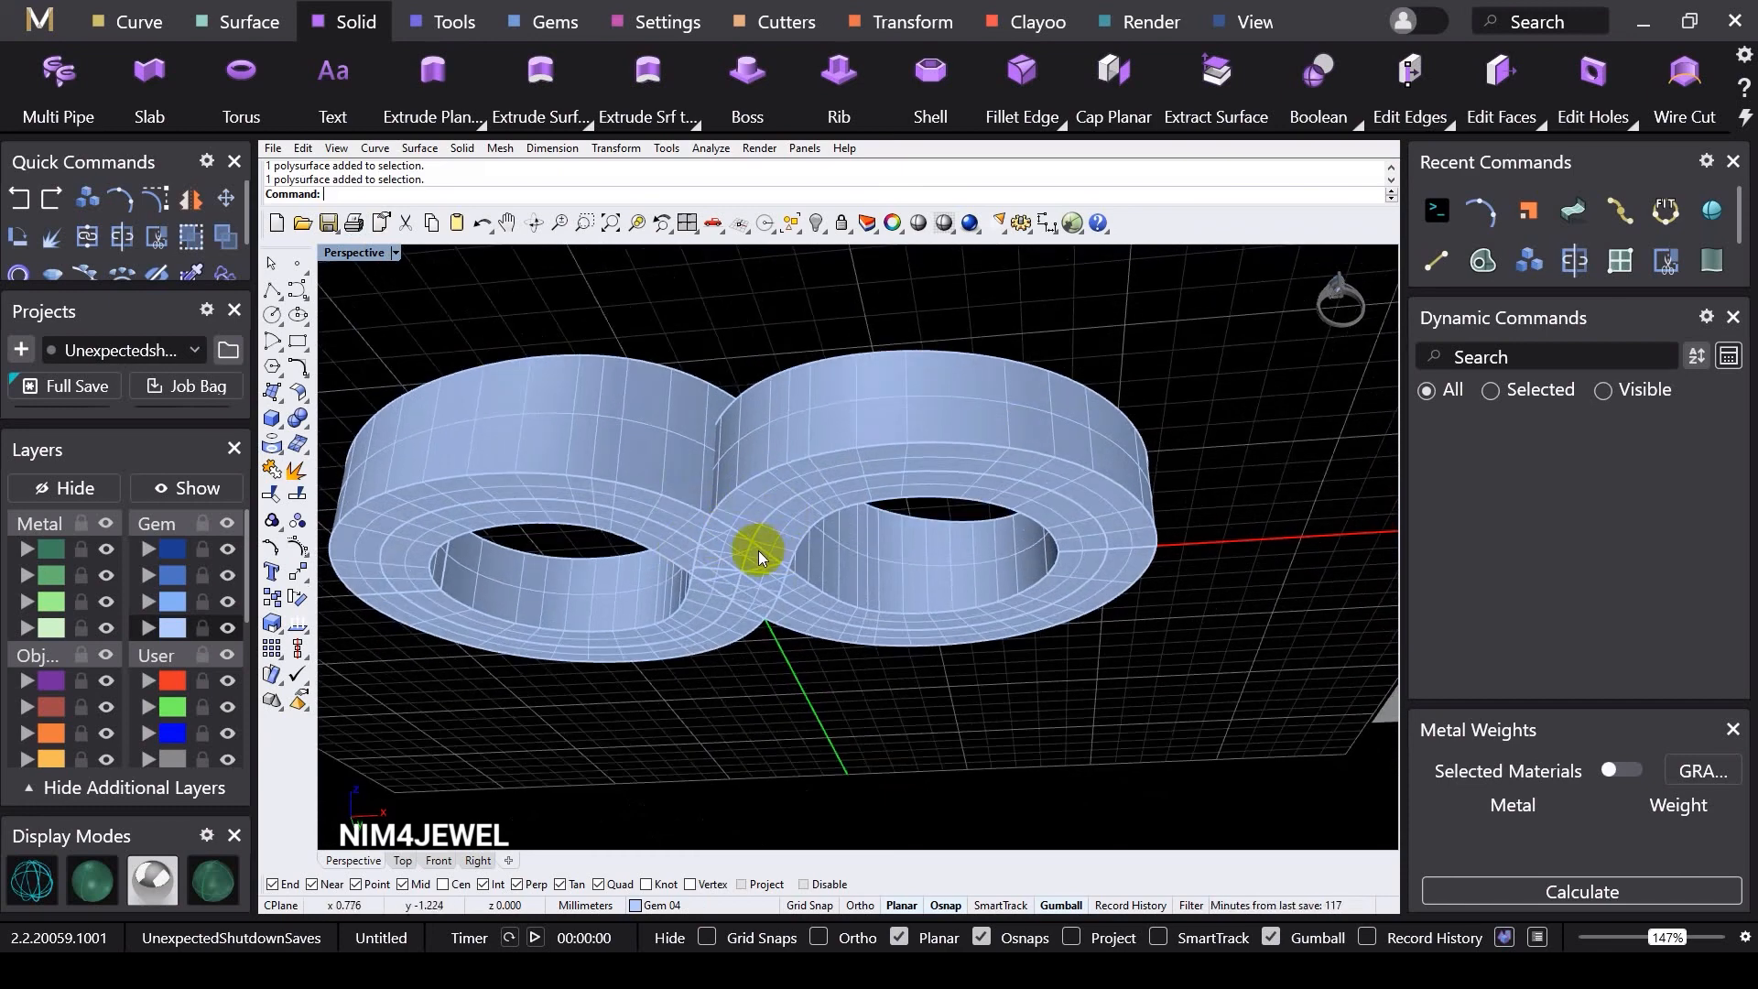
pyautogui.click(1216, 73)
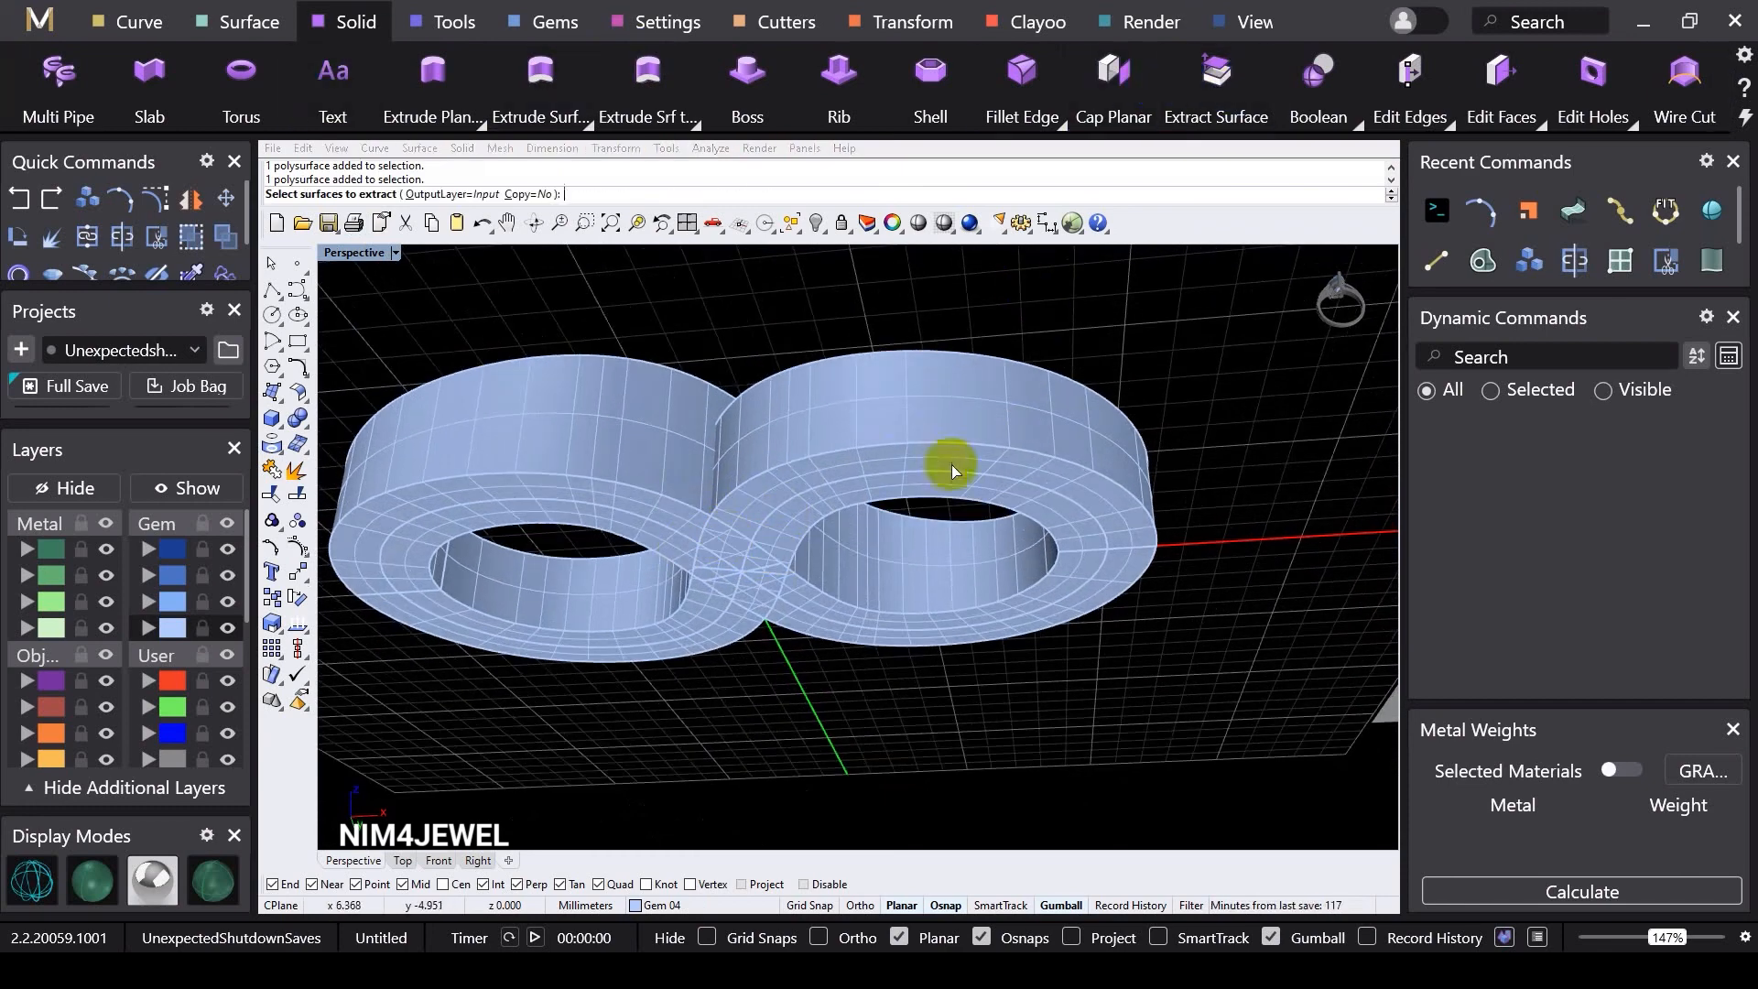
pyautogui.scroll(4, 952, 470)
pyautogui.click(972, 485)
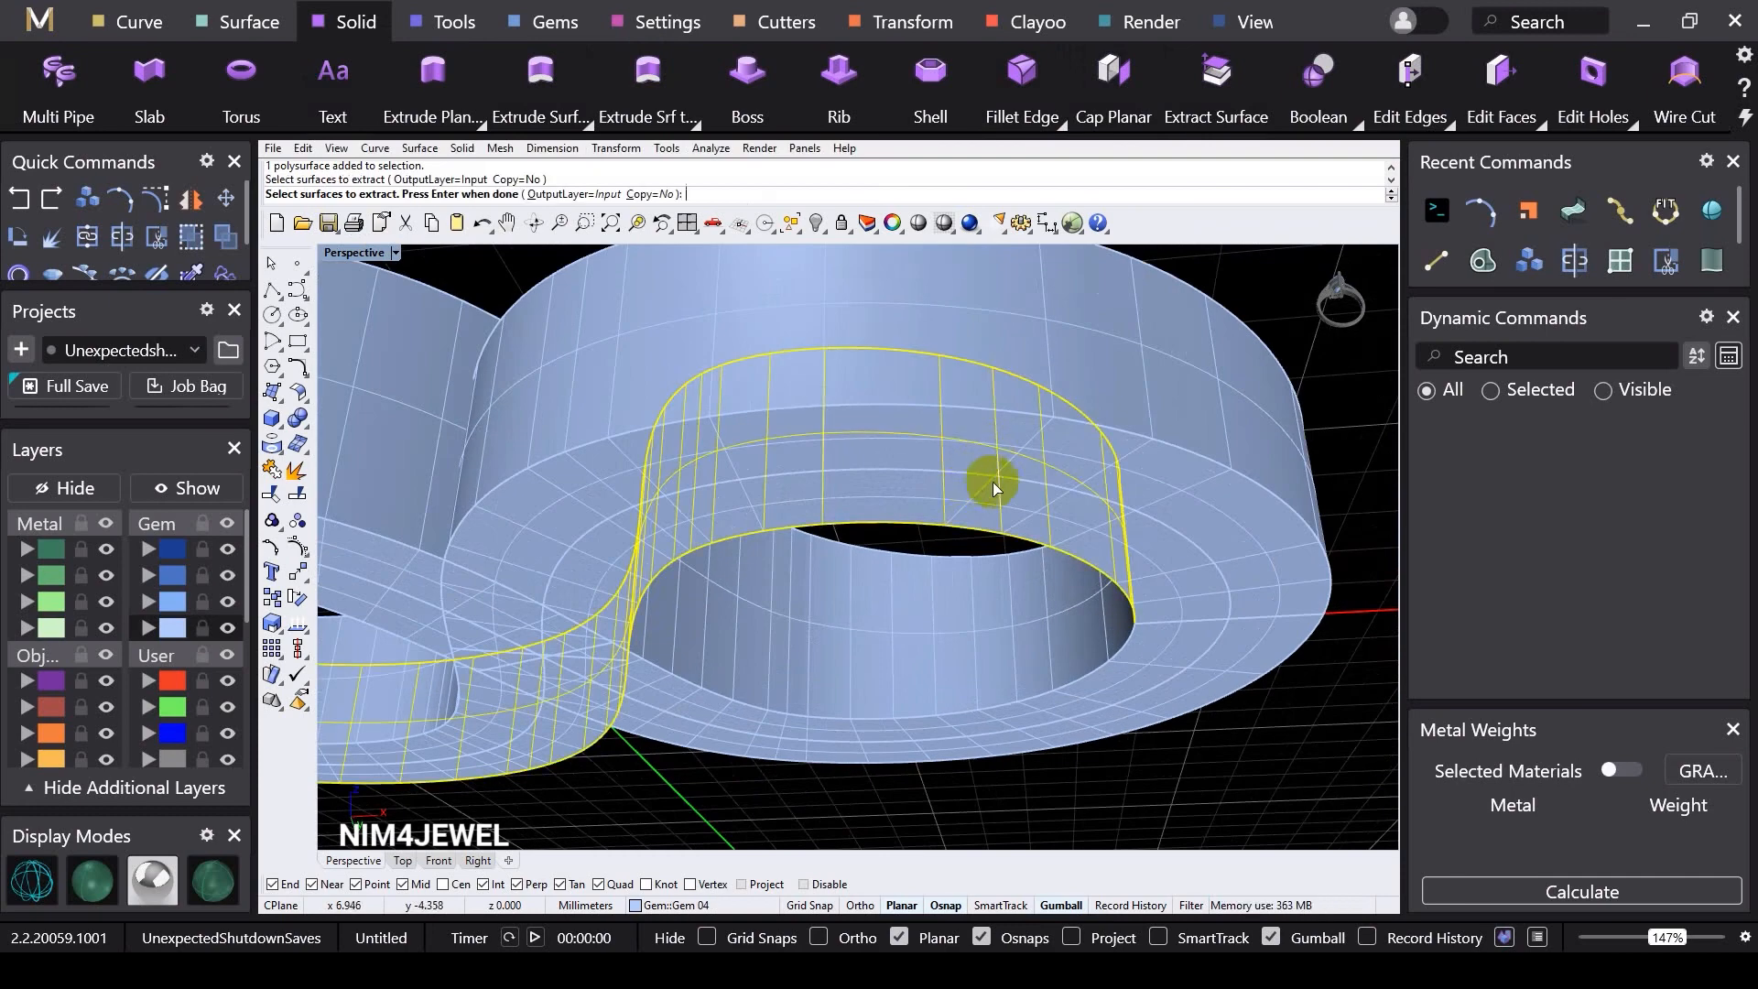
pyautogui.press('Return')
pyautogui.click(1119, 471)
pyautogui.press('Escape')
# Step: Extract the two adjacent underside surfaces of the first strand and delete them
pyautogui.scroll(4, 1254, 552)
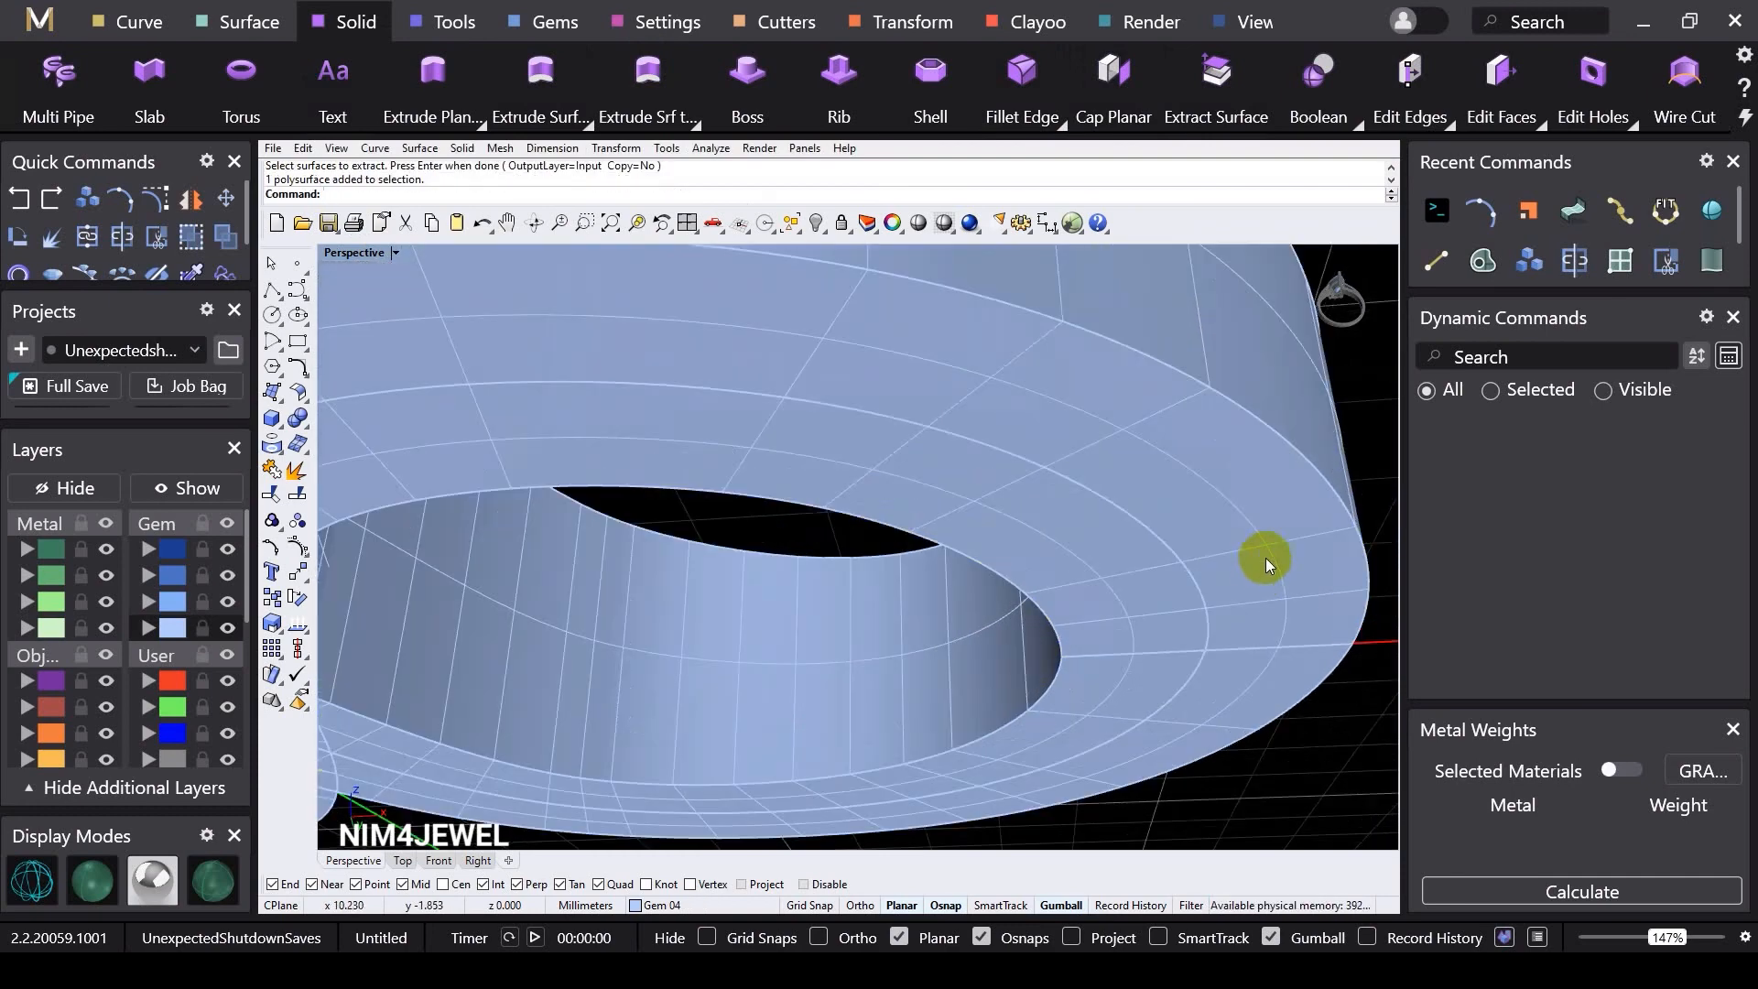
pyautogui.press('Return')
pyautogui.click(1260, 546)
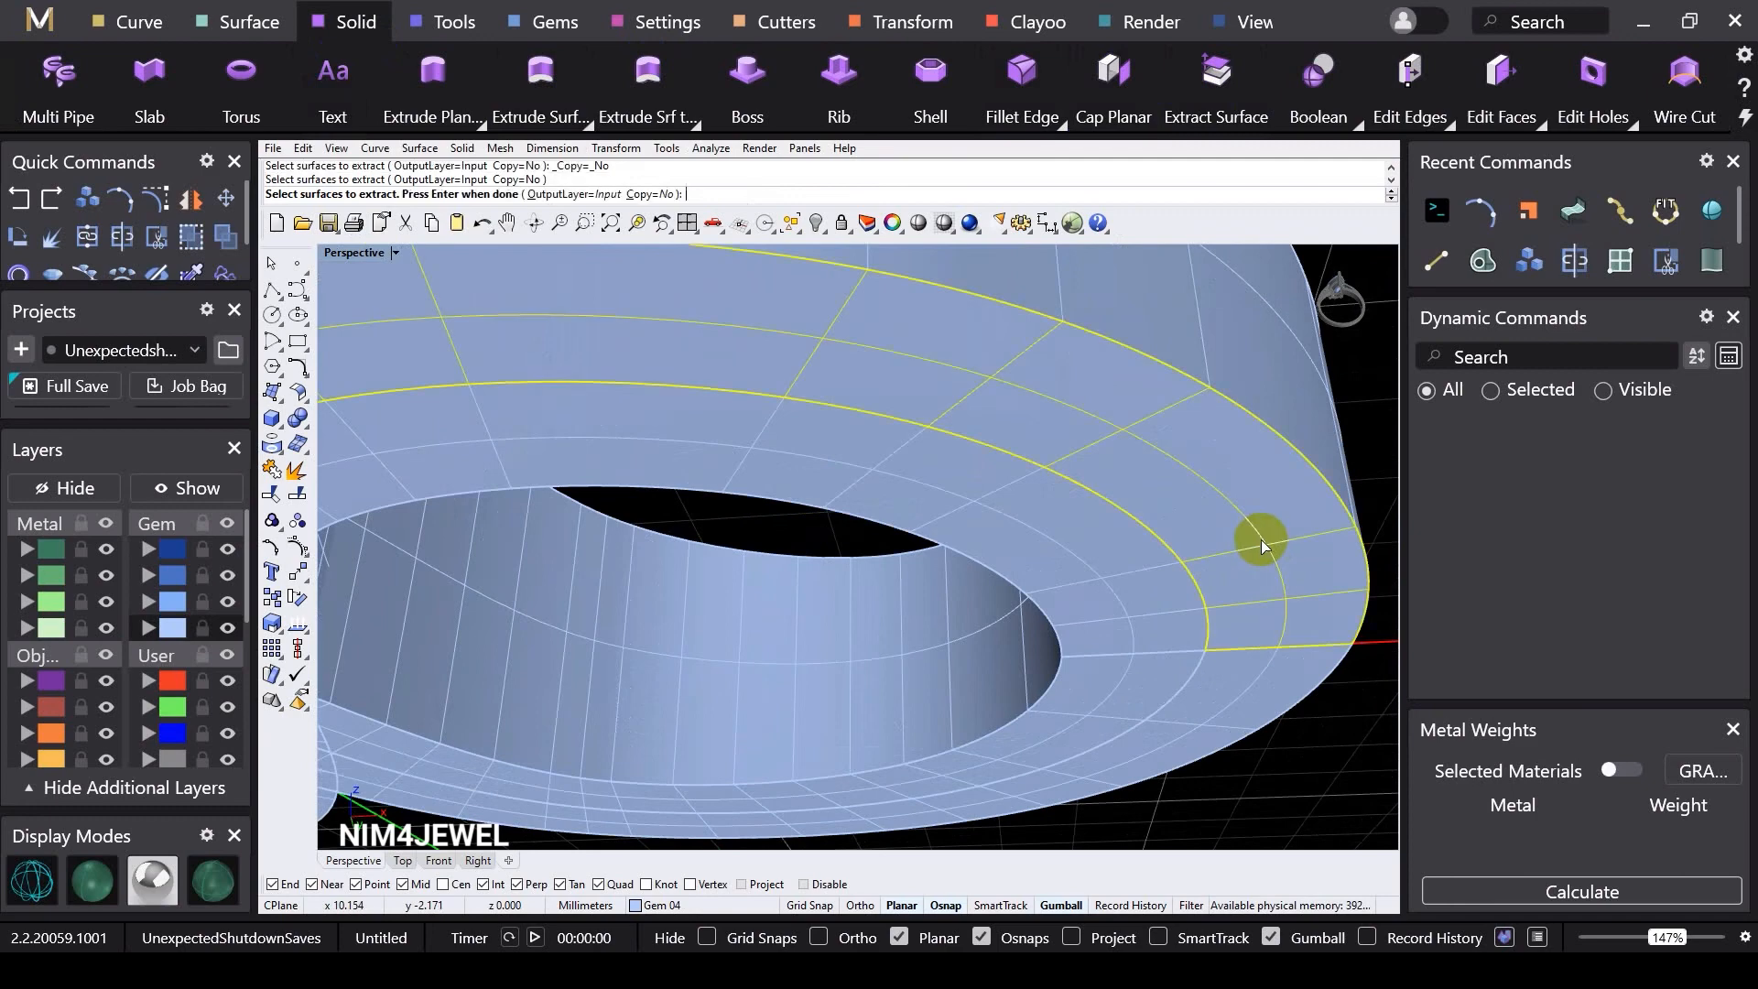
pyautogui.click(1102, 579)
pyautogui.press('Return')
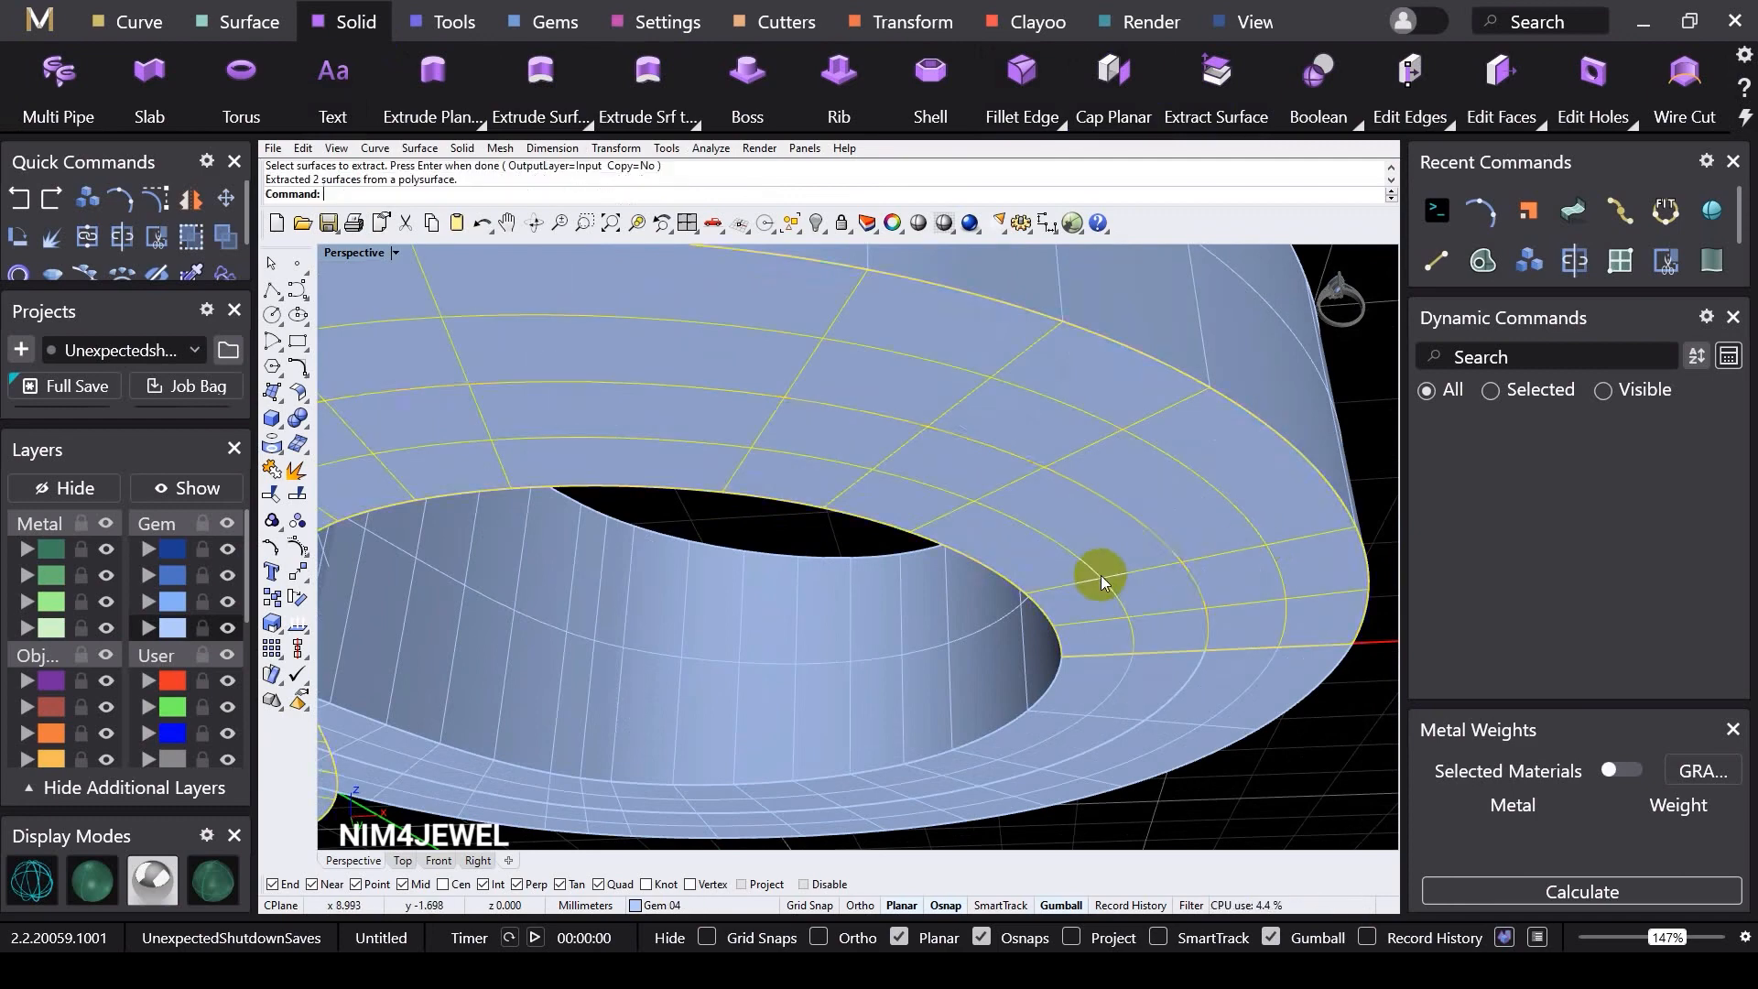
pyautogui.press('Delete')
# Step: Extract the two underside surfaces of the other strand and delete them
pyautogui.scroll(-7, 1102, 506)
pyautogui.press('Return')
pyautogui.scroll(7, 1132, 611)
pyautogui.click(1162, 601)
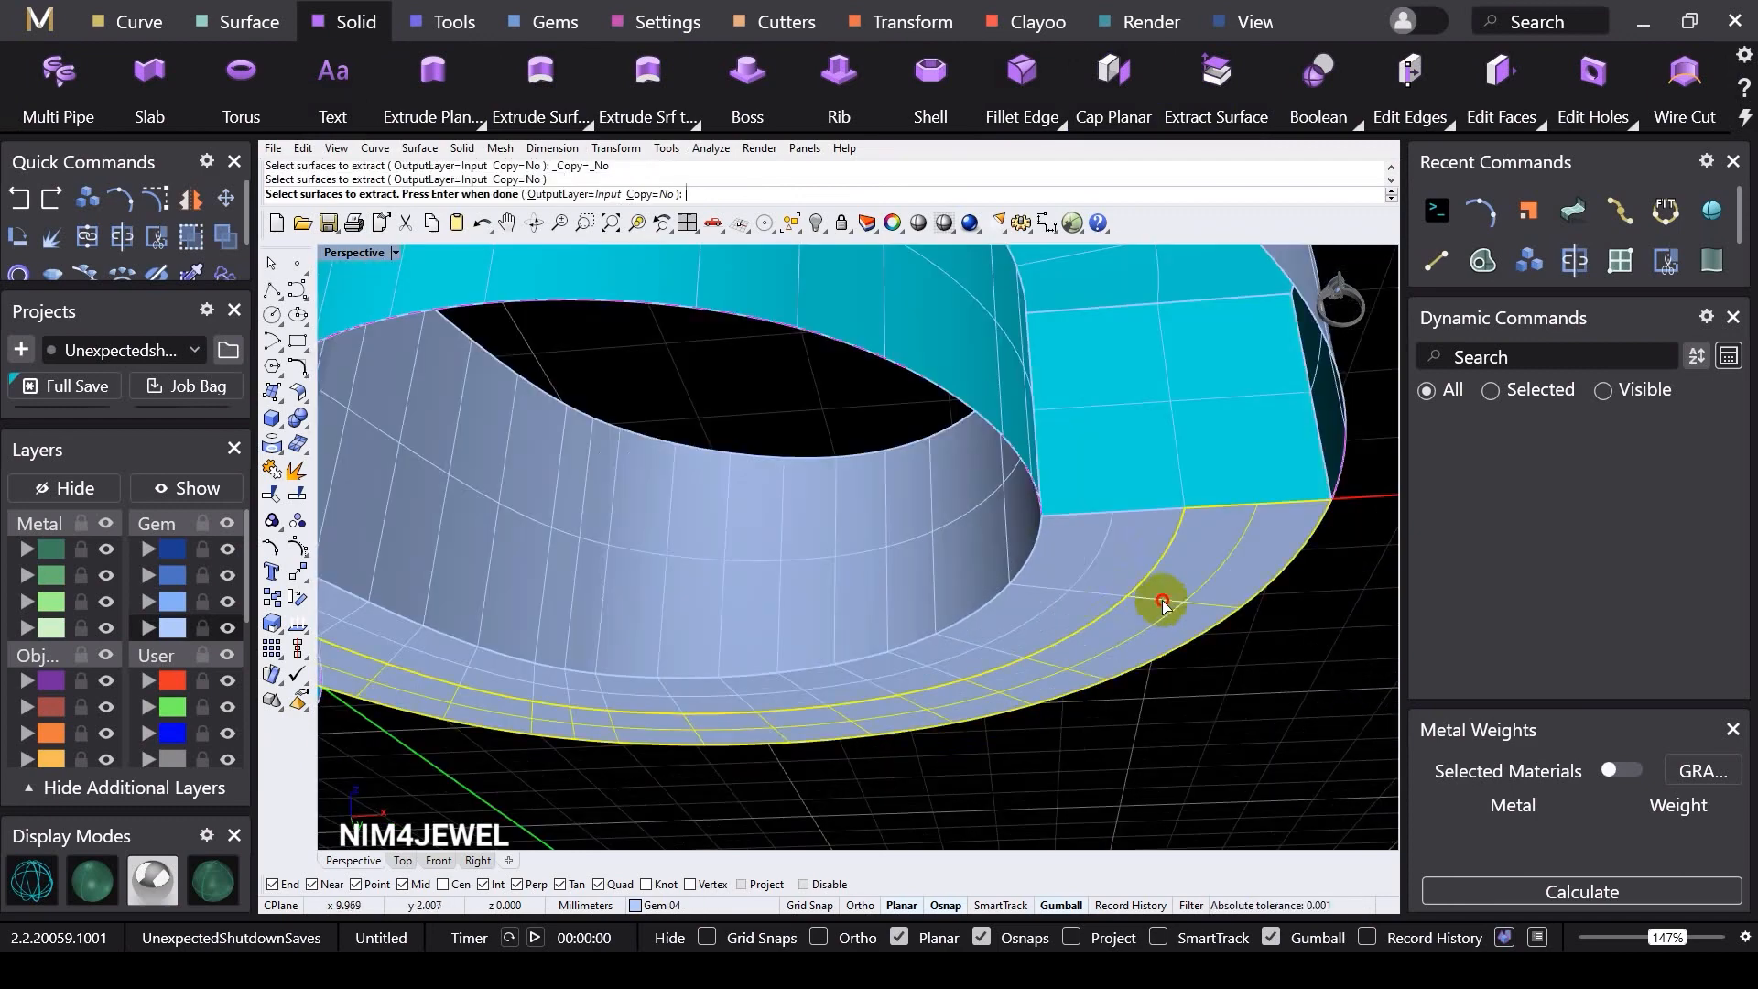
pyautogui.press('Return')
pyautogui.press('Delete')
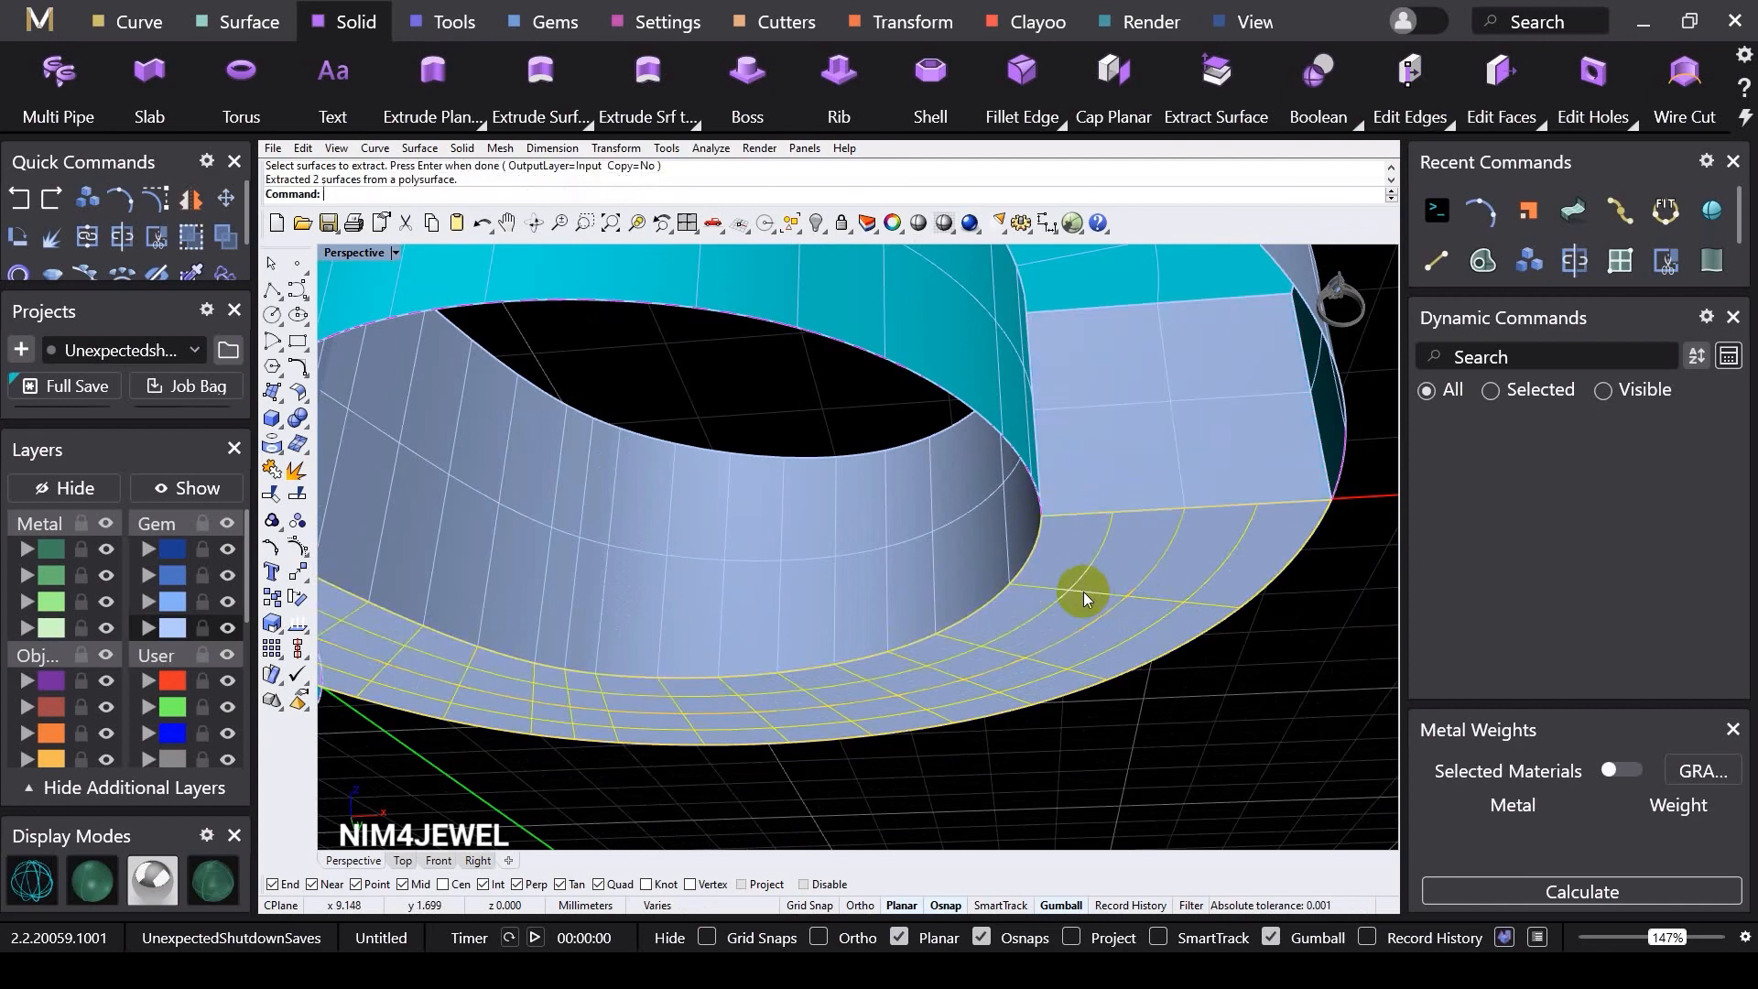
# Step: Cap the open undersides of both strands with planar faces
pyautogui.scroll(-6, 1084, 592)
pyautogui.click(1113, 73)
pyautogui.click(991, 438)
pyautogui.press('Return')
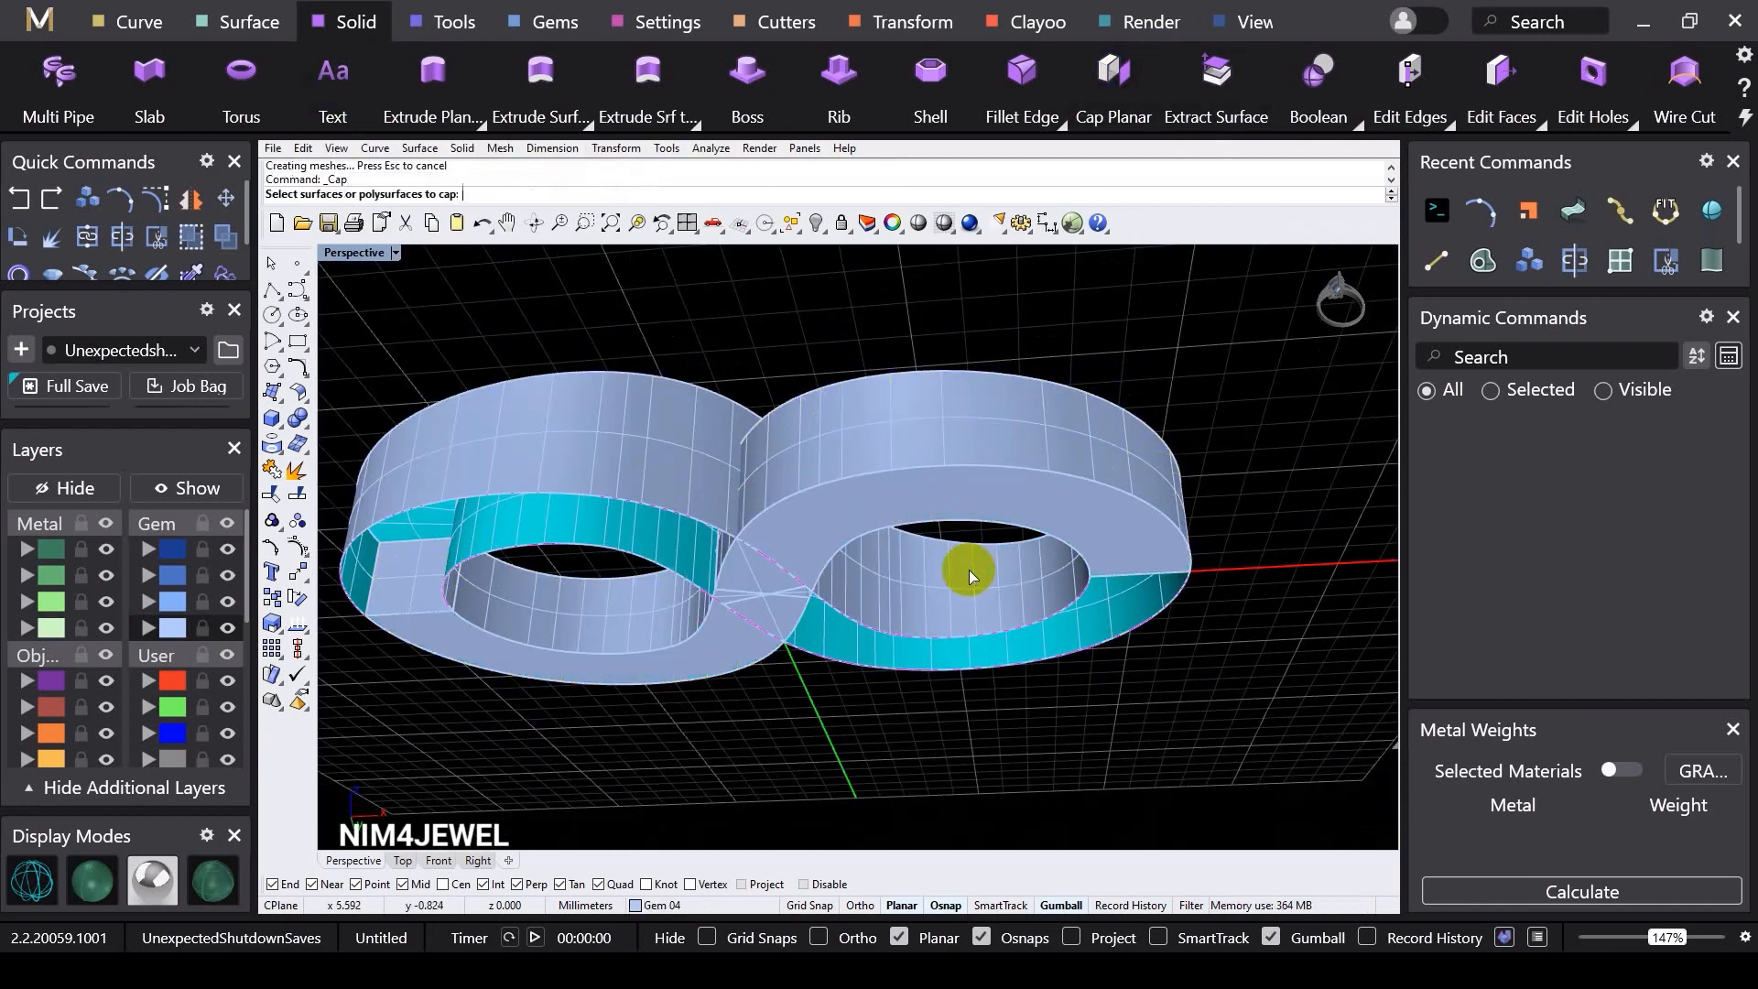
# Step: Combine the two recapped strands into one solid with a Boolean union
pyautogui.click(1360, 129)
pyautogui.click(1470, 191)
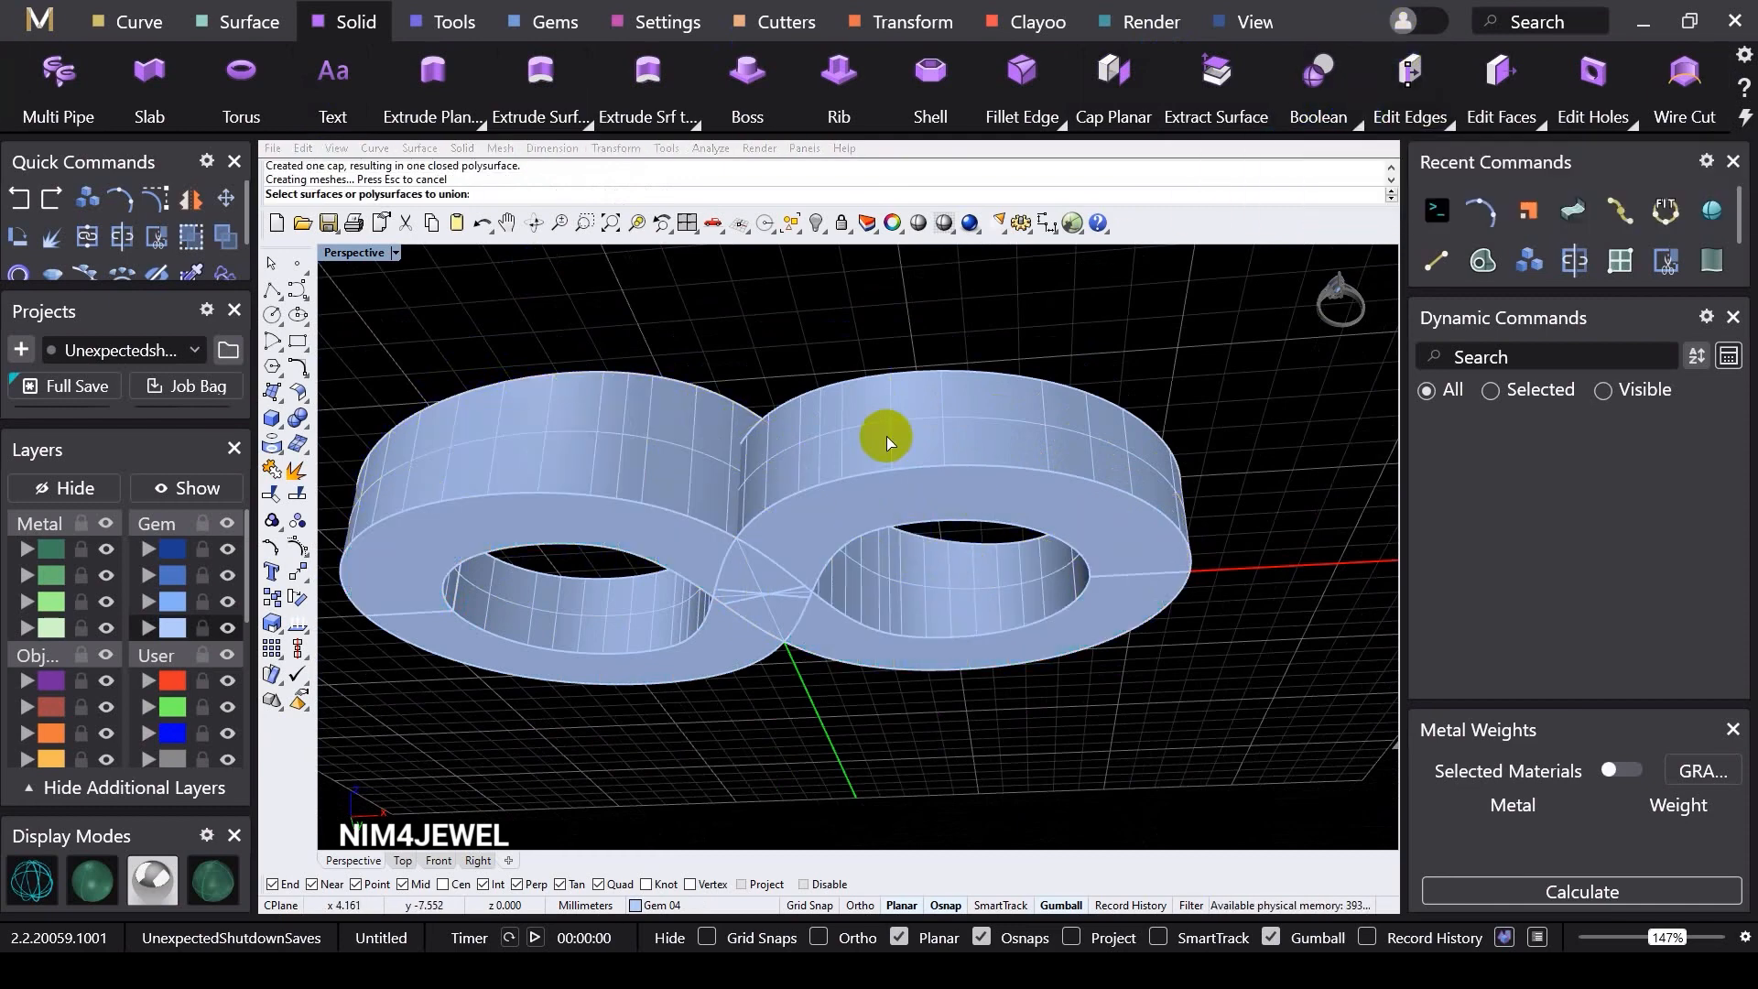
pyautogui.click(886, 443)
pyautogui.click(887, 568)
pyautogui.press('Return')
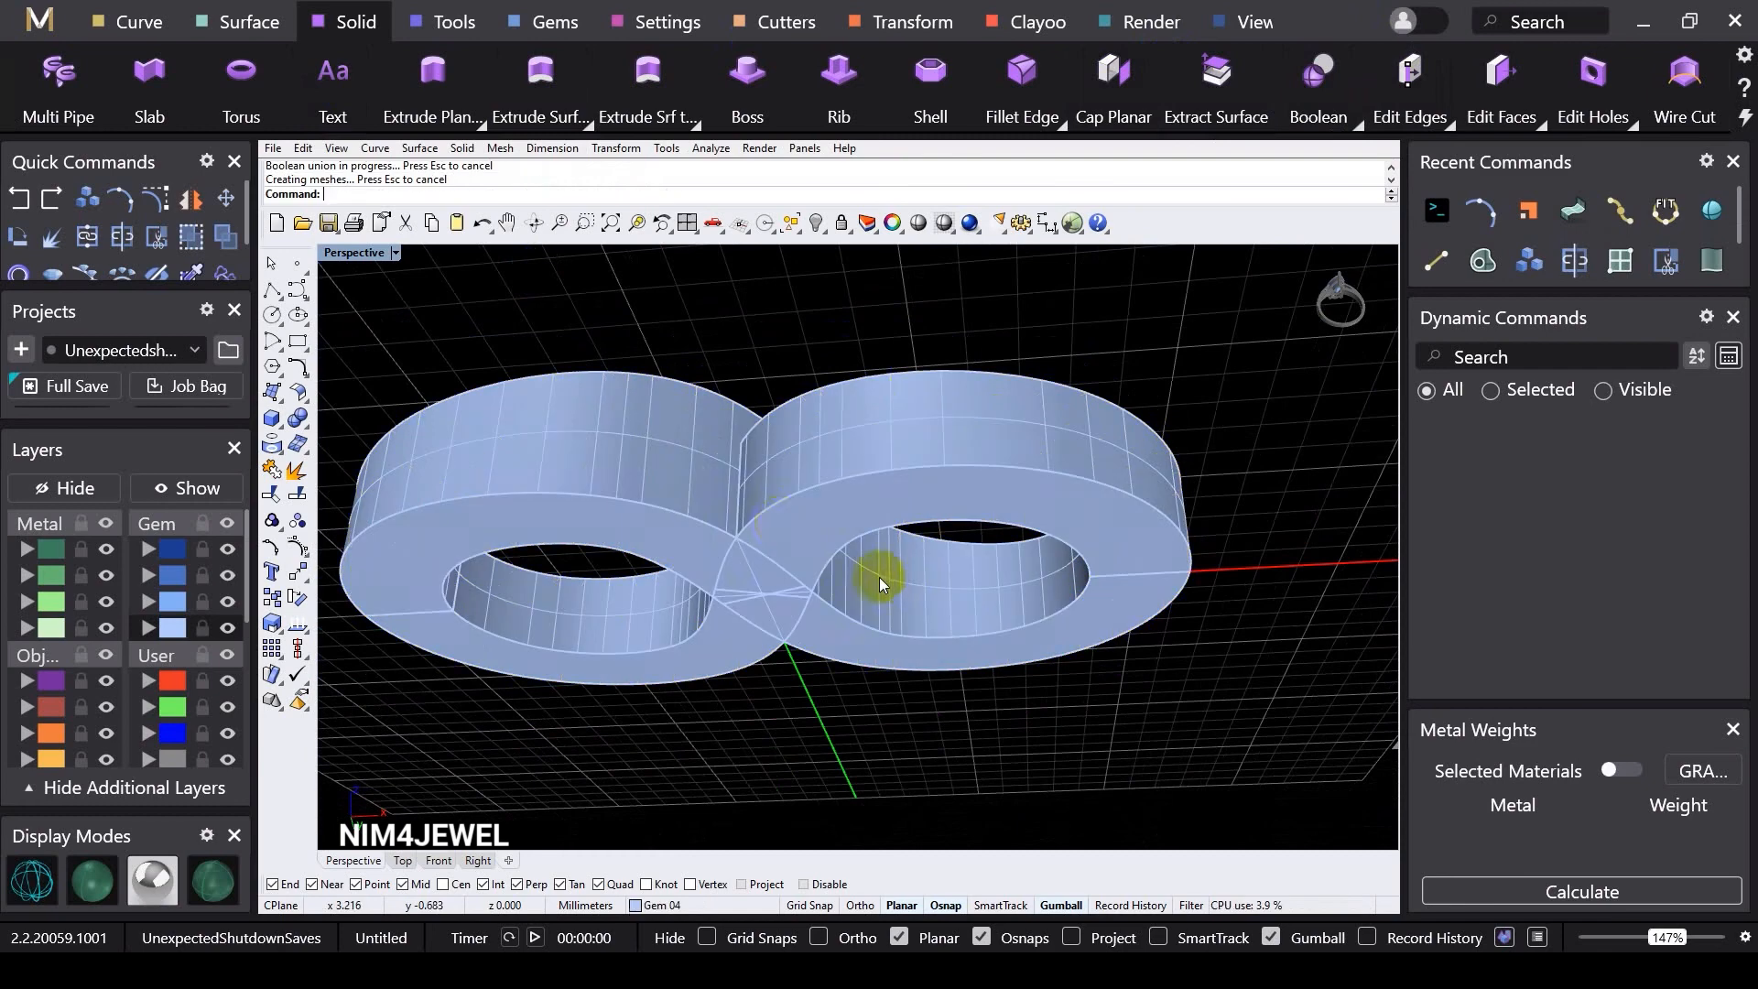
# Step: Undo the Boolean union of the two recapped strands and clear the selection
pyautogui.moveTo(775, 526); pyautogui.dragTo(756, 822, button='right')
pyautogui.click(926, 683)
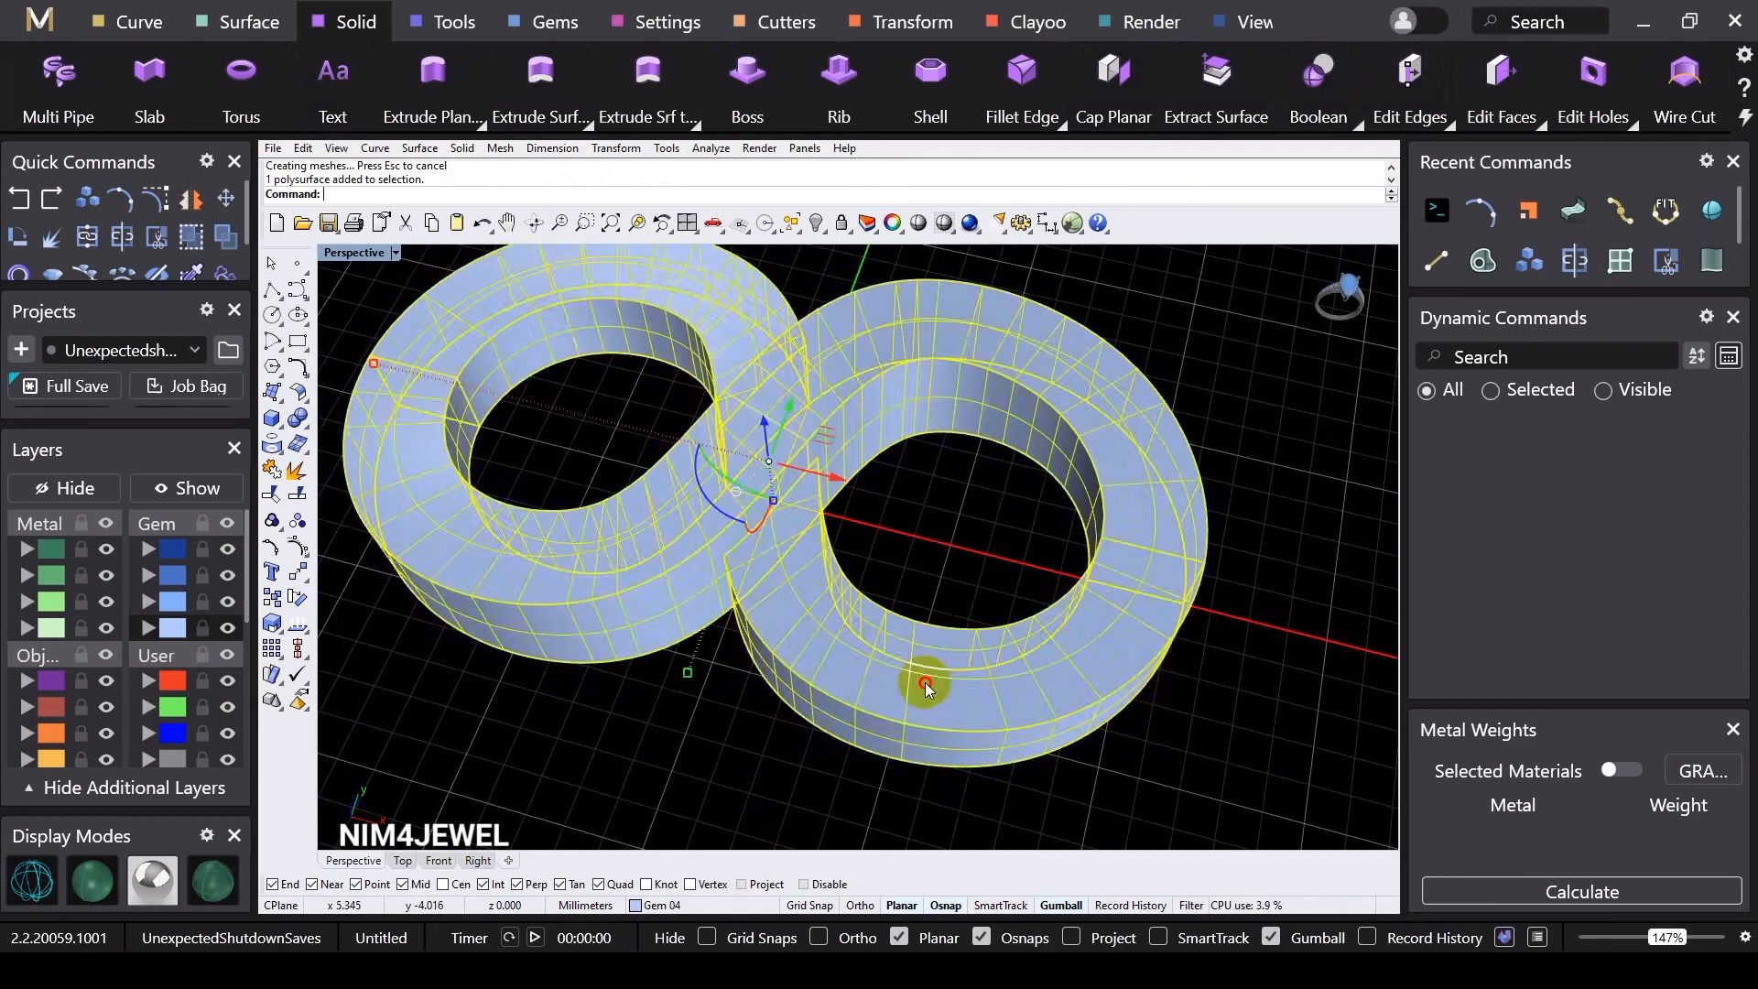
pyautogui.click(1221, 597)
pyautogui.moveTo(1015, 663); pyautogui.dragTo(876, 604, button='right')
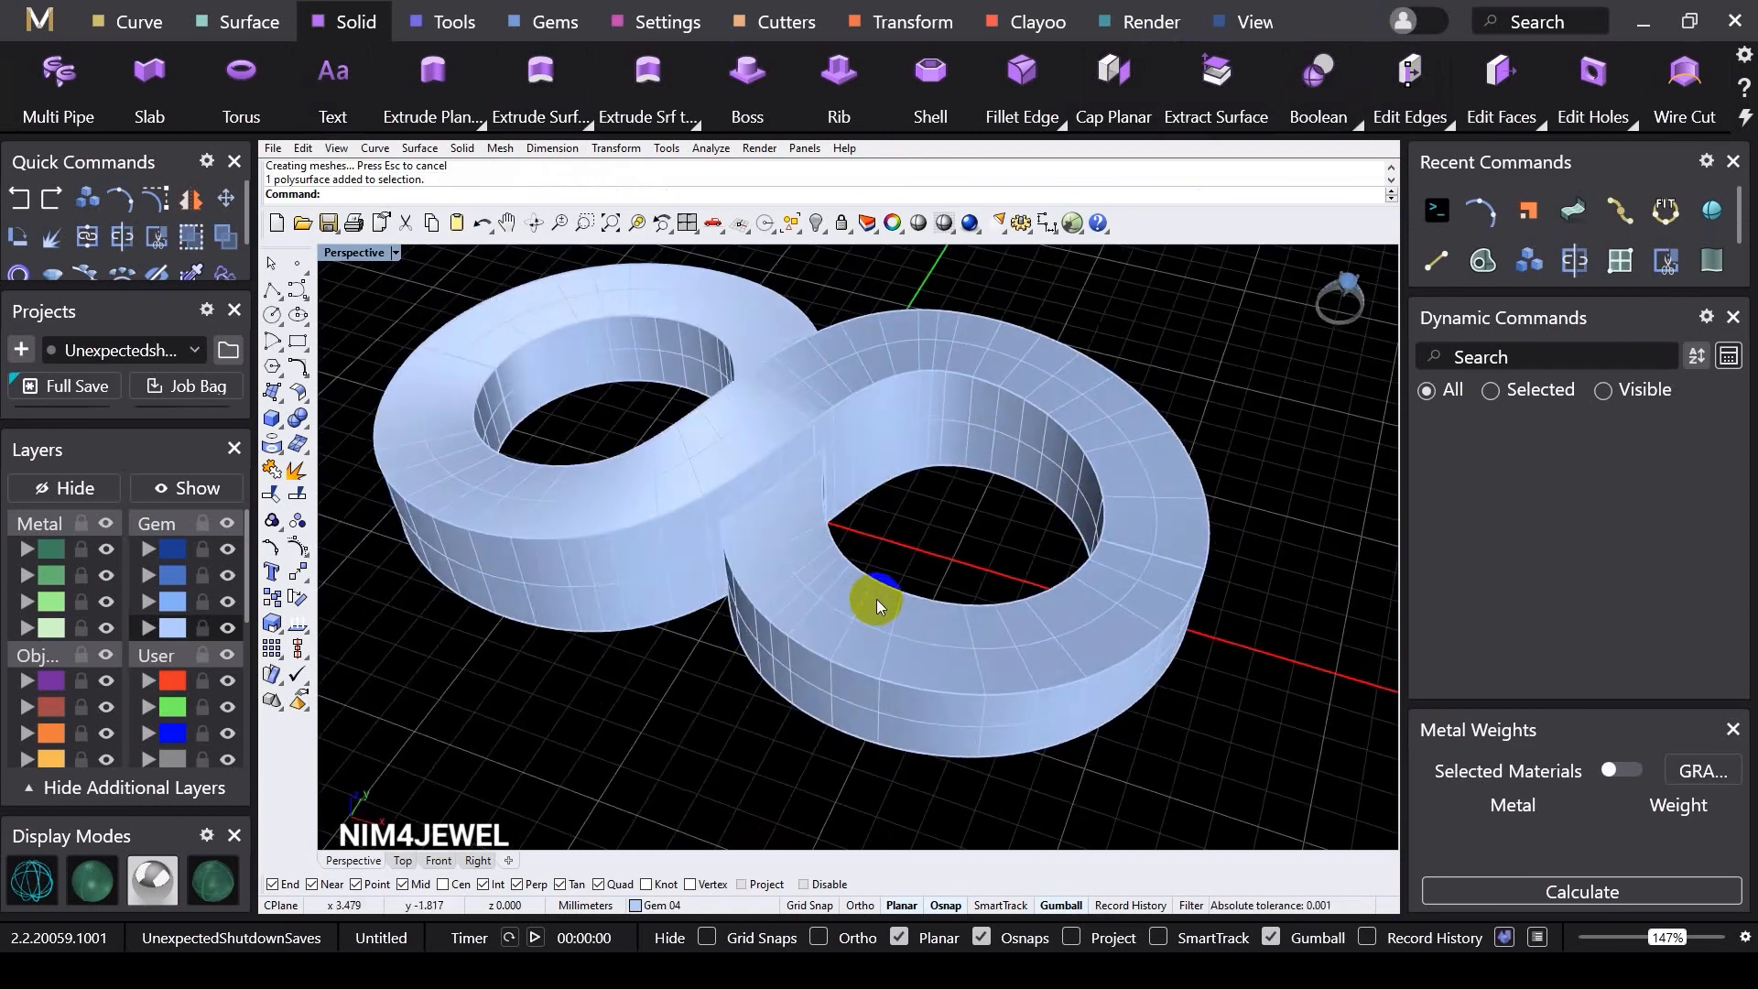
pyautogui.scroll(5, 742, 465)
pyautogui.rightClick(7, 210)
pyautogui.click(8, 211)
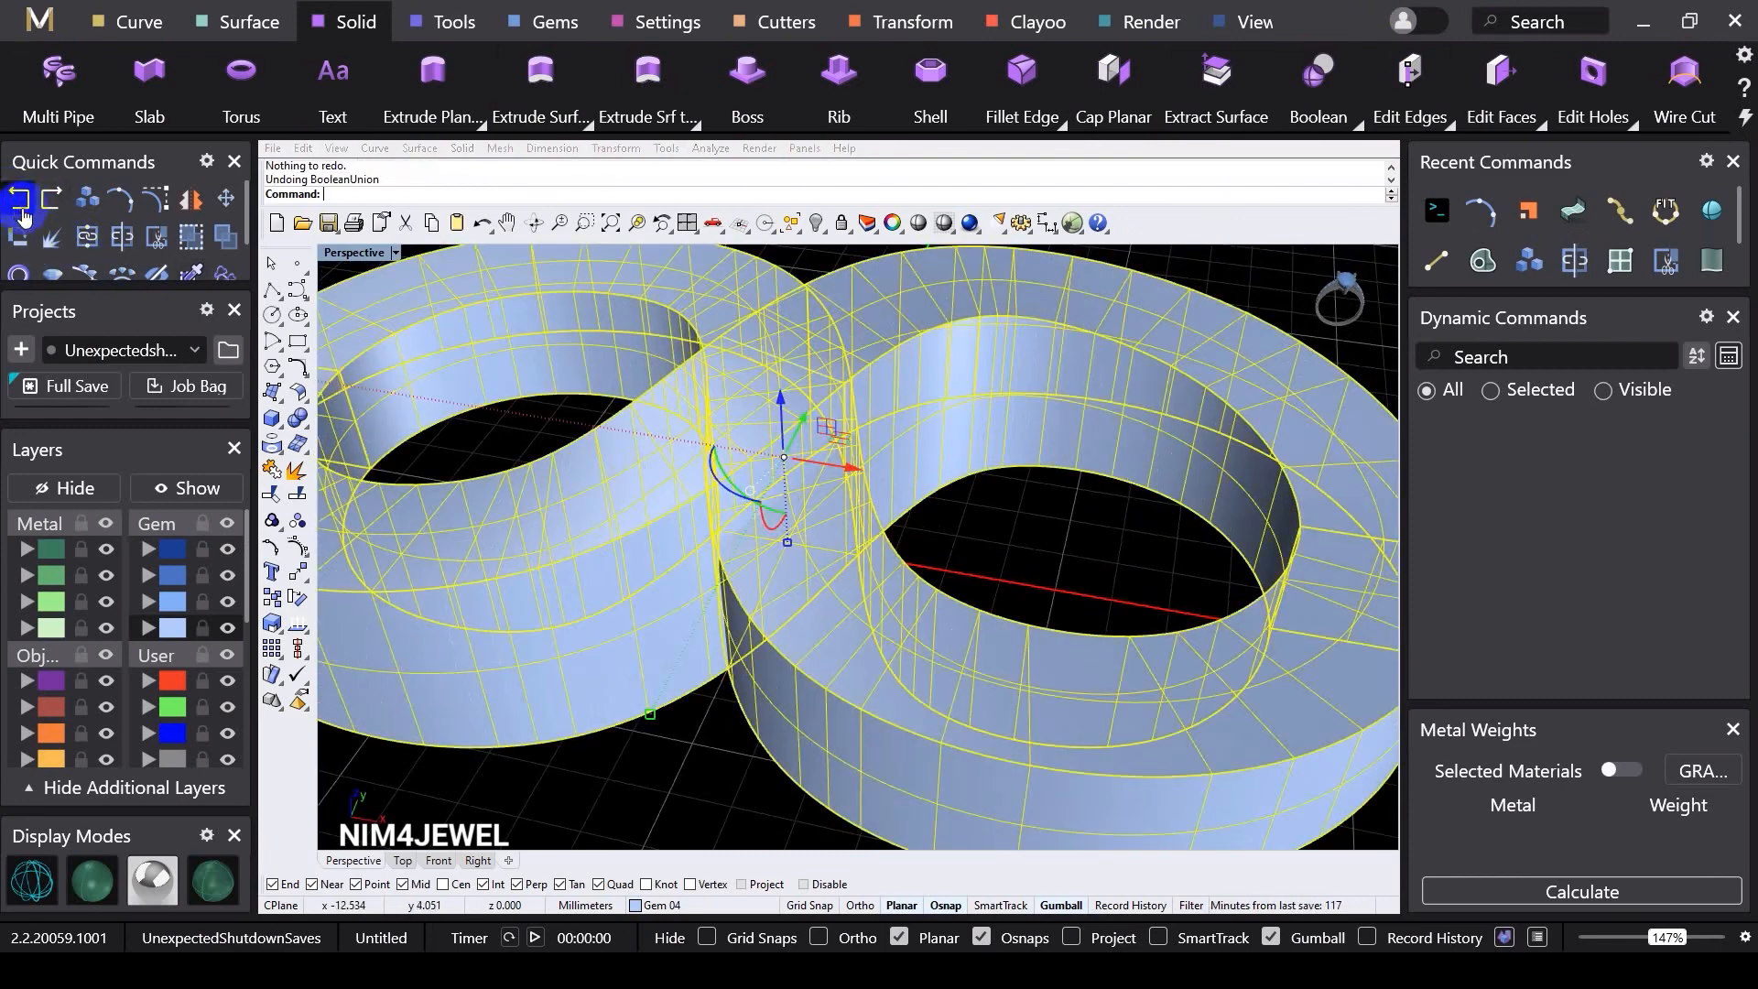
pyautogui.click(890, 539)
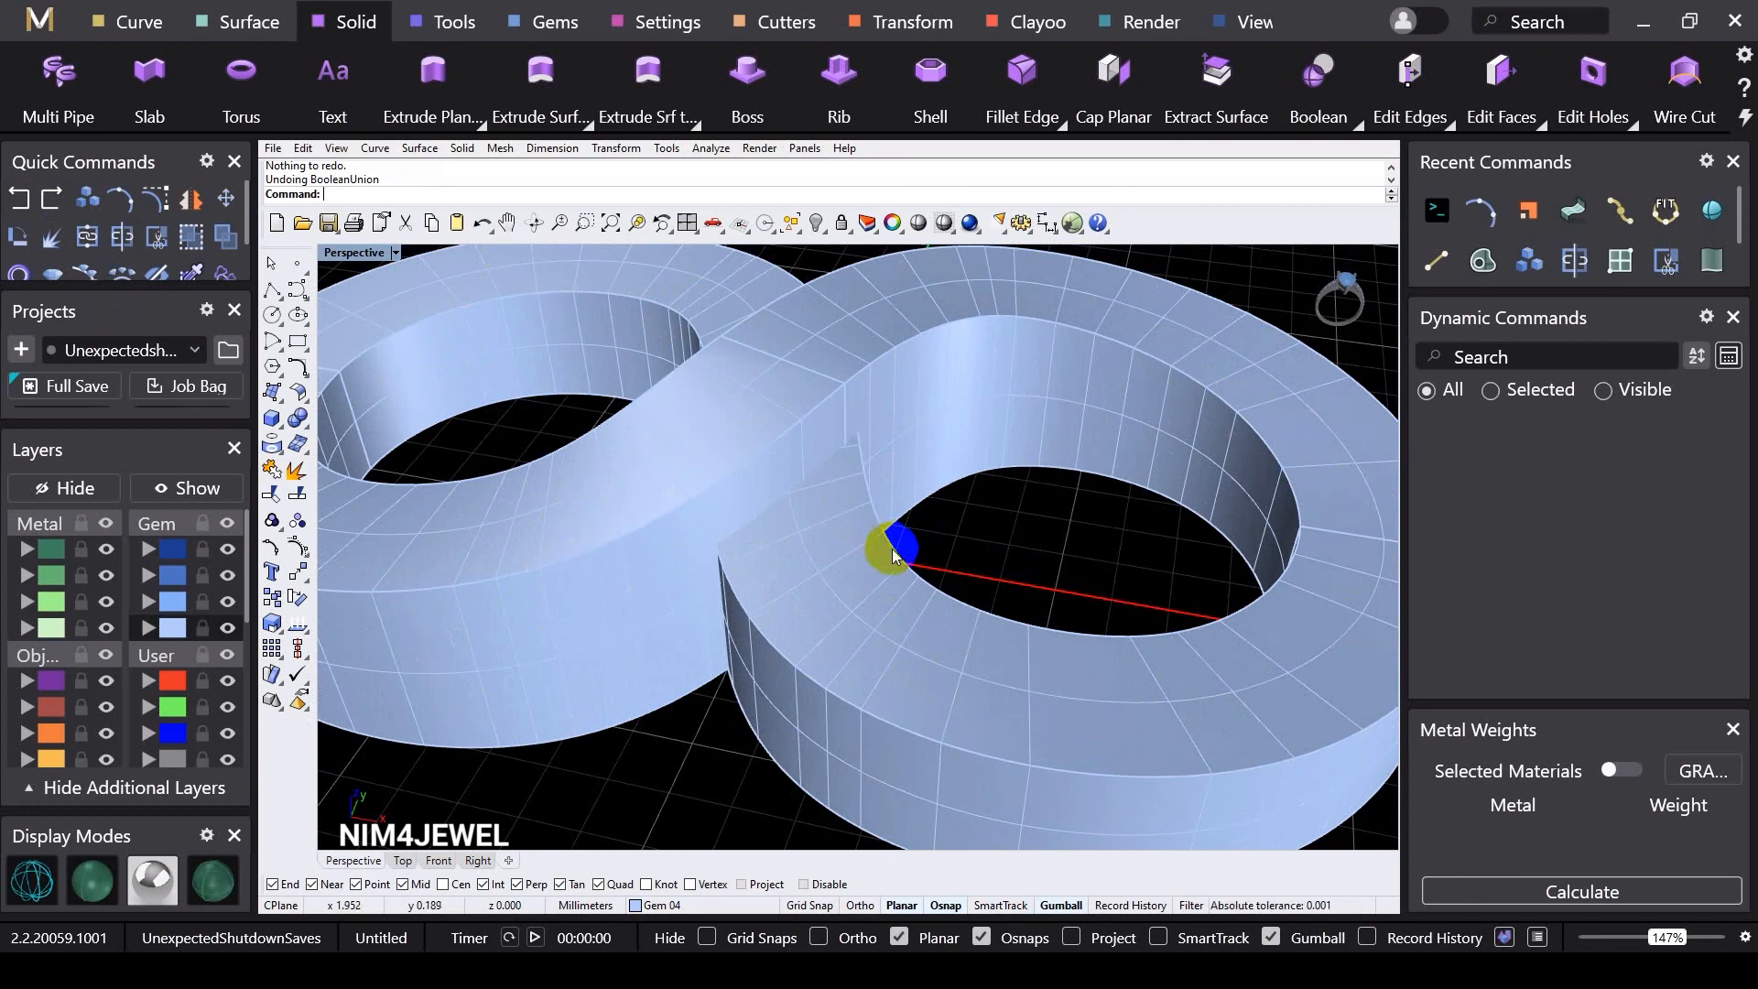
# Step: Unite the two strands into one solid again with a Boolean union
pyautogui.scroll(5, 778, 460)
pyautogui.moveTo(804, 575); pyautogui.dragTo(751, 580, button='right')
pyautogui.scroll(-2, 956, 449)
pyautogui.scroll(1, 759, 580)
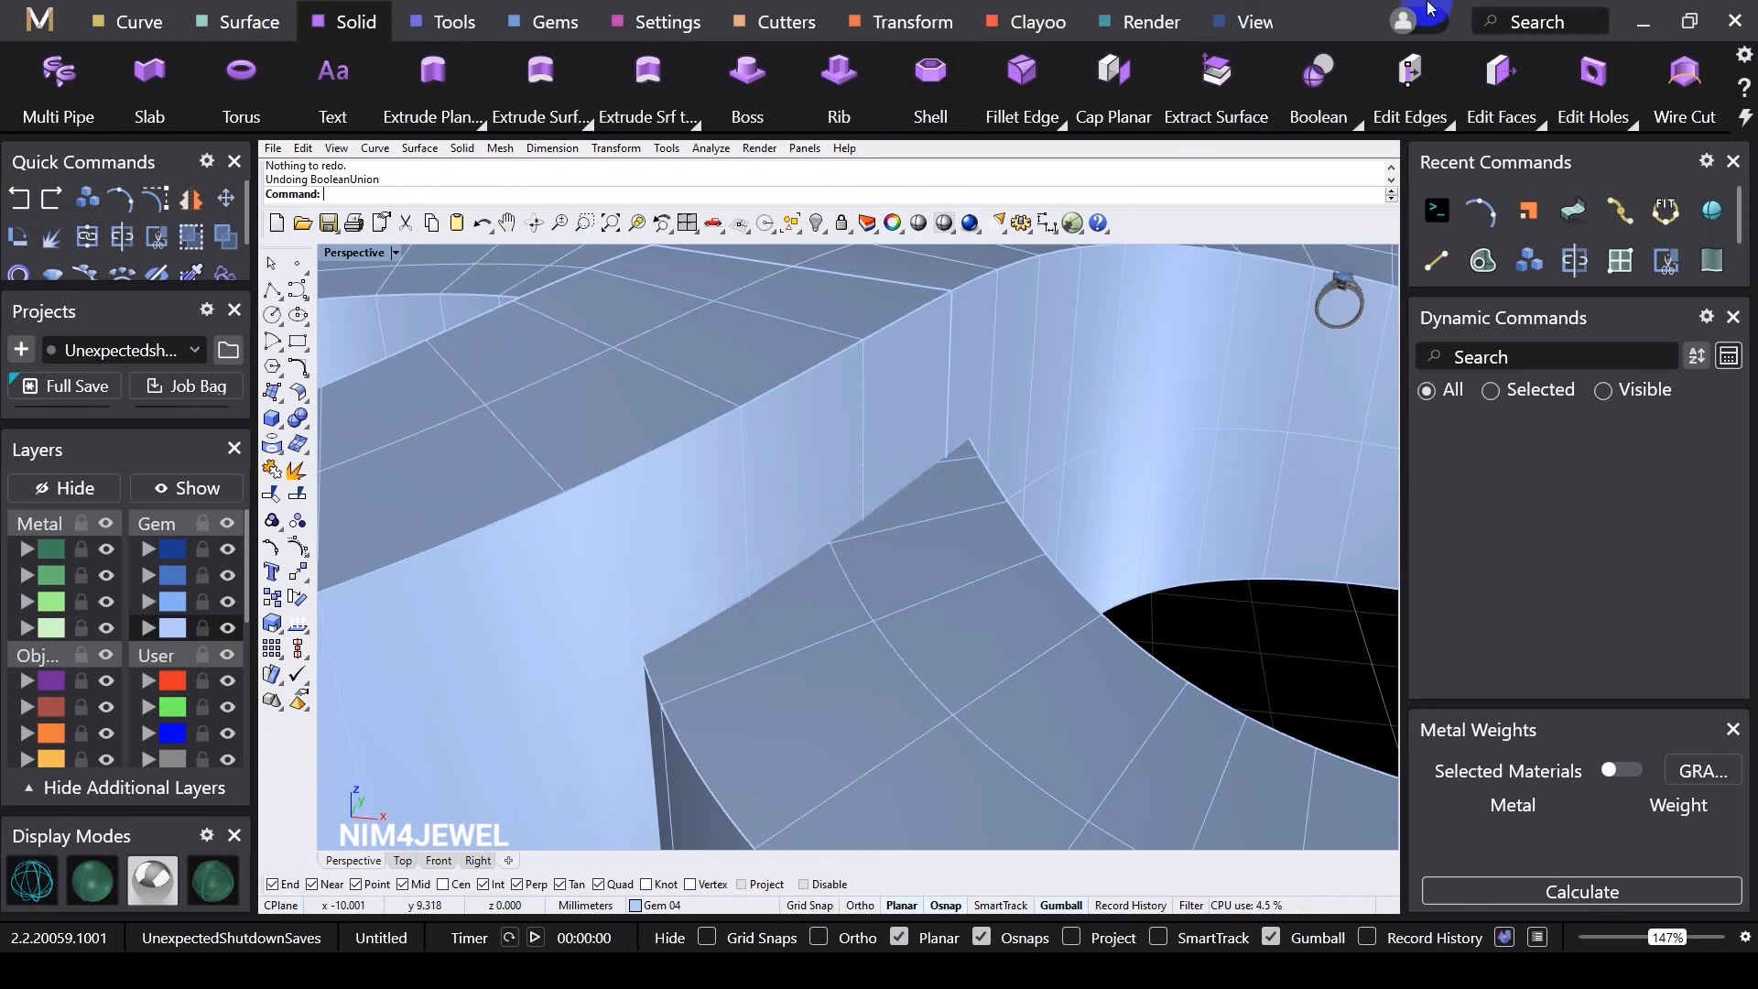
pyautogui.click(1337, 124)
pyautogui.click(1269, 167)
pyautogui.click(1067, 487)
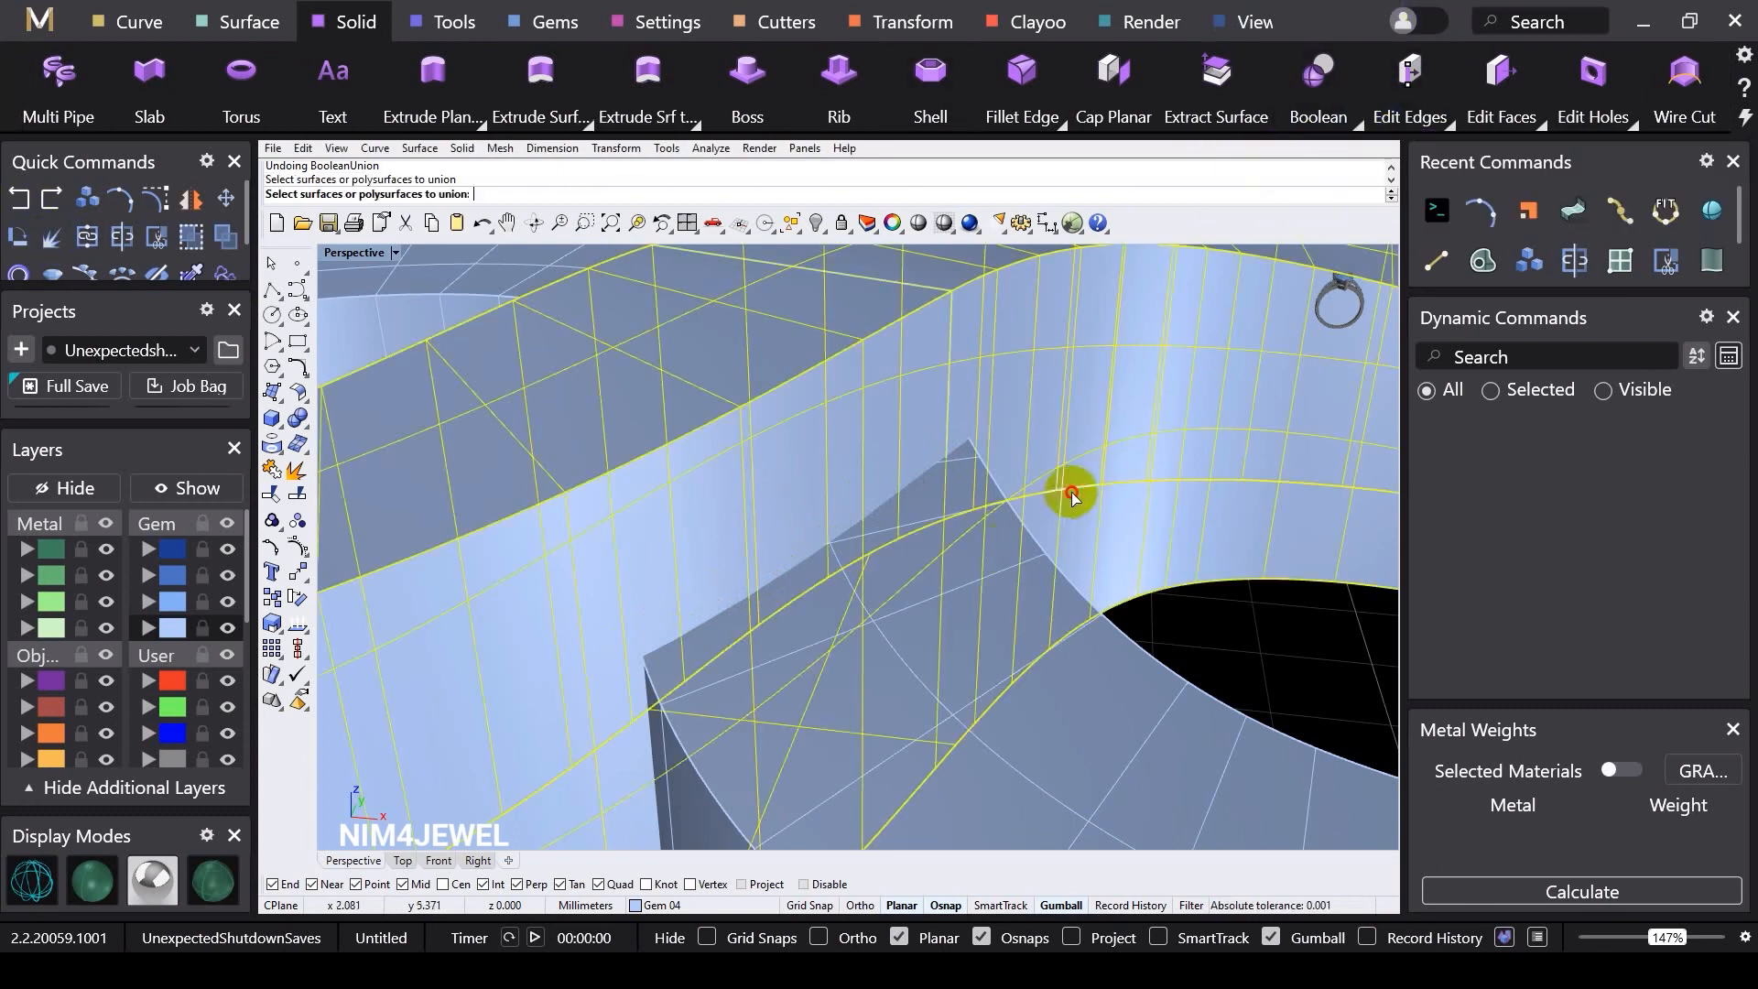
pyautogui.click(1001, 550)
pyautogui.press('Return')
pyautogui.click(969, 542)
pyautogui.click(1197, 615)
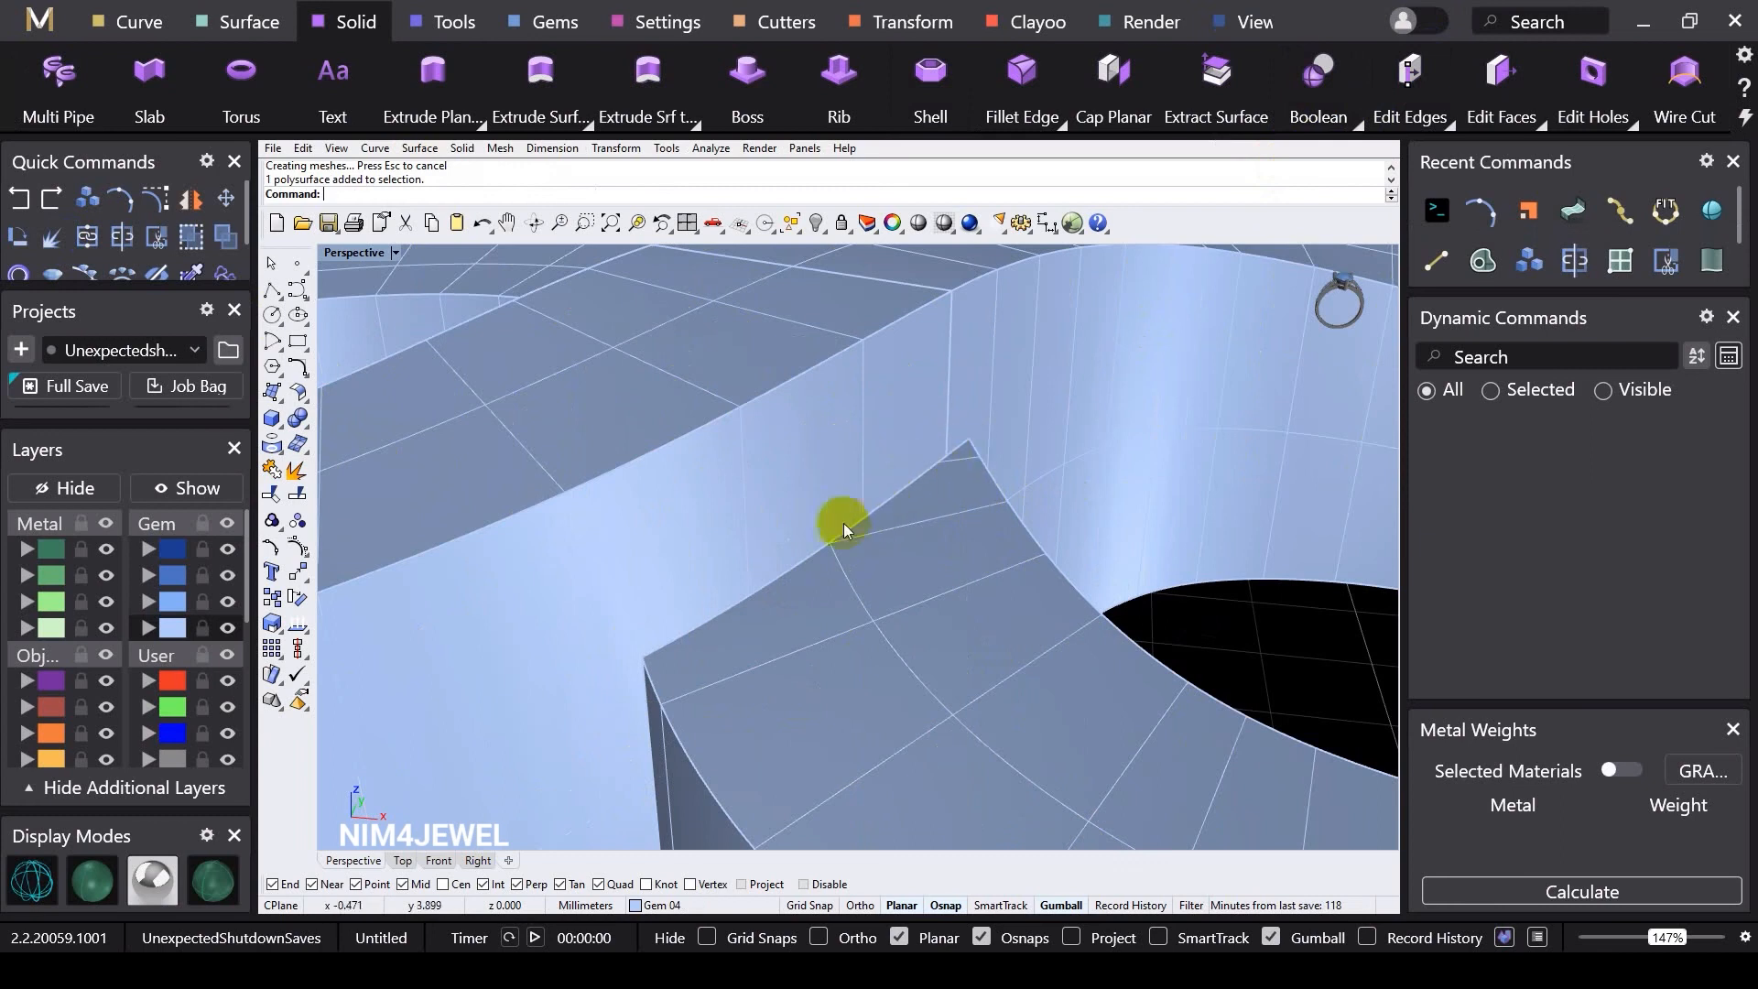
# Step: Extract the three flat underside surfaces from the united band and hide them
pyautogui.scroll(-2, 793, 508)
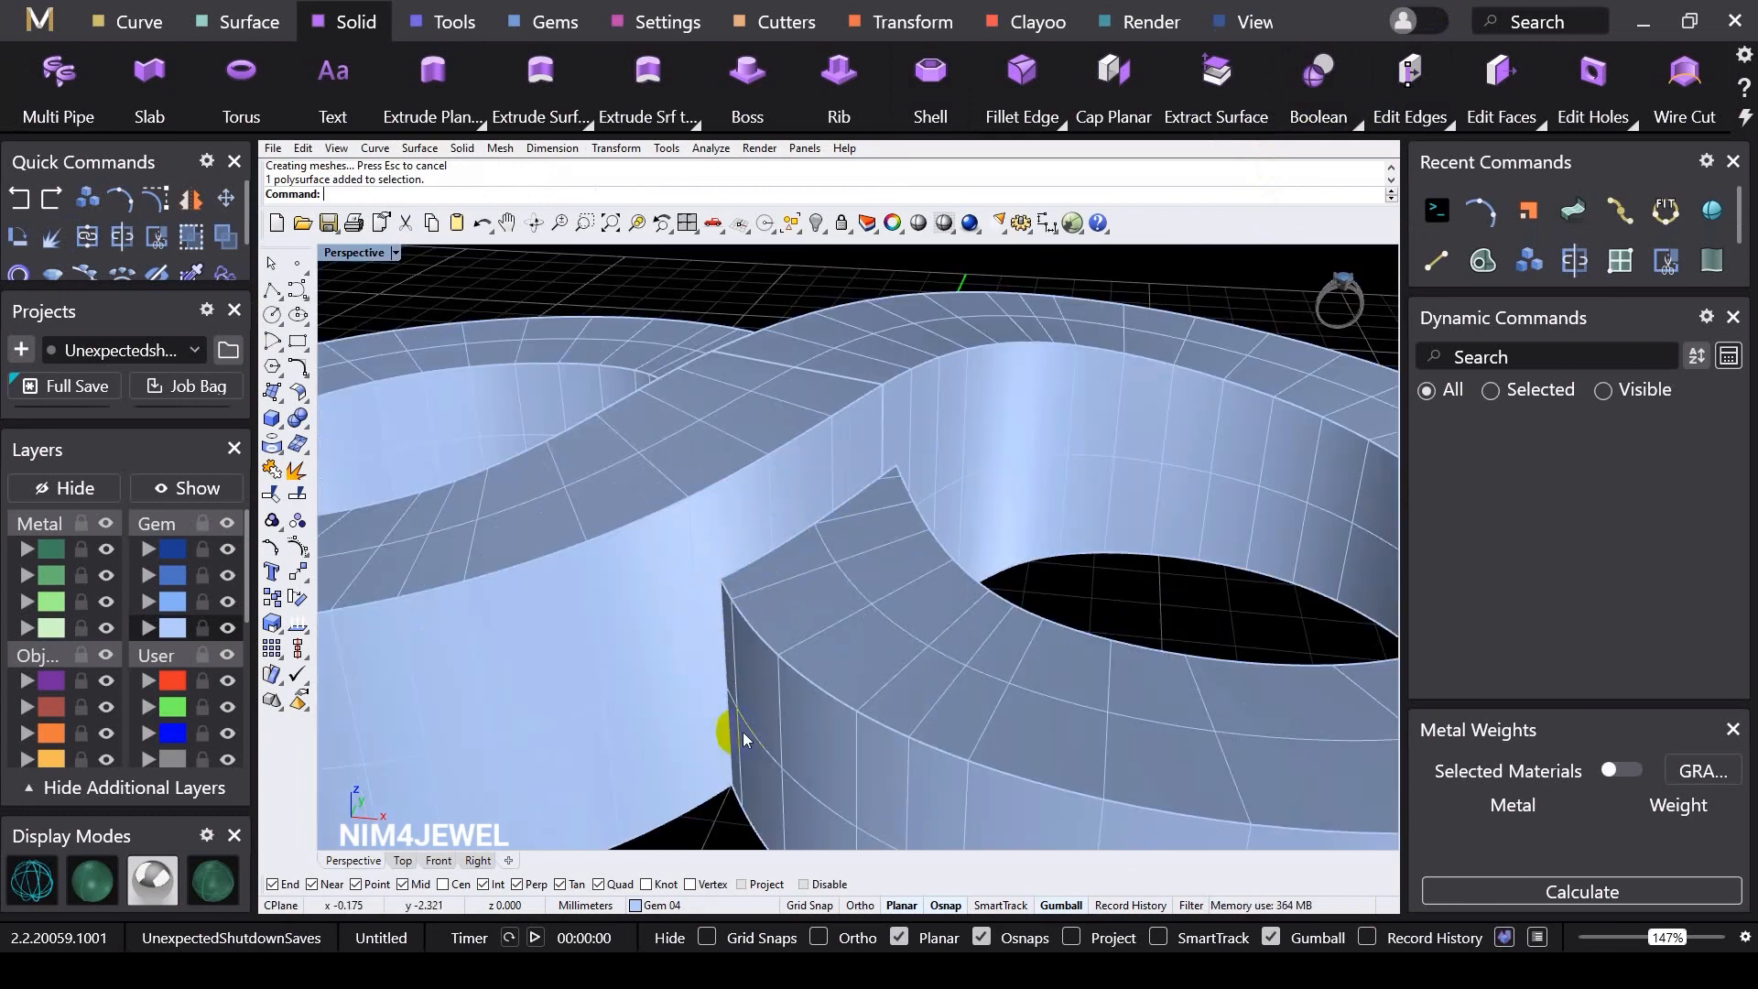
pyautogui.scroll(-3, 932, 560)
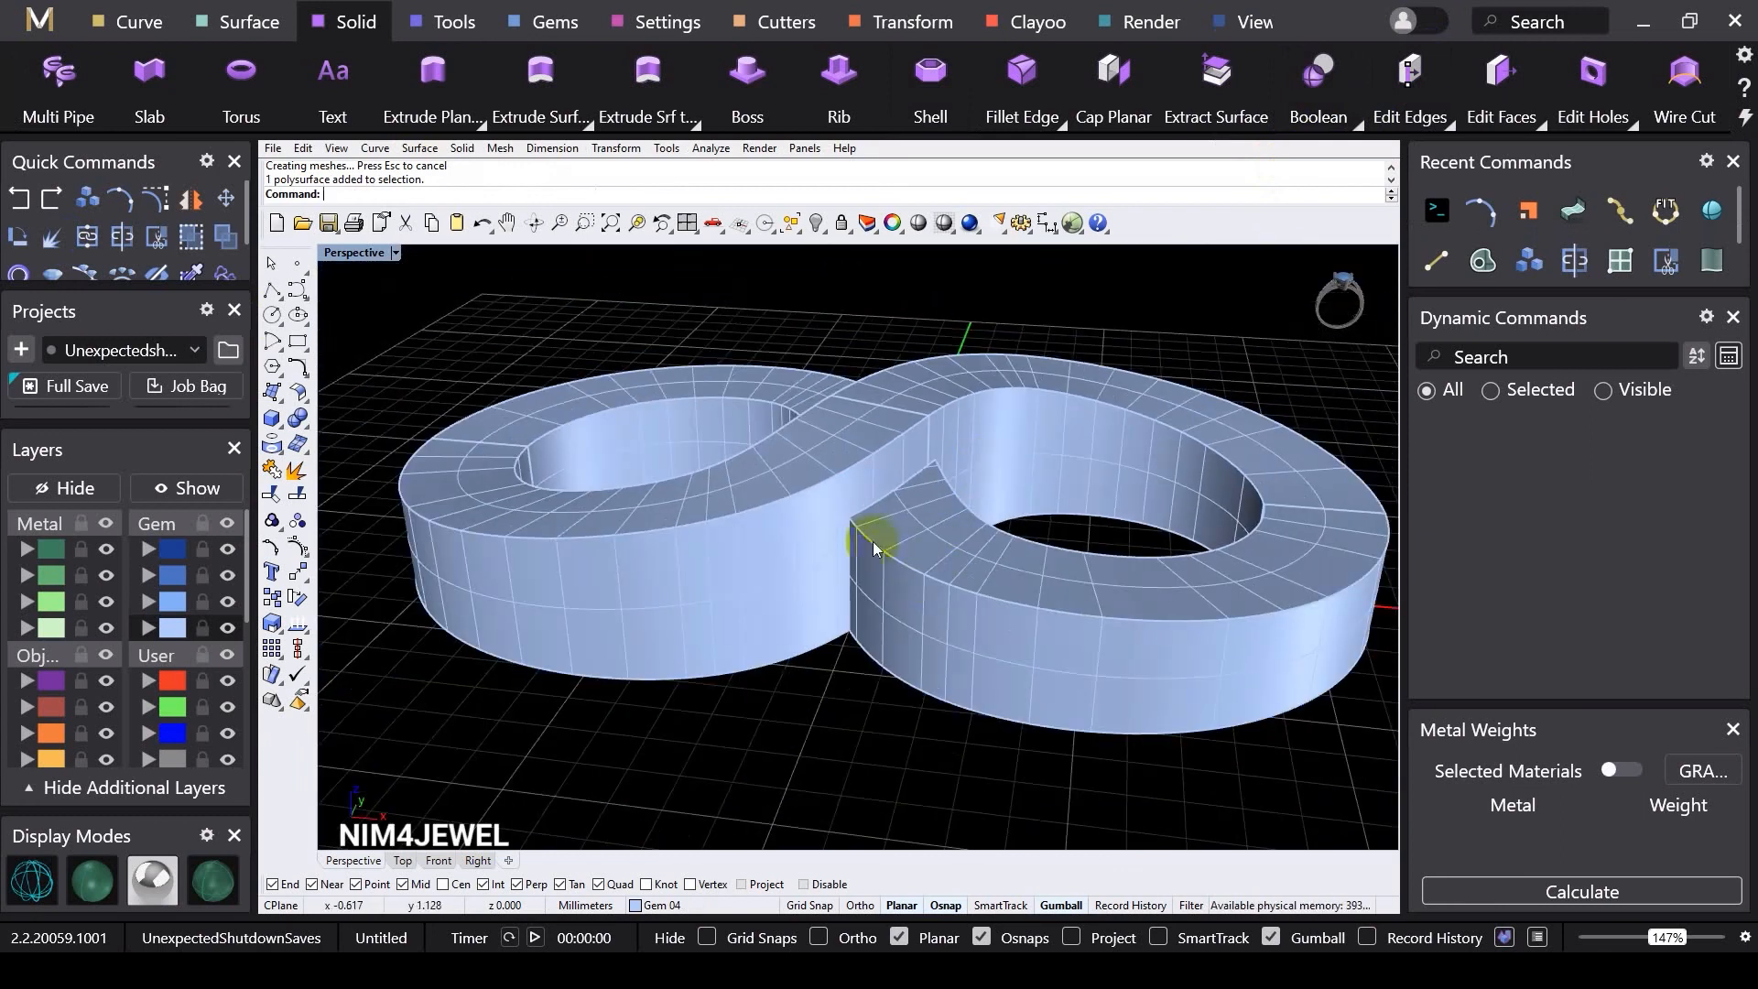
pyautogui.click(1201, 73)
pyautogui.moveTo(820, 601); pyautogui.dragTo(807, 536, button='right')
pyautogui.moveTo(467, 561); pyautogui.dragTo(1228, 651)
pyautogui.press('Return')
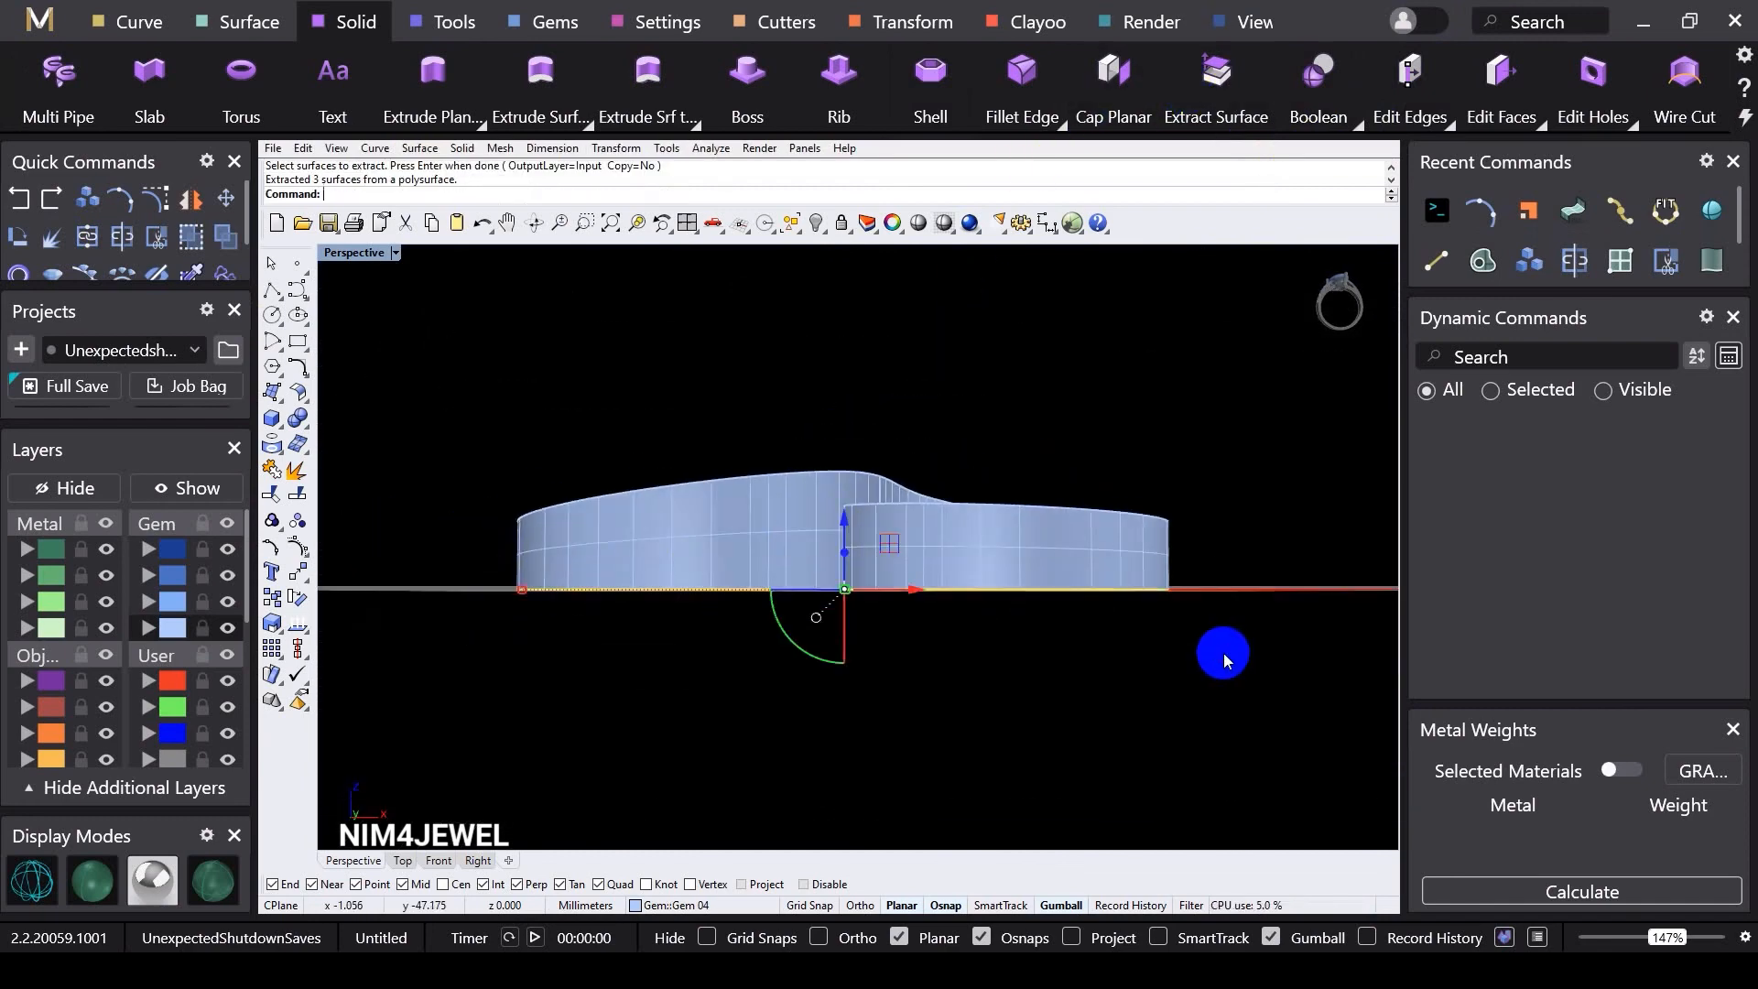
pyautogui.click(70, 487)
# Step: Examine the open interior of the band from below, especially where the two strands cross
pyautogui.moveTo(806, 623); pyautogui.dragTo(821, 370, button='right')
pyautogui.scroll(2, 820, 370)
pyautogui.moveTo(824, 439); pyautogui.dragTo(873, 495, button='right')
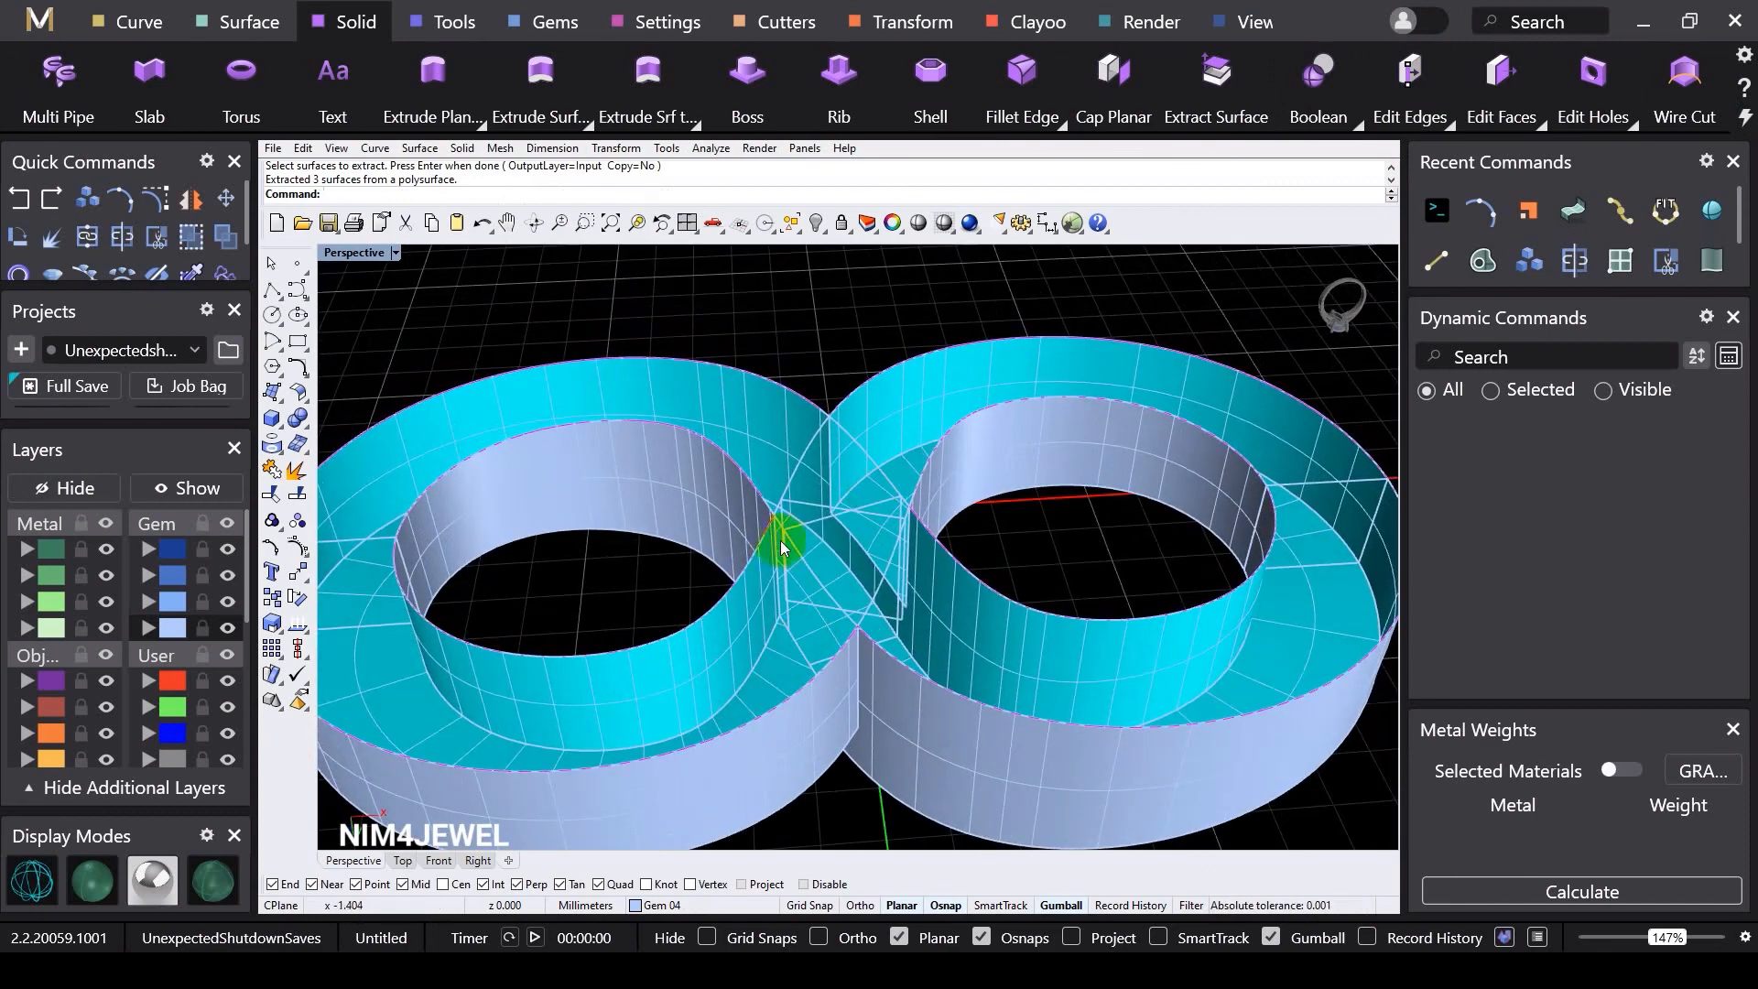
pyautogui.moveTo(871, 636); pyautogui.dragTo(804, 641, button='right')
pyautogui.moveTo(862, 578); pyautogui.dragTo(878, 540, button='right')
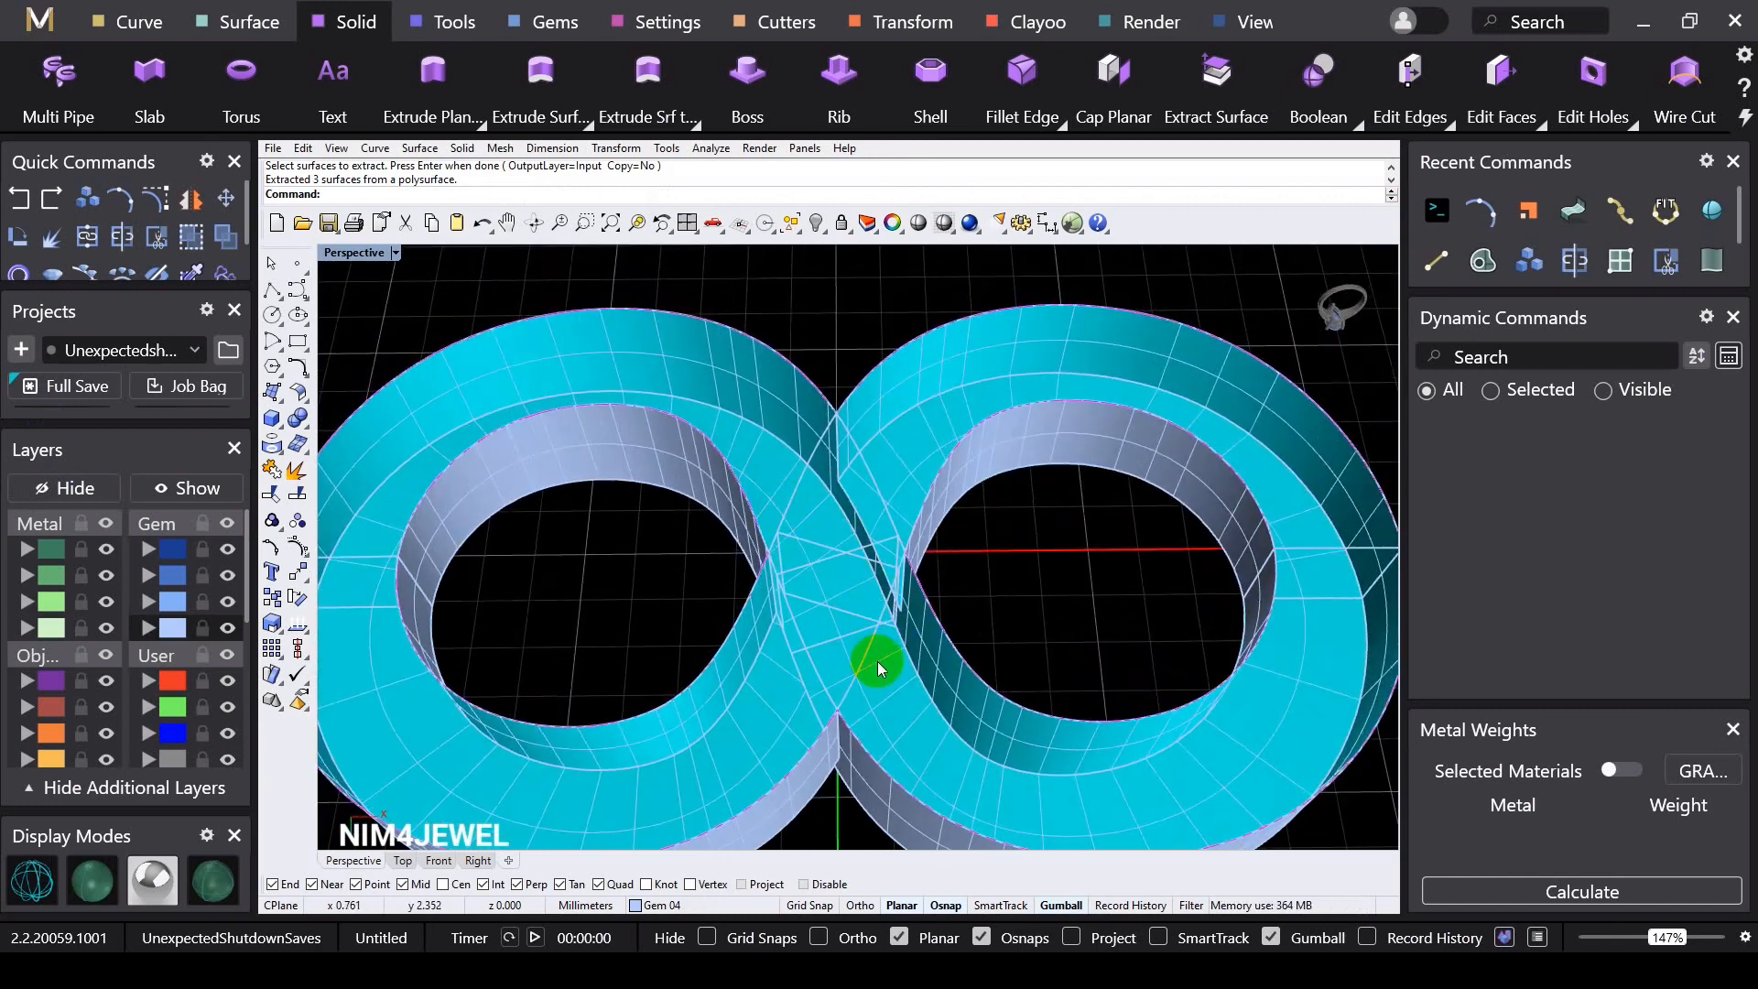
pyautogui.moveTo(877, 661); pyautogui.dragTo(1097, 432, button='right')
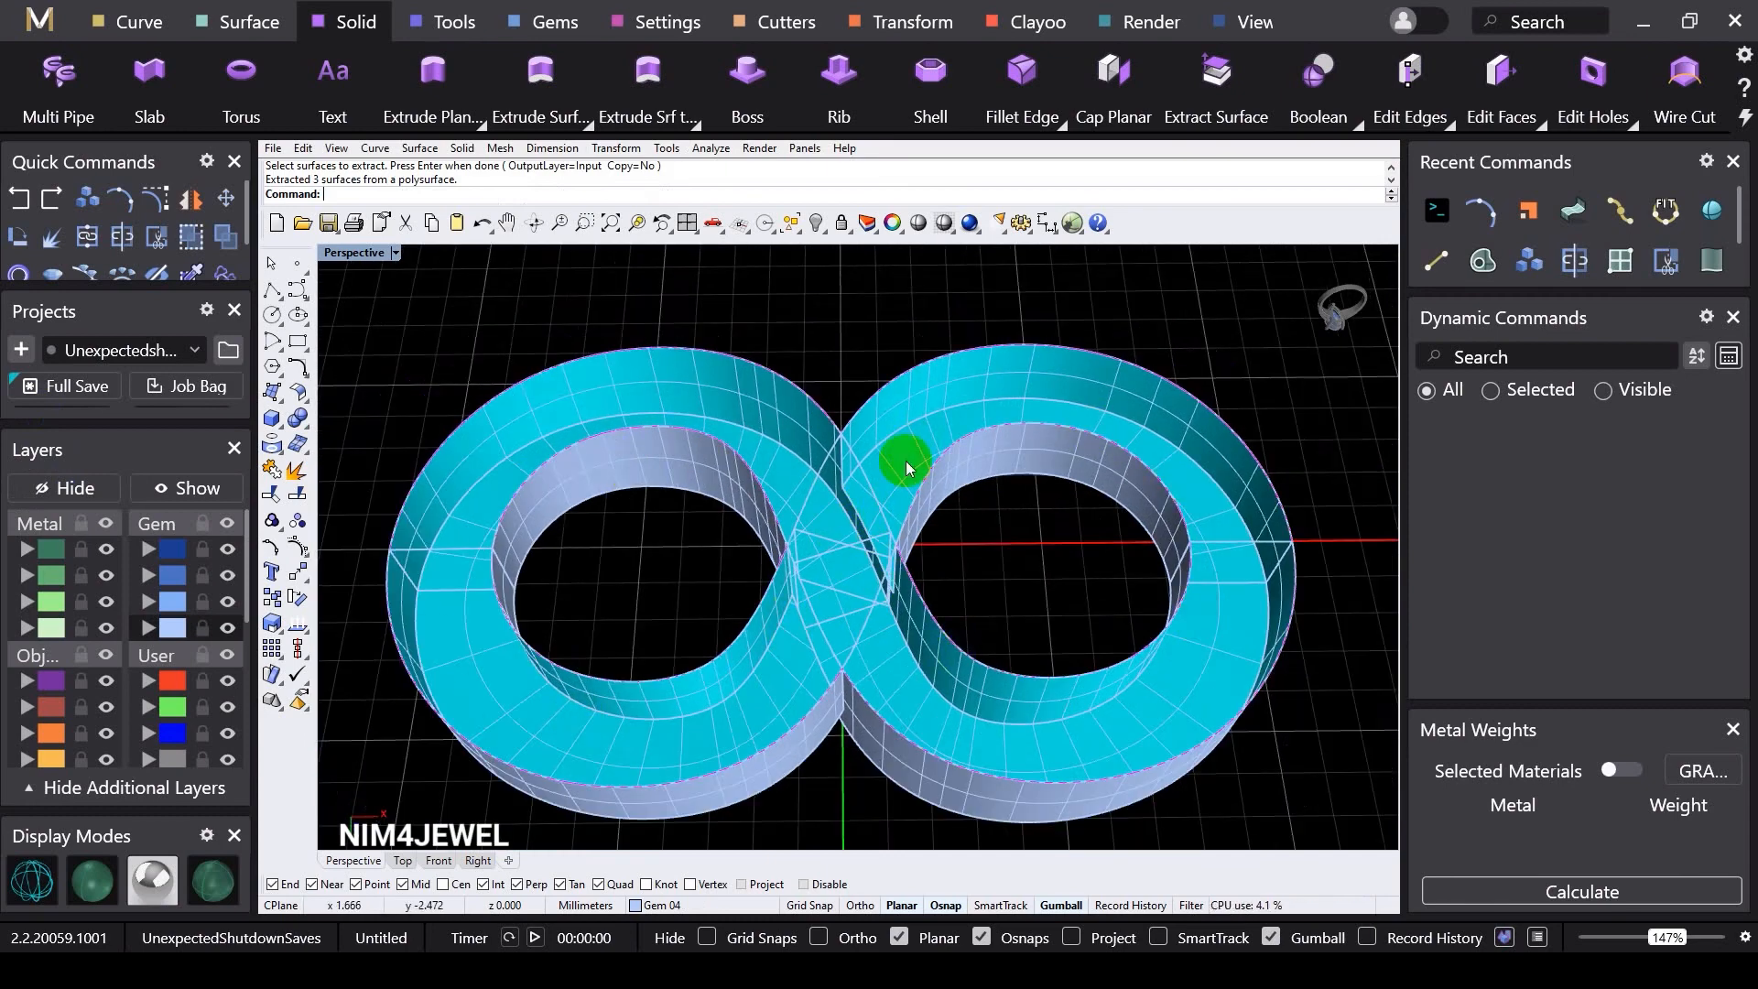
# Step: Undo the hiding and the extraction of the band's underside surfaces
pyautogui.click(20, 202)
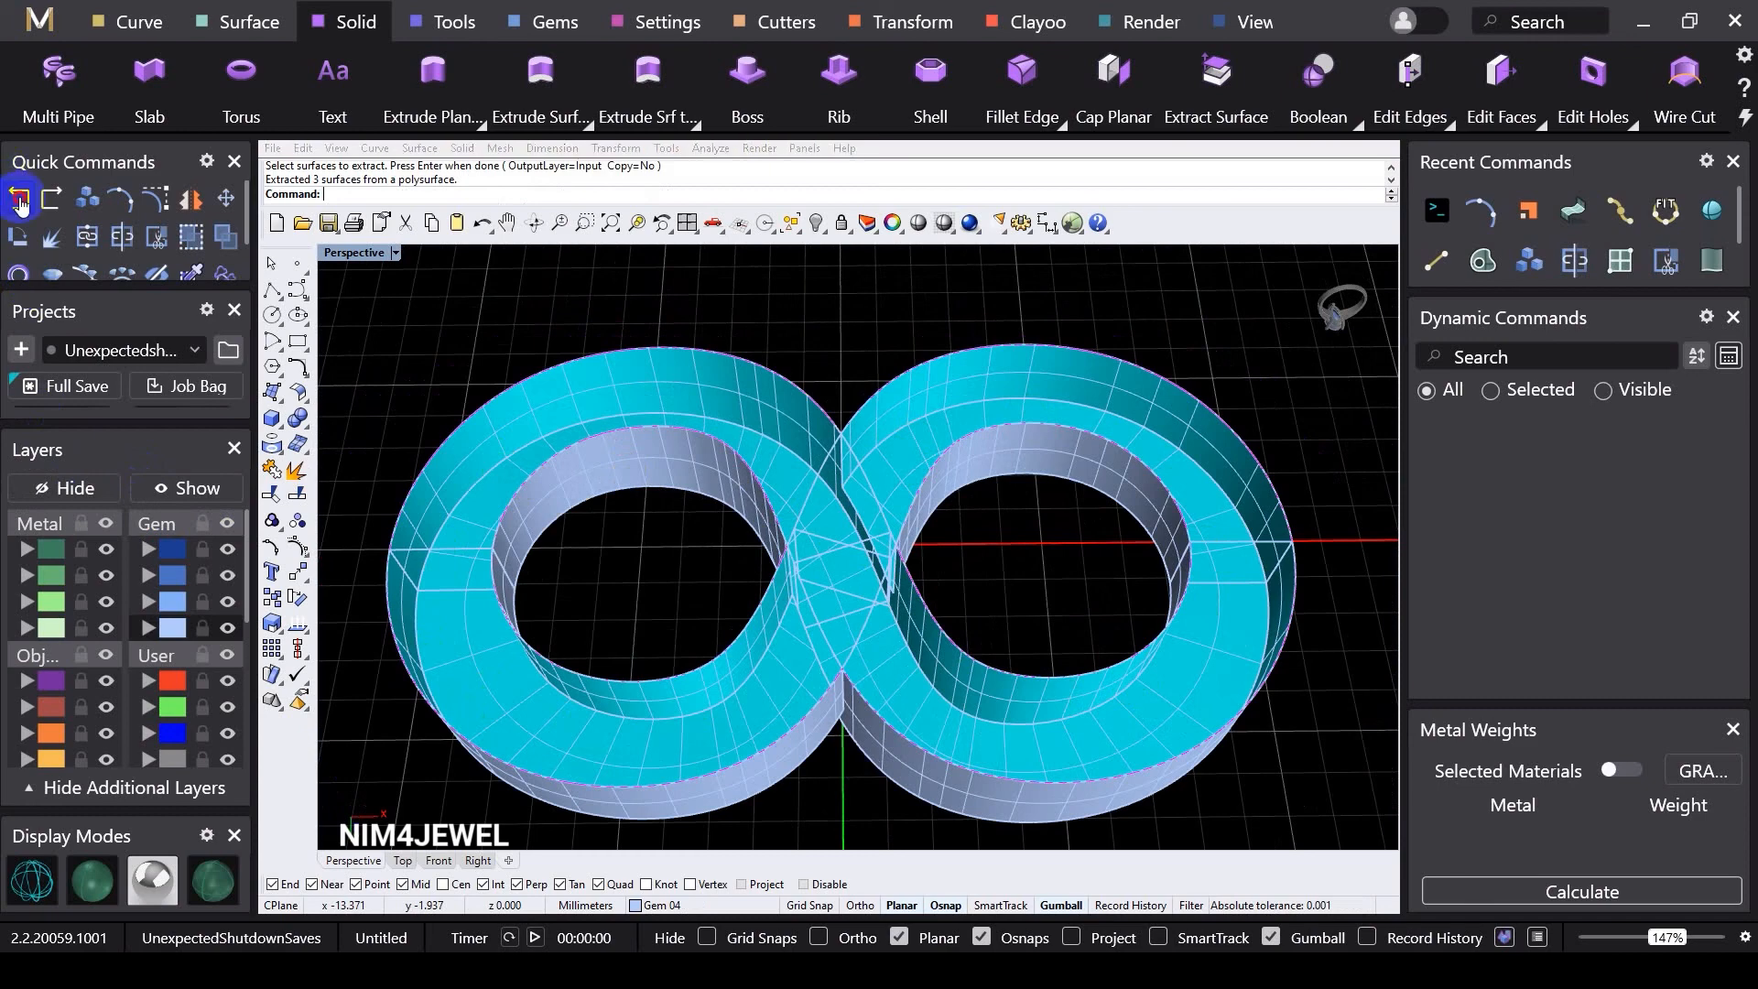
pyautogui.click(20, 200)
pyautogui.moveTo(734, 279); pyautogui.dragTo(785, 722, button='right')
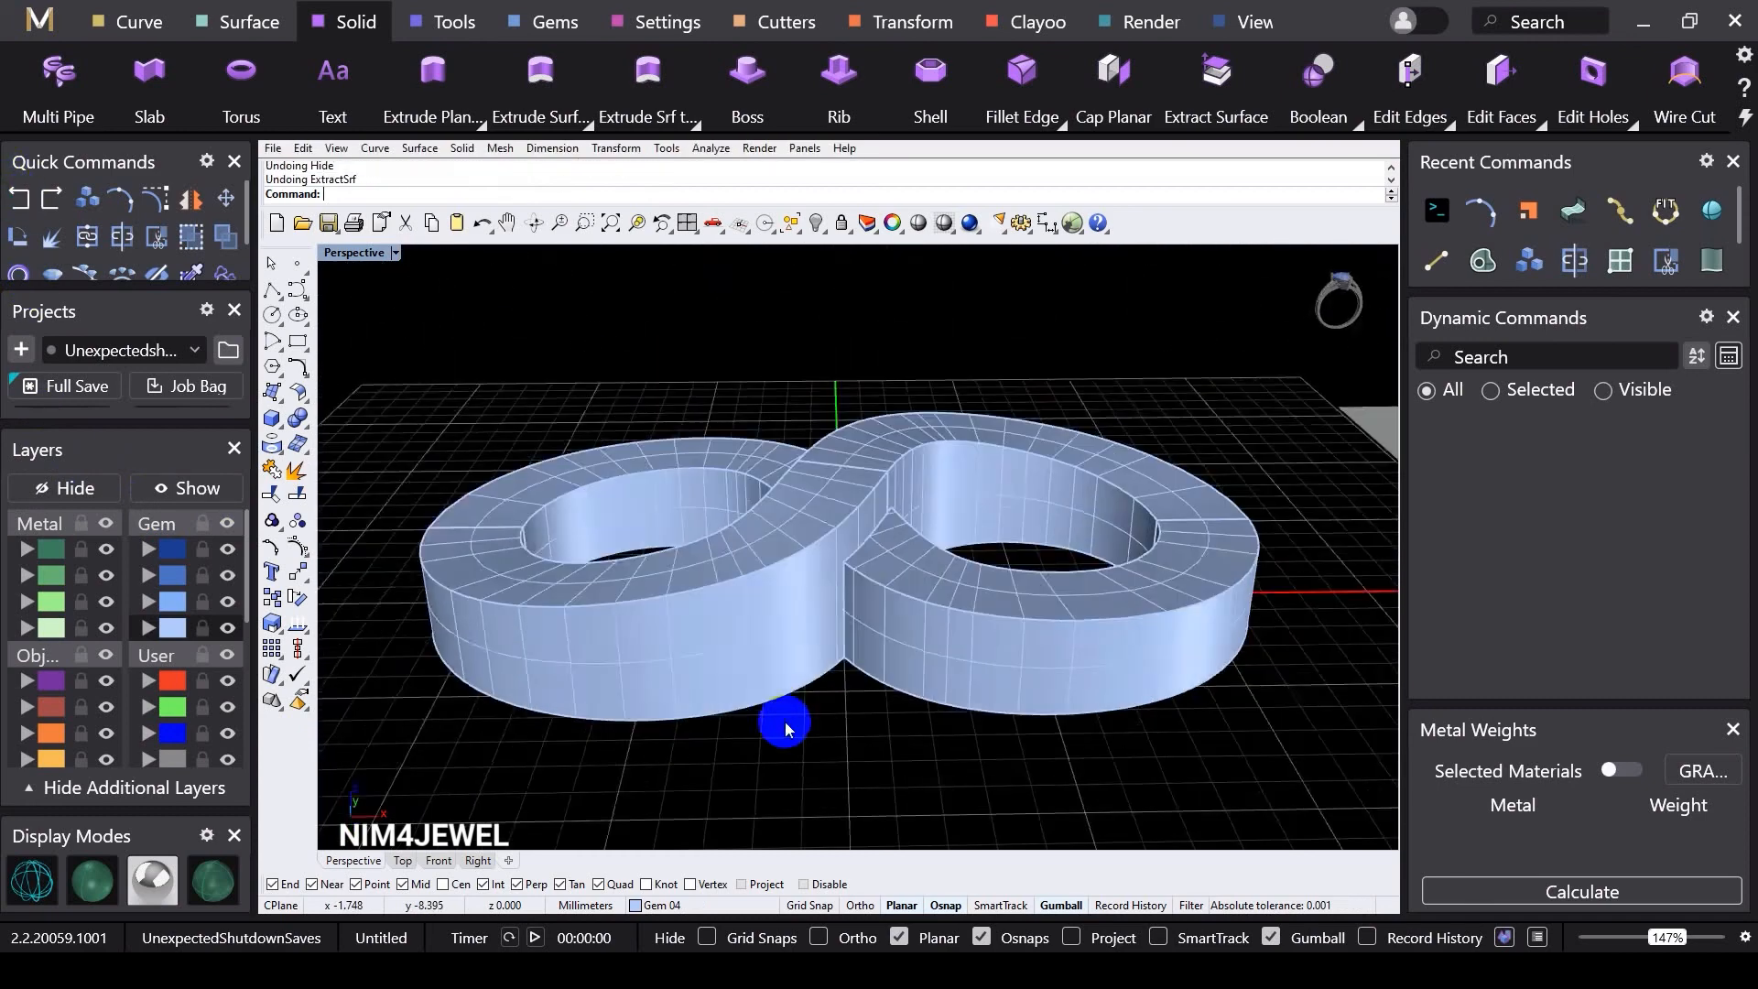
pyautogui.scroll(2, 936, 615)
pyautogui.scroll(-1, 866, 592)
pyautogui.moveTo(867, 588); pyautogui.dragTo(847, 630, button='right')
pyautogui.scroll(1, 948, 605)
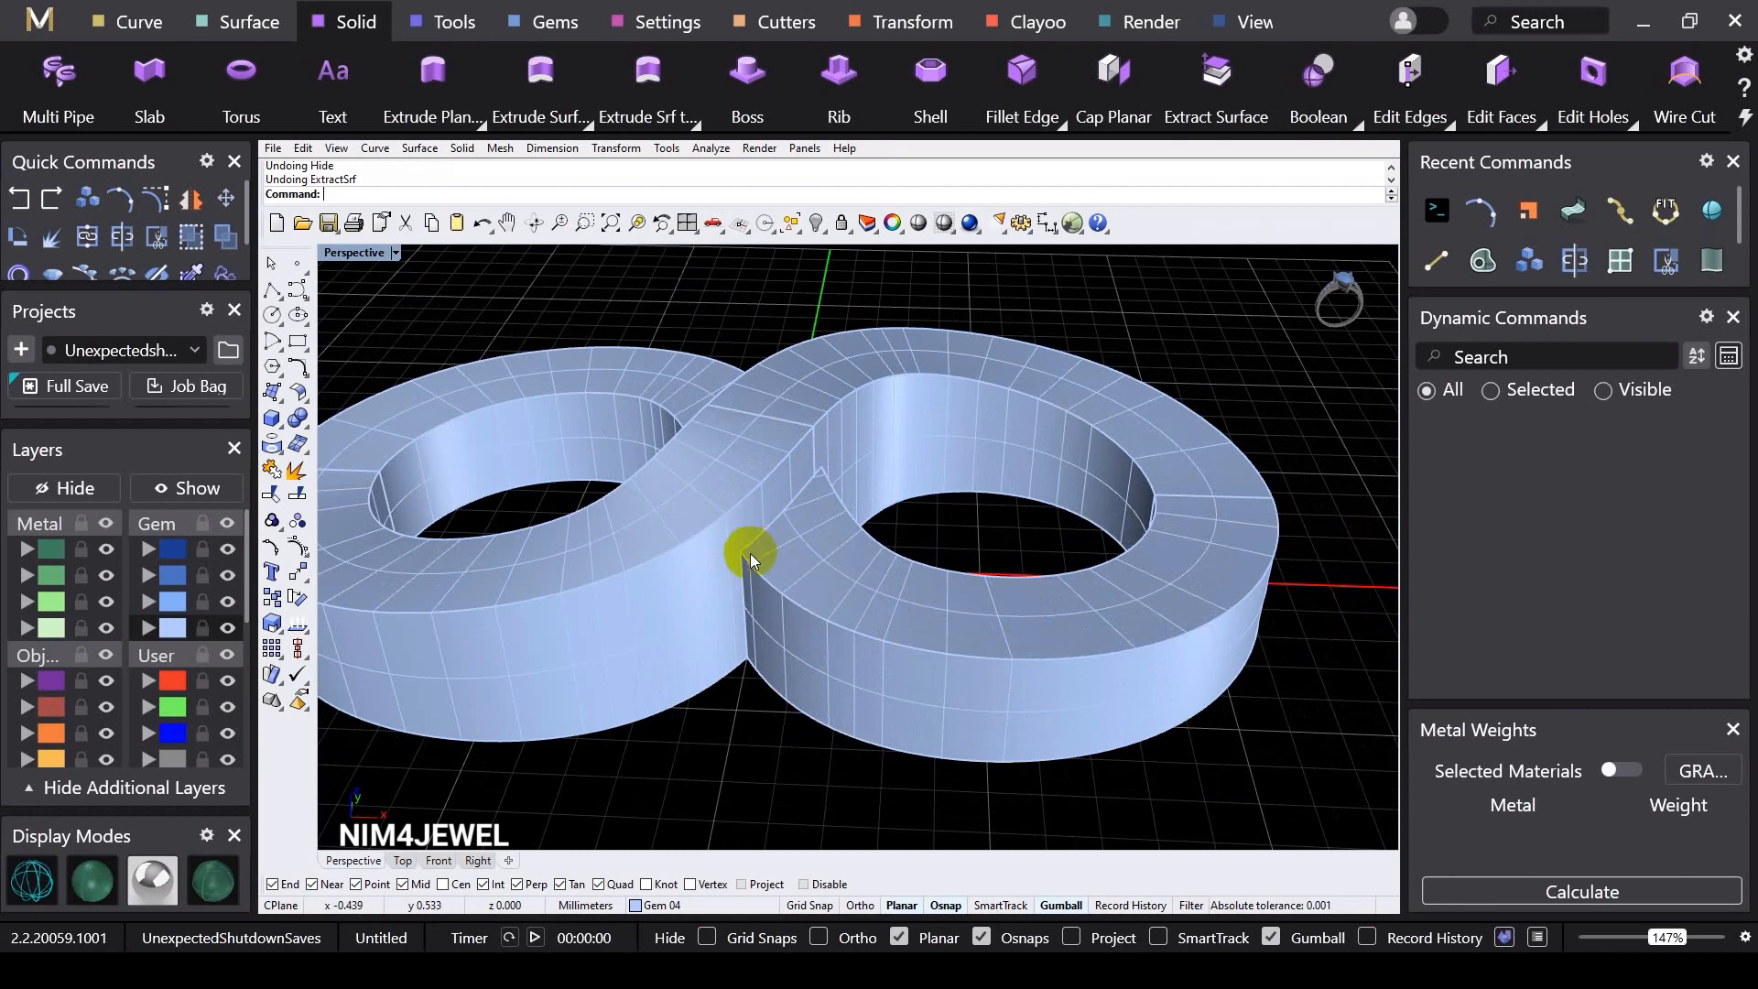
pyautogui.scroll(-3, 750, 553)
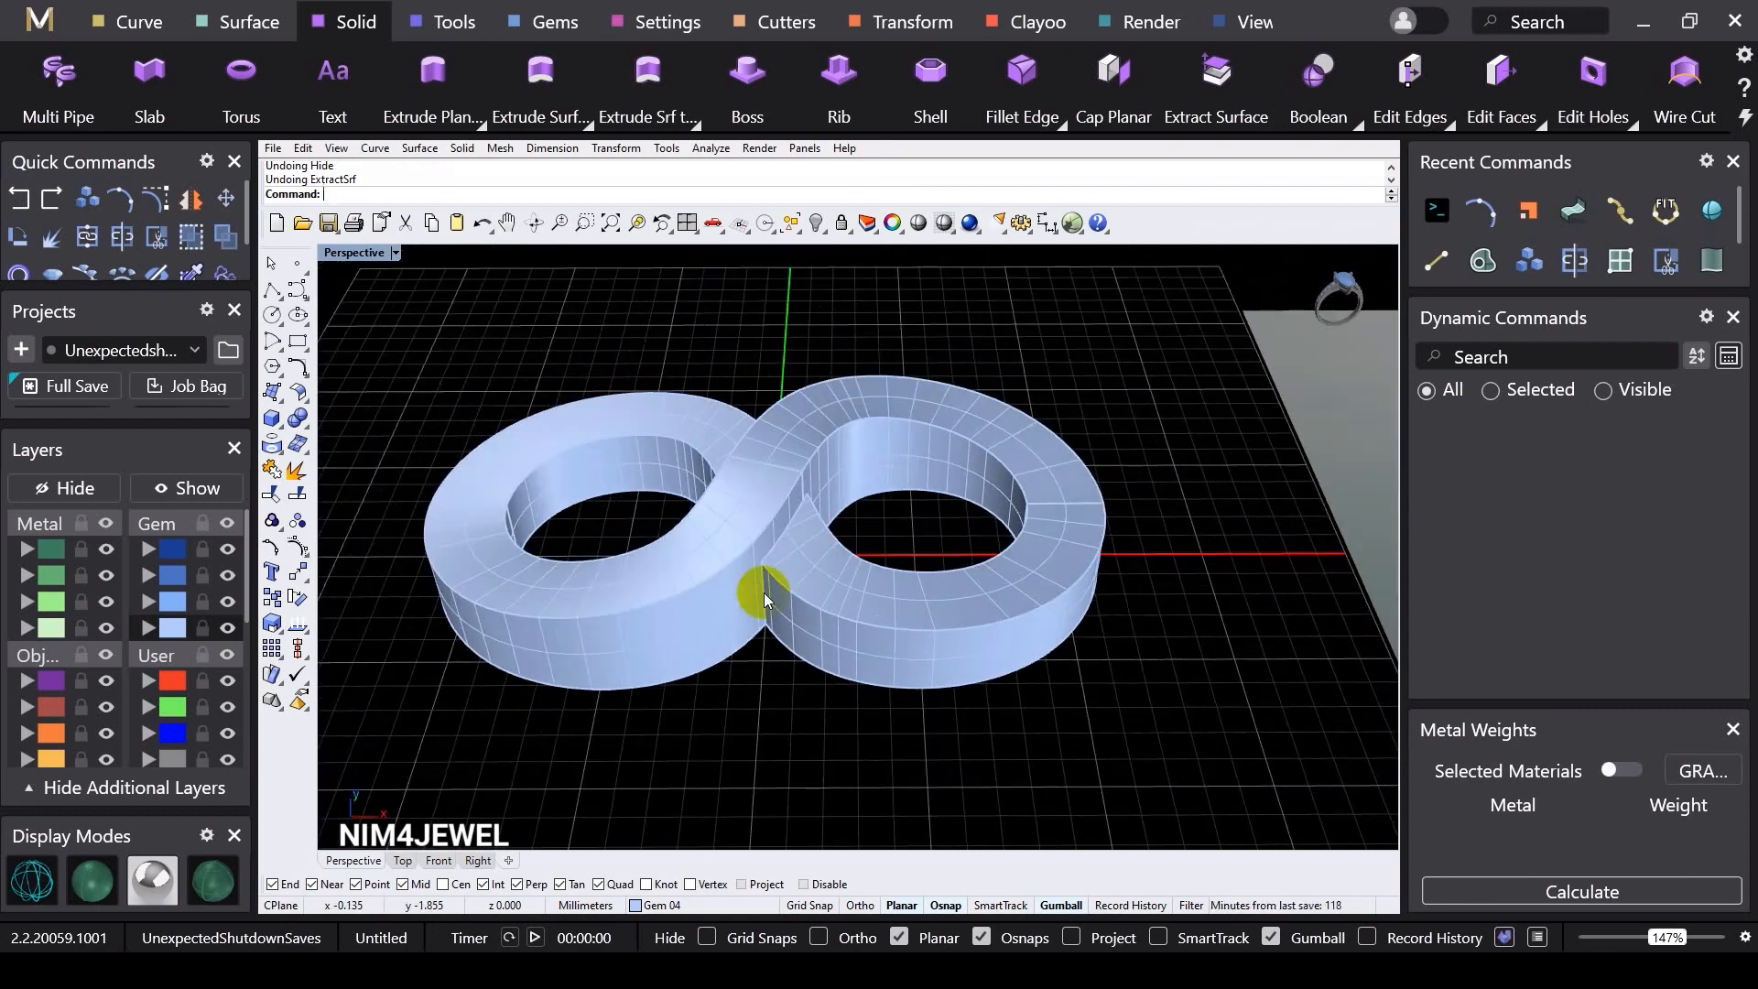